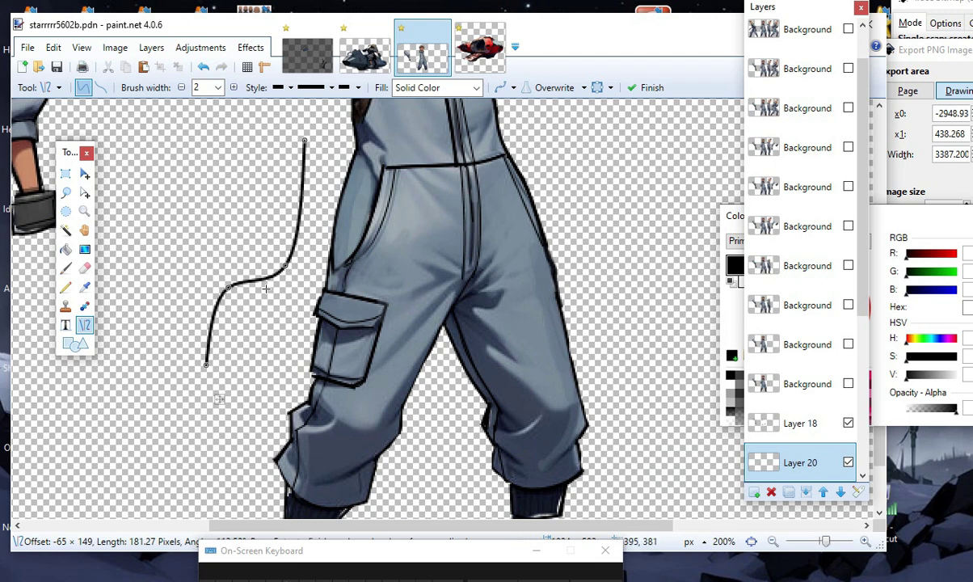
Reshape the curve beside the jumpsuit character into an S, lengthening its lower end, and draw a second curve about 67 pixels long next to it.
{"action": "left_click_drag", "start_coordinate": [287, 267], "coordinate": [190, 234]}
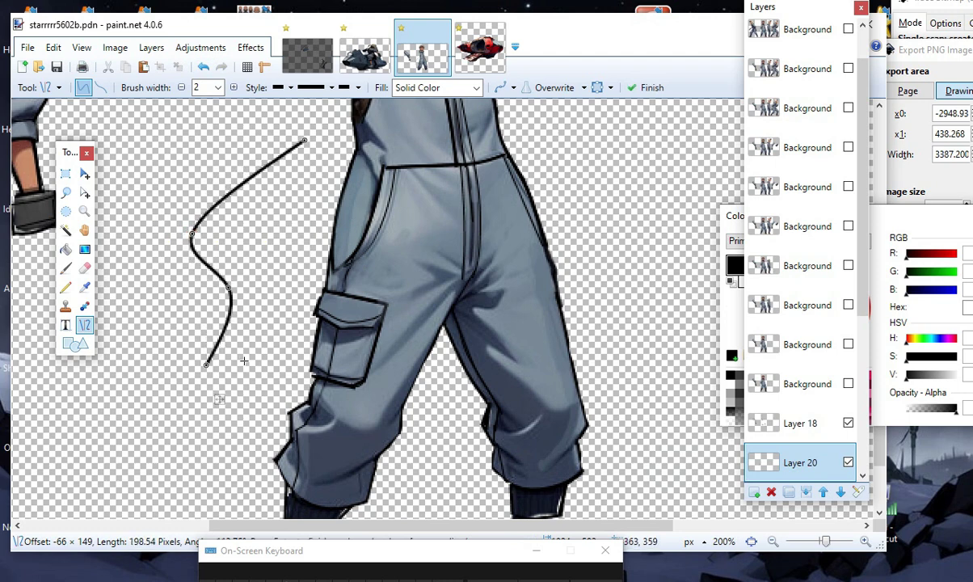
{"action": "left_click_drag", "start_coordinate": [204, 368], "coordinate": [171, 416]}
{"action": "scroll", "coordinate": [280, 229], "scroll_direction": "up", "scroll_amount": 1}
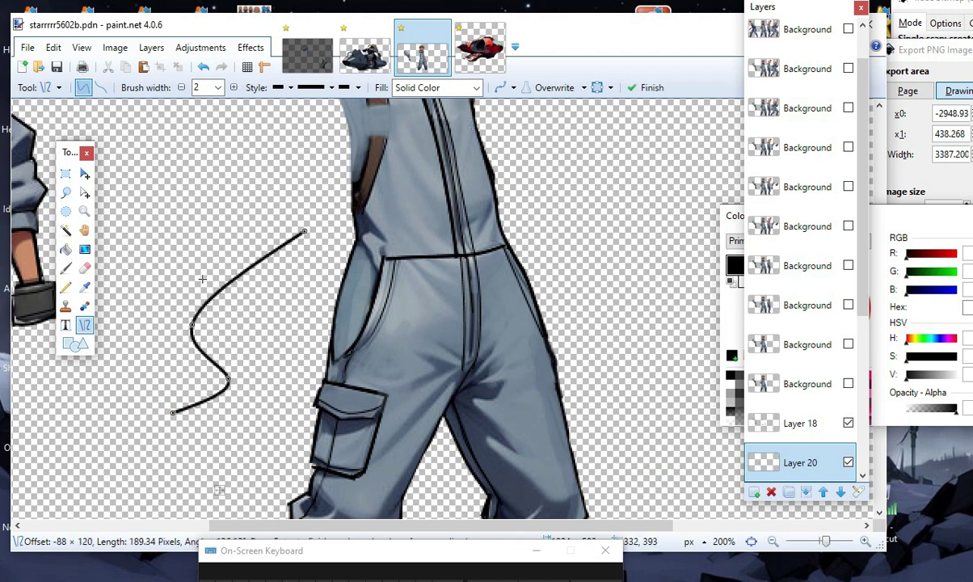
{"action": "left_click_drag", "start_coordinate": [206, 317], "coordinate": [264, 377]}
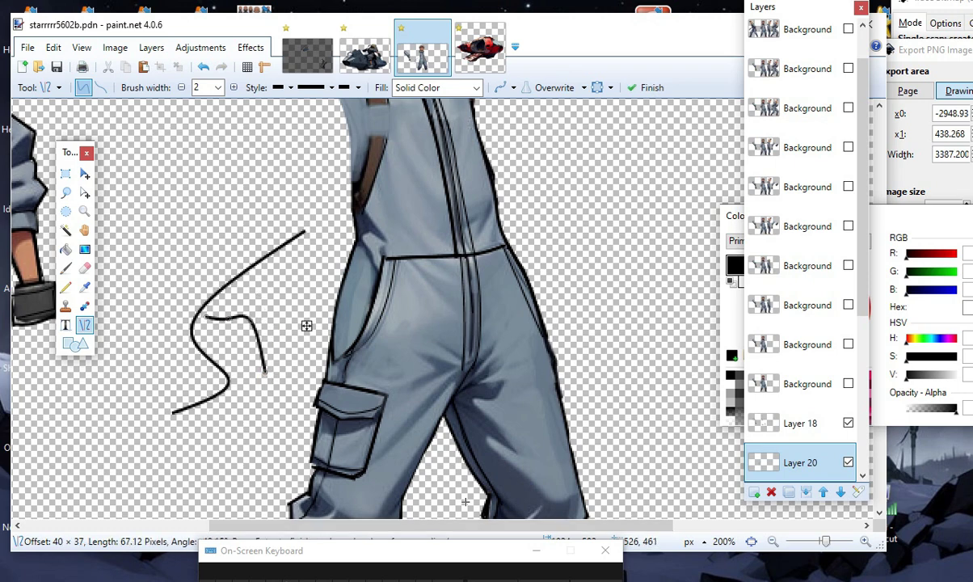
Finish the curve by switching to Rectangle Select, and view the whole image and the lower layers in the stack.
{"action": "left_click", "coordinate": [774, 543]}
{"action": "left_click", "coordinate": [773, 541]}
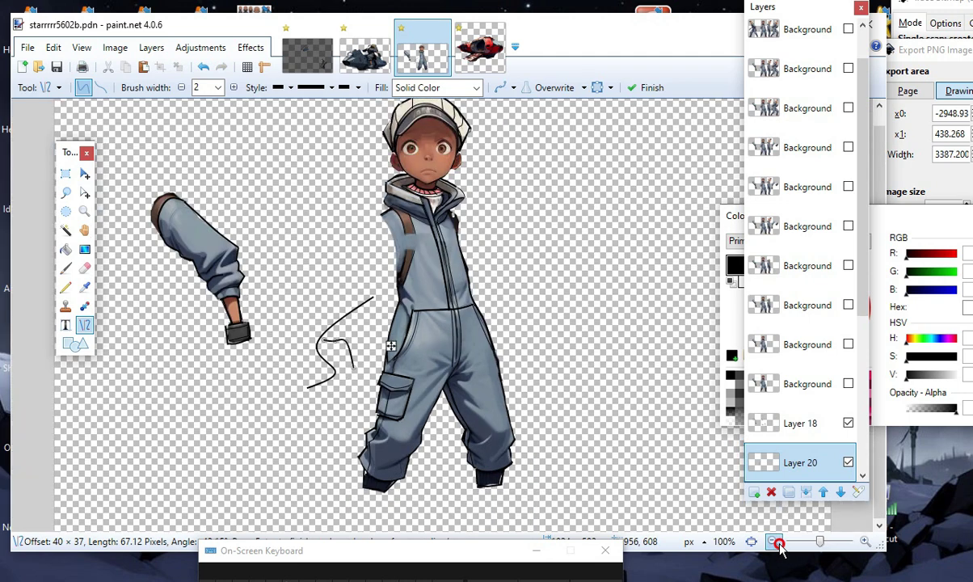
{"action": "left_click", "coordinate": [773, 541]}
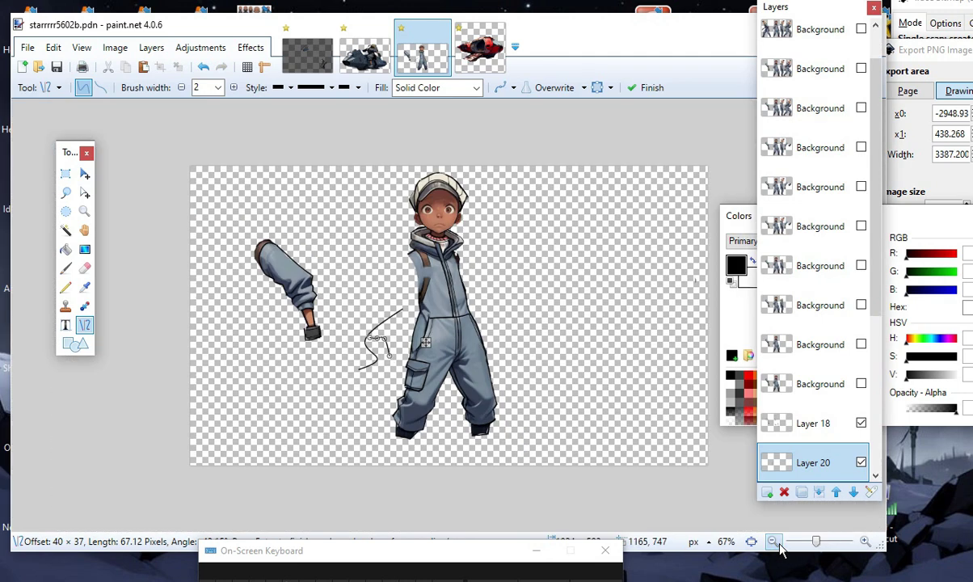
{"action": "left_click", "coordinate": [66, 173]}
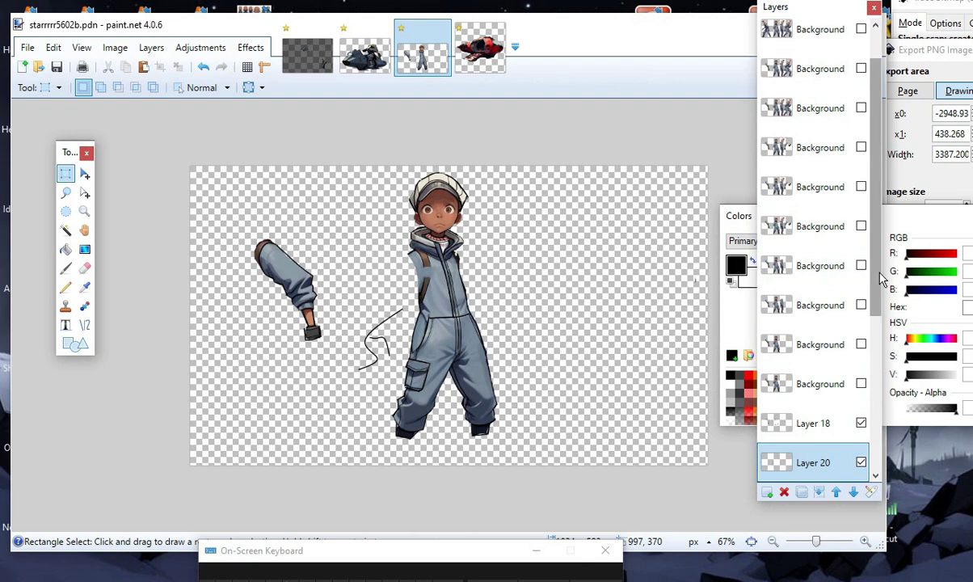
{"action": "left_click_drag", "start_coordinate": [875, 289], "coordinate": [883, 459]}
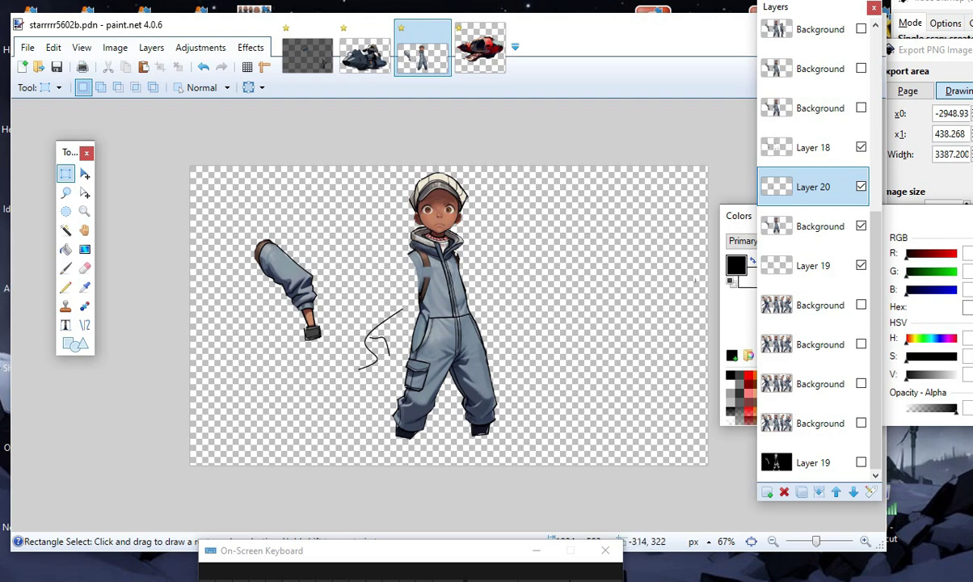
Switch to the Inkscape document and look over the forest strip, the snow bikes and the loose character parts.
{"action": "key", "text": "alt+Tab"}
{"action": "scroll", "coordinate": [316, 298], "scroll_direction": "down", "scroll_amount": 2}
{"action": "scroll", "coordinate": [275, 271], "scroll_direction": "up", "scroll_amount": 2}
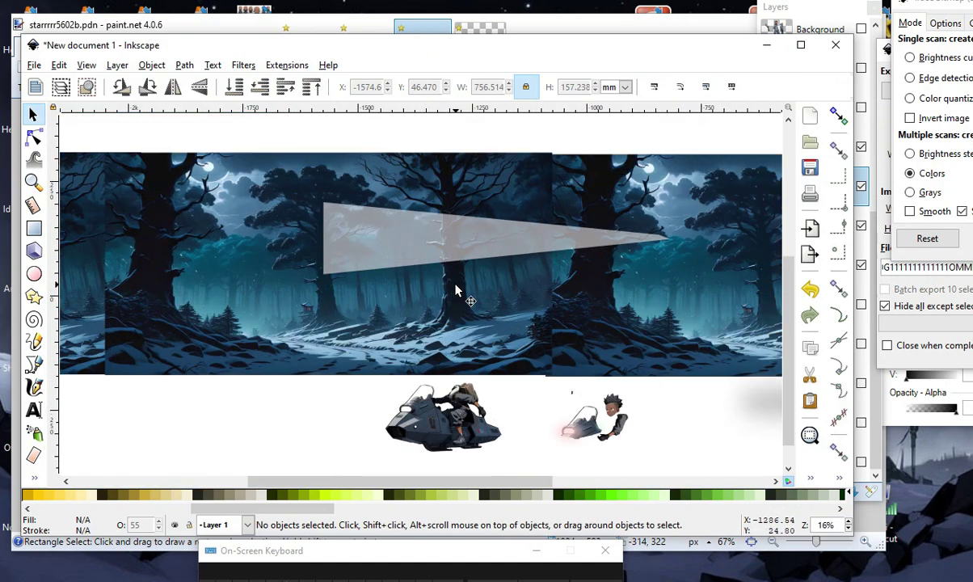
{"action": "scroll", "coordinate": [460, 339], "scroll_direction": "down", "scroll_amount": 3}
{"action": "scroll", "coordinate": [449, 397], "scroll_direction": "up", "scroll_amount": 3}
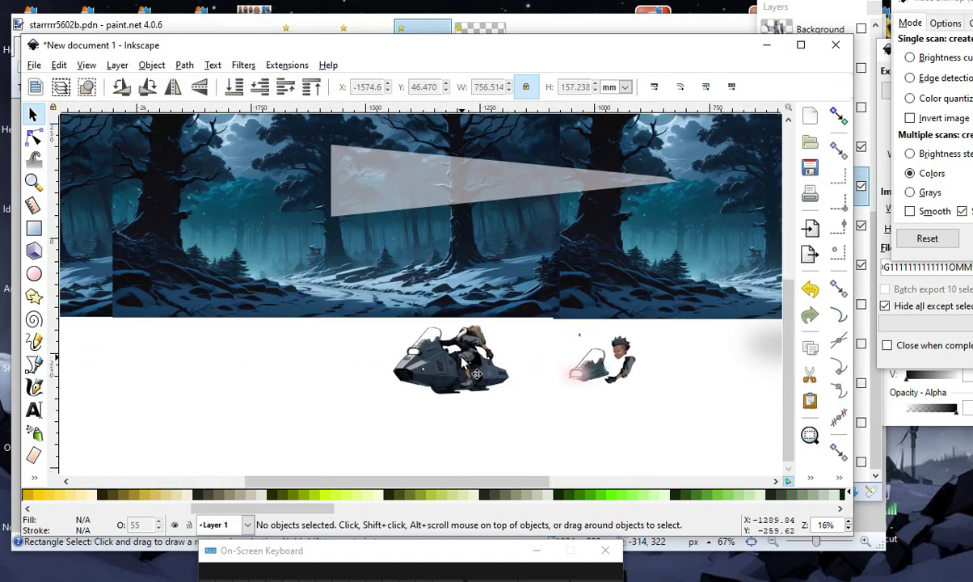
{"action": "scroll", "coordinate": [646, 210], "scroll_direction": "down", "scroll_amount": 1}
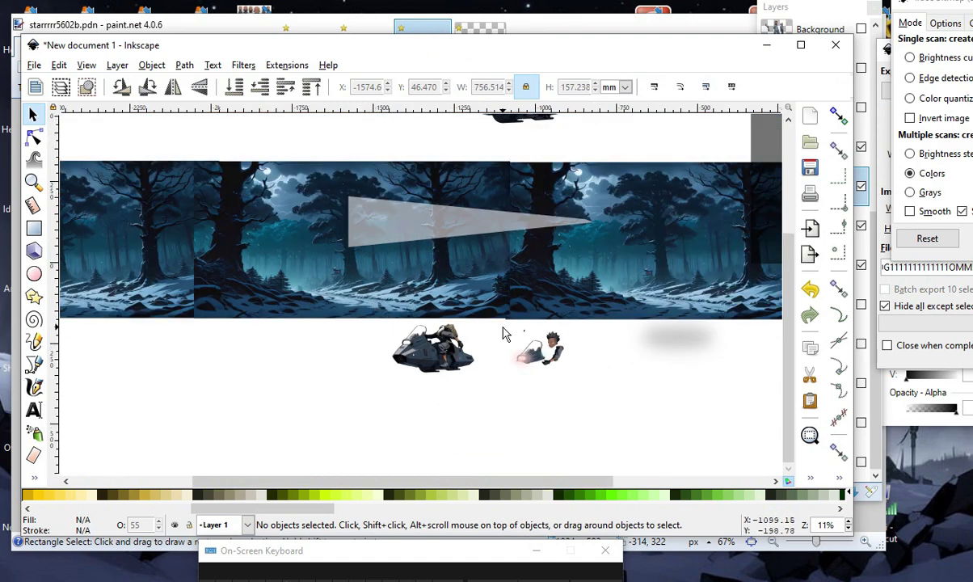
{"action": "scroll", "coordinate": [452, 274], "scroll_direction": "down", "scroll_amount": 6}
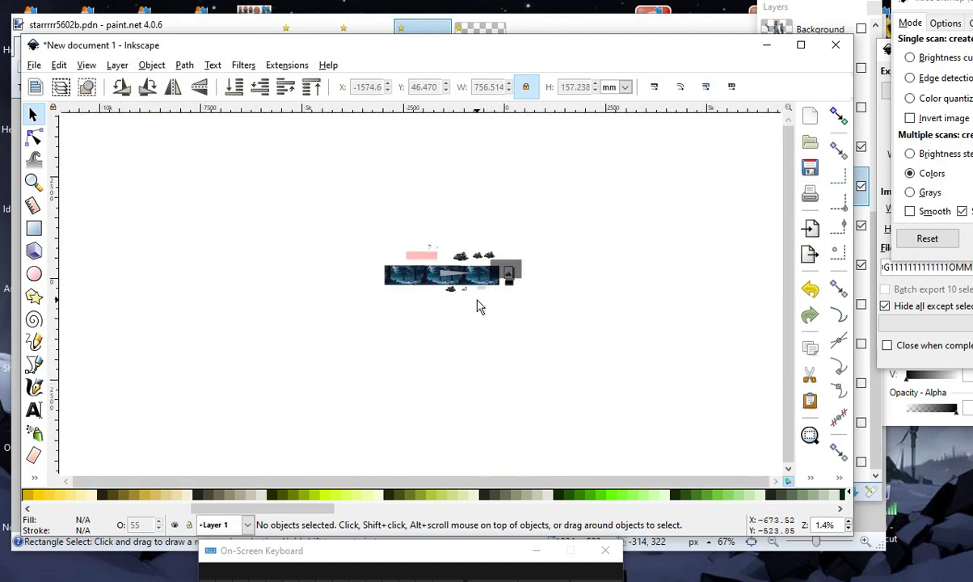
{"action": "scroll", "coordinate": [464, 339], "scroll_direction": "up", "scroll_amount": 3}
{"action": "scroll", "coordinate": [447, 408], "scroll_direction": "down", "scroll_amount": 1}
{"action": "scroll", "coordinate": [484, 349], "scroll_direction": "up", "scroll_amount": 2}
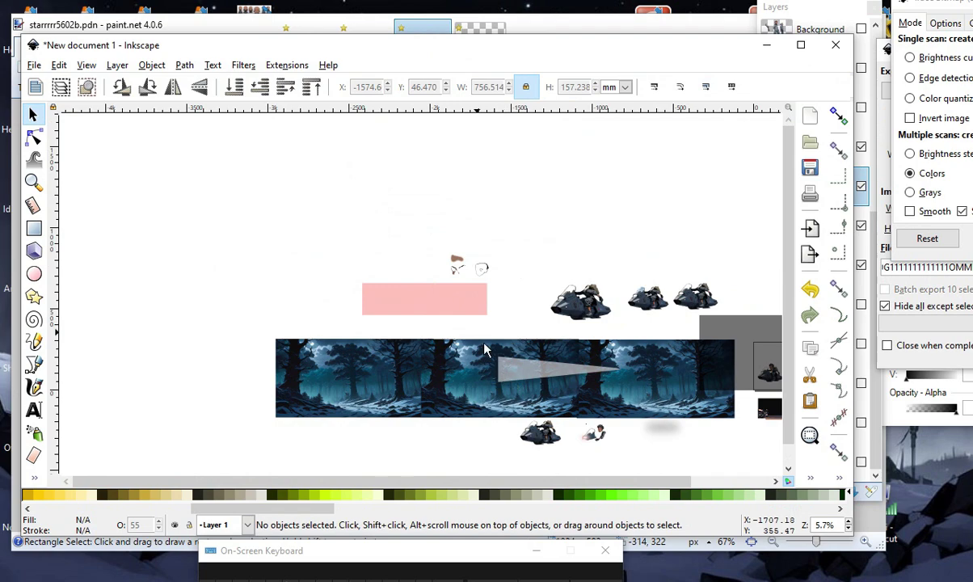
Move the leftmost forest image out of the strip to empty canvas at about X -3669 mm, Y 1418 mm.
{"action": "scroll", "coordinate": [485, 349], "scroll_direction": "up", "scroll_amount": 2}
{"action": "scroll", "coordinate": [426, 359], "scroll_direction": "down", "scroll_amount": 2}
{"action": "scroll", "coordinate": [432, 391], "scroll_direction": "down", "scroll_amount": 1}
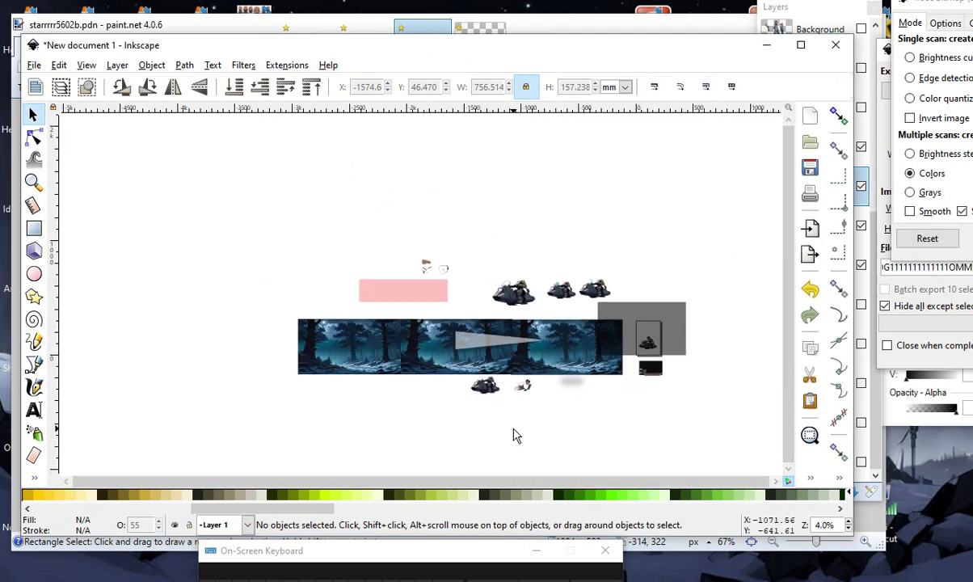
{"action": "scroll", "coordinate": [365, 196], "scroll_direction": "up", "scroll_amount": 1}
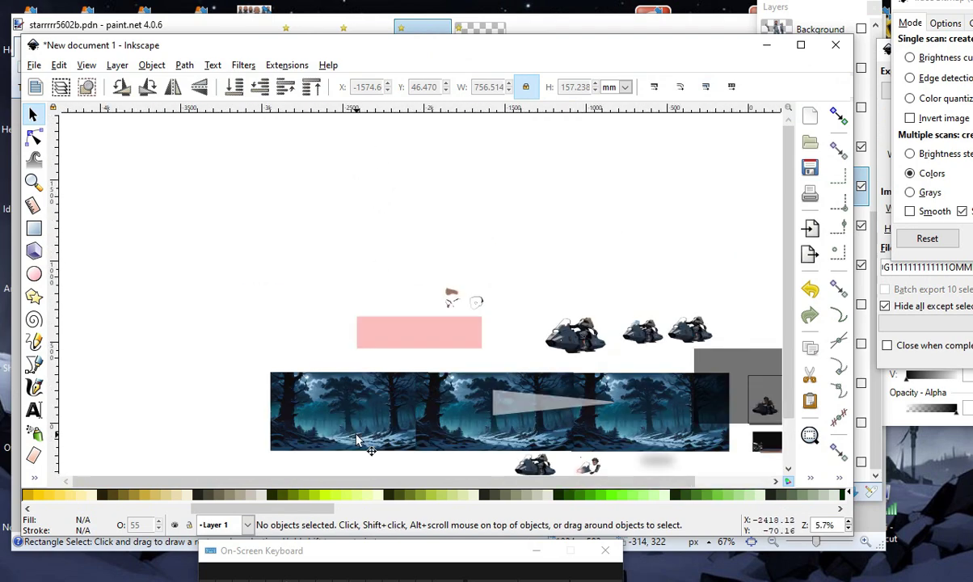
{"action": "left_click_drag", "start_coordinate": [360, 440], "coordinate": [229, 179]}
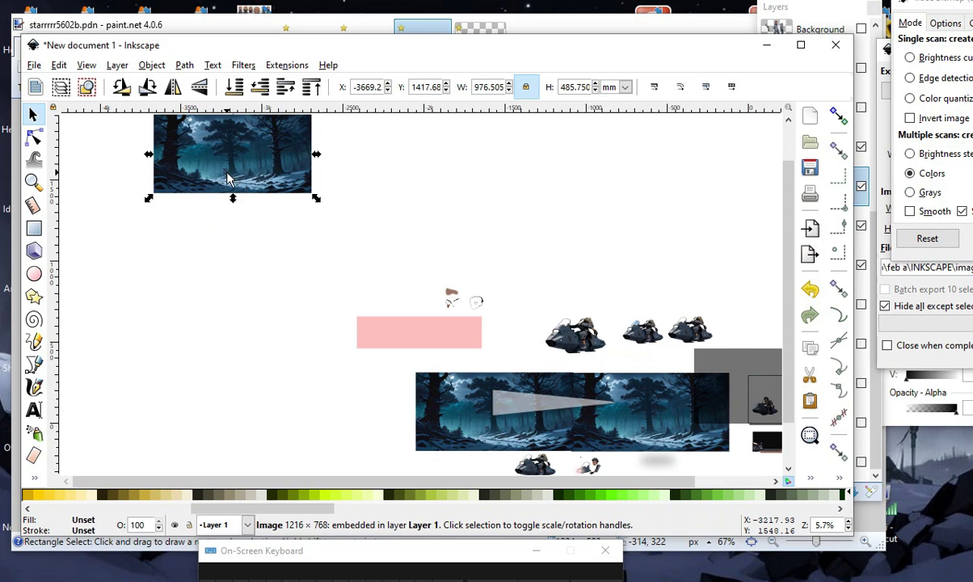
Add the bold sans-serif text "scene 4 -" below the separated forest image.
{"action": "left_click", "coordinate": [33, 409]}
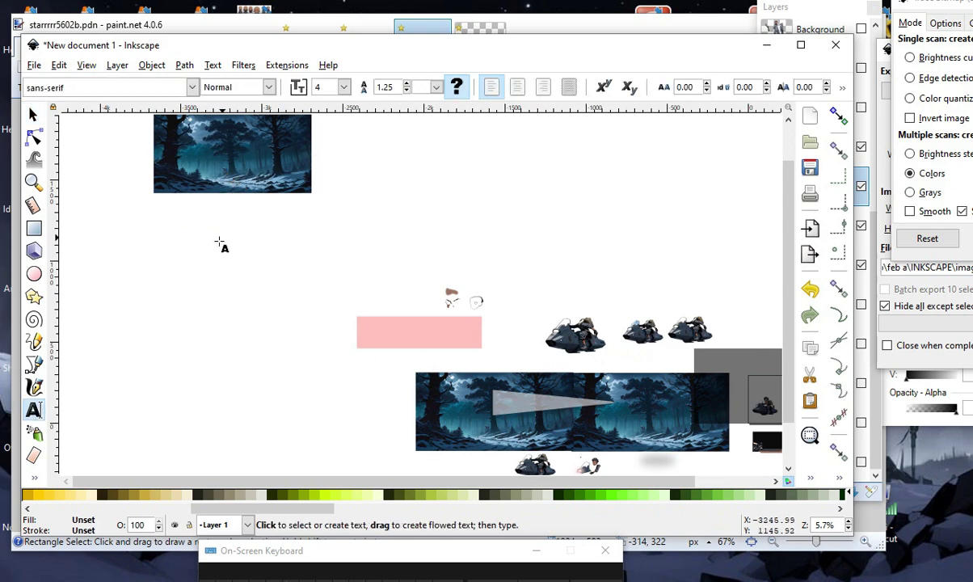
{"action": "left_click", "coordinate": [172, 216]}
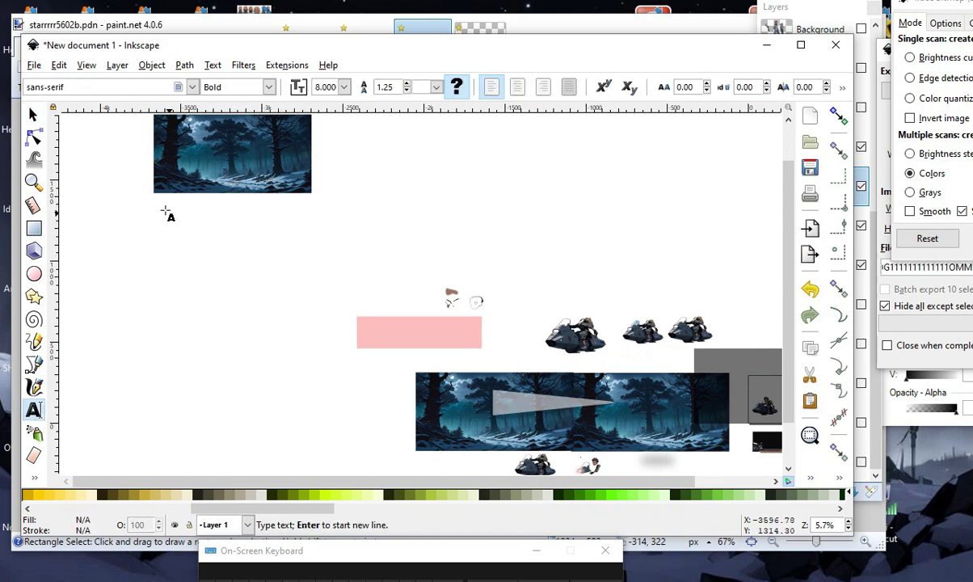
{"action": "scroll", "coordinate": [243, 243], "scroll_direction": "down", "scroll_amount": 2, "text": "ctrl"}
{"action": "scroll", "coordinate": [269, 288], "scroll_direction": "up", "scroll_amount": 8, "text": "ctrl"}
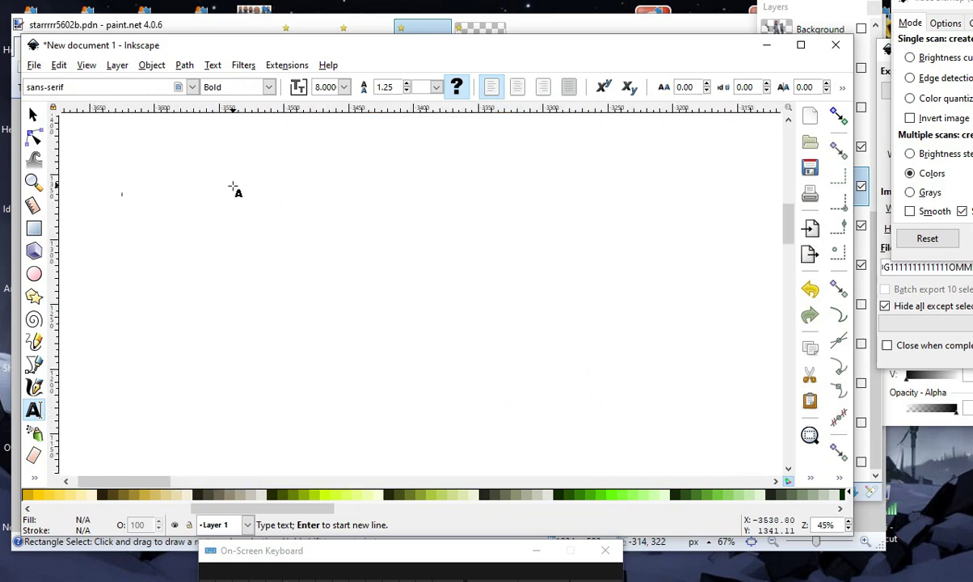
{"action": "scroll", "coordinate": [234, 283], "scroll_direction": "down", "scroll_amount": 4, "text": "ctrl"}
{"action": "scroll", "coordinate": [239, 287], "scroll_direction": "up", "scroll_amount": 3, "text": "ctrl"}
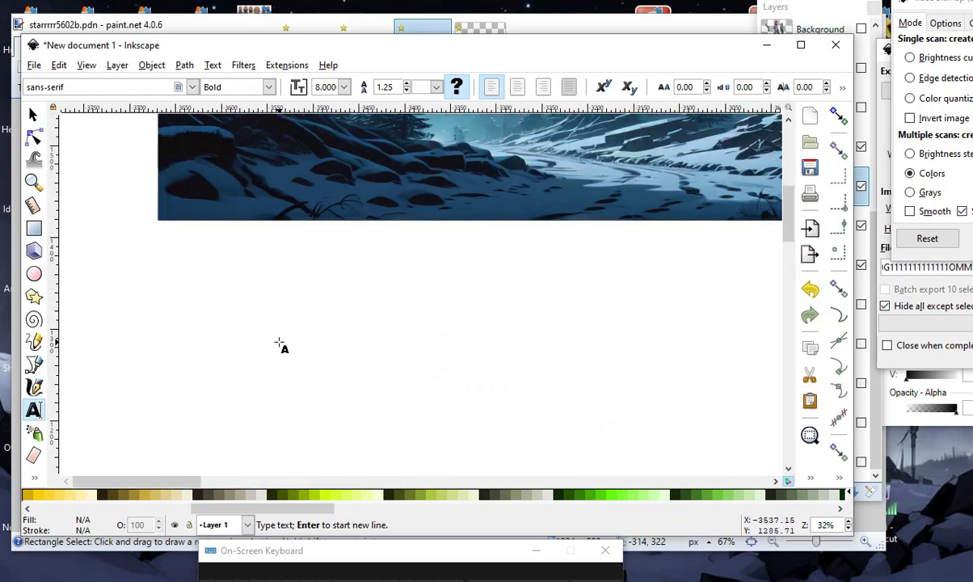
{"action": "type", "text": "as"}
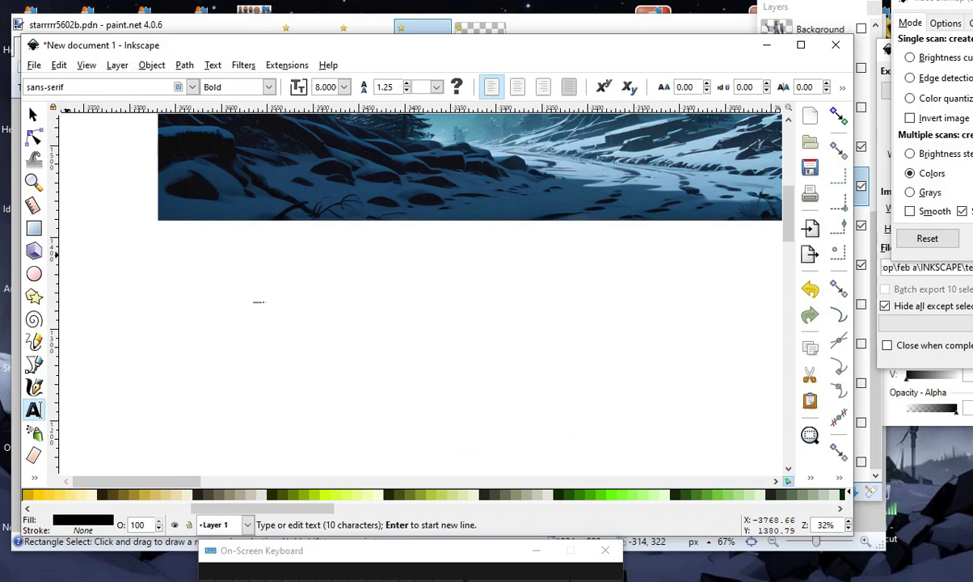
Enlarge the "scene 4 -" label to about 166 mm wide and place it under the forest image's lower-left corner.
{"action": "left_click", "coordinate": [32, 115]}
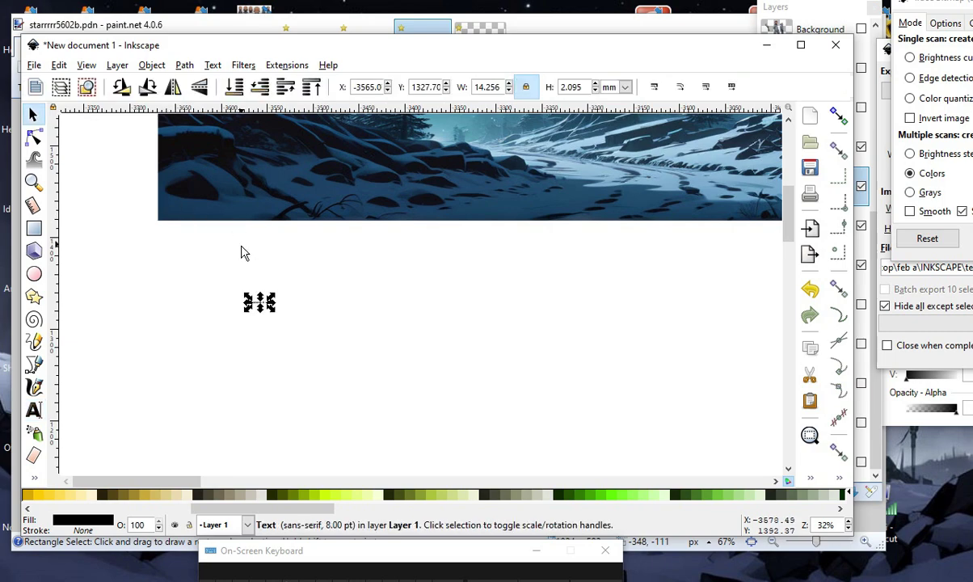
{"action": "left_click_drag", "start_coordinate": [273, 308], "coordinate": [410, 362]}
{"action": "left_click", "coordinate": [267, 355]}
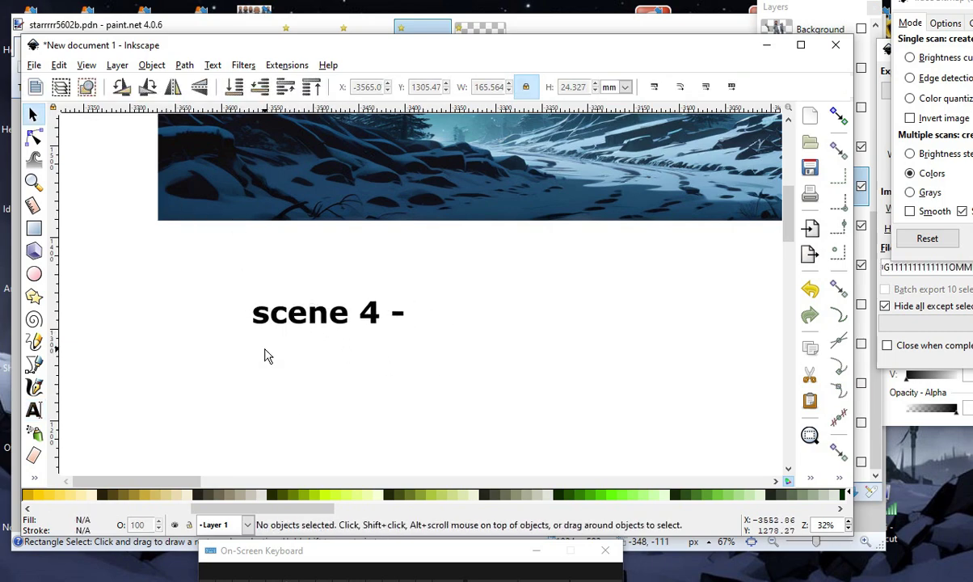
{"action": "left_click_drag", "start_coordinate": [297, 325], "coordinate": [254, 289]}
Select the snow bike and rider parts below the forest strip together and move them beneath the scene 4 forest image.
{"action": "scroll", "coordinate": [266, 275], "scroll_direction": "down", "scroll_amount": 6}
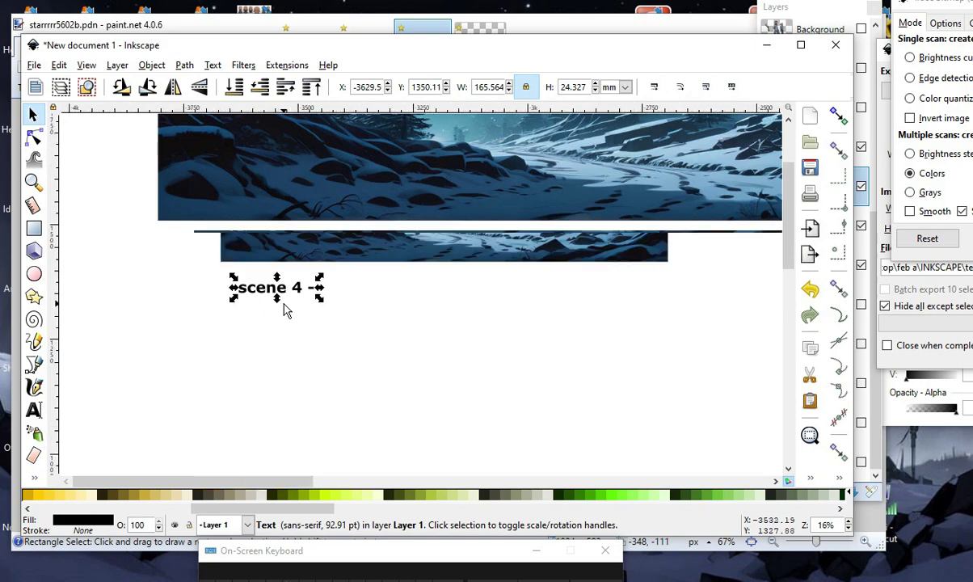
{"action": "scroll", "coordinate": [328, 408], "scroll_direction": "up", "scroll_amount": 1}
{"action": "scroll", "coordinate": [278, 259], "scroll_direction": "down", "scroll_amount": 2}
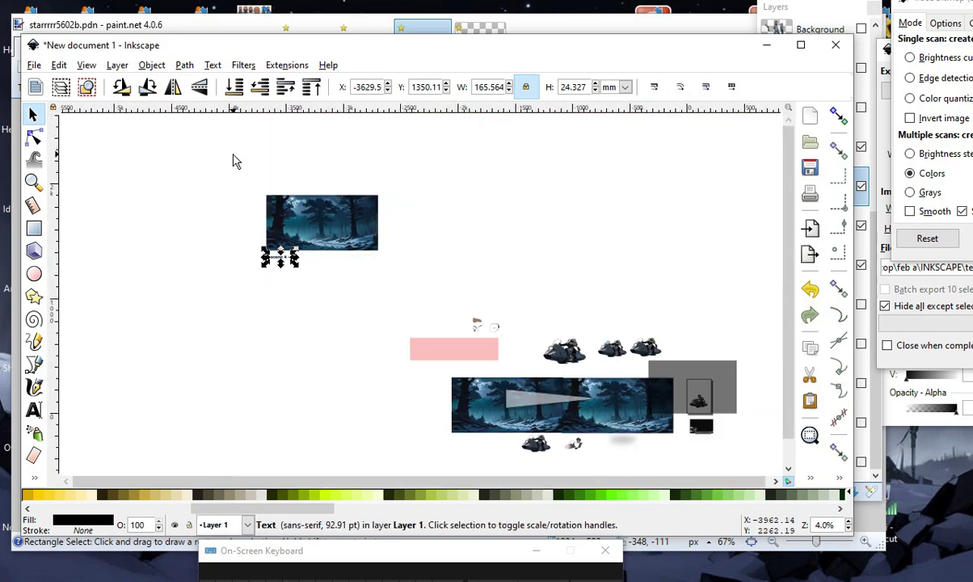
{"action": "scroll", "coordinate": [567, 385], "scroll_direction": "up", "scroll_amount": 3}
{"action": "scroll", "coordinate": [691, 262], "scroll_direction": "down", "scroll_amount": 4}
{"action": "scroll", "coordinate": [665, 300], "scroll_direction": "up", "scroll_amount": 2}
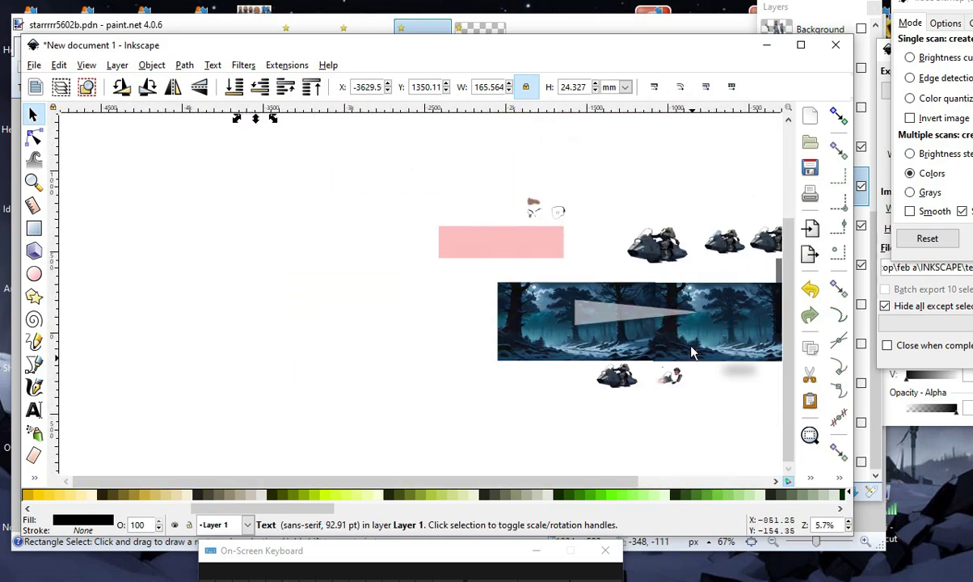
{"action": "scroll", "coordinate": [692, 361], "scroll_direction": "up", "scroll_amount": 3}
{"action": "left_click_drag", "start_coordinate": [378, 429], "coordinate": [739, 279]}
{"action": "scroll", "coordinate": [507, 472], "scroll_direction": "down", "scroll_amount": 4}
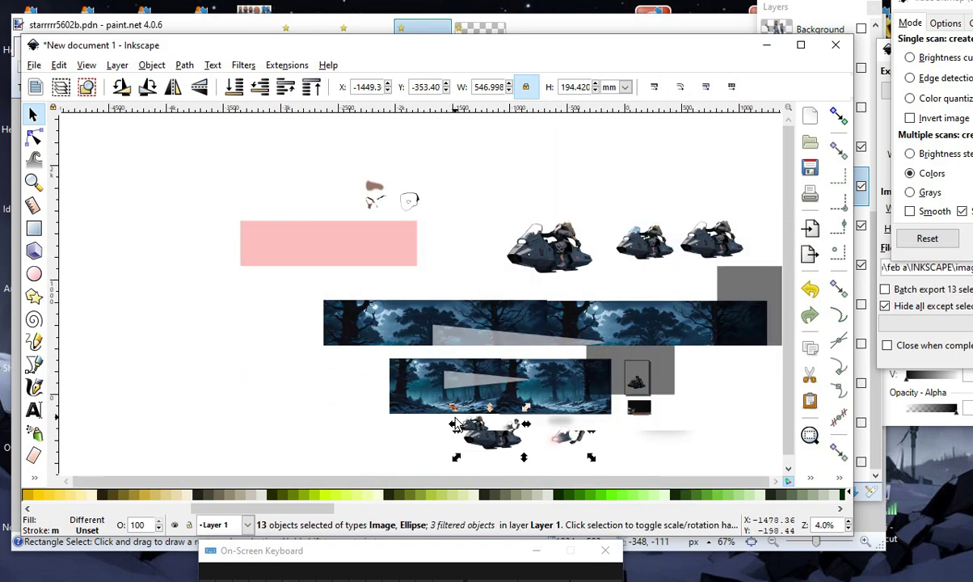
{"action": "scroll", "coordinate": [501, 436], "scroll_direction": "up", "scroll_amount": 1}
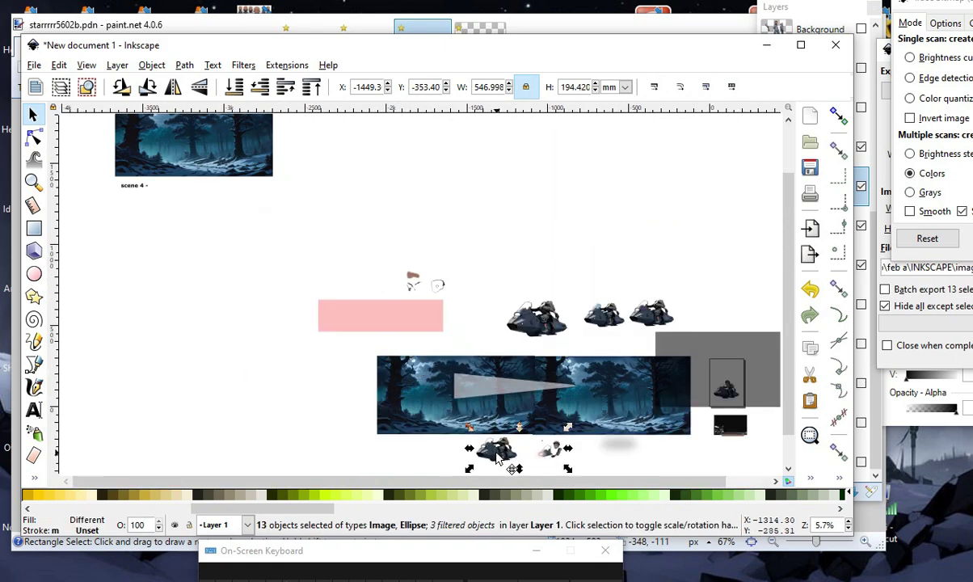
{"action": "left_click_drag", "start_coordinate": [497, 457], "coordinate": [177, 209]}
Move the translucent triangular light beam from the forest strip onto the scene 4 forest image.
{"action": "left_click_drag", "start_coordinate": [484, 377], "coordinate": [159, 155]}
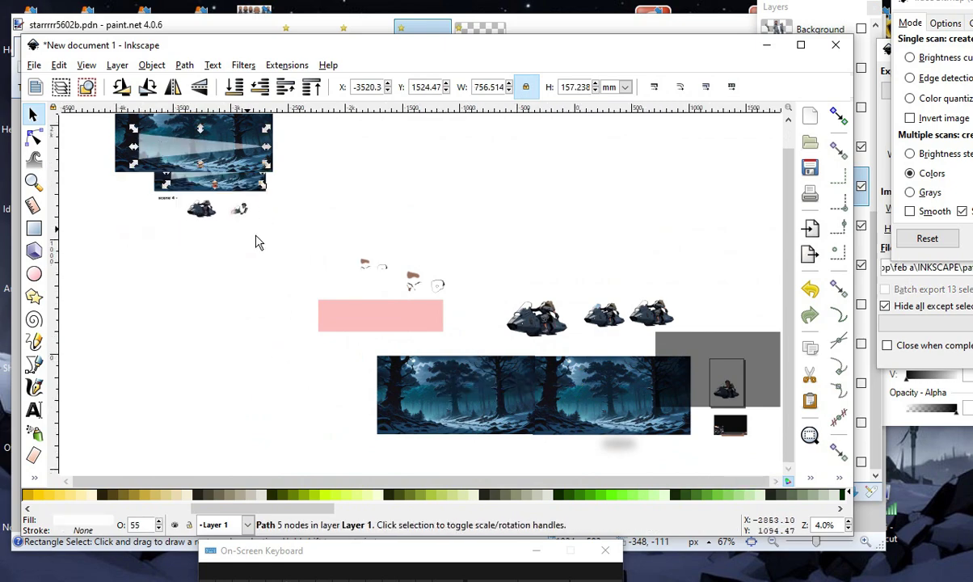
{"action": "scroll", "coordinate": [267, 241], "scroll_direction": "down", "scroll_amount": 2}
{"action": "scroll", "coordinate": [231, 181], "scroll_direction": "up", "scroll_amount": 4}
{"action": "scroll", "coordinate": [304, 287], "scroll_direction": "down", "scroll_amount": 1}
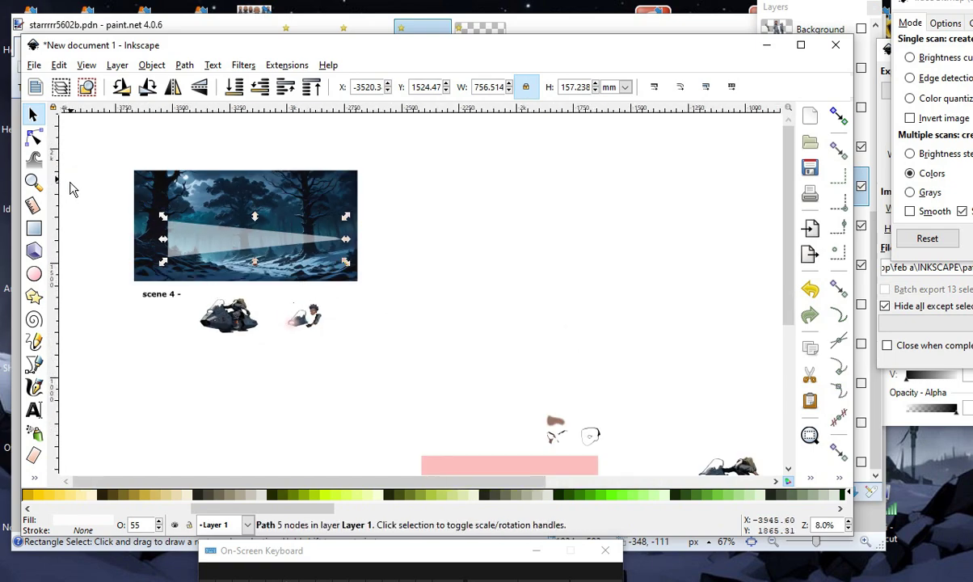
{"action": "scroll", "coordinate": [234, 274], "scroll_direction": "up", "scroll_amount": 1}
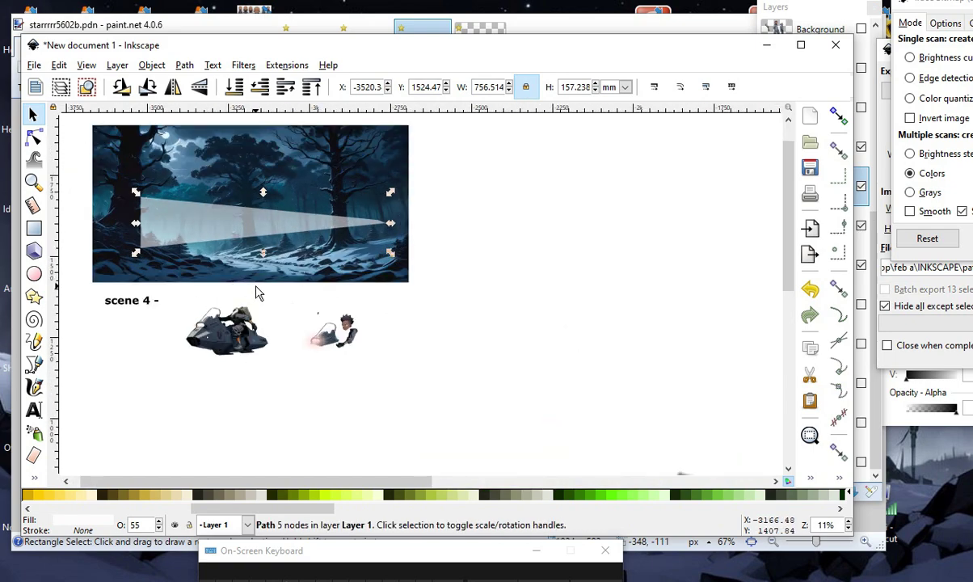
Move the left forest image out of the remaining strip to the right of scene 4, at about X -2005 mm, Y 1387 mm.
{"action": "scroll", "coordinate": [285, 282], "scroll_direction": "down", "scroll_amount": 3}
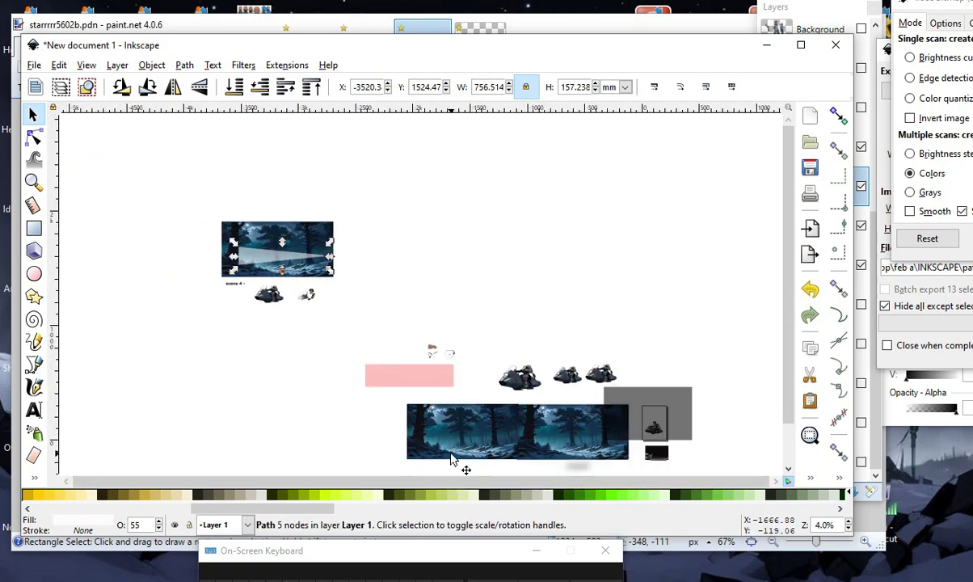
{"action": "left_click", "coordinate": [450, 457]}
{"action": "left_click_drag", "start_coordinate": [487, 427], "coordinate": [467, 257]}
Examine the overall scene layout and the scene 4 bike, rider parts and light beam up close.
{"action": "scroll", "coordinate": [465, 260], "scroll_direction": "down", "scroll_amount": 4}
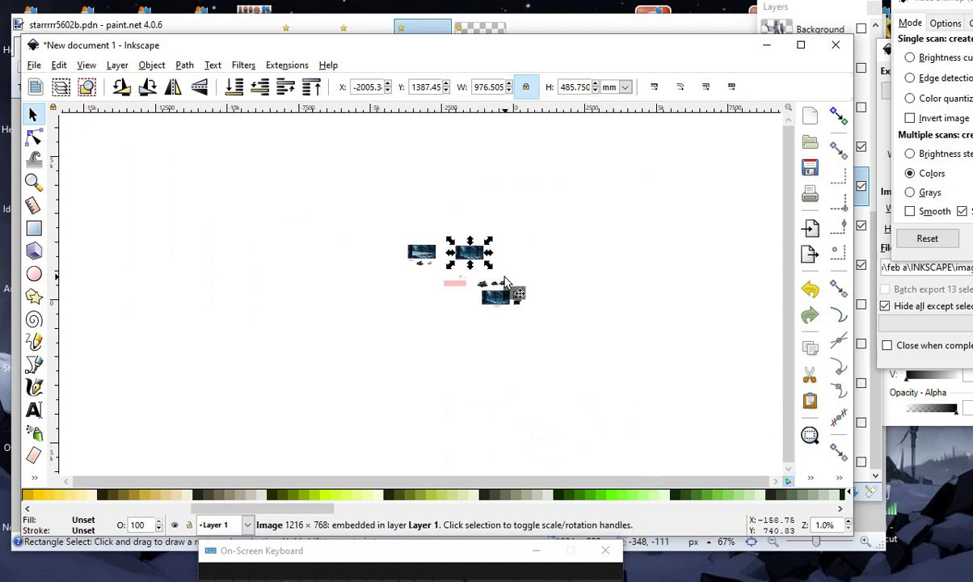
{"action": "scroll", "coordinate": [462, 304], "scroll_direction": "up", "scroll_amount": 2}
{"action": "scroll", "coordinate": [404, 137], "scroll_direction": "up", "scroll_amount": 5}
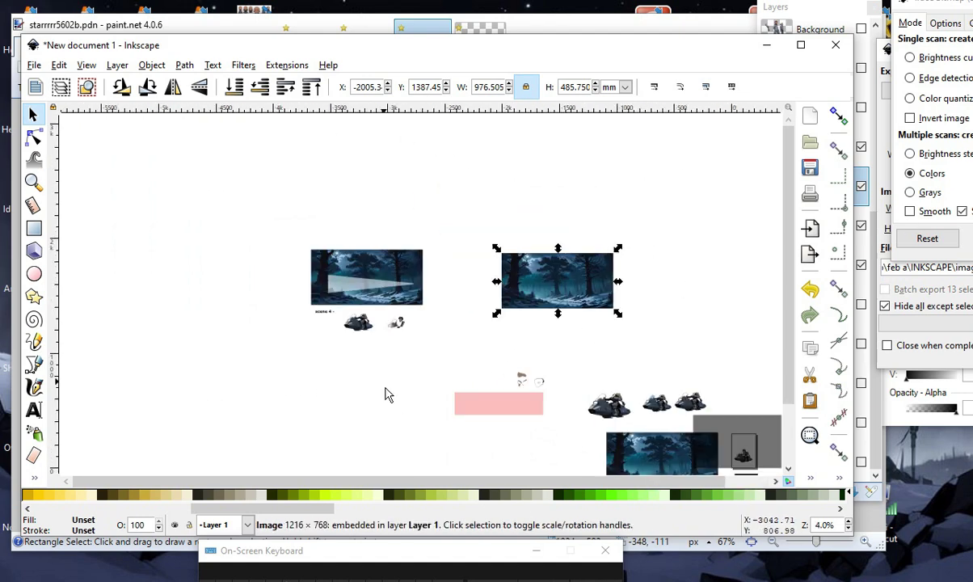
{"action": "scroll", "coordinate": [192, 303], "scroll_direction": "up", "scroll_amount": 2}
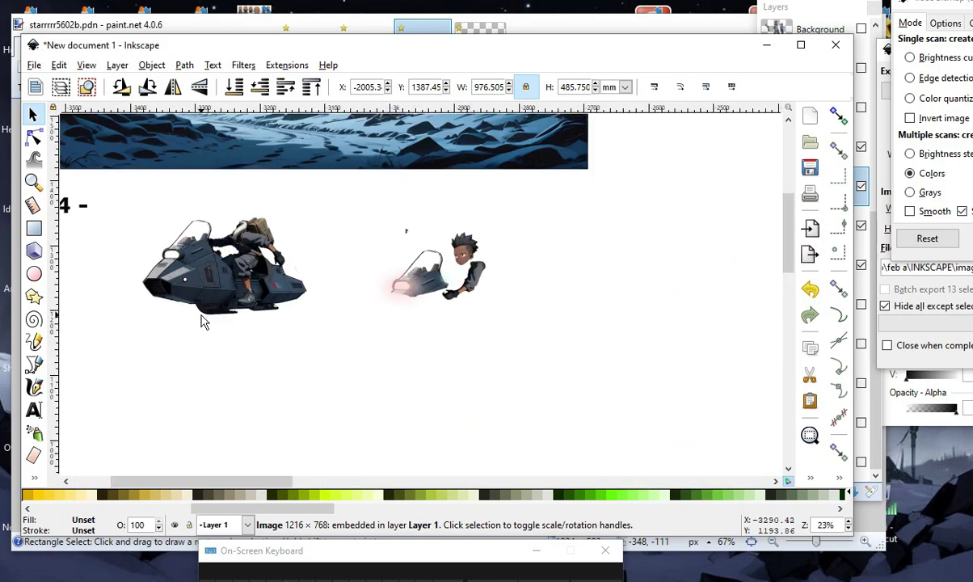
{"action": "scroll", "coordinate": [165, 287], "scroll_direction": "down", "scroll_amount": 3}
{"action": "scroll", "coordinate": [295, 246], "scroll_direction": "up", "scroll_amount": 2}
{"action": "scroll", "coordinate": [256, 212], "scroll_direction": "up", "scroll_amount": 4}
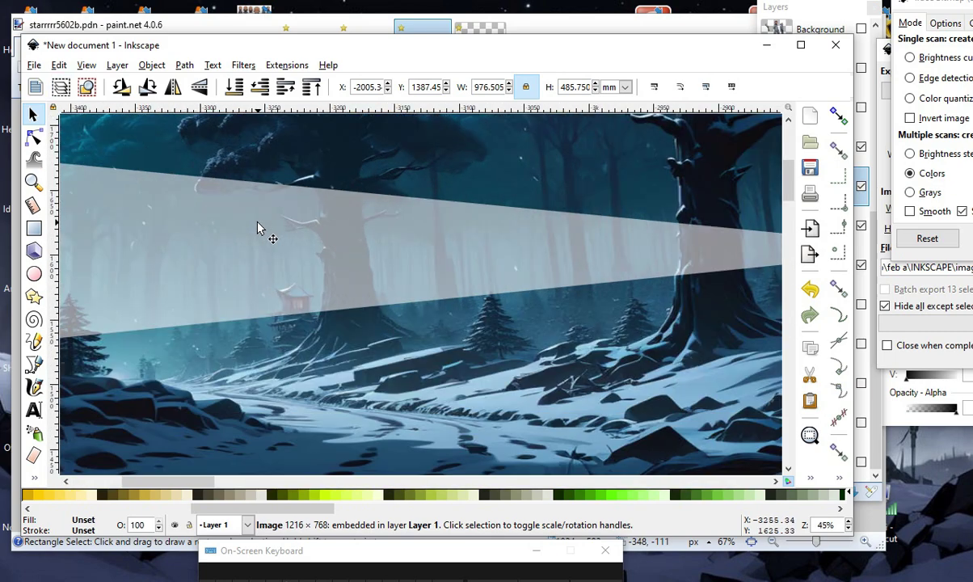
Move the lower forest image up to the right of the other two, at about X -469 mm, Y 1384 mm.
{"action": "scroll", "coordinate": [258, 228], "scroll_direction": "down", "scroll_amount": 3}
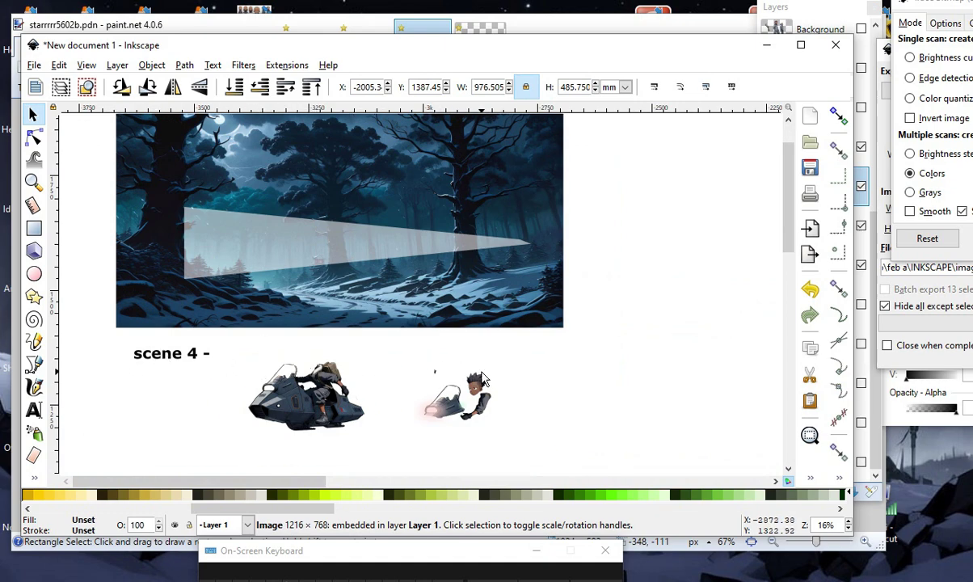
{"action": "scroll", "coordinate": [243, 359], "scroll_direction": "down", "scroll_amount": 2}
{"action": "scroll", "coordinate": [206, 366], "scroll_direction": "up", "scroll_amount": 1}
{"action": "scroll", "coordinate": [310, 340], "scroll_direction": "down", "scroll_amount": 5}
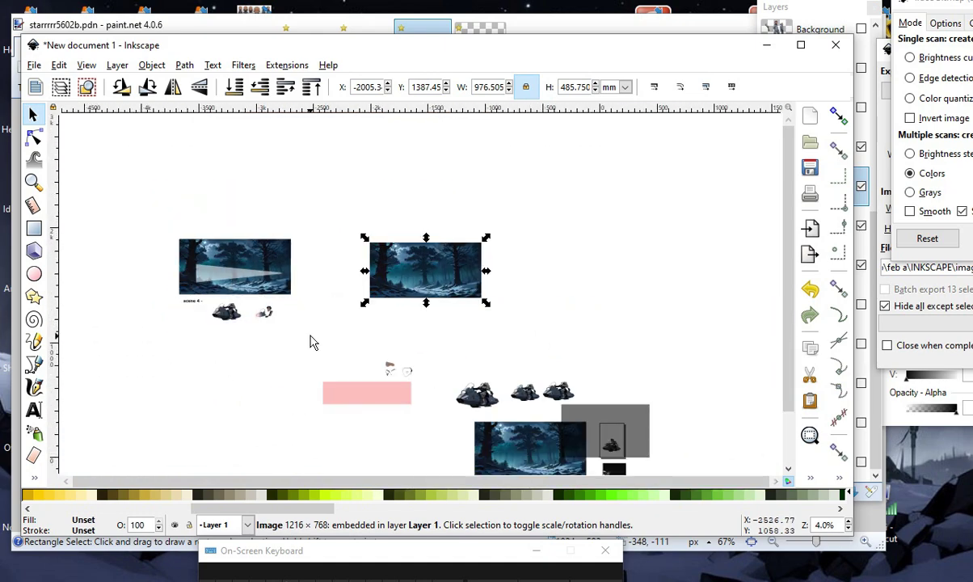
{"action": "scroll", "coordinate": [364, 352], "scroll_direction": "up", "scroll_amount": 2}
{"action": "left_click", "coordinate": [484, 414]}
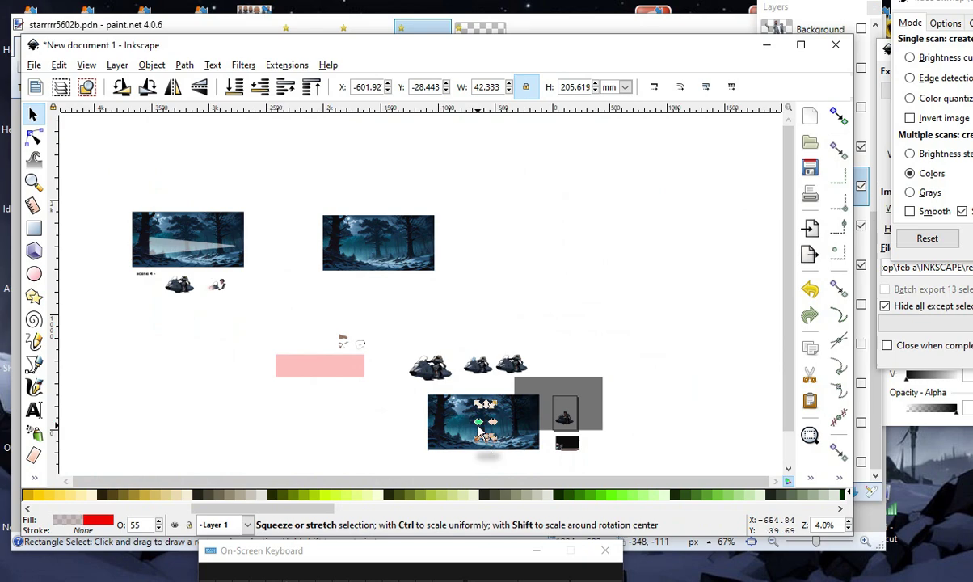
{"action": "left_click", "coordinate": [408, 420]}
{"action": "left_click", "coordinate": [456, 432]}
{"action": "left_click_drag", "start_coordinate": [458, 422], "coordinate": [529, 242]}
Select the loose facial details and head outline above the pink rectangle and move them beneath the middle forest image, at about X -1889 mm, Y 1229 mm.
{"action": "scroll", "coordinate": [375, 350], "scroll_direction": "up", "scroll_amount": 4}
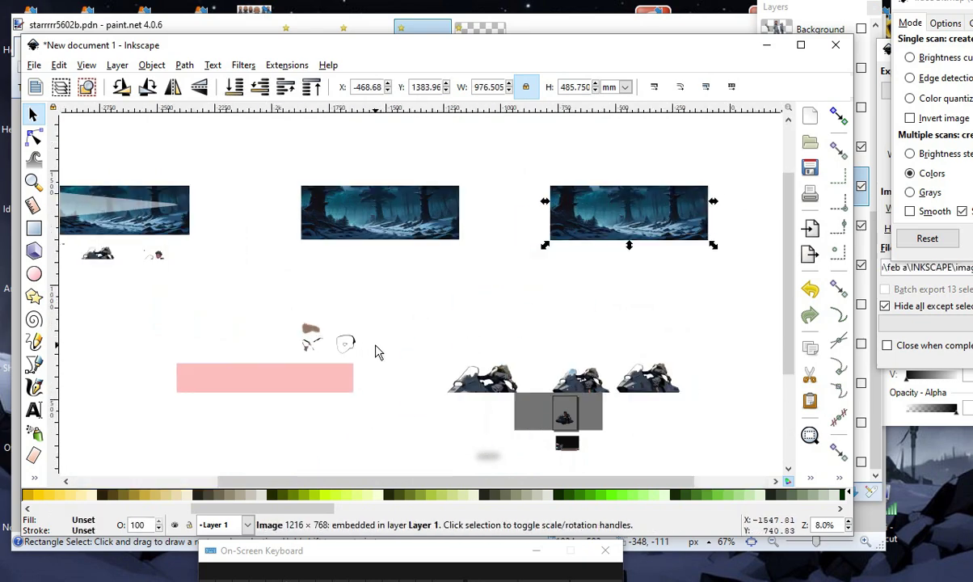
{"action": "scroll", "coordinate": [239, 341], "scroll_direction": "down", "scroll_amount": 5}
{"action": "scroll", "coordinate": [373, 357], "scroll_direction": "up", "scroll_amount": 2}
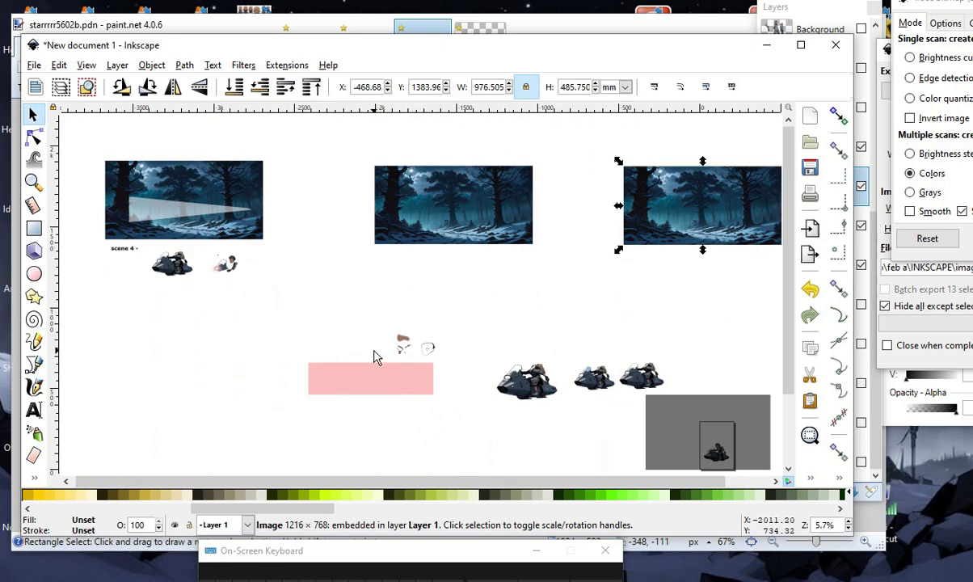
{"action": "scroll", "coordinate": [399, 340], "scroll_direction": "down", "scroll_amount": 1}
{"action": "scroll", "coordinate": [323, 329], "scroll_direction": "up", "scroll_amount": 2}
{"action": "scroll", "coordinate": [417, 306], "scroll_direction": "down", "scroll_amount": 1}
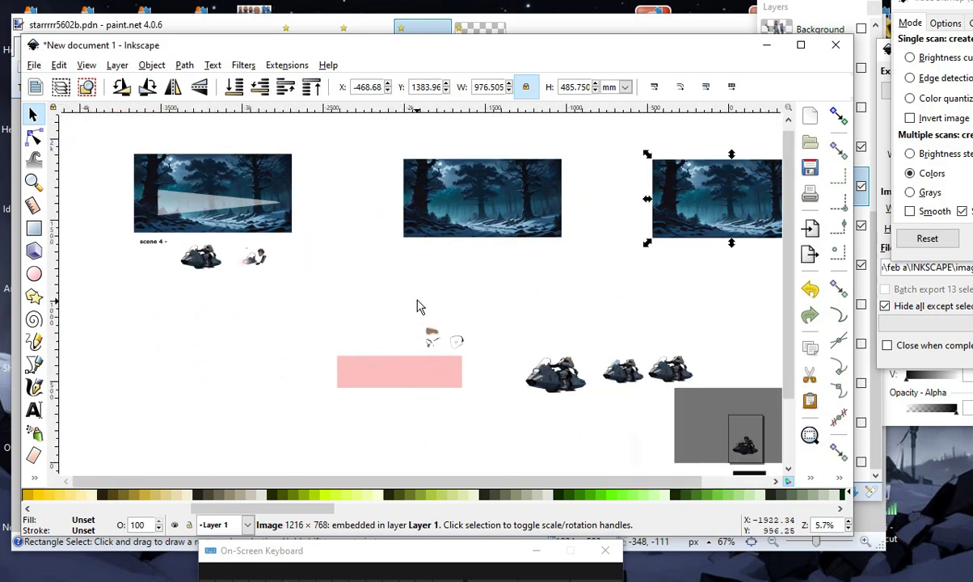
{"action": "scroll", "coordinate": [378, 301], "scroll_direction": "up", "scroll_amount": 1}
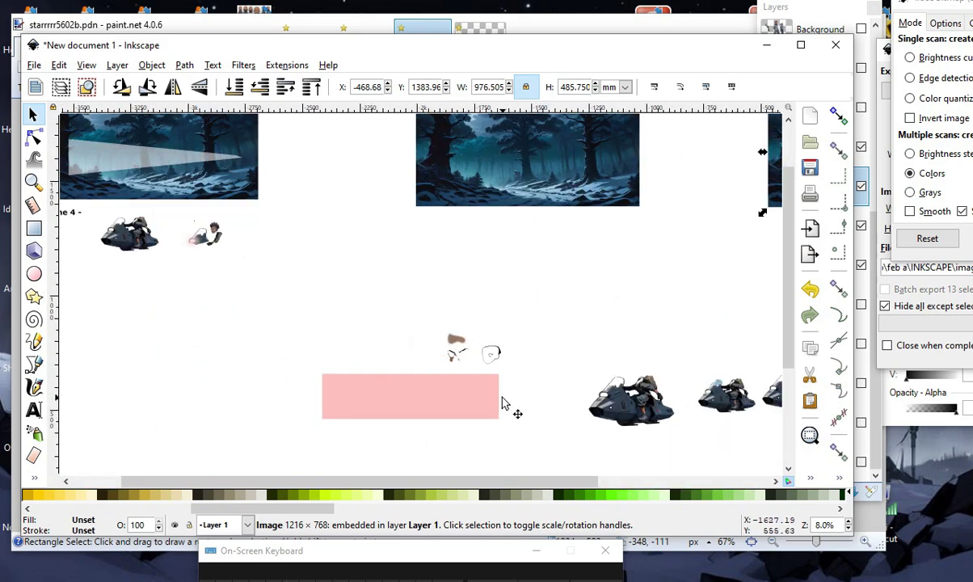
{"action": "left_click_drag", "start_coordinate": [356, 259], "coordinate": [535, 384]}
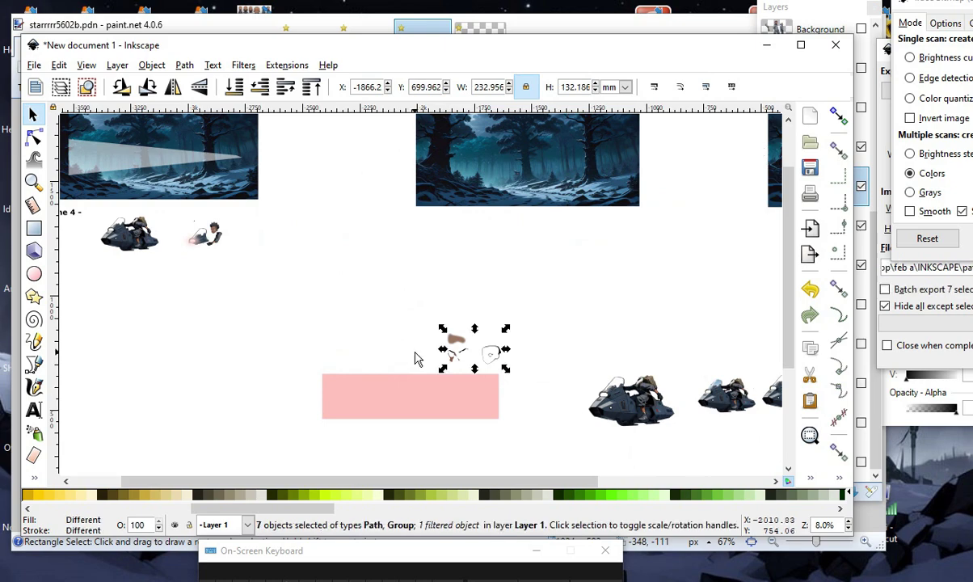
{"action": "mouse_move", "coordinate": [450, 349]}
{"action": "left_mouse_down"}
{"action": "mouse_move", "coordinate": [441, 338]}
{"action": "mouse_move", "coordinate": [438, 258]}
{"action": "mouse_move", "coordinate": [450, 225]}
{"action": "left_mouse_up"}
Separate the blurred brown patch and the brown face-shadow shape from the eyebrows, placing them closer to the head outline.
{"action": "scroll", "coordinate": [501, 226], "scroll_direction": "up", "scroll_amount": 6}
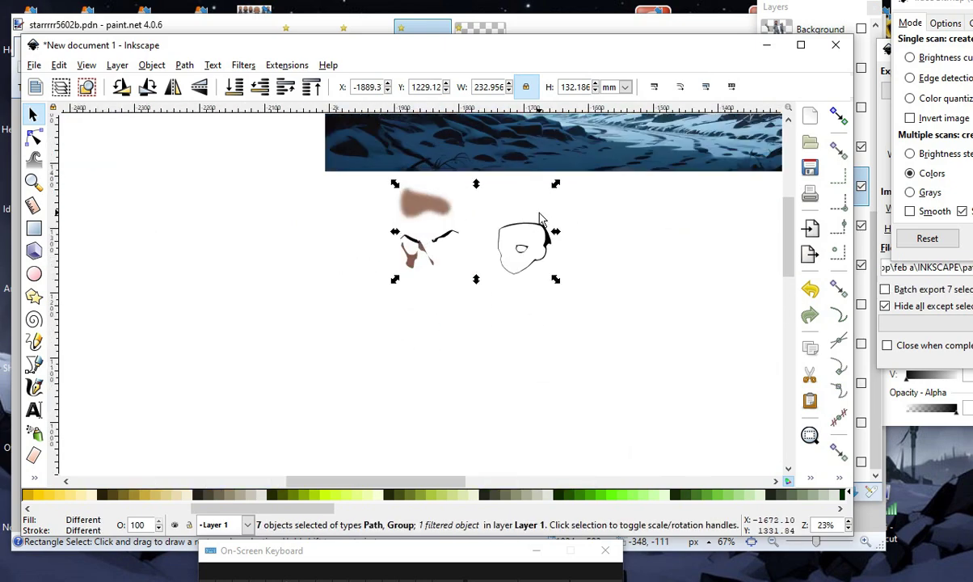
{"action": "scroll", "coordinate": [479, 285], "scroll_direction": "down", "scroll_amount": 1}
{"action": "left_click", "coordinate": [380, 303]}
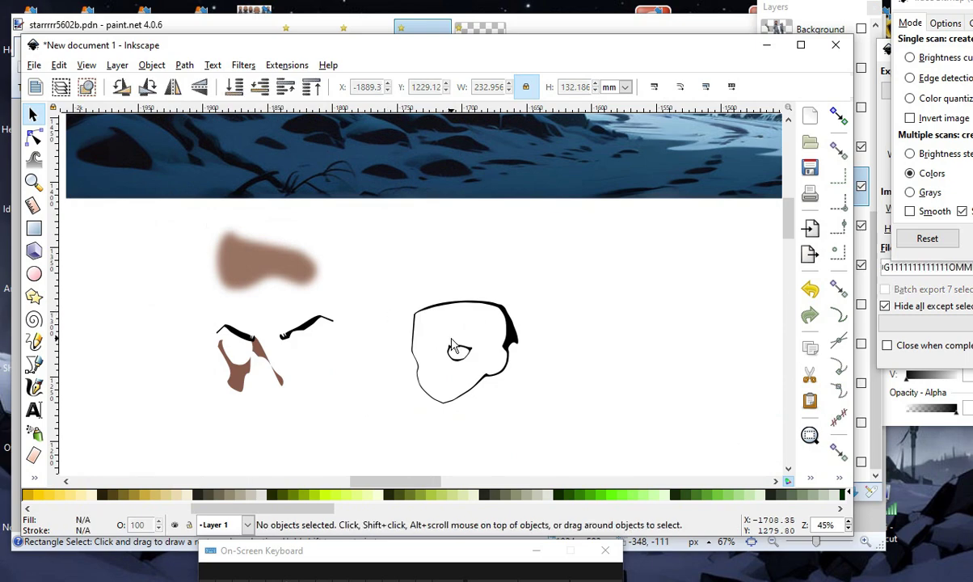
{"action": "scroll", "coordinate": [453, 345], "scroll_direction": "up", "scroll_amount": 2}
{"action": "scroll", "coordinate": [453, 345], "scroll_direction": "up", "scroll_amount": 1}
{"action": "scroll", "coordinate": [420, 323], "scroll_direction": "down", "scroll_amount": 3}
{"action": "scroll", "coordinate": [266, 275], "scroll_direction": "up", "scroll_amount": 1}
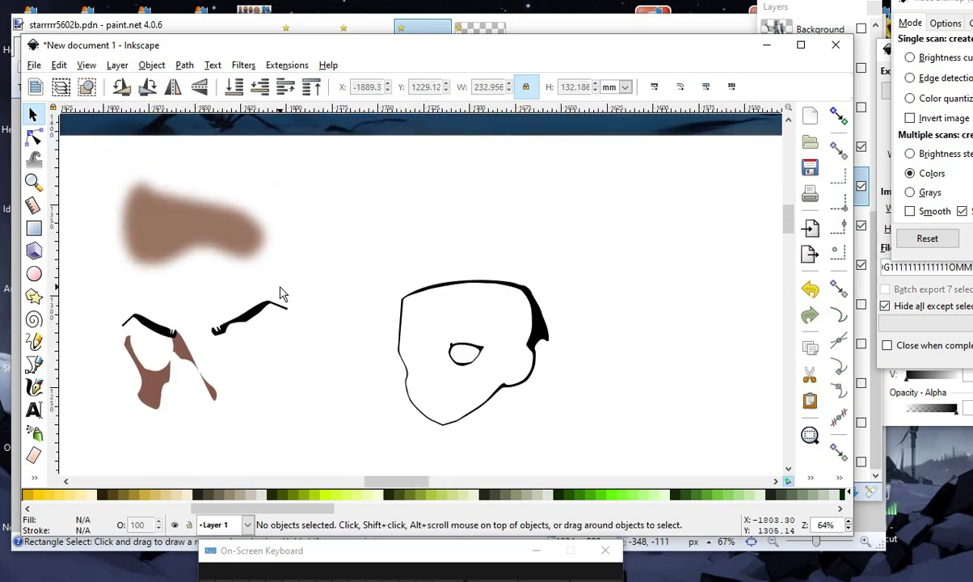
{"action": "left_click", "coordinate": [185, 208]}
{"action": "left_click_drag", "start_coordinate": [195, 234], "coordinate": [263, 257]}
{"action": "left_click_drag", "start_coordinate": [162, 386], "coordinate": [323, 408]}
{"action": "left_click_drag", "start_coordinate": [158, 391], "coordinate": [402, 206]}
{"action": "scroll", "coordinate": [329, 333], "scroll_direction": "down", "scroll_amount": 1}
{"action": "scroll", "coordinate": [319, 306], "scroll_direction": "down", "scroll_amount": 1}
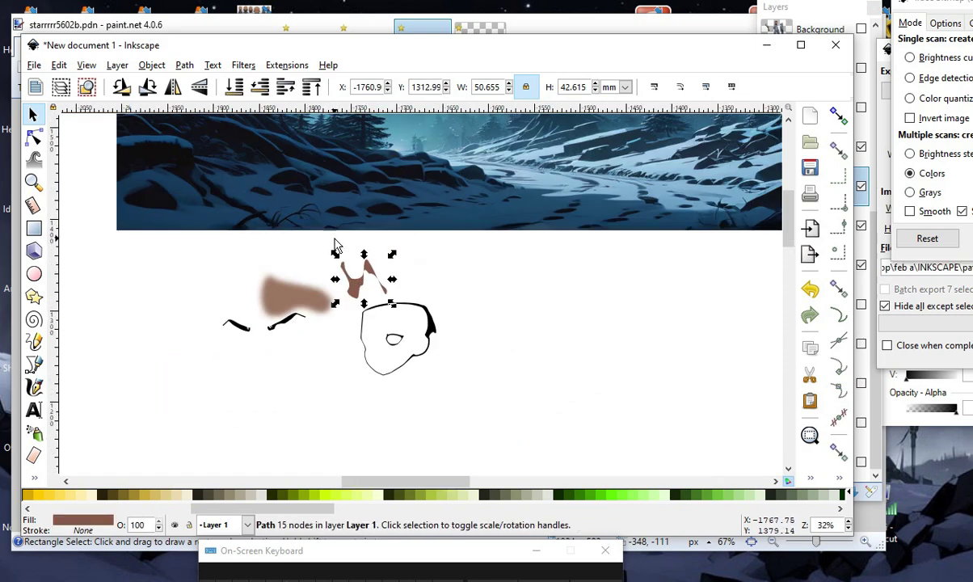
Move the largest snow bike beneath the middle forest image, beside the facial details, at about X -1633 mm, Y 1148 mm.
{"action": "scroll", "coordinate": [275, 341], "scroll_direction": "up", "scroll_amount": 2}
{"action": "scroll", "coordinate": [374, 364], "scroll_direction": "down", "scroll_amount": 7}
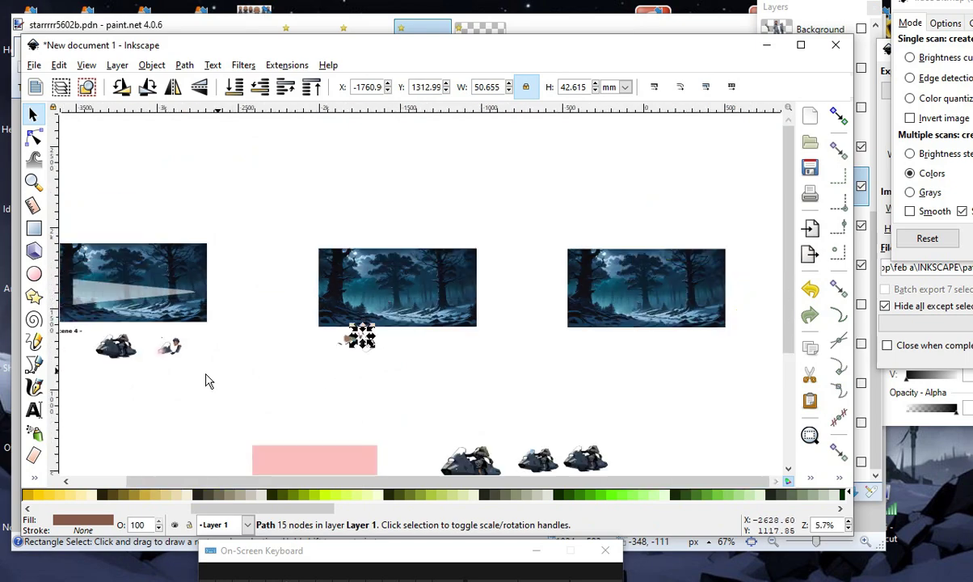
{"action": "scroll", "coordinate": [315, 323], "scroll_direction": "down", "scroll_amount": 2}
{"action": "scroll", "coordinate": [466, 413], "scroll_direction": "up", "scroll_amount": 3}
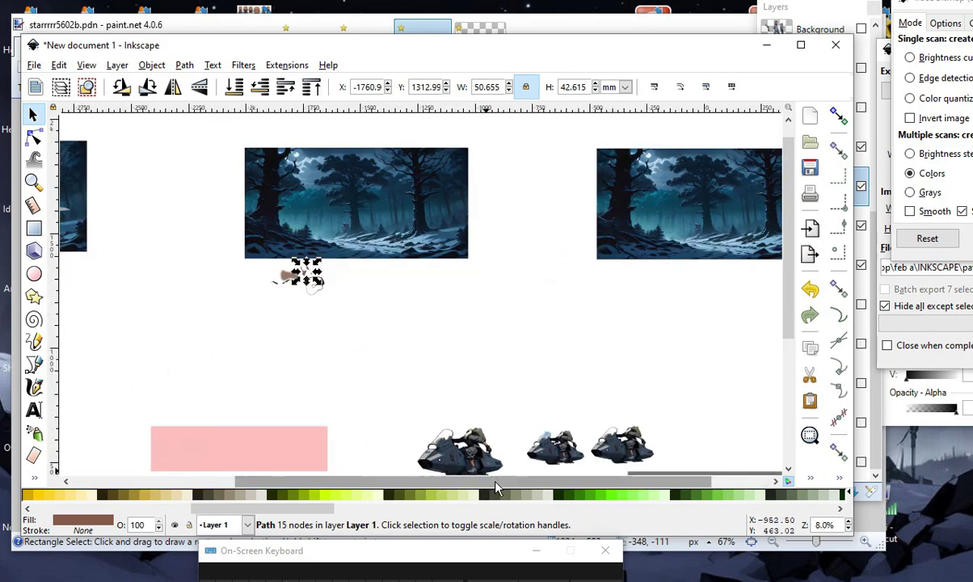
{"action": "left_click", "coordinate": [472, 461]}
{"action": "left_click_drag", "start_coordinate": [472, 462], "coordinate": [408, 309]}
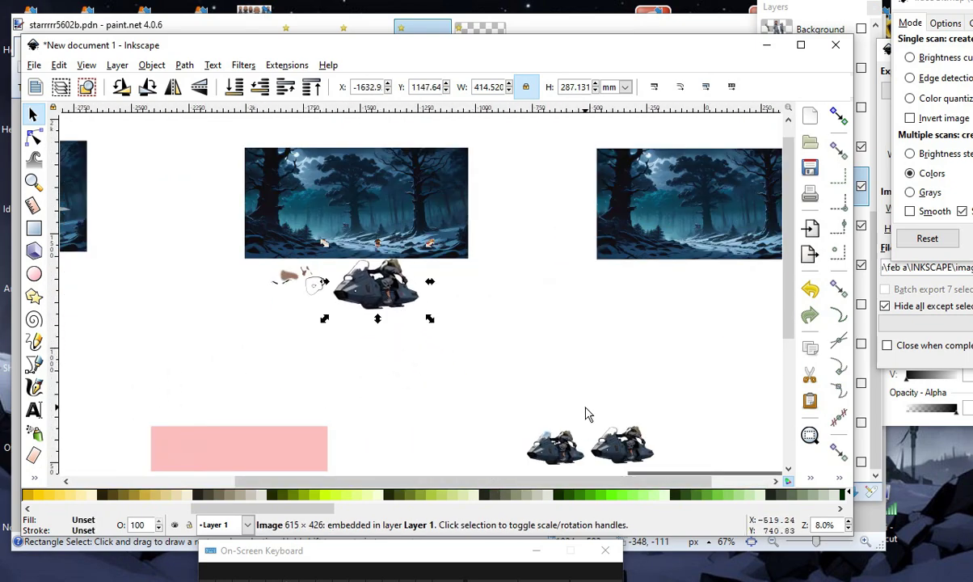
Examine the arrangement of the forest scenes and the scene 4 snow bike and rider parts up close.
{"action": "scroll", "coordinate": [409, 309], "scroll_direction": "up", "scroll_amount": 2}
{"action": "scroll", "coordinate": [477, 436], "scroll_direction": "down", "scroll_amount": 1}
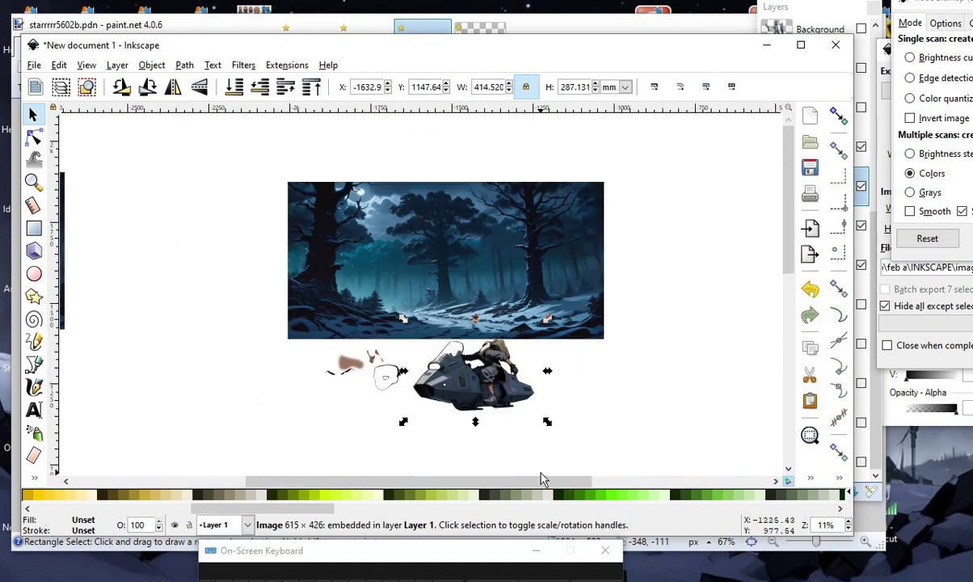
{"action": "scroll", "coordinate": [420, 370], "scroll_direction": "down", "scroll_amount": 2}
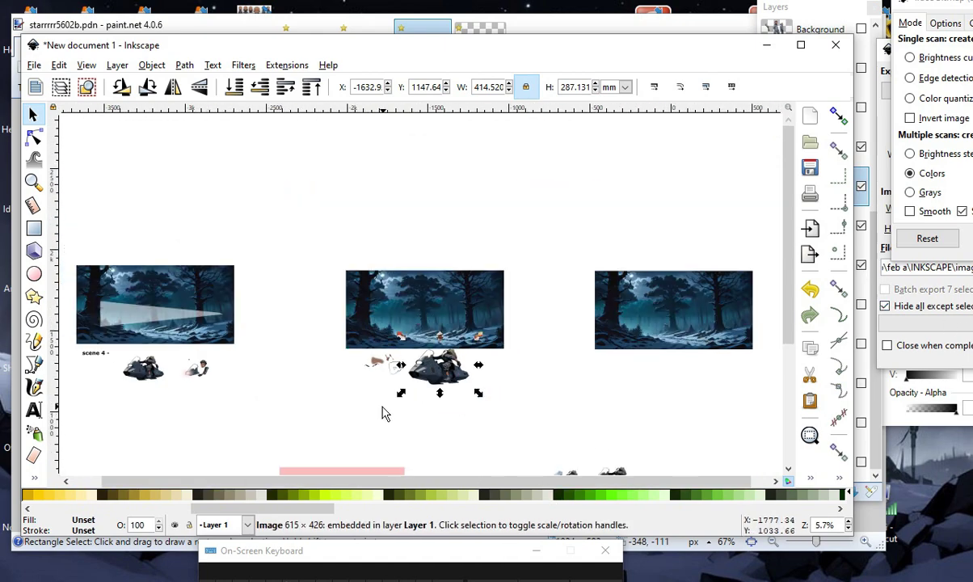
{"action": "scroll", "coordinate": [412, 305], "scroll_direction": "up", "scroll_amount": 3}
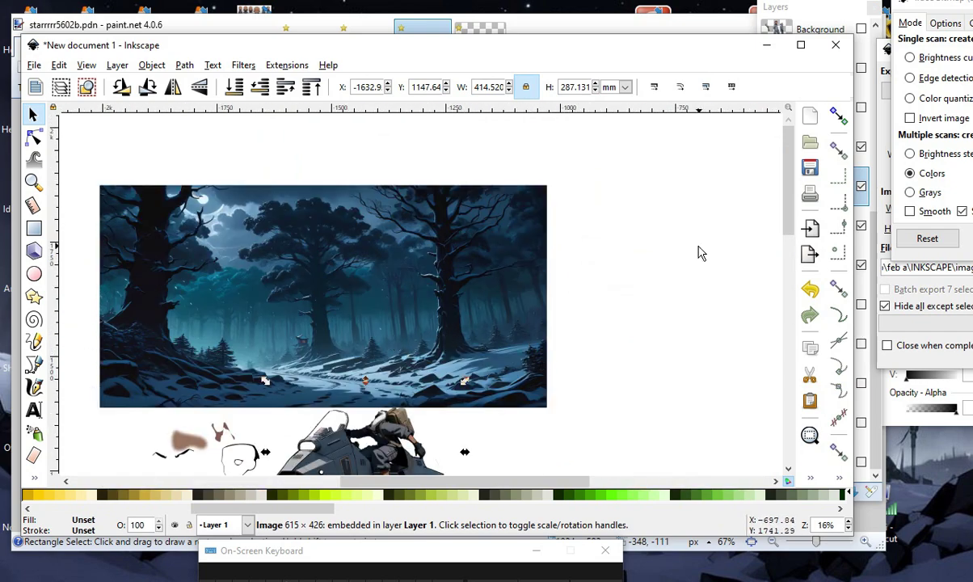
{"action": "scroll", "coordinate": [570, 318], "scroll_direction": "down", "scroll_amount": 1}
{"action": "scroll", "coordinate": [569, 318], "scroll_direction": "down", "scroll_amount": 2}
{"action": "scroll", "coordinate": [549, 380], "scroll_direction": "up", "scroll_amount": 1}
{"action": "scroll", "coordinate": [517, 323], "scroll_direction": "down", "scroll_amount": 2}
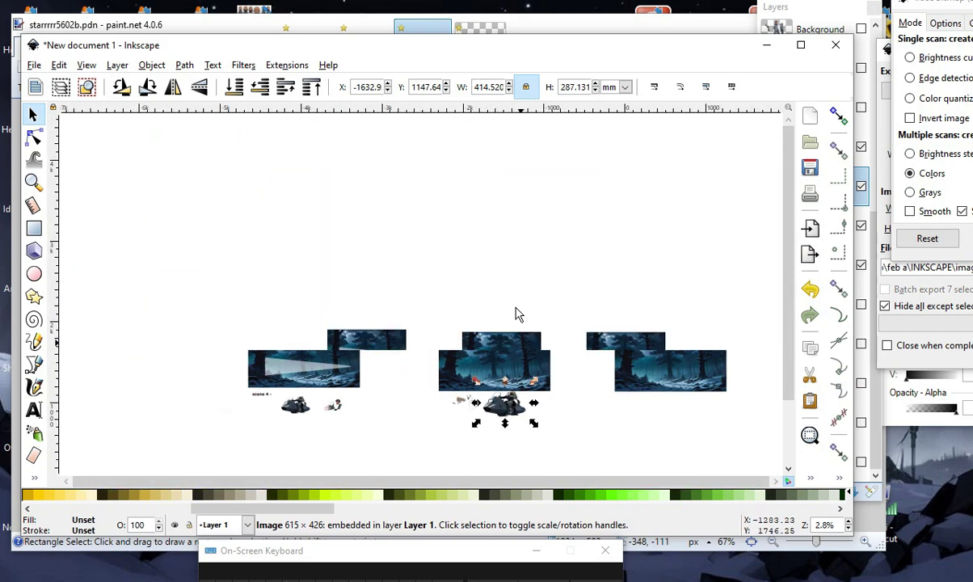
{"action": "scroll", "coordinate": [421, 372], "scroll_direction": "up", "scroll_amount": 1}
{"action": "scroll", "coordinate": [386, 458], "scroll_direction": "up", "scroll_amount": 1}
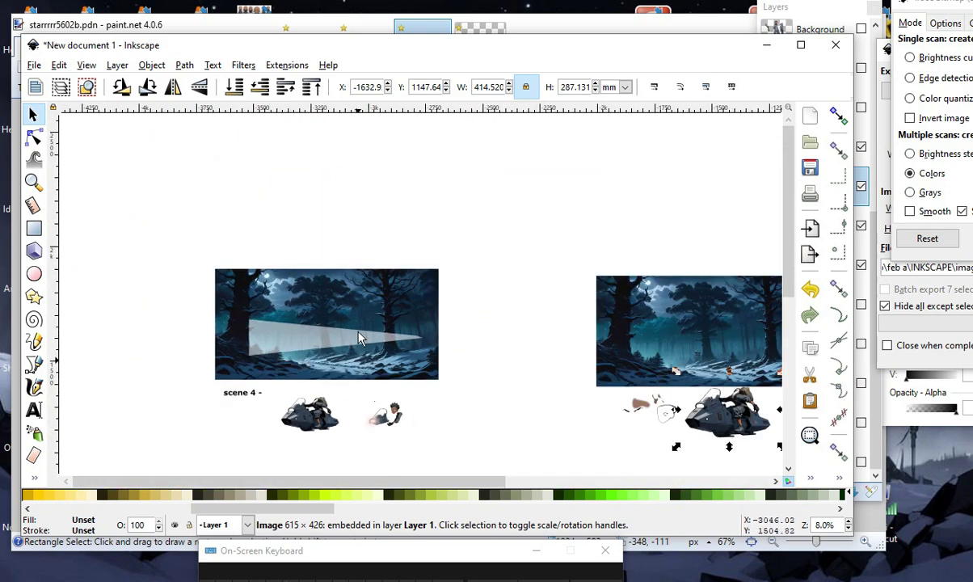
{"action": "scroll", "coordinate": [276, 449], "scroll_direction": "up", "scroll_amount": 5}
{"action": "scroll", "coordinate": [391, 413], "scroll_direction": "down", "scroll_amount": 2}
{"action": "scroll", "coordinate": [361, 317], "scroll_direction": "up", "scroll_amount": 2}
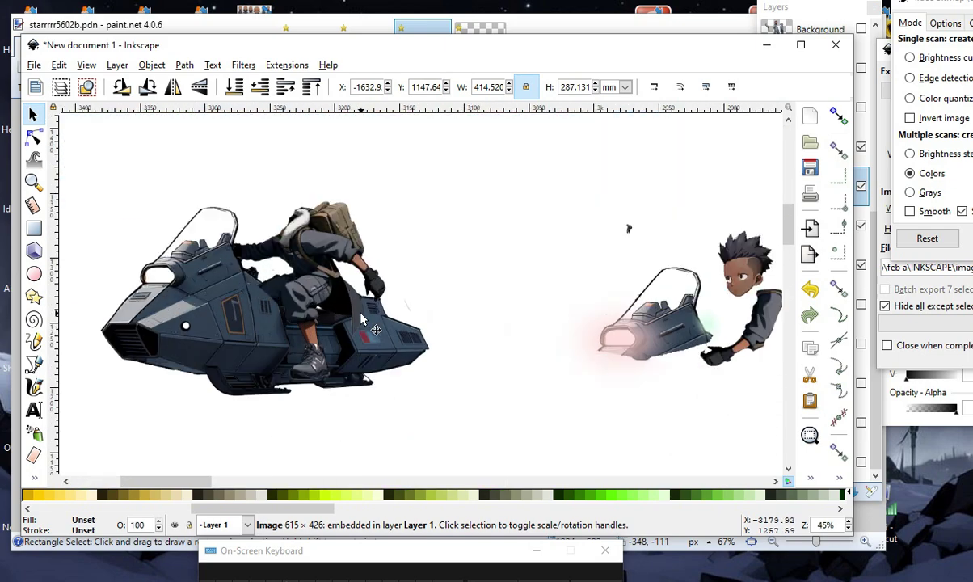
Select the loose rider parts, windshield and lights of scene 4 together and fit them onto the snow bike.
{"action": "scroll", "coordinate": [325, 267], "scroll_direction": "down", "scroll_amount": 3}
{"action": "scroll", "coordinate": [323, 283], "scroll_direction": "up", "scroll_amount": 1}
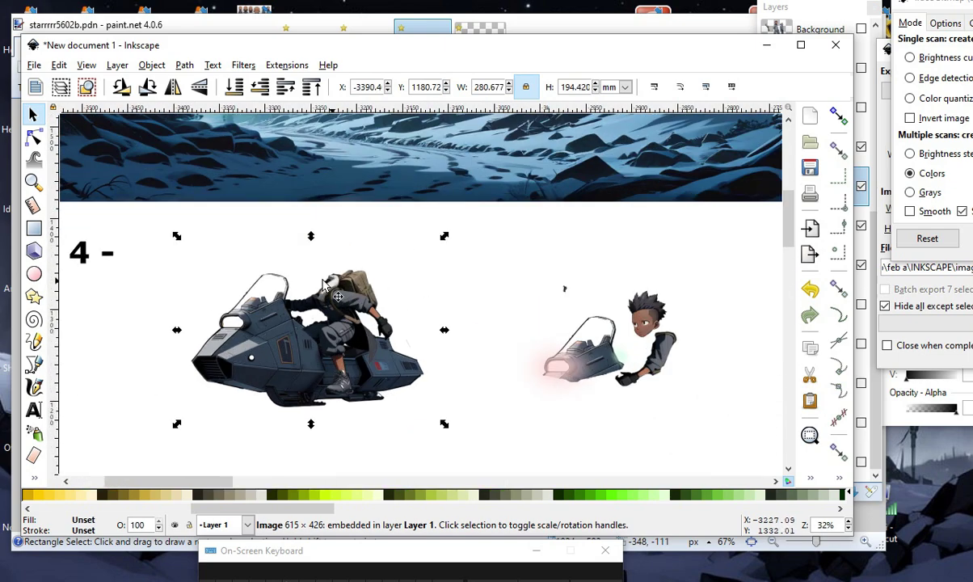
{"action": "left_click", "coordinate": [542, 250]}
{"action": "left_click_drag", "start_coordinate": [414, 212], "coordinate": [702, 420]}
{"action": "left_click_drag", "start_coordinate": [587, 371], "coordinate": [260, 332]}
{"action": "scroll", "coordinate": [340, 396], "scroll_direction": "down", "scroll_amount": 3}
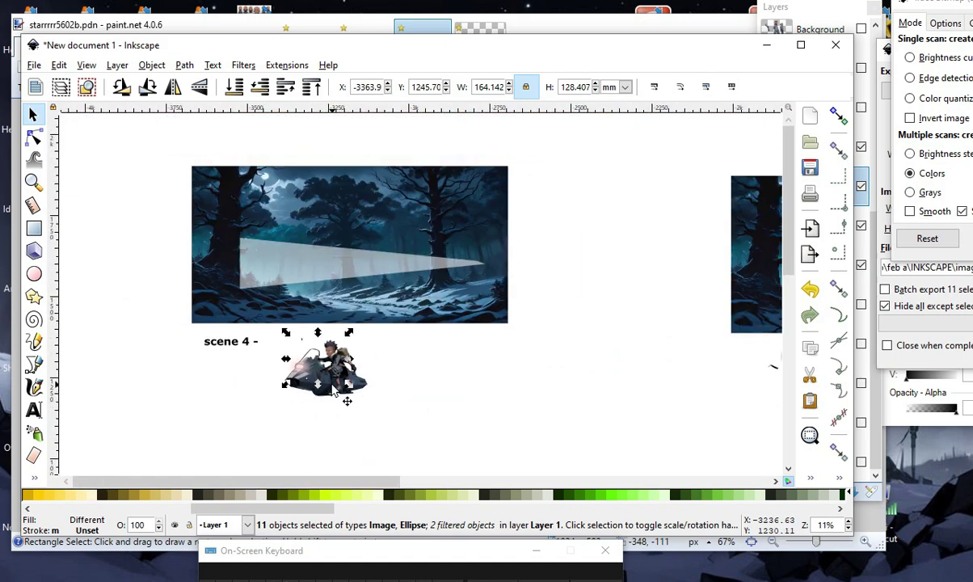
Select the assembled scene 4 bike and rider and move them to the narrow tip of the light beam, at about X -2858 mm, Y 1498 mm.
{"action": "scroll", "coordinate": [339, 396], "scroll_direction": "up", "scroll_amount": 1}
{"action": "left_click", "coordinate": [299, 213]}
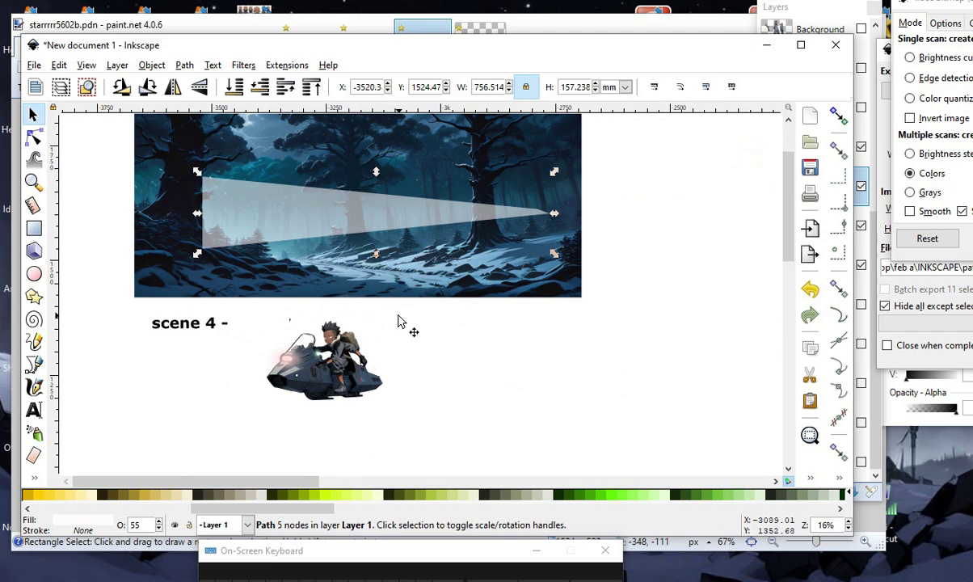
{"action": "left_click", "coordinate": [271, 445]}
{"action": "left_click_drag", "start_coordinate": [251, 426], "coordinate": [442, 230]}
{"action": "left_click_drag", "start_coordinate": [284, 386], "coordinate": [559, 246]}
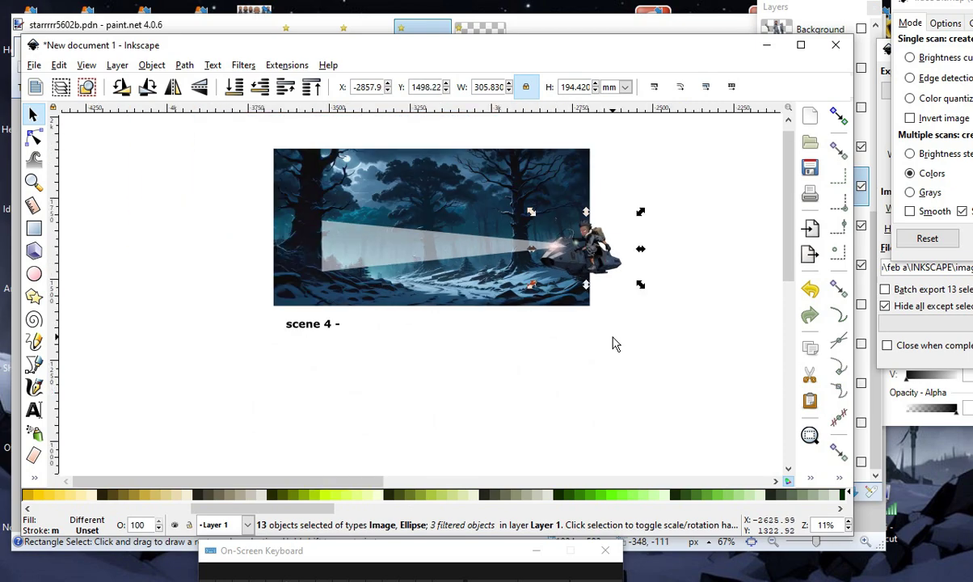
Move the group with the blurred grey shadow and small black picture beneath scene 4, at about X -3165 mm, Y 1062 mm.
{"action": "scroll", "coordinate": [576, 317], "scroll_direction": "up", "scroll_amount": 2}
{"action": "scroll", "coordinate": [701, 392], "scroll_direction": "down", "scroll_amount": 1}
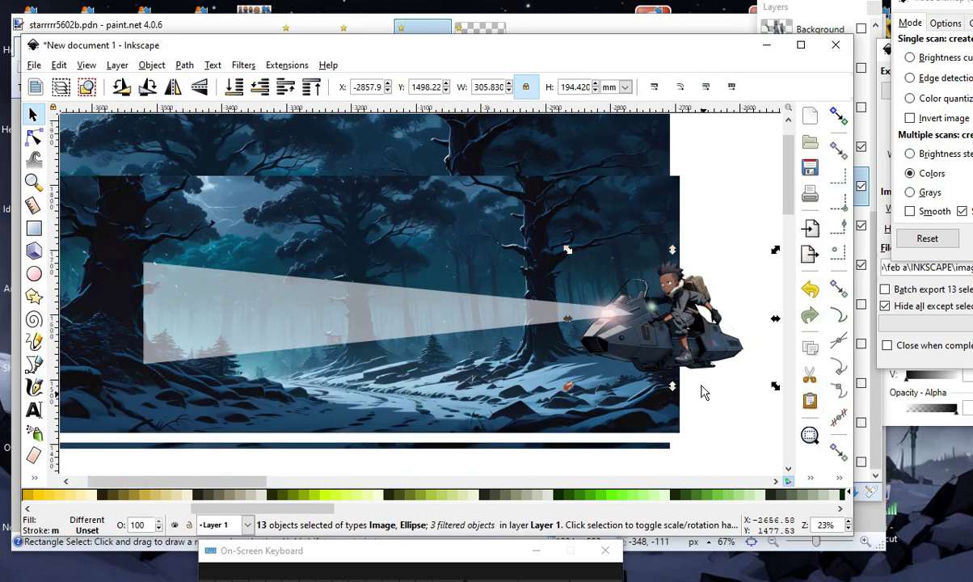
{"action": "scroll", "coordinate": [512, 236], "scroll_direction": "up", "scroll_amount": 1}
{"action": "scroll", "coordinate": [543, 207], "scroll_direction": "down", "scroll_amount": 1}
{"action": "scroll", "coordinate": [460, 254], "scroll_direction": "down", "scroll_amount": 4}
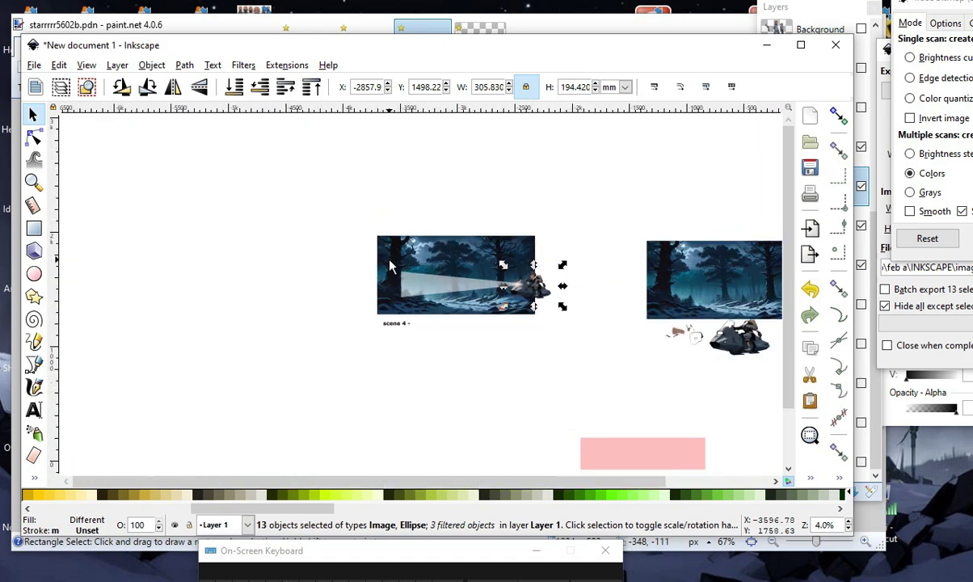
{"action": "scroll", "coordinate": [607, 430], "scroll_direction": "down", "scroll_amount": 2}
{"action": "scroll", "coordinate": [562, 412], "scroll_direction": "up", "scroll_amount": 1}
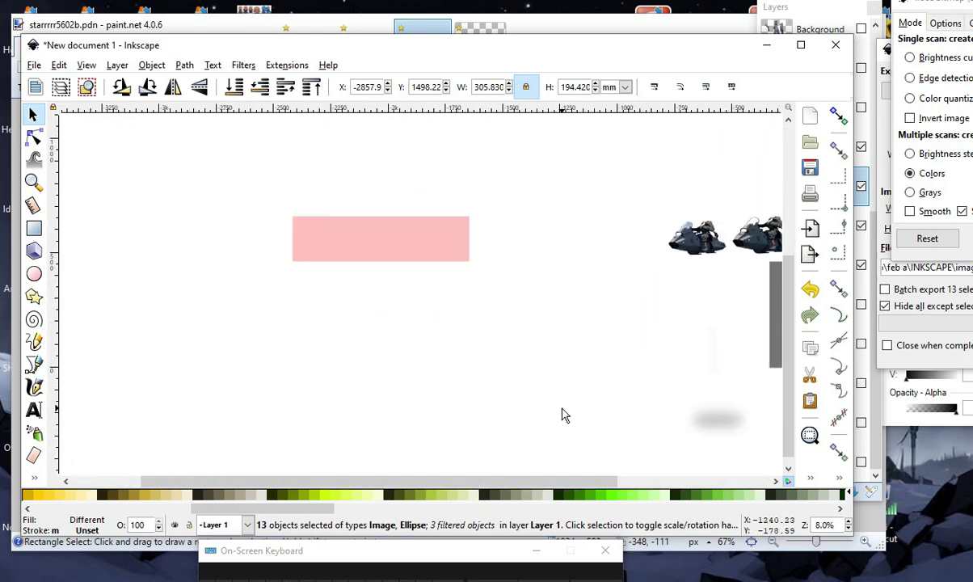
{"action": "left_click", "coordinate": [697, 430]}
{"action": "left_click_drag", "start_coordinate": [699, 429], "coordinate": [384, 270]}
{"action": "scroll", "coordinate": [412, 178], "scroll_direction": "up", "scroll_amount": 2}
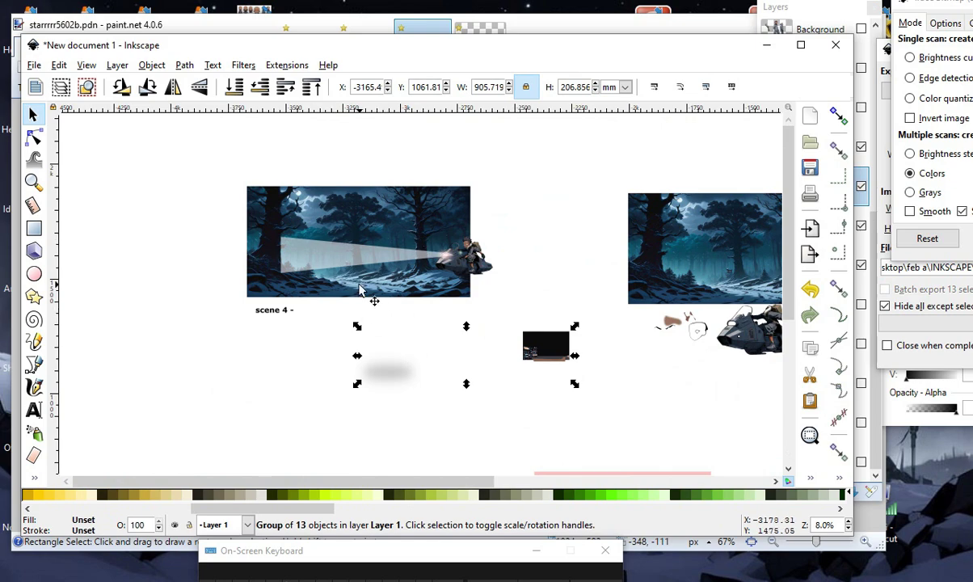
Enter the shadow group and move its black picture parts away from the blurred shadow, to about X -2050 mm, Y 871 mm.
{"action": "scroll", "coordinate": [360, 291], "scroll_direction": "up", "scroll_amount": 1}
{"action": "left_click", "coordinate": [525, 400]}
{"action": "left_click_drag", "start_coordinate": [578, 315], "coordinate": [660, 414]}
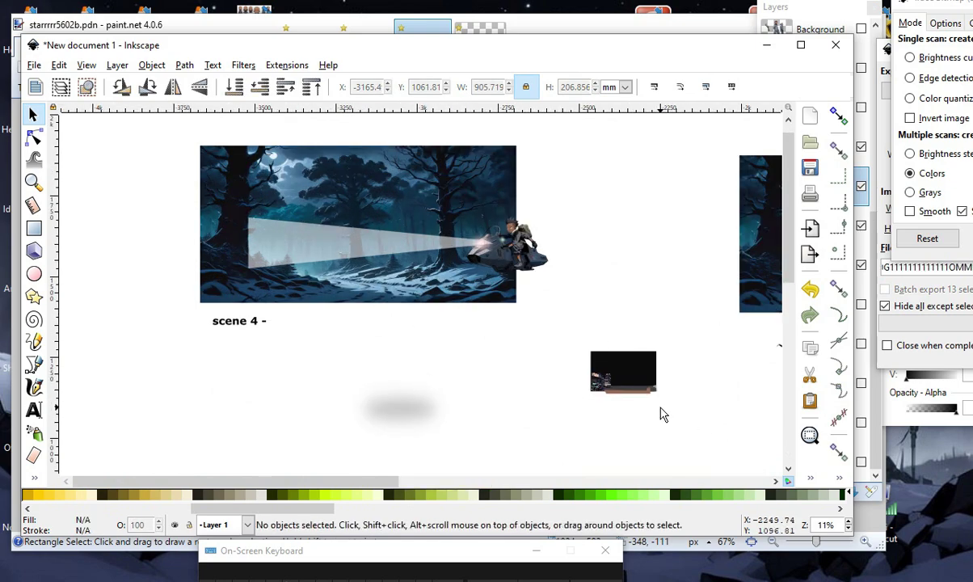
{"action": "left_click", "coordinate": [644, 380]}
{"action": "double_click", "coordinate": [638, 374]}
{"action": "left_click", "coordinate": [638, 375]}
{"action": "left_click", "coordinate": [478, 397]}
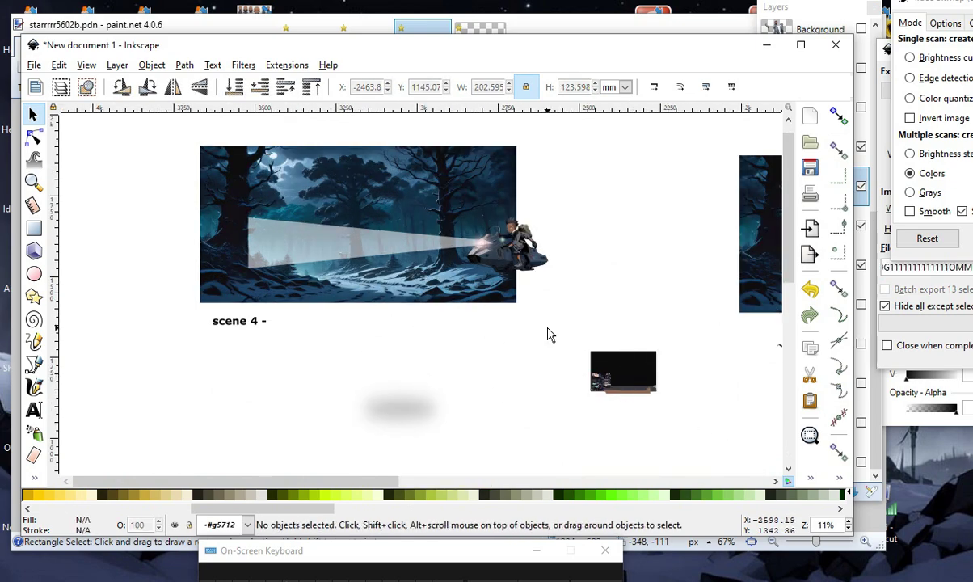
{"action": "left_click_drag", "start_coordinate": [547, 333], "coordinate": [753, 451]}
{"action": "left_click_drag", "start_coordinate": [620, 380], "coordinate": [755, 479]}
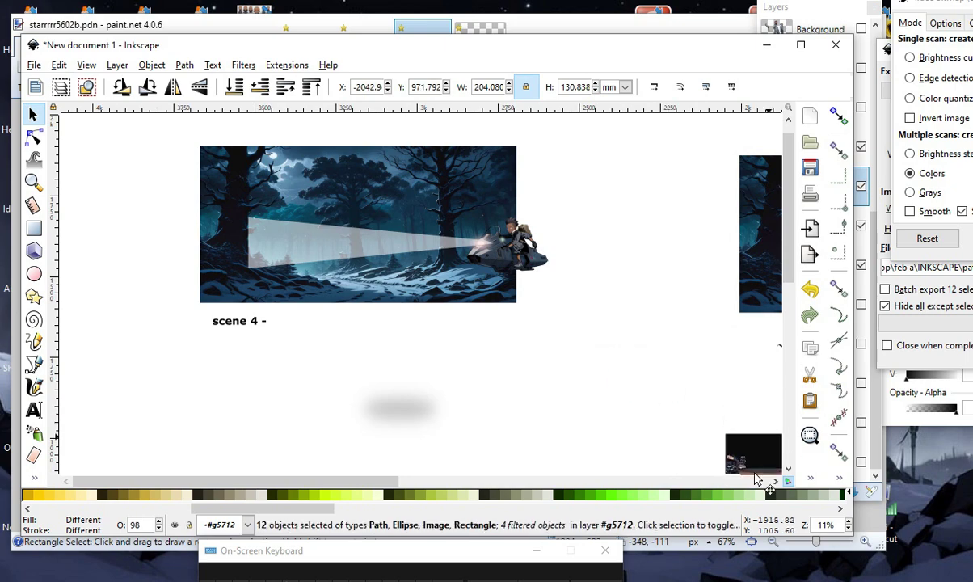
{"action": "scroll", "coordinate": [602, 400], "scroll_direction": "down", "scroll_amount": 1}
{"action": "scroll", "coordinate": [448, 256], "scroll_direction": "down", "scroll_amount": 3}
{"action": "scroll", "coordinate": [341, 287], "scroll_direction": "up", "scroll_amount": 2}
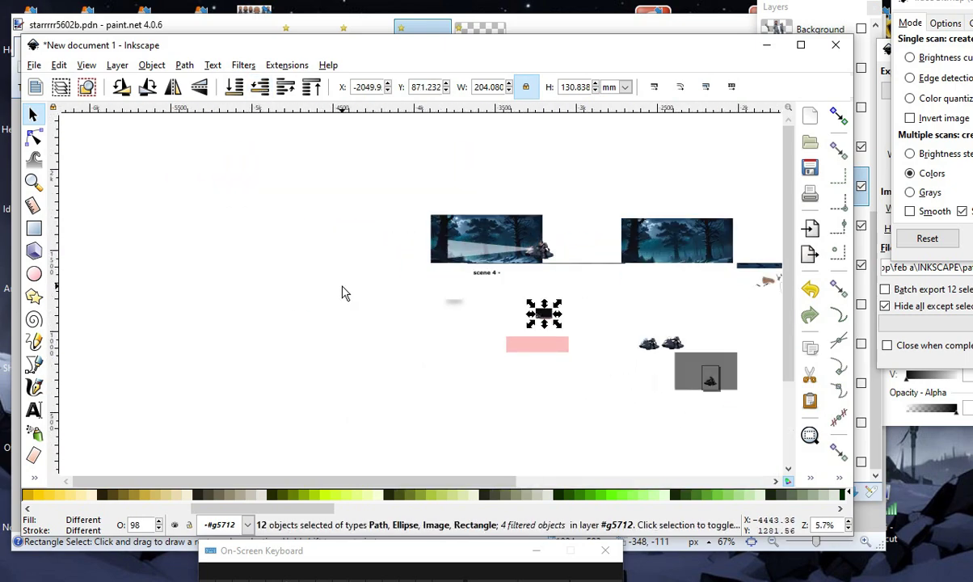
Select the whole of scene 4 with its label and nudge it right to about X -3623 mm.
{"action": "scroll", "coordinate": [569, 198], "scroll_direction": "up", "scroll_amount": 2}
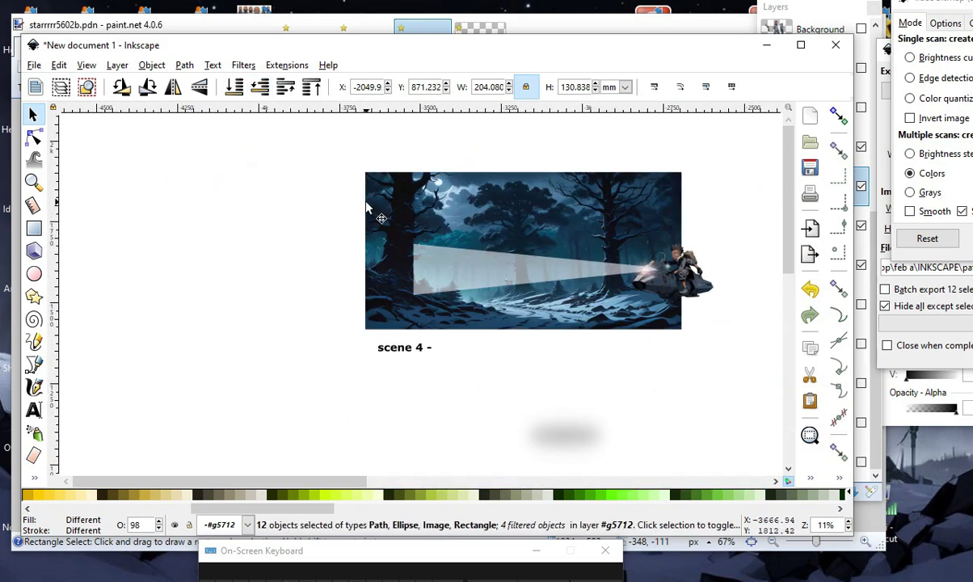
{"action": "scroll", "coordinate": [374, 218], "scroll_direction": "down", "scroll_amount": 1}
{"action": "left_click_drag", "start_coordinate": [268, 130], "coordinate": [663, 342]}
{"action": "key", "text": "alt+Right"}
{"action": "key", "text": "alt+Right"}
{"action": "key", "text": "alt+Right"}
{"action": "key", "text": "alt+Right"}
{"action": "key", "text": "alt+Right"}
{"action": "key", "text": "alt+Right"}
{"action": "key", "text": "alt+Right"}
{"action": "key", "text": "alt+Right"}
{"action": "key", "text": "alt+Right"}
{"action": "key", "text": "alt+Right"}
{"action": "key", "text": "alt+Right"}
{"action": "key", "text": "alt+Right"}
{"action": "key", "text": "alt+Right"}
{"action": "key", "text": "alt+Right"}
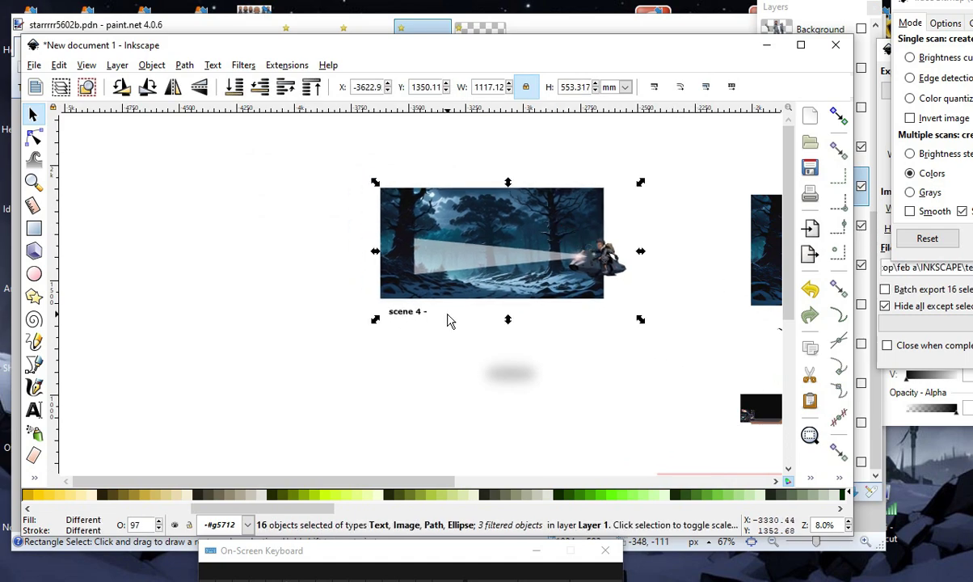
Duplicate the whole of scene 4 with its label and place the copy beside the original, at about X -4933 mm, Y 1337 mm.
{"action": "left_click", "coordinate": [59, 66]}
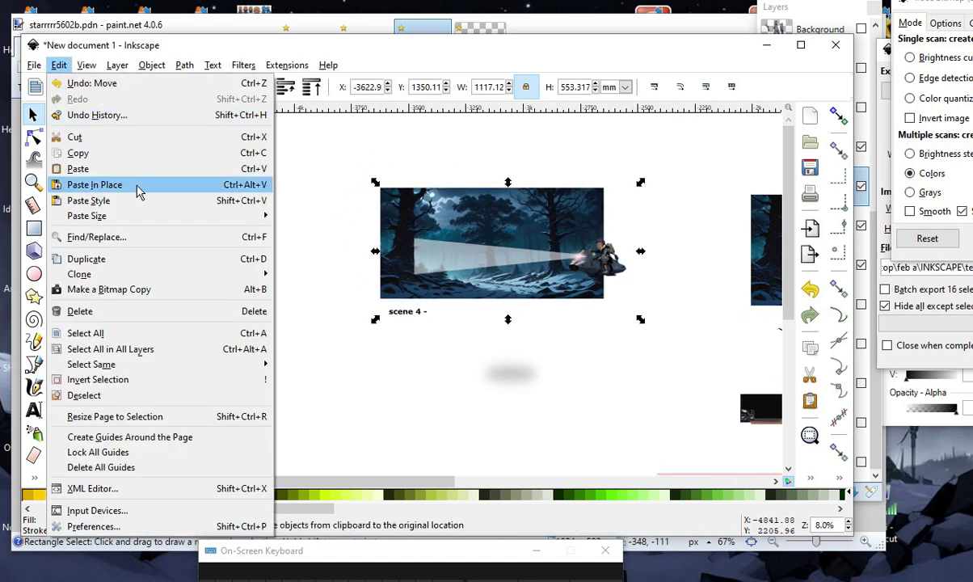
{"action": "left_click", "coordinate": [121, 260]}
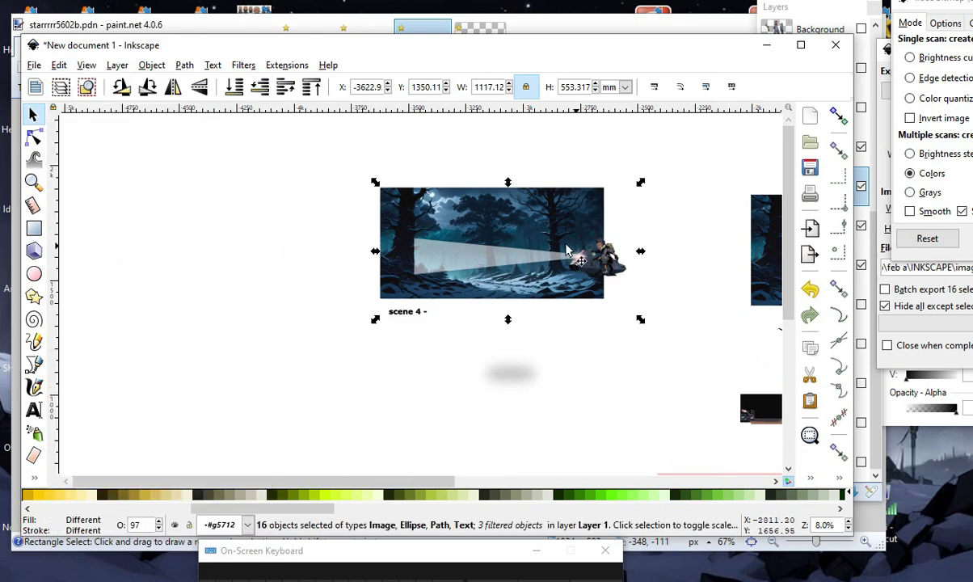
{"action": "left_click_drag", "start_coordinate": [555, 244], "coordinate": [251, 247]}
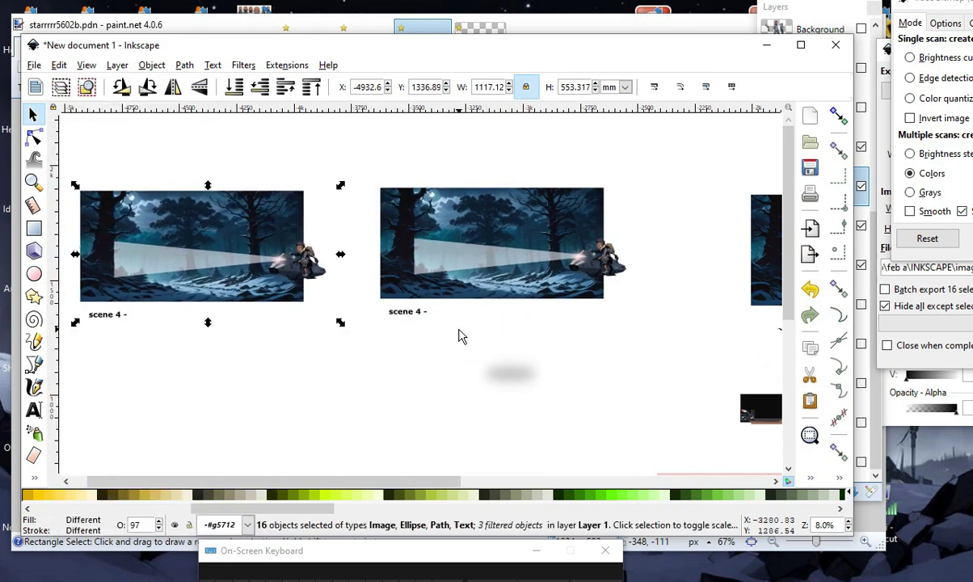
{"action": "left_click", "coordinate": [513, 311]}
{"action": "scroll", "coordinate": [513, 312], "scroll_direction": "up", "scroll_amount": 2}
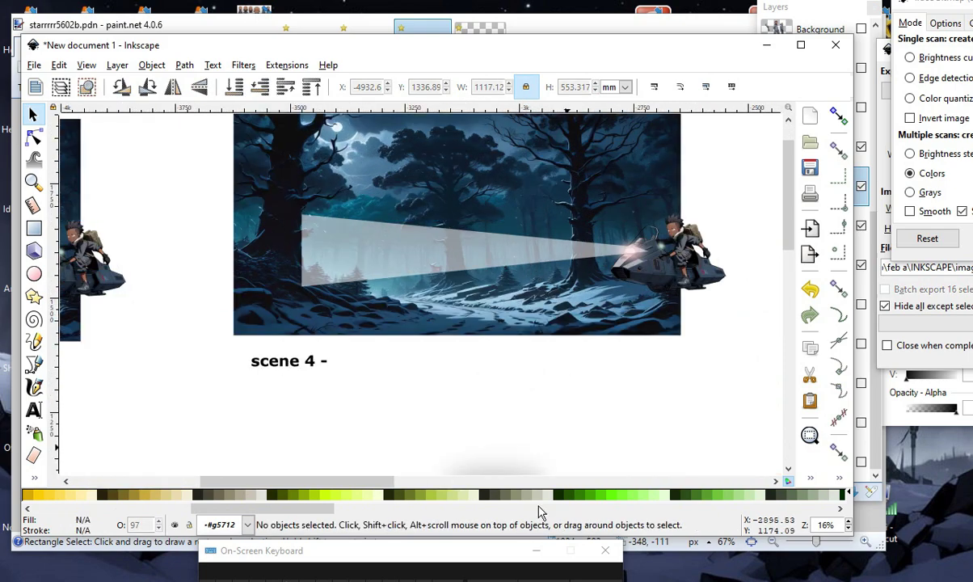
{"action": "scroll", "coordinate": [487, 320], "scroll_direction": "down", "scroll_amount": 2}
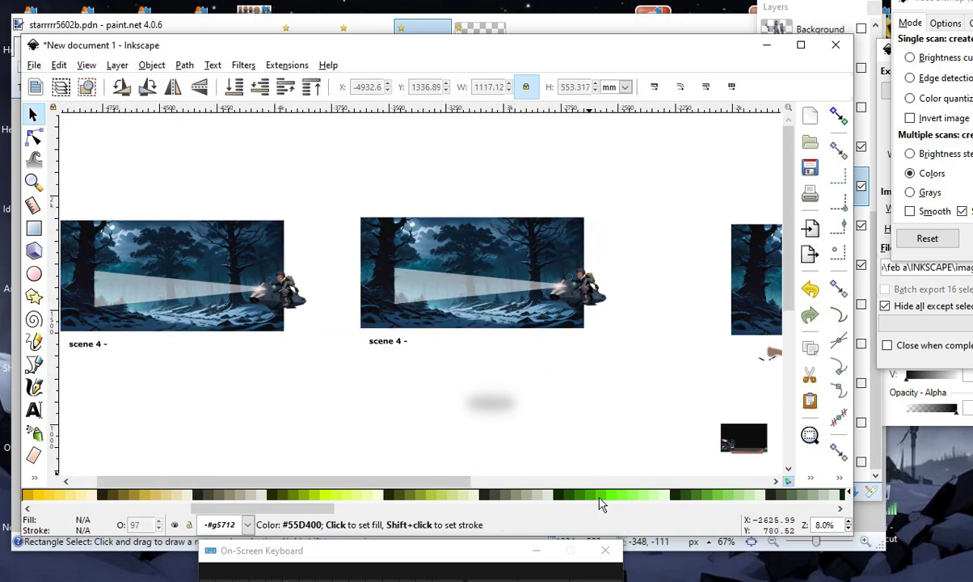
Enlarge the blurred grey shadow to about 994 by 252 mm and move it over the original scene 4, at about X -3612 mm, Y 1462 mm.
{"action": "left_click", "coordinate": [486, 404]}
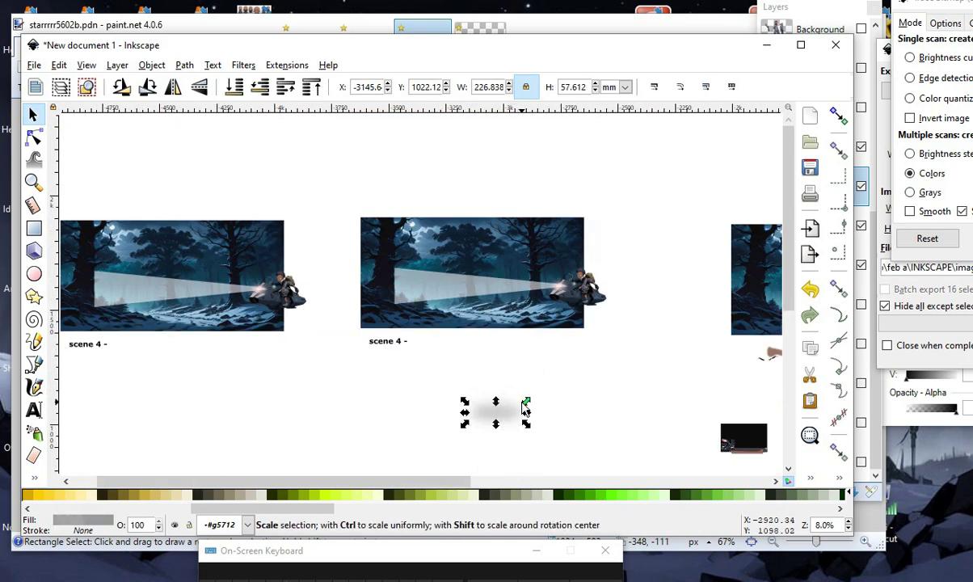
{"action": "left_click_drag", "start_coordinate": [513, 408], "coordinate": [699, 322]}
{"action": "left_click_drag", "start_coordinate": [634, 391], "coordinate": [506, 299]}
Shift the enlarged shadow rightward over the original scene 4 to about X -3501 mm, Y 1468 mm, and deselect it.
{"action": "scroll", "coordinate": [511, 295], "scroll_direction": "up", "scroll_amount": 3}
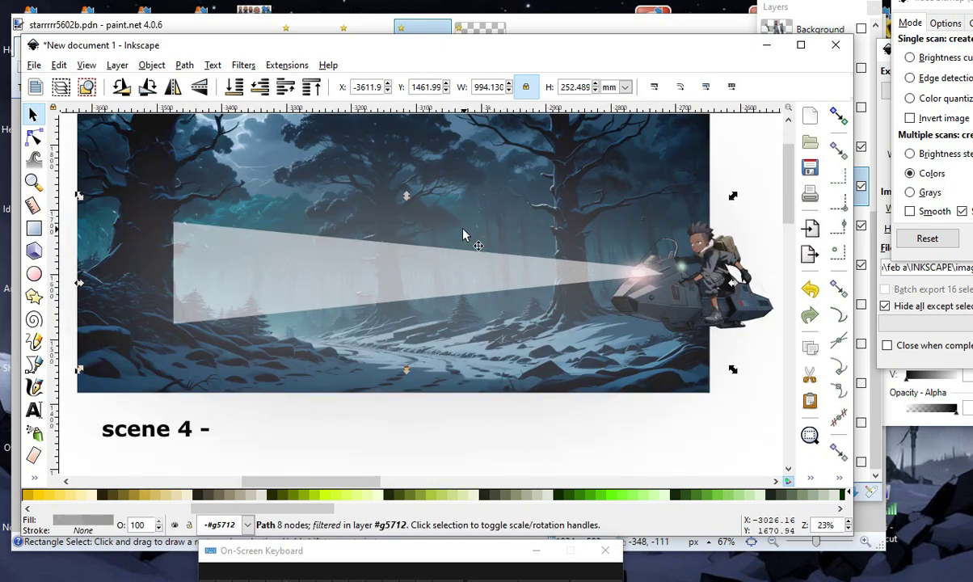
{"action": "left_click_drag", "start_coordinate": [469, 234], "coordinate": [541, 230]}
{"action": "scroll", "coordinate": [480, 485], "scroll_direction": "down", "scroll_amount": 3}
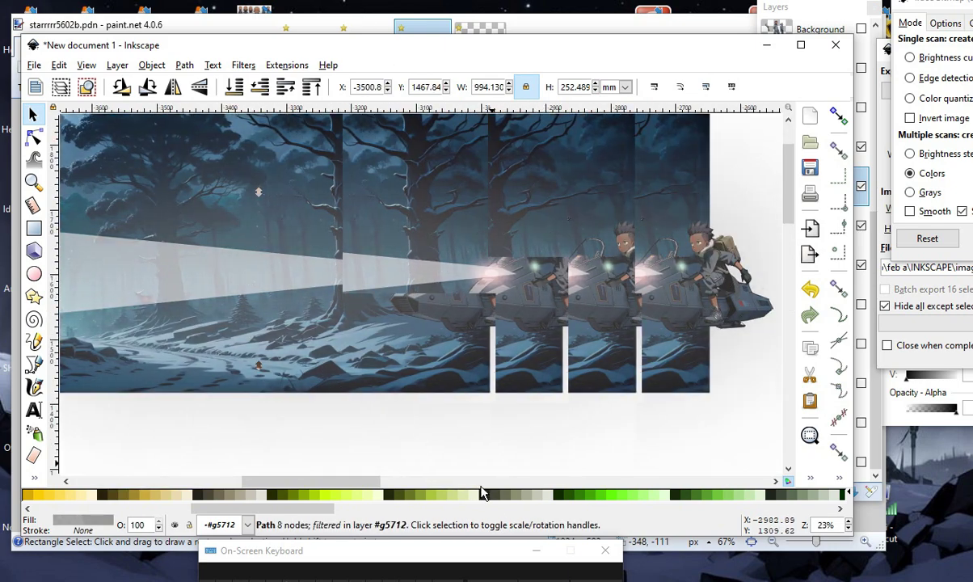
{"action": "scroll", "coordinate": [457, 382], "scroll_direction": "down", "scroll_amount": 6}
{"action": "scroll", "coordinate": [299, 383], "scroll_direction": "up", "scroll_amount": 3}
{"action": "scroll", "coordinate": [505, 400], "scroll_direction": "up", "scroll_amount": 1}
{"action": "scroll", "coordinate": [373, 309], "scroll_direction": "down", "scroll_amount": 1}
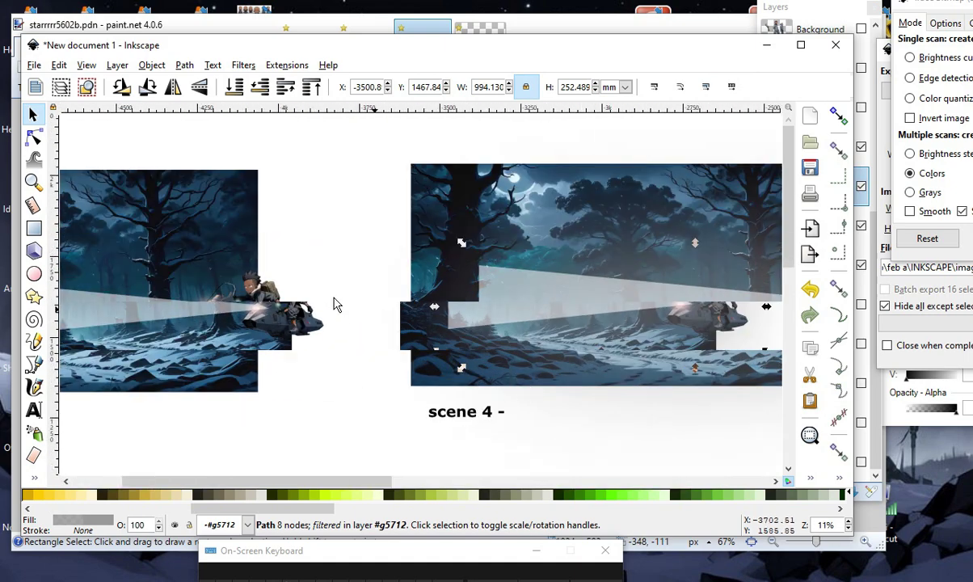
{"action": "scroll", "coordinate": [556, 272], "scroll_direction": "up", "scroll_amount": 1}
{"action": "scroll", "coordinate": [413, 306], "scroll_direction": "up", "scroll_amount": 1}
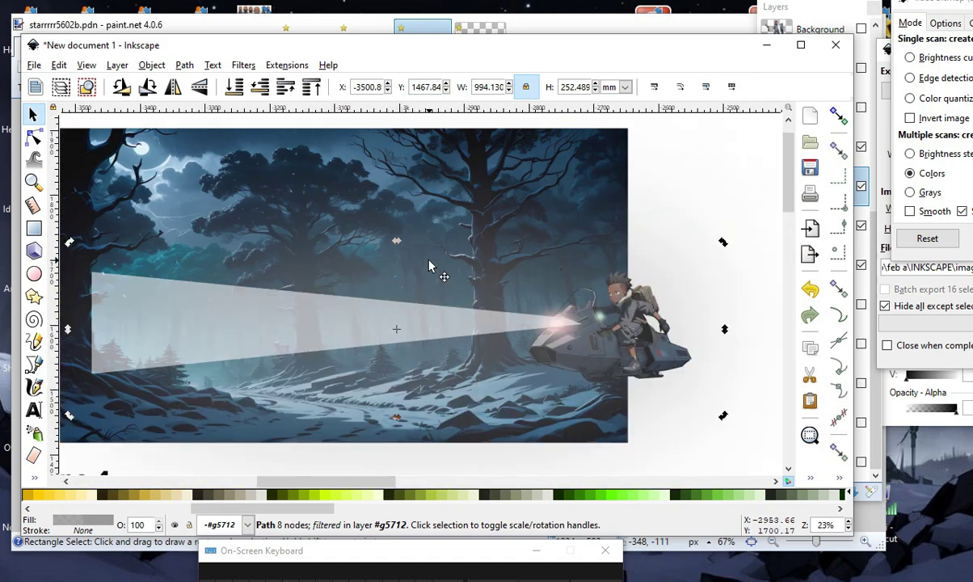
{"action": "left_click", "coordinate": [429, 266]}
{"action": "scroll", "coordinate": [571, 304], "scroll_direction": "down", "scroll_amount": 6}
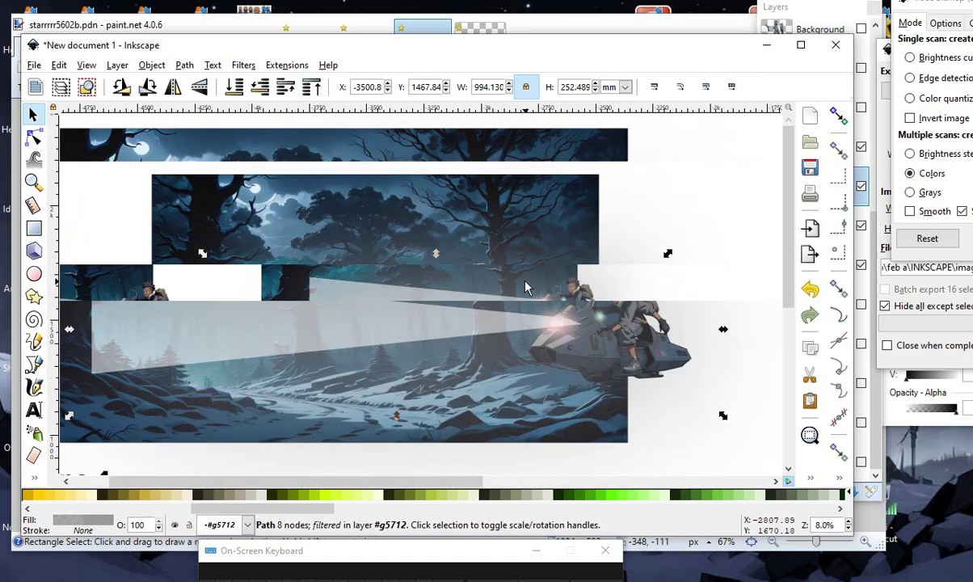
{"action": "scroll", "coordinate": [506, 328], "scroll_direction": "up", "scroll_amount": 2}
{"action": "left_click", "coordinate": [376, 402]}
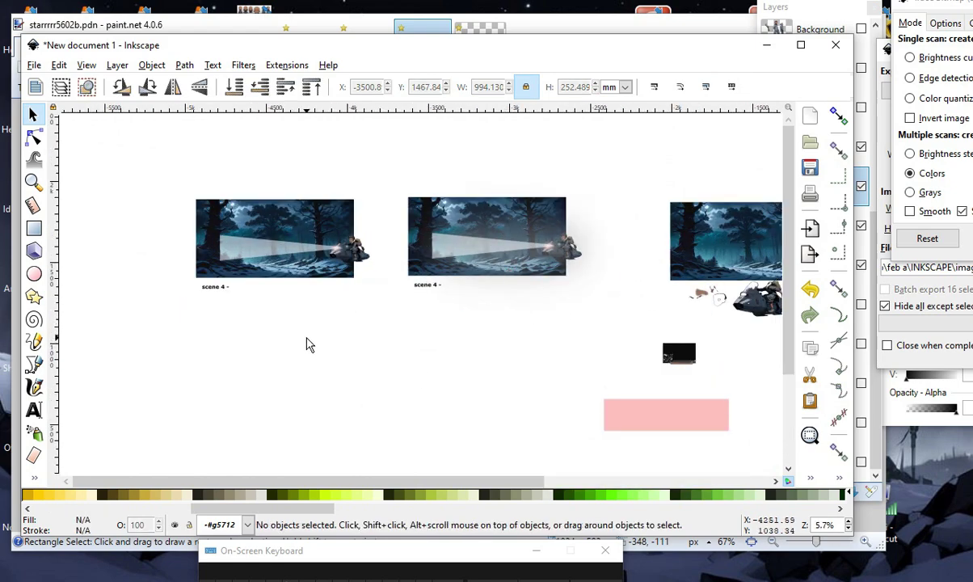
Duplicate the row of four forest scenes with their parts and move the copy above it, to about X -4989 mm, Y 3636 mm.
{"action": "scroll", "coordinate": [412, 292], "scroll_direction": "down", "scroll_amount": 1}
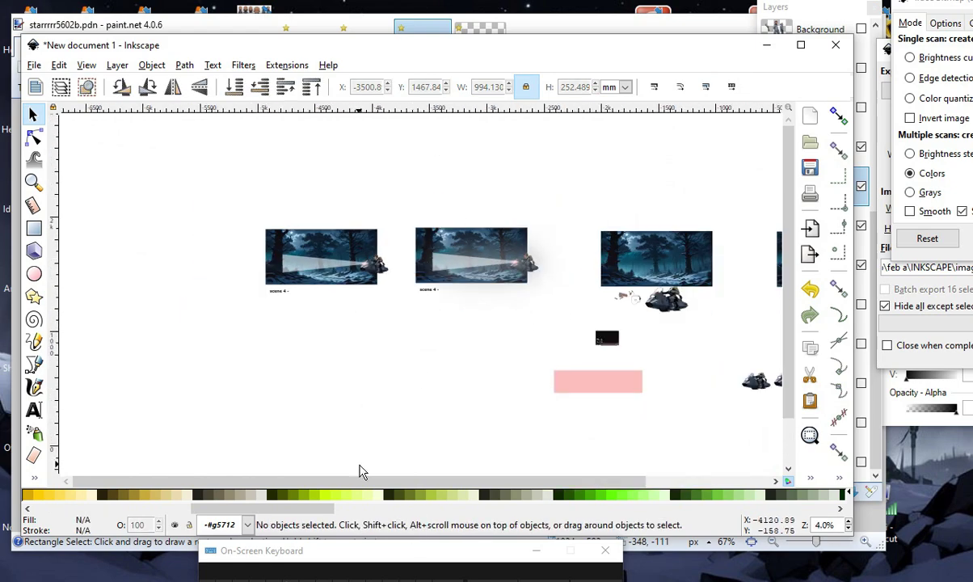
{"action": "scroll", "coordinate": [404, 388], "scroll_direction": "down", "scroll_amount": 4}
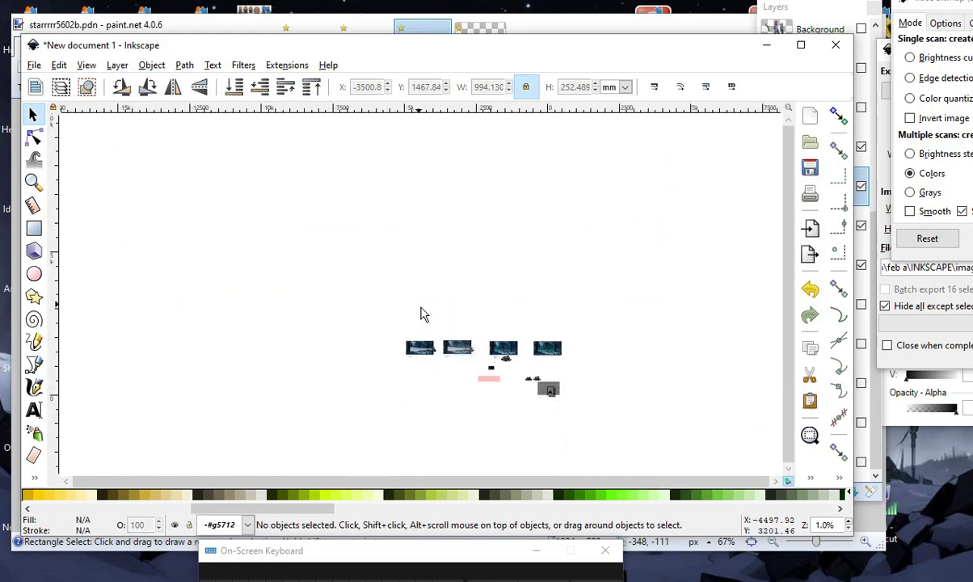
{"action": "scroll", "coordinate": [536, 406], "scroll_direction": "up", "scroll_amount": 1}
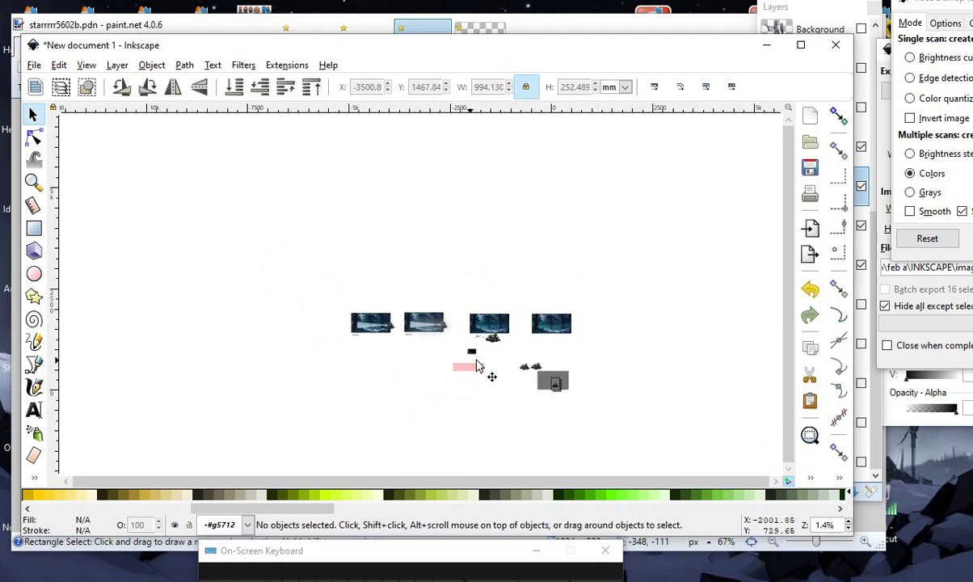
{"action": "left_click_drag", "start_coordinate": [266, 245], "coordinate": [659, 354]}
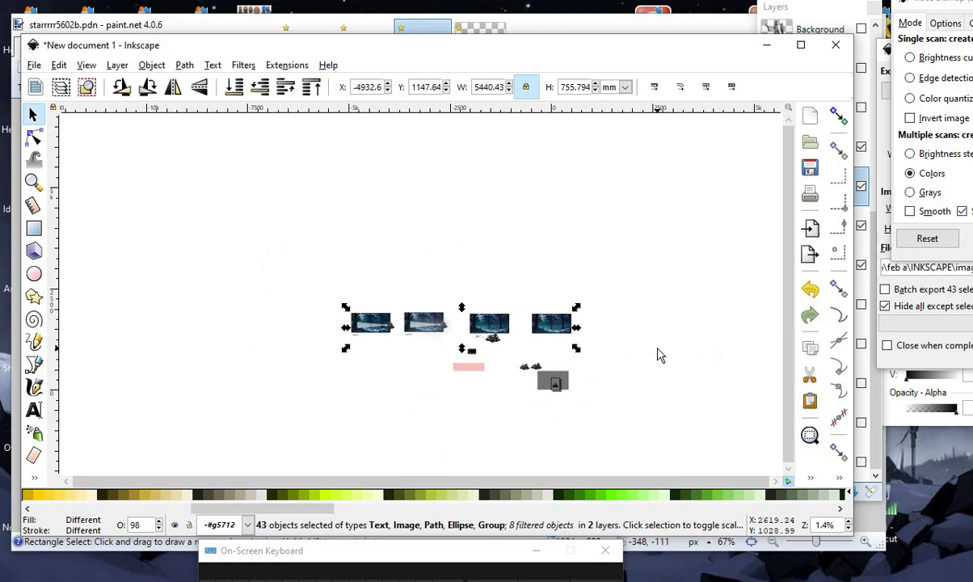
{"action": "left_click", "coordinate": [60, 65]}
{"action": "left_click", "coordinate": [172, 258]}
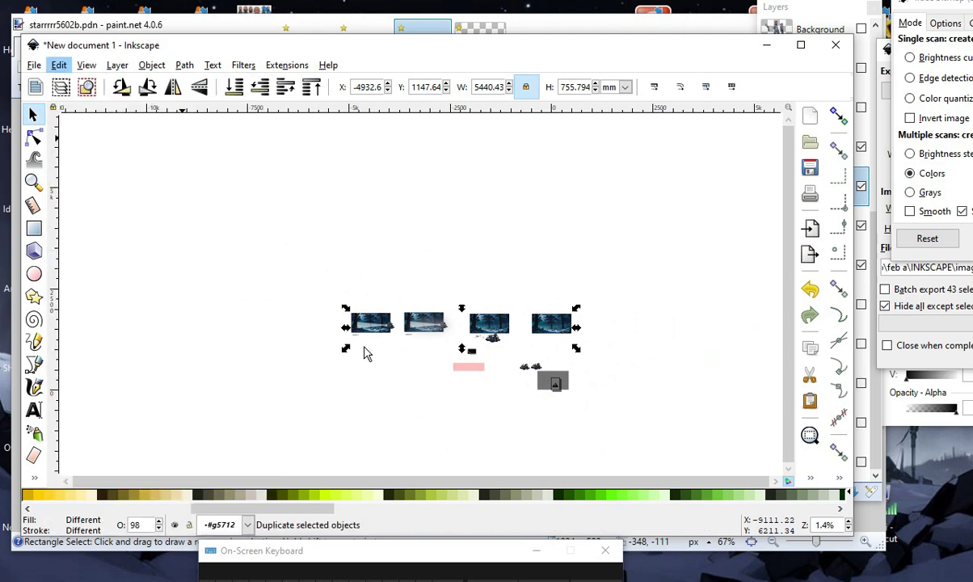
{"action": "left_click_drag", "start_coordinate": [370, 322], "coordinate": [380, 234]}
{"action": "key", "text": "plus"}
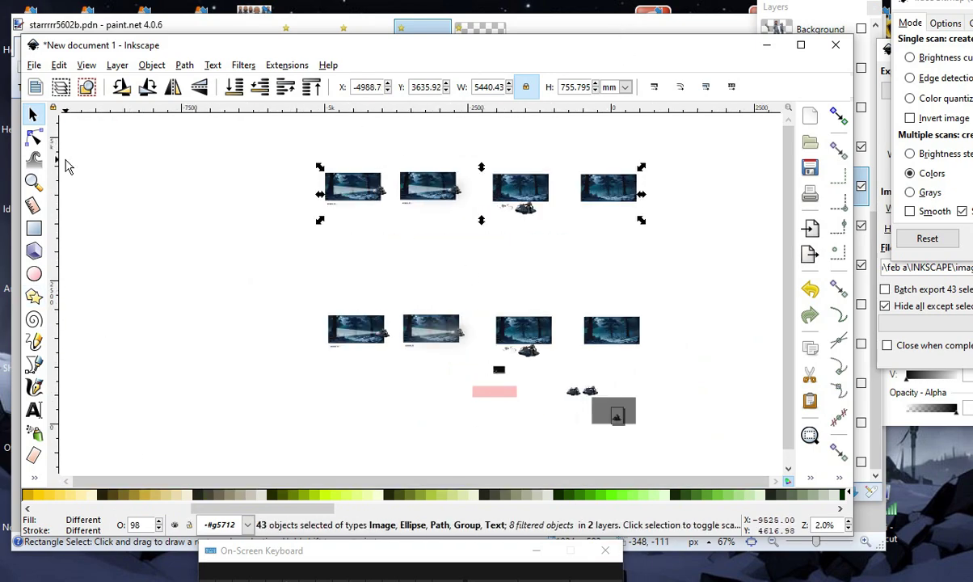
Switch to Process Hacker and examine the running processes' memory use, sorting the list by private bytes.
{"action": "left_click", "coordinate": [49, 53]}
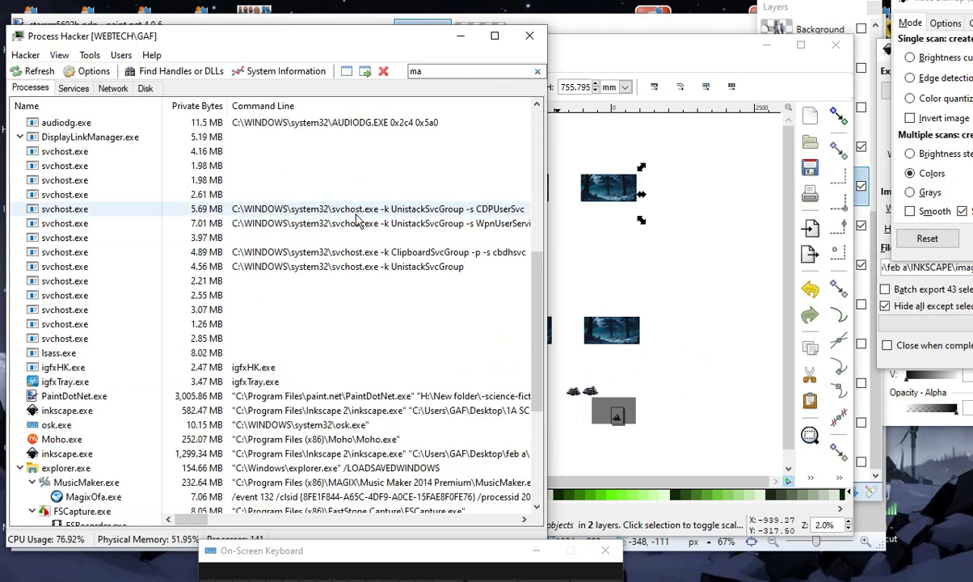
{"action": "left_click", "coordinate": [196, 105]}
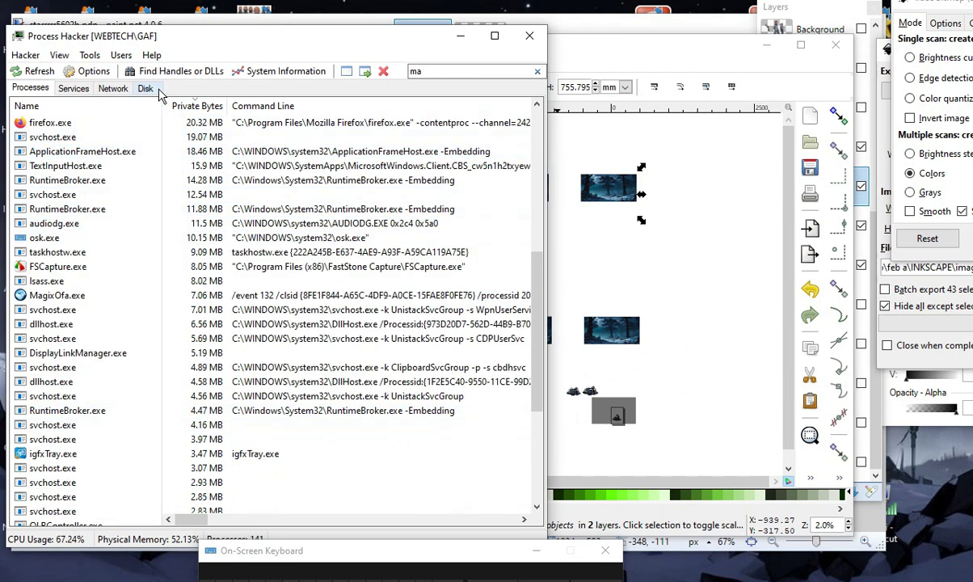
{"action": "left_click", "coordinate": [196, 106]}
{"action": "scroll", "coordinate": [265, 332], "scroll_direction": "up", "scroll_amount": 8}
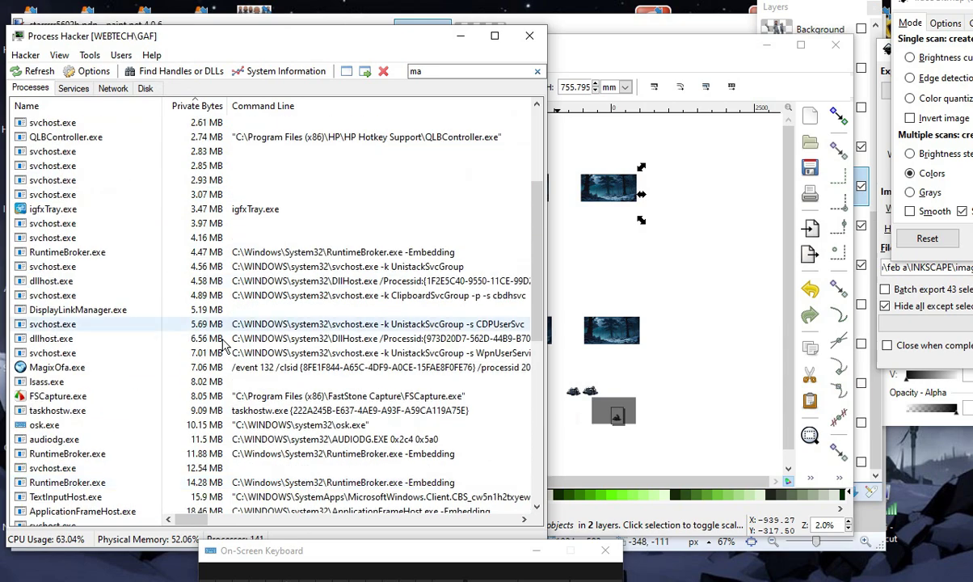
{"action": "scroll", "coordinate": [265, 332], "scroll_direction": "down", "scroll_amount": 15}
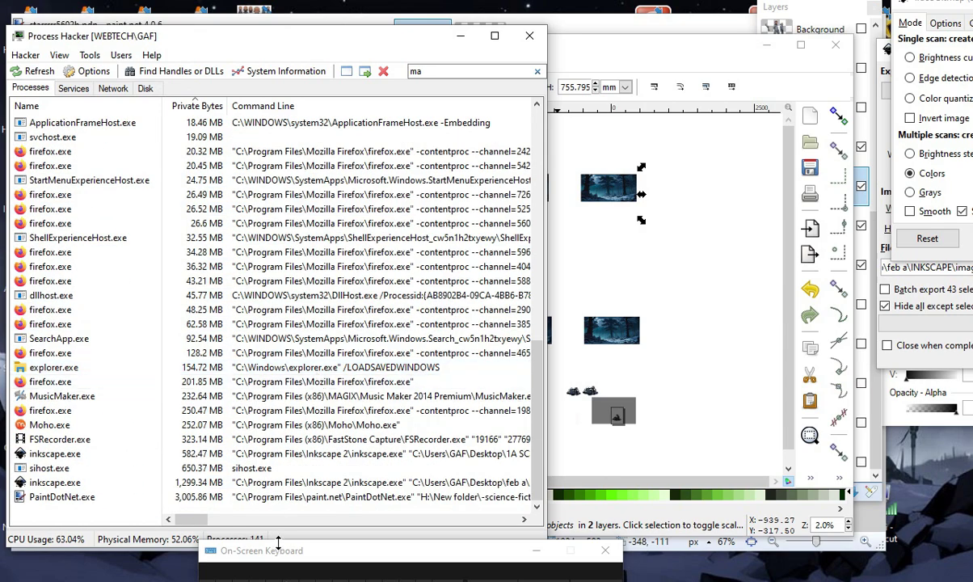
{"action": "left_click", "coordinate": [197, 106]}
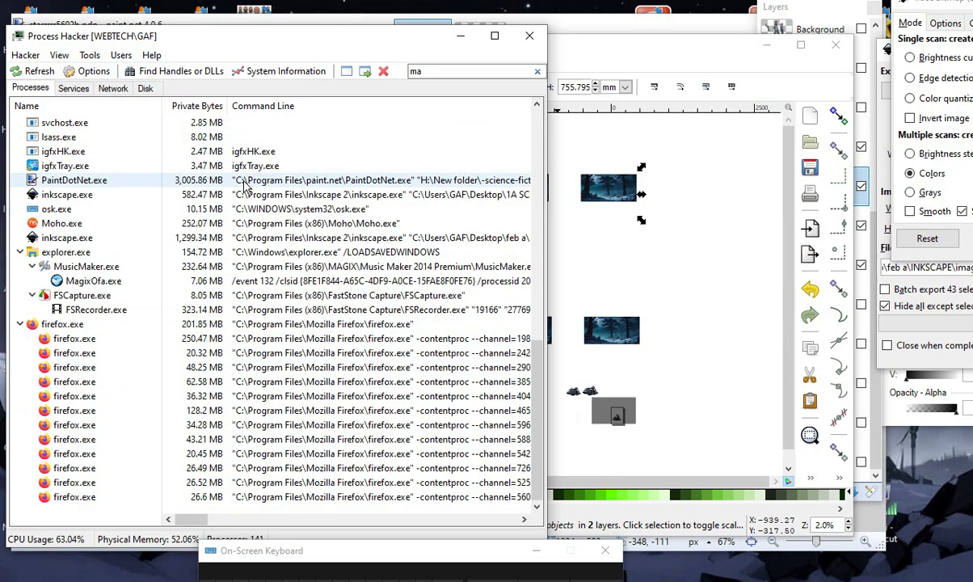
{"action": "scroll", "coordinate": [153, 404], "scroll_direction": "up", "scroll_amount": 10}
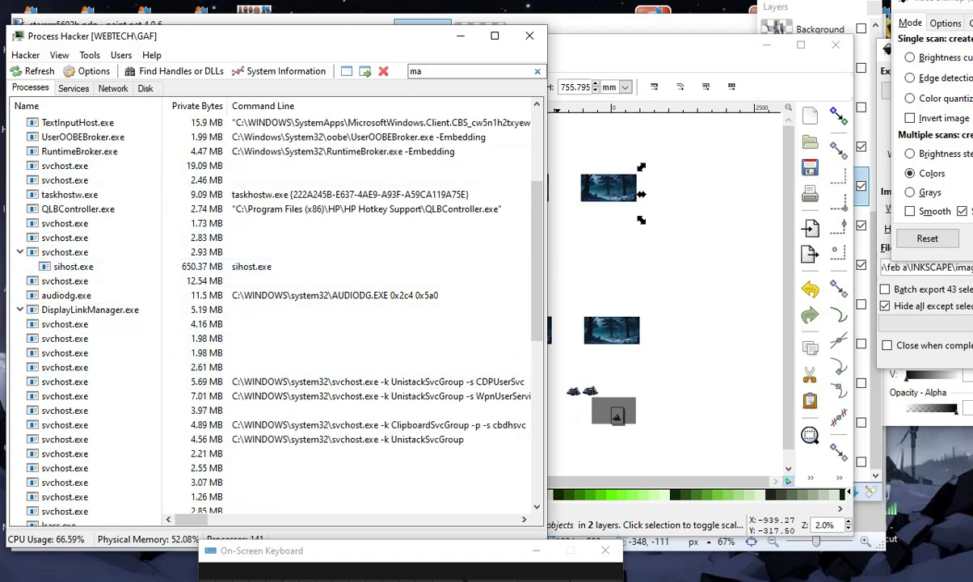
Switch to MAGIX Music Maker and toggle playback of the arrangement.
{"action": "key", "text": "alt+Tab"}
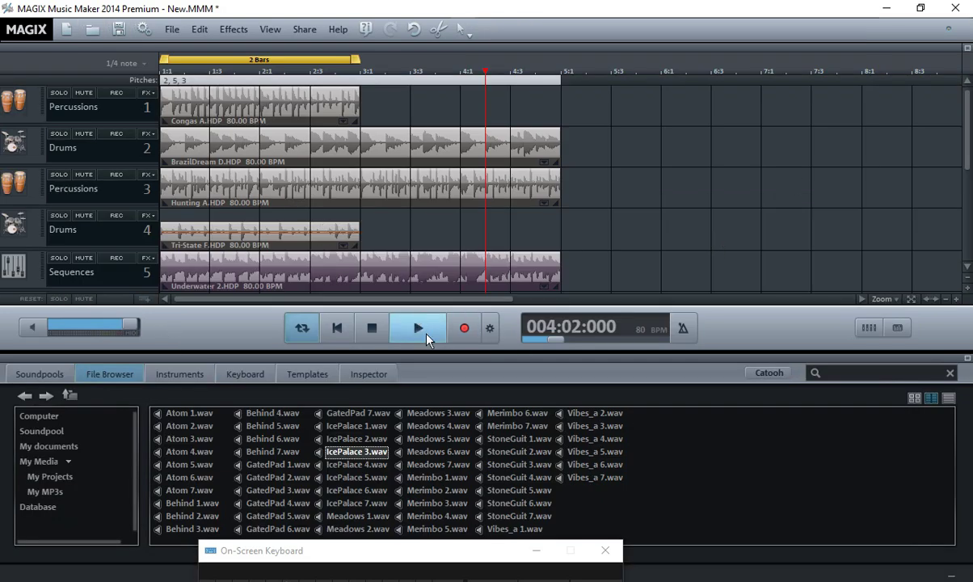
{"action": "left_click", "coordinate": [424, 335]}
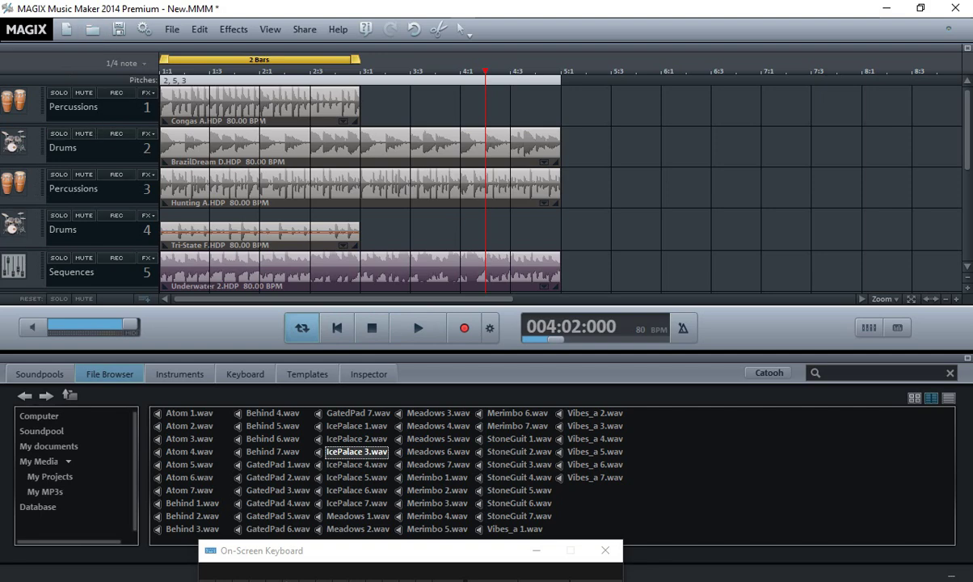
{"action": "key", "text": "alt+Tab"}
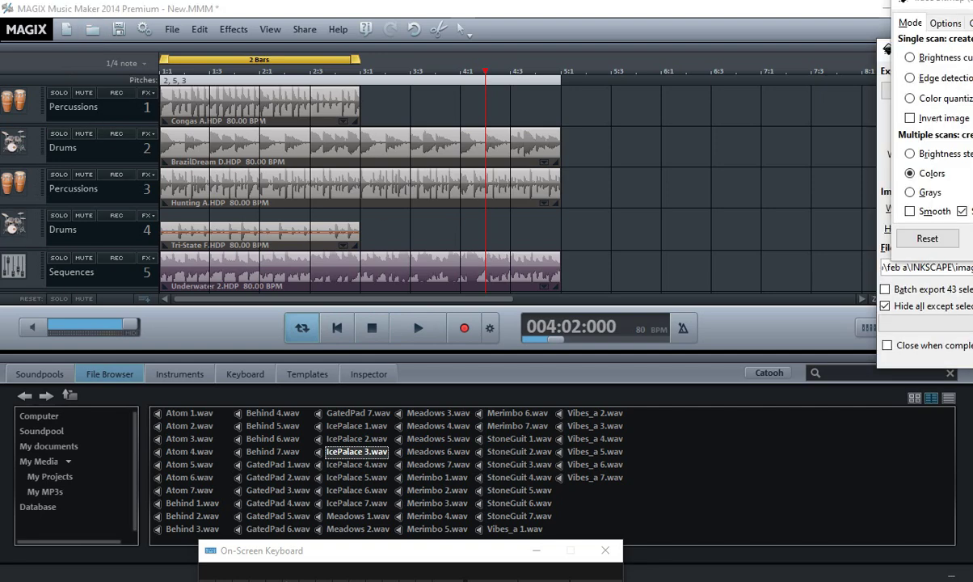
Switch to Inkscape to examine the traced vehicle cockpit in New document 2 and the two rows of scenes in New document 1.
{"action": "key", "text": "alt+Tab"}
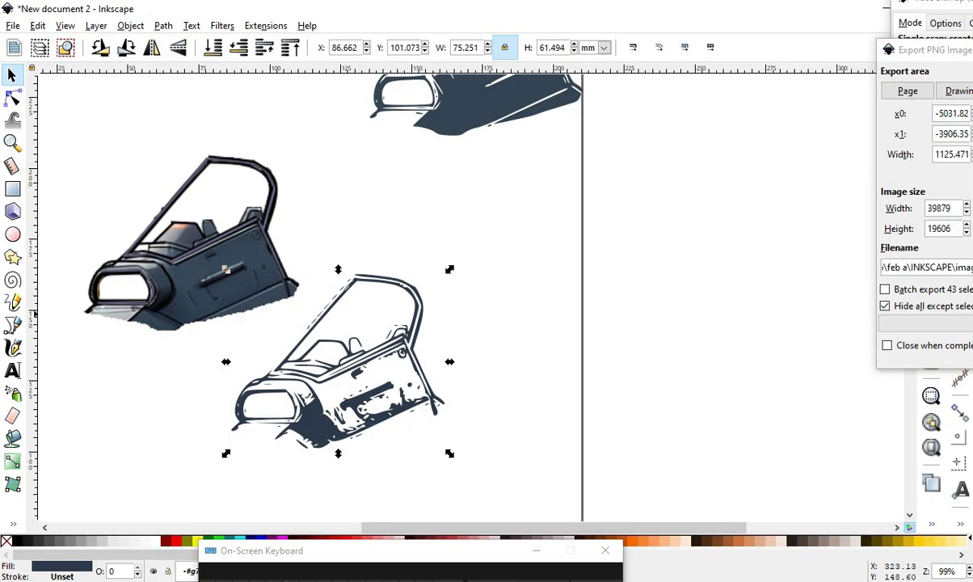
{"action": "scroll", "coordinate": [436, 316], "scroll_direction": "down", "scroll_amount": 5}
{"action": "scroll", "coordinate": [398, 229], "scroll_direction": "up", "scroll_amount": 5}
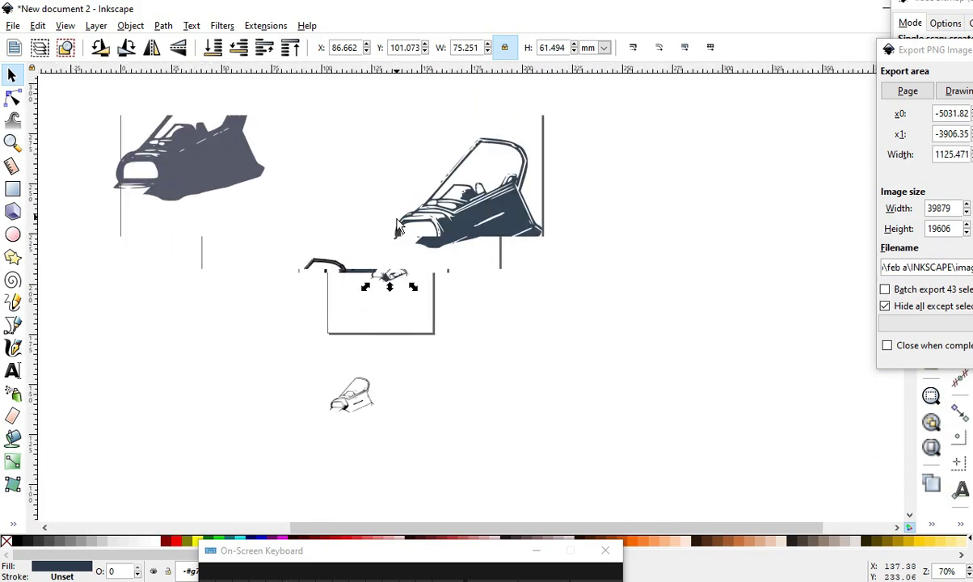
{"action": "key", "text": "alt+Tab"}
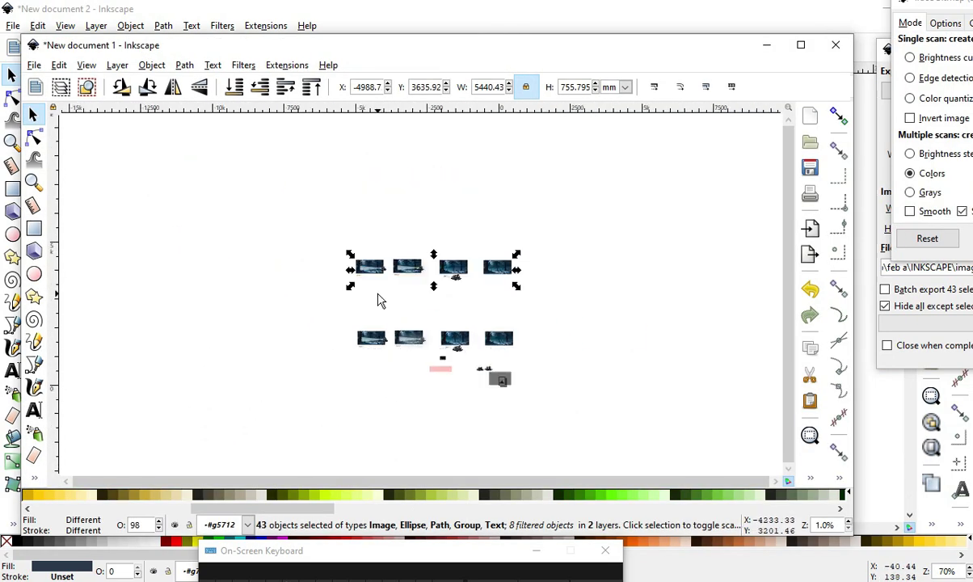
{"action": "scroll", "coordinate": [380, 301], "scroll_direction": "up", "scroll_amount": 4}
{"action": "scroll", "coordinate": [412, 326], "scroll_direction": "down", "scroll_amount": 4}
{"action": "scroll", "coordinate": [360, 250], "scroll_direction": "up", "scroll_amount": 1}
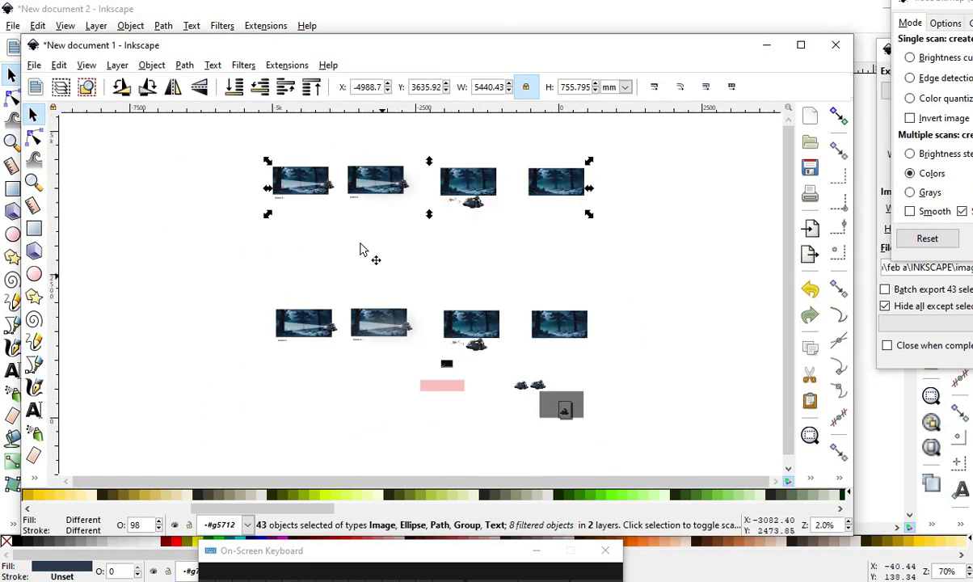
{"action": "scroll", "coordinate": [294, 207], "scroll_direction": "up", "scroll_amount": 1}
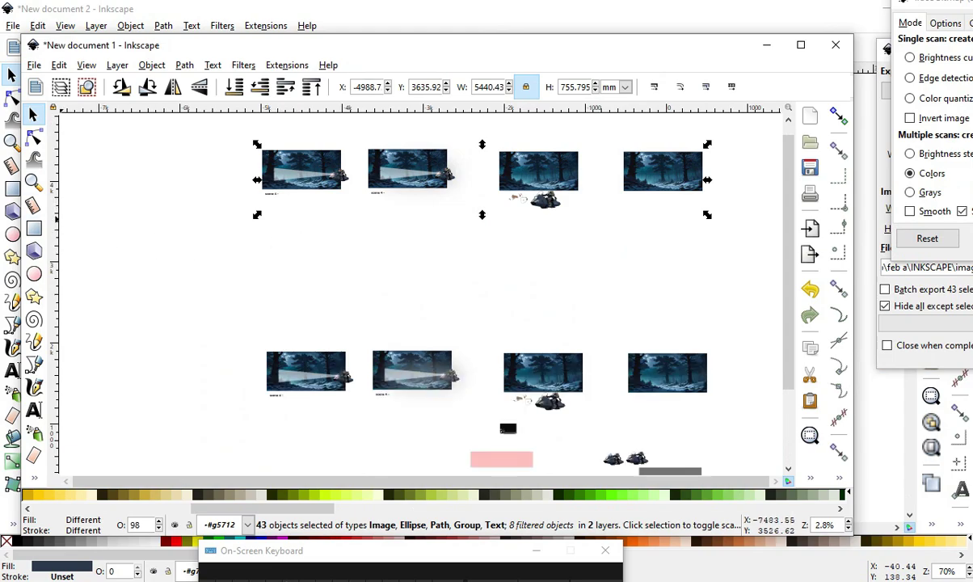
Switch to Moho Pro and examine the forest image on the canvas of Untitled 2.moho.
{"action": "key", "text": "alt+Tab"}
{"action": "scroll", "coordinate": [467, 330], "scroll_direction": "down", "scroll_amount": 6}
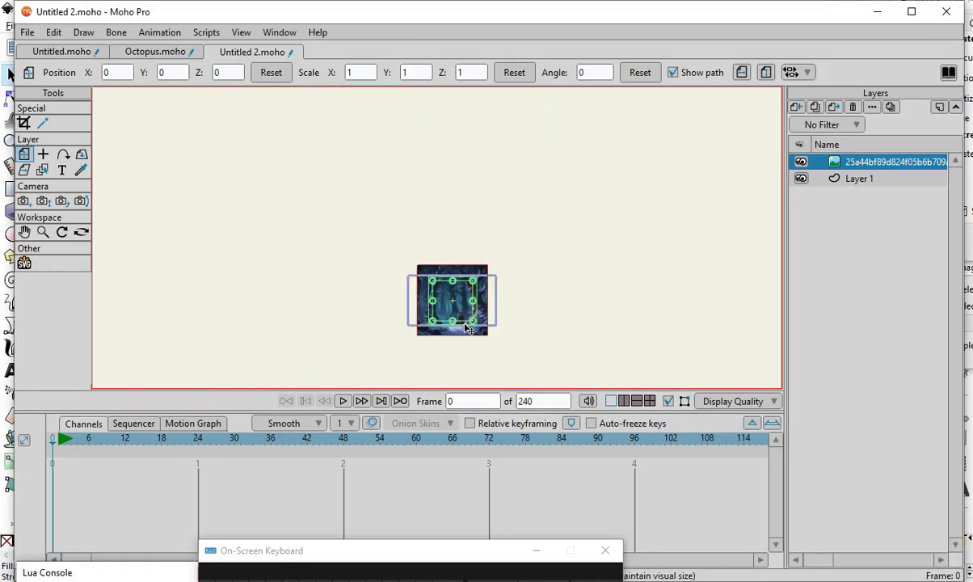
{"action": "scroll", "coordinate": [467, 329], "scroll_direction": "down", "scroll_amount": 2}
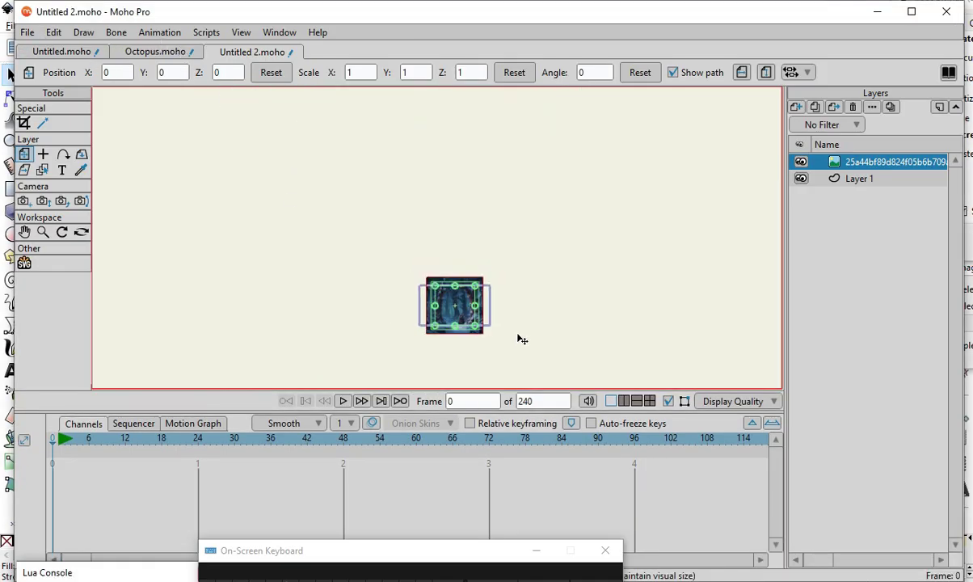
{"action": "scroll", "coordinate": [492, 311], "scroll_direction": "up", "scroll_amount": 4}
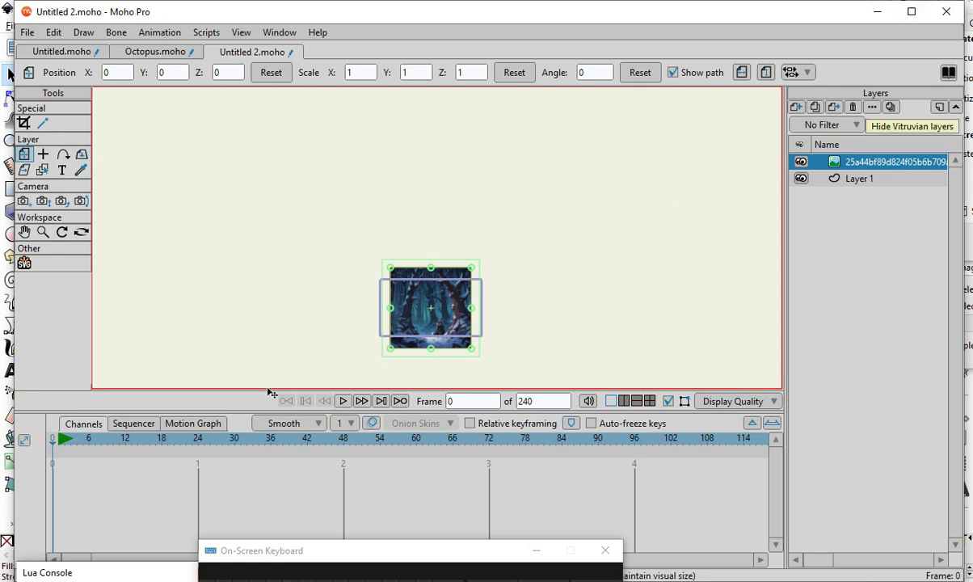
Switch to Inkscape and examine the scene 4 artwork in the upper row of scenes in New document 1.
{"action": "scroll", "coordinate": [391, 342], "scroll_direction": "up", "scroll_amount": 2}
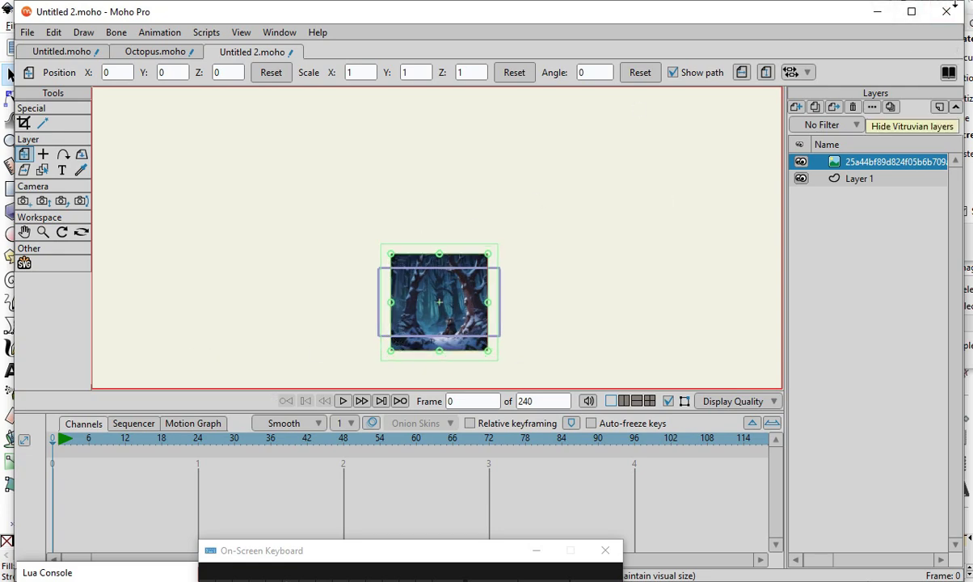
{"action": "left_click", "coordinate": [876, 11]}
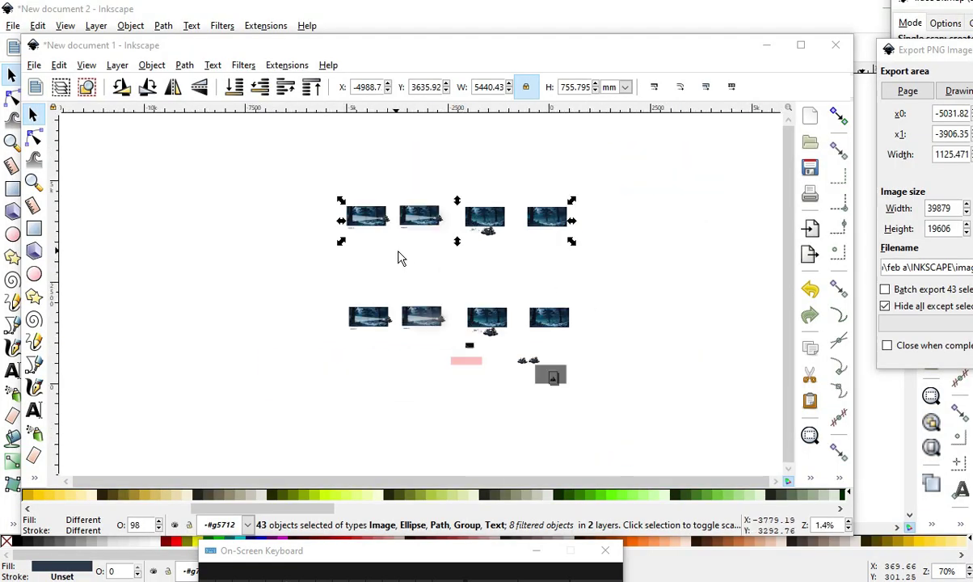
{"action": "scroll", "coordinate": [399, 257], "scroll_direction": "up", "scroll_amount": 6}
{"action": "scroll", "coordinate": [306, 305], "scroll_direction": "down", "scroll_amount": 2}
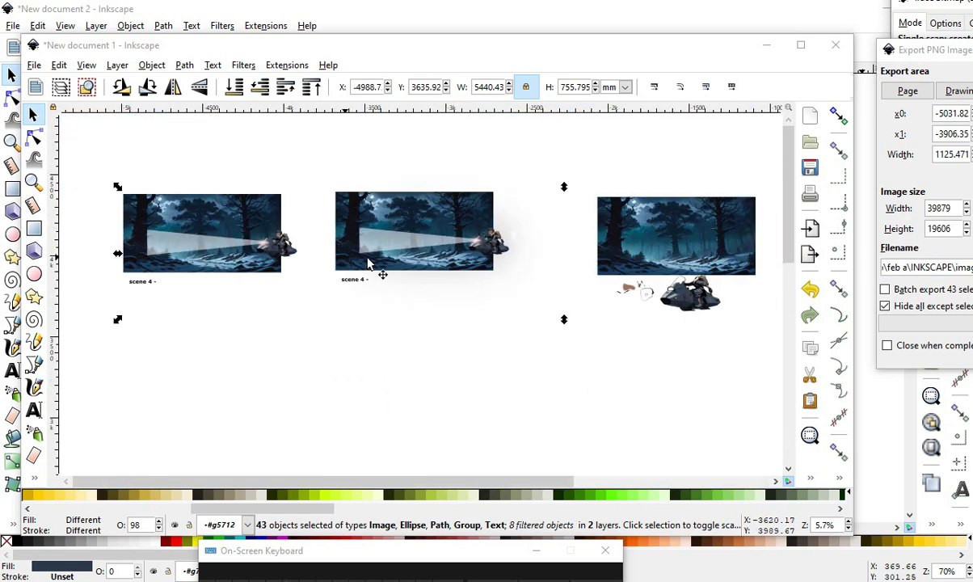
{"action": "scroll", "coordinate": [453, 251], "scroll_direction": "down", "scroll_amount": 2}
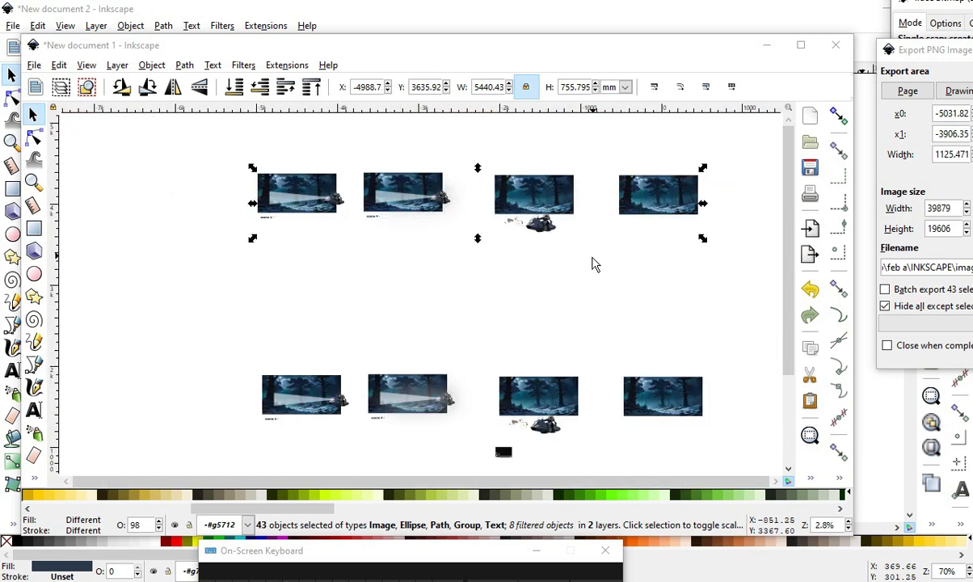
{"action": "scroll", "coordinate": [271, 170], "scroll_direction": "up", "scroll_amount": 2}
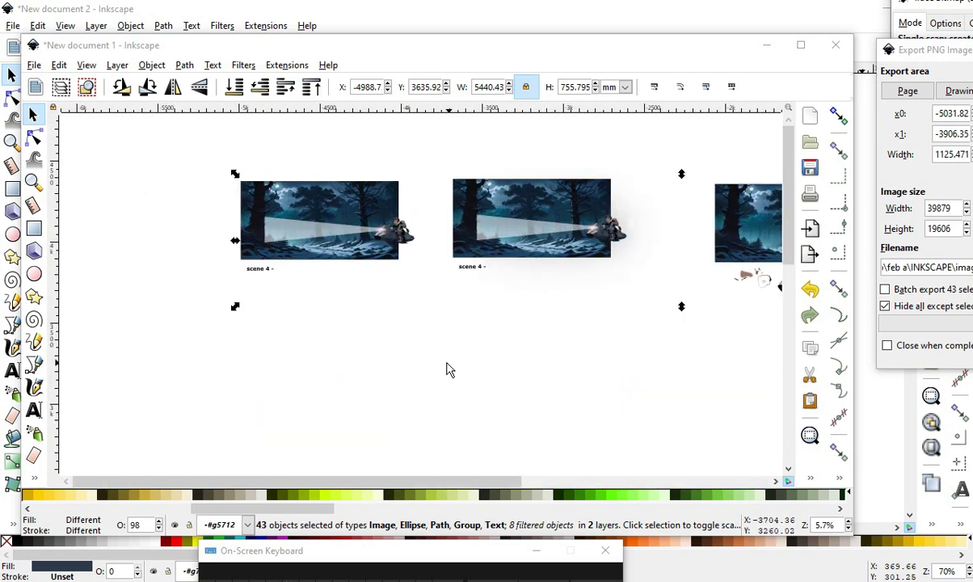
{"action": "scroll", "coordinate": [283, 238], "scroll_direction": "up", "scroll_amount": 4}
{"action": "scroll", "coordinate": [436, 313], "scroll_direction": "down", "scroll_amount": 2}
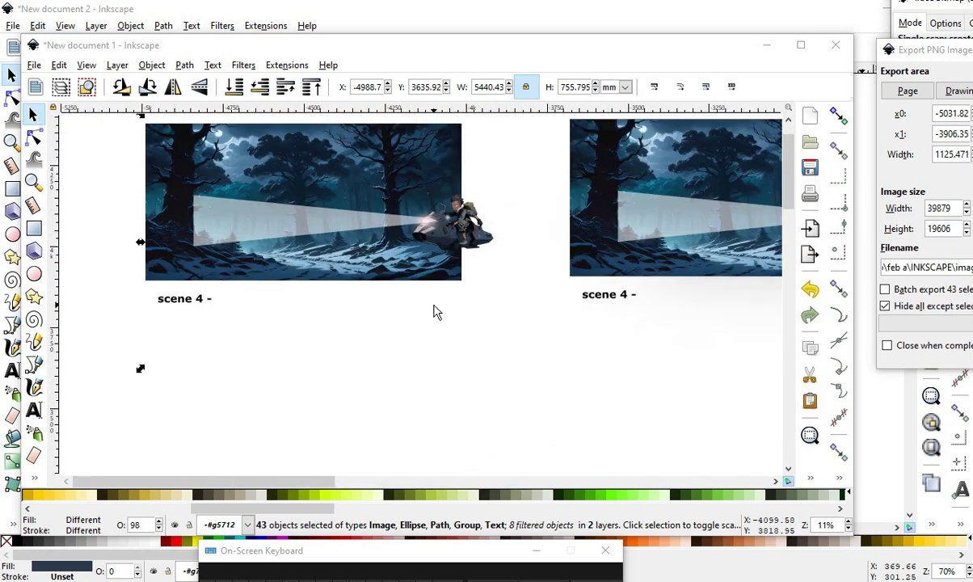
{"action": "scroll", "coordinate": [522, 323], "scroll_direction": "down", "scroll_amount": 2}
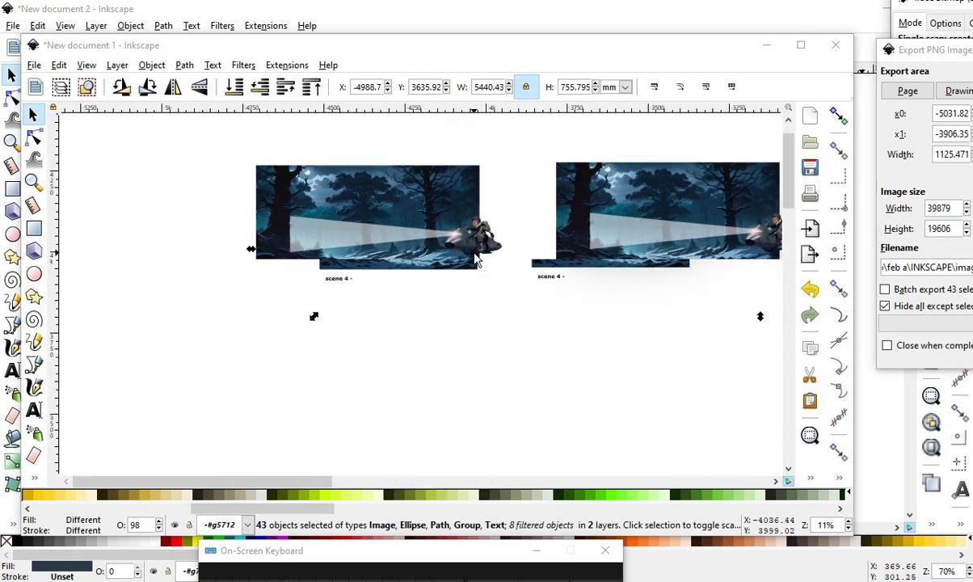
{"action": "scroll", "coordinate": [461, 404], "scroll_direction": "up", "scroll_amount": 2}
Clear the selection and examine the vehicle and loose face parts beneath the third scene of the upper row.
{"action": "left_click", "coordinate": [460, 404]}
{"action": "scroll", "coordinate": [363, 383], "scroll_direction": "down", "scroll_amount": 3}
{"action": "scroll", "coordinate": [373, 323], "scroll_direction": "down", "scroll_amount": 2}
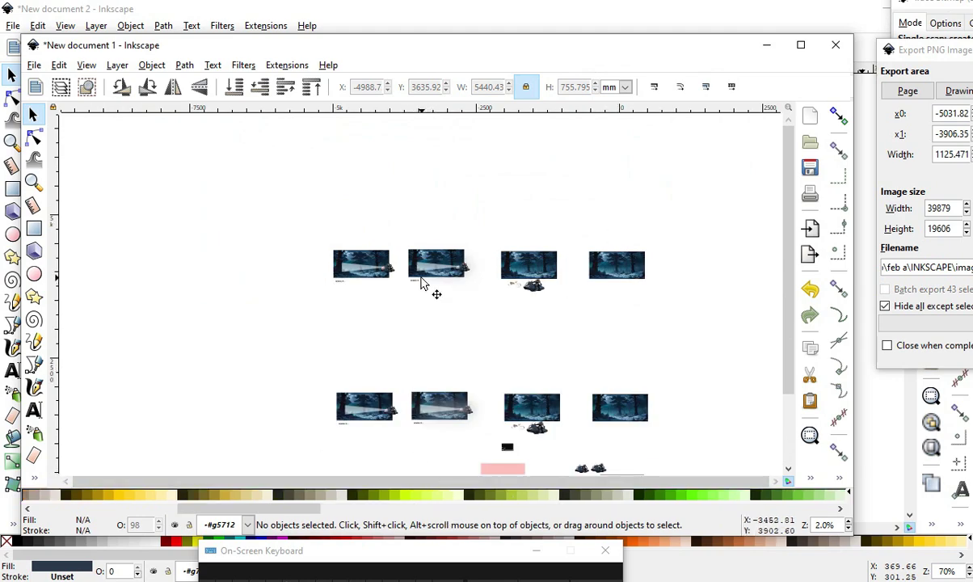
{"action": "scroll", "coordinate": [424, 284], "scroll_direction": "up", "scroll_amount": 3}
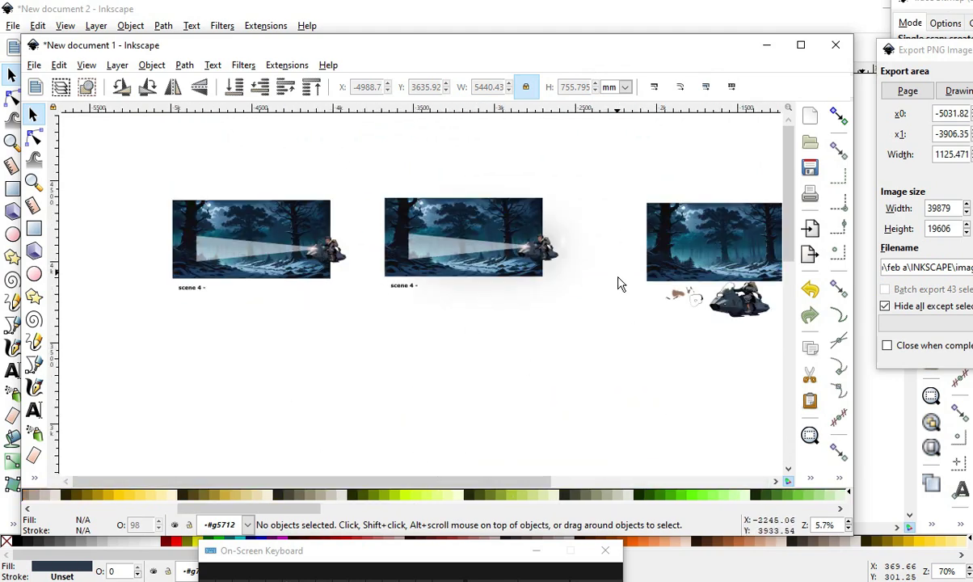
{"action": "scroll", "coordinate": [274, 323], "scroll_direction": "down", "scroll_amount": 1}
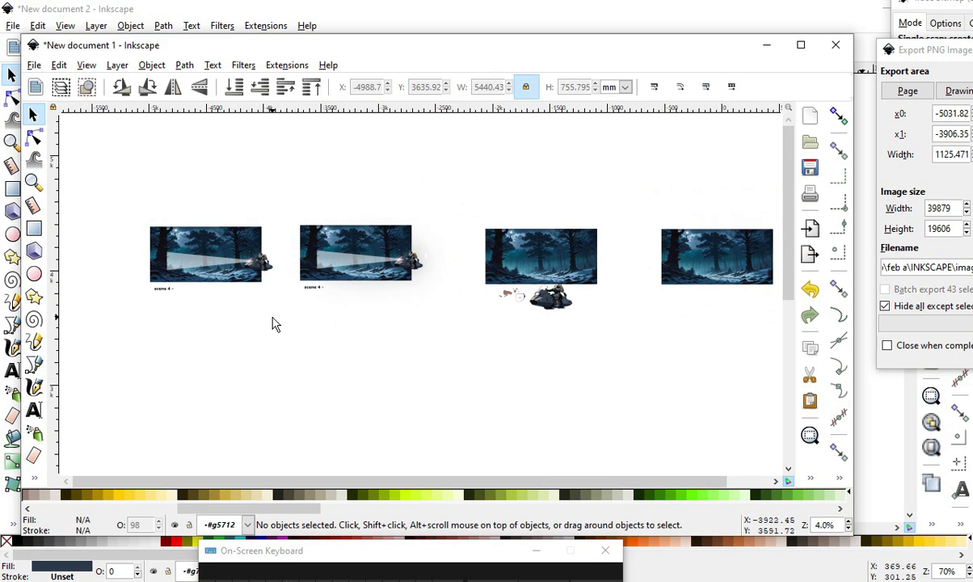
{"action": "scroll", "coordinate": [586, 297], "scroll_direction": "up", "scroll_amount": 5}
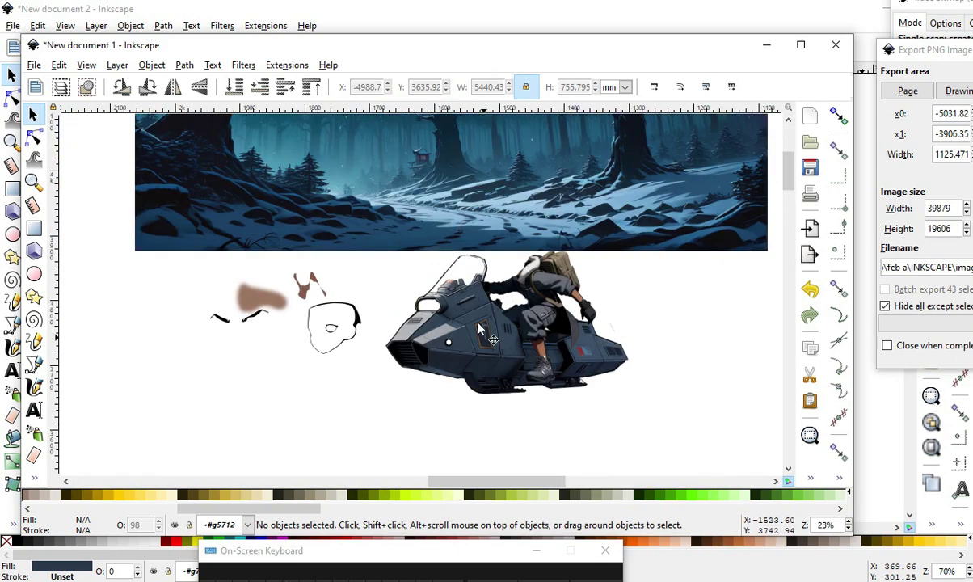
{"action": "scroll", "coordinate": [459, 323], "scroll_direction": "down", "scroll_amount": 3}
{"action": "scroll", "coordinate": [465, 323], "scroll_direction": "up", "scroll_amount": 3}
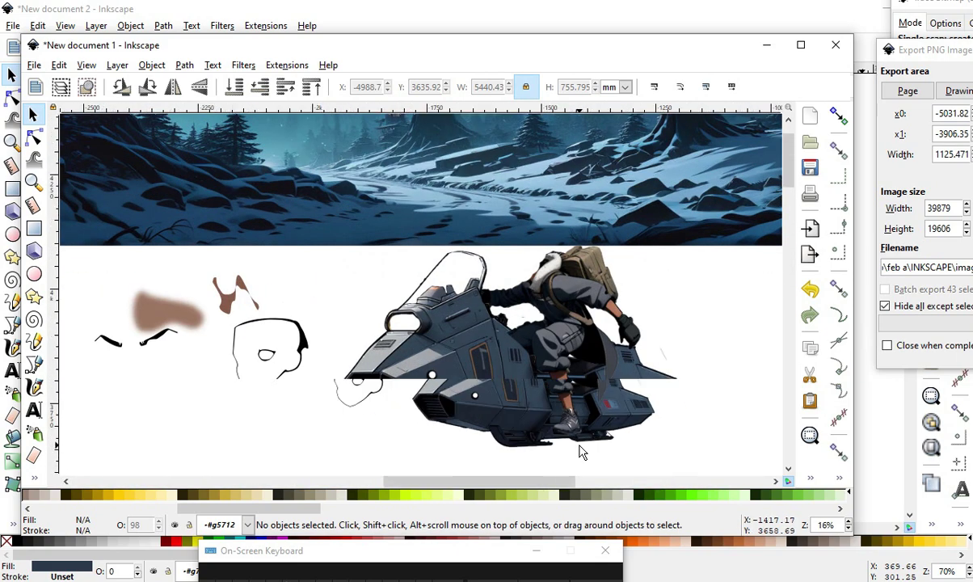
{"action": "scroll", "coordinate": [496, 400], "scroll_direction": "down", "scroll_amount": 2}
{"action": "scroll", "coordinate": [501, 404], "scroll_direction": "up", "scroll_amount": 3}
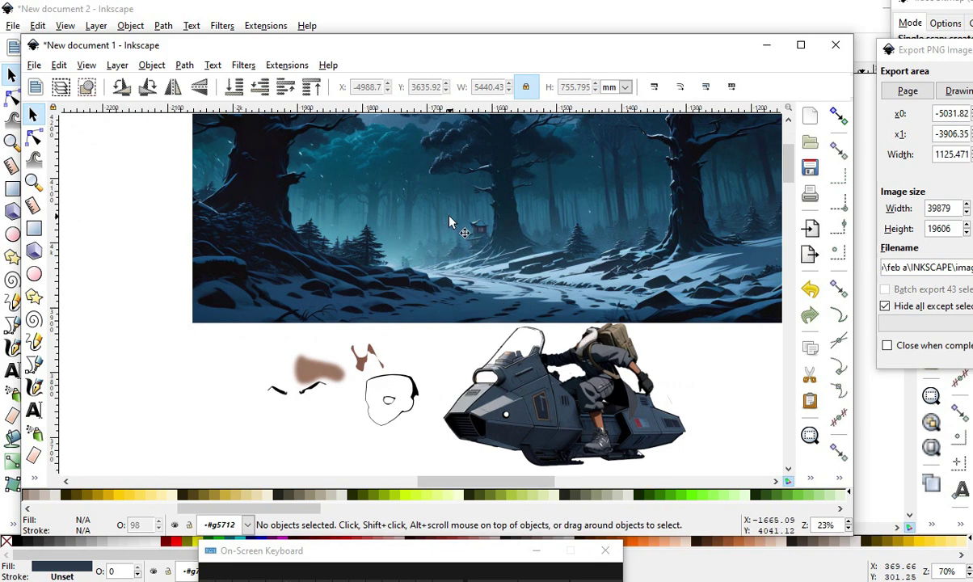
Examine the two spare vehicles and the rider under the dark rectangle below the lower row of scenes.
{"action": "scroll", "coordinate": [450, 222], "scroll_direction": "down", "scroll_amount": 9}
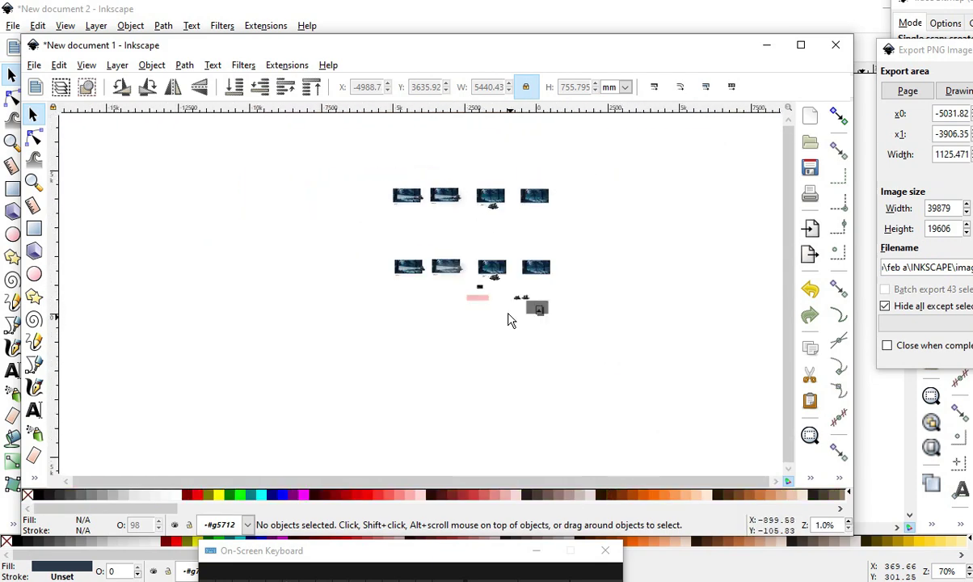
{"action": "scroll", "coordinate": [509, 320], "scroll_direction": "up", "scroll_amount": 5}
{"action": "scroll", "coordinate": [618, 357], "scroll_direction": "up", "scroll_amount": 2}
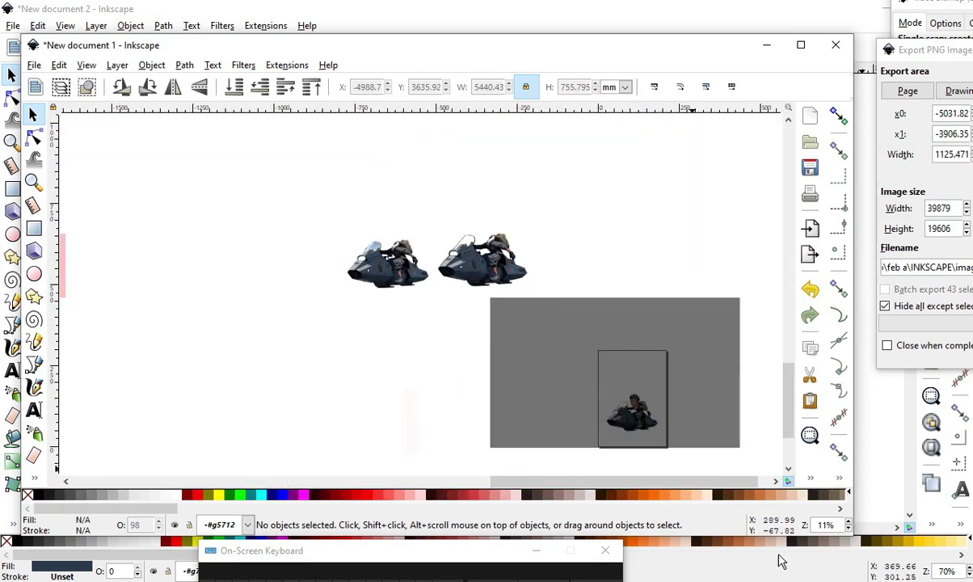
{"action": "scroll", "coordinate": [630, 392], "scroll_direction": "up", "scroll_amount": 1}
{"action": "scroll", "coordinate": [594, 364], "scroll_direction": "down", "scroll_amount": 3}
{"action": "scroll", "coordinate": [583, 388], "scroll_direction": "up", "scroll_amount": 2}
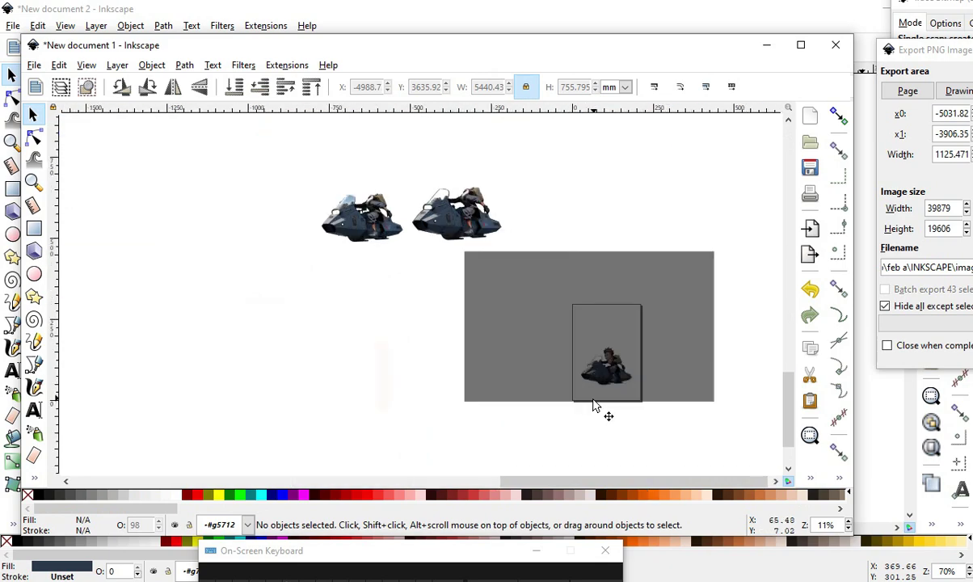
{"action": "scroll", "coordinate": [618, 392], "scroll_direction": "up", "scroll_amount": 6}
{"action": "scroll", "coordinate": [560, 227], "scroll_direction": "down", "scroll_amount": 4}
{"action": "scroll", "coordinate": [543, 347], "scroll_direction": "up", "scroll_amount": 3}
{"action": "scroll", "coordinate": [587, 347], "scroll_direction": "down", "scroll_amount": 5}
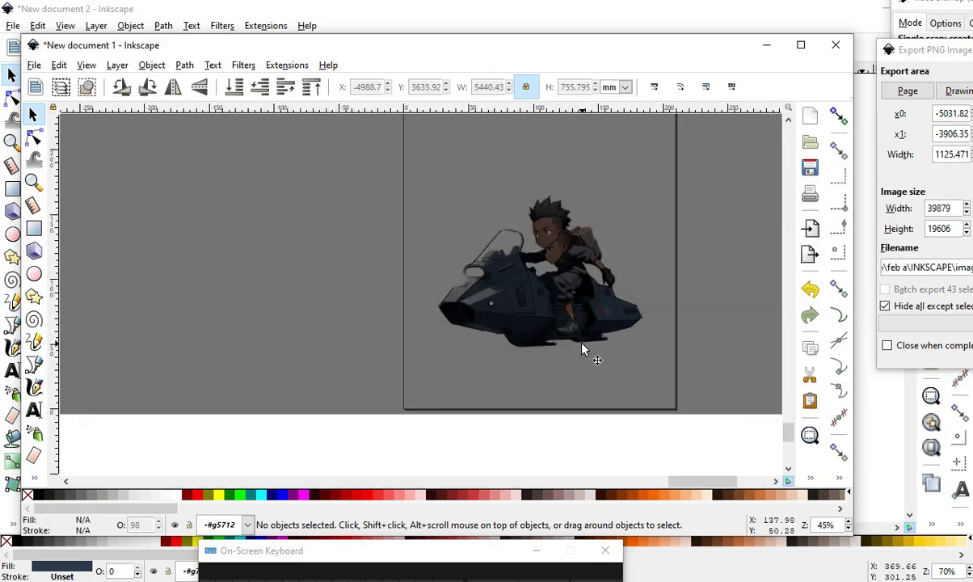
{"action": "scroll", "coordinate": [634, 323], "scroll_direction": "down", "scroll_amount": 4}
Move the pink rectangle over the rider on the page, and shift the dark rectangle up to about X -345, Y 144 mm.
{"action": "left_click", "coordinate": [373, 260]}
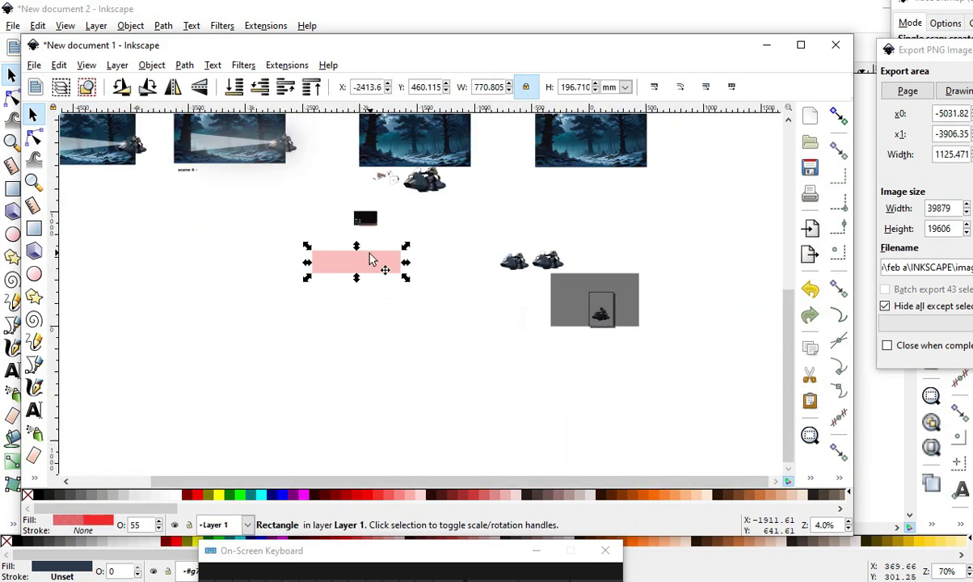
{"action": "left_click_drag", "start_coordinate": [373, 260], "coordinate": [619, 315]}
{"action": "scroll", "coordinate": [618, 315], "scroll_direction": "up", "scroll_amount": 5}
{"action": "left_click", "coordinate": [475, 260]}
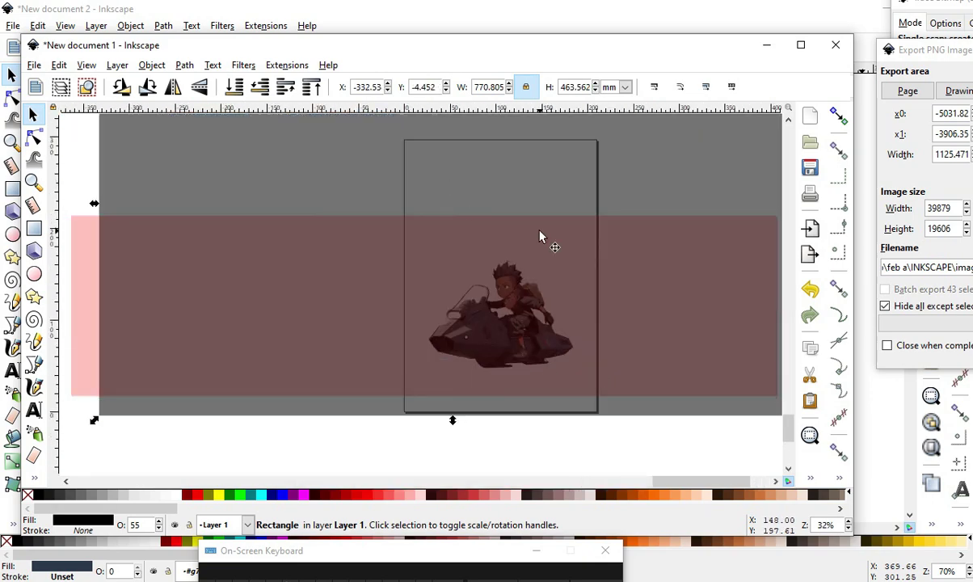
{"action": "left_click_drag", "start_coordinate": [558, 220], "coordinate": [558, 119]}
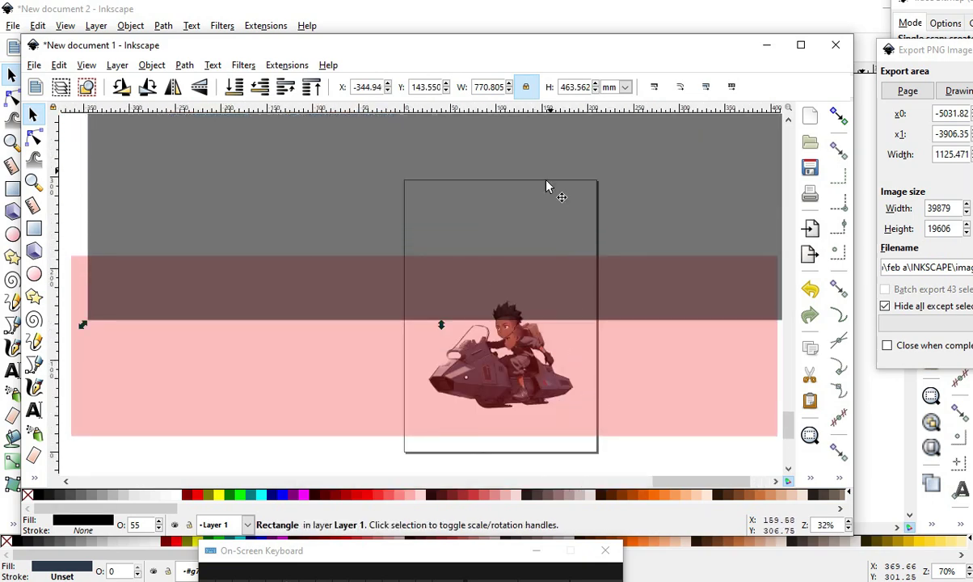
Switch to Moho Pro to view the forest image in Untitled 2.moho, and return to Inkscape.
{"action": "scroll", "coordinate": [549, 306], "scroll_direction": "down", "scroll_amount": 5}
{"action": "scroll", "coordinate": [511, 332], "scroll_direction": "up", "scroll_amount": 3}
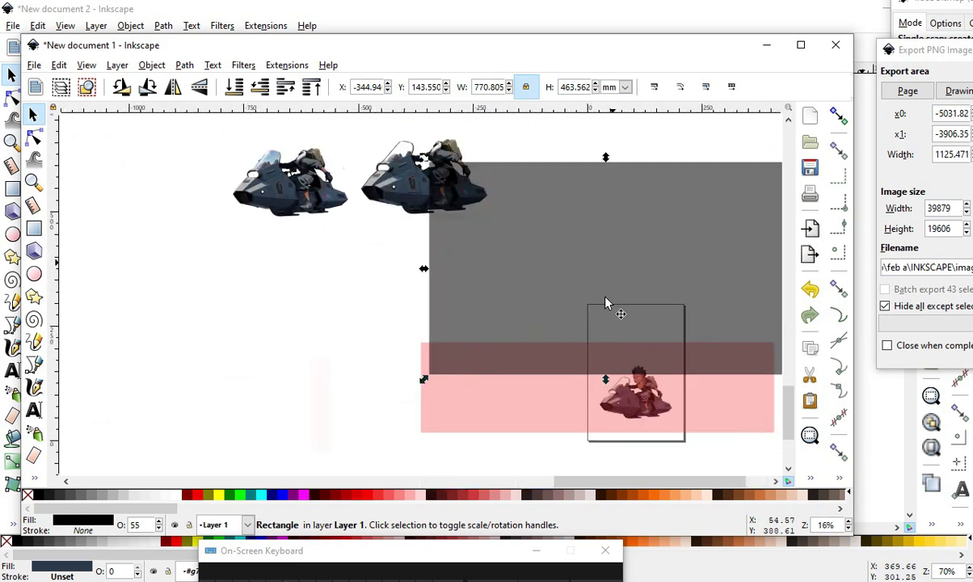
{"action": "scroll", "coordinate": [608, 311], "scroll_direction": "down", "scroll_amount": 6}
{"action": "scroll", "coordinate": [344, 163], "scroll_direction": "up", "scroll_amount": 2}
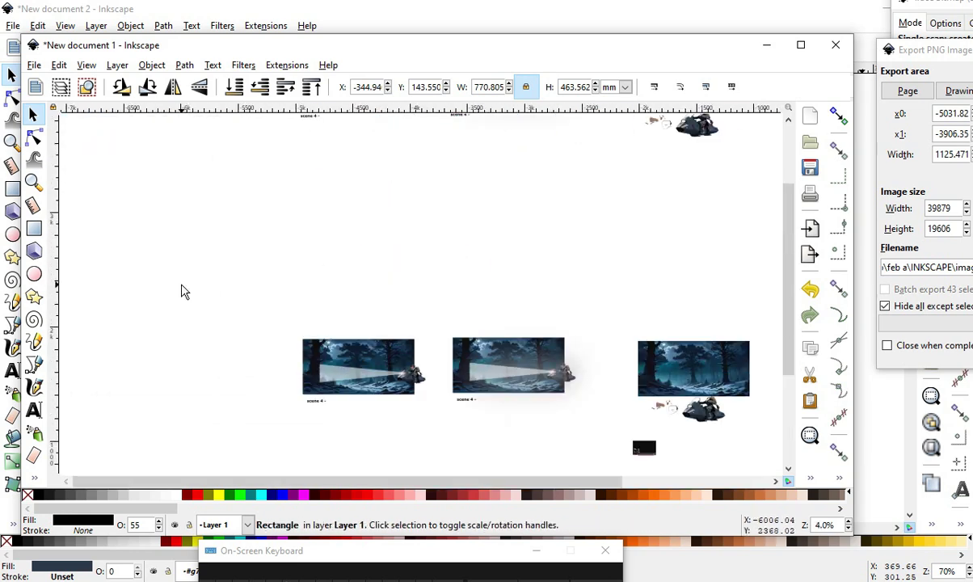
{"action": "key", "text": "alt+Tab"}
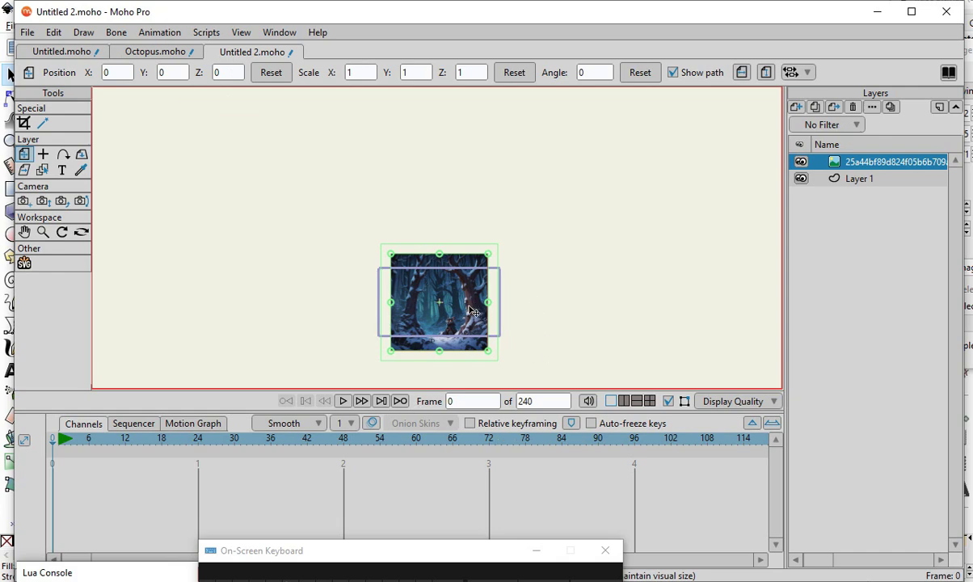
{"action": "left_click", "coordinate": [875, 12]}
Move the rider's front arm image out of the lower row's first scene to about X -3788, Y 1604 mm.
{"action": "scroll", "coordinate": [558, 302], "scroll_direction": "up", "scroll_amount": 1}
{"action": "scroll", "coordinate": [519, 341], "scroll_direction": "down", "scroll_amount": 3}
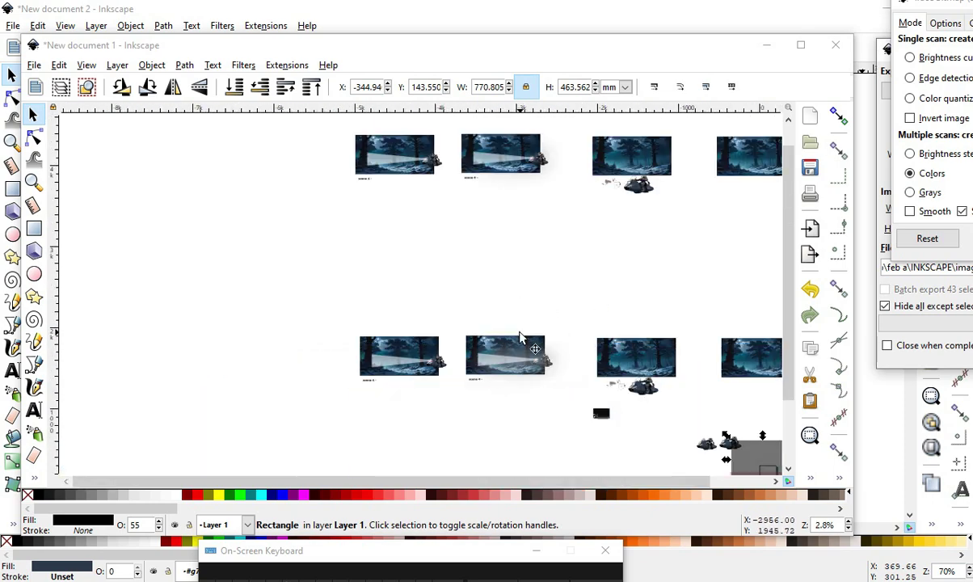
{"action": "scroll", "coordinate": [505, 377], "scroll_direction": "down", "scroll_amount": 1}
{"action": "scroll", "coordinate": [442, 383], "scroll_direction": "up", "scroll_amount": 6}
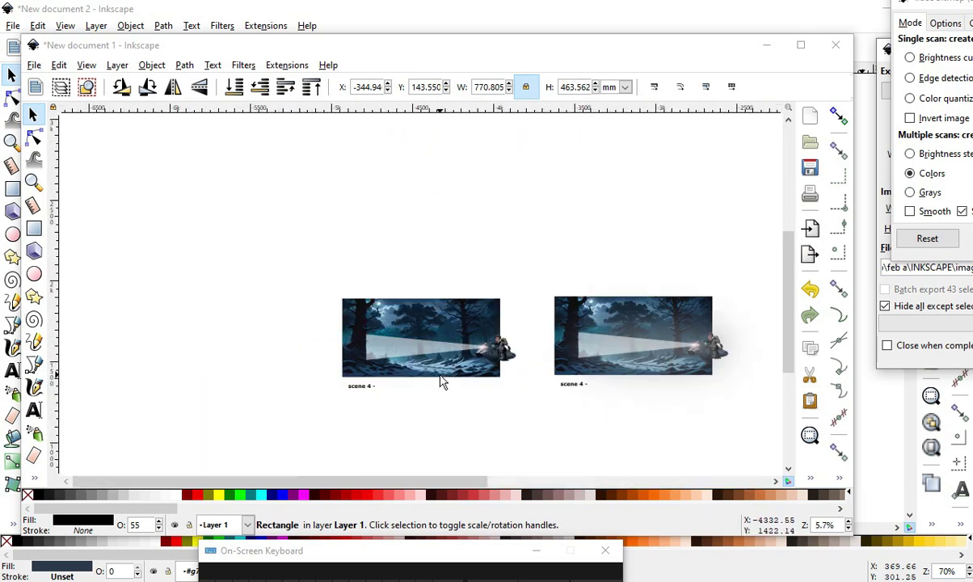
{"action": "scroll", "coordinate": [632, 330], "scroll_direction": "up", "scroll_amount": 4}
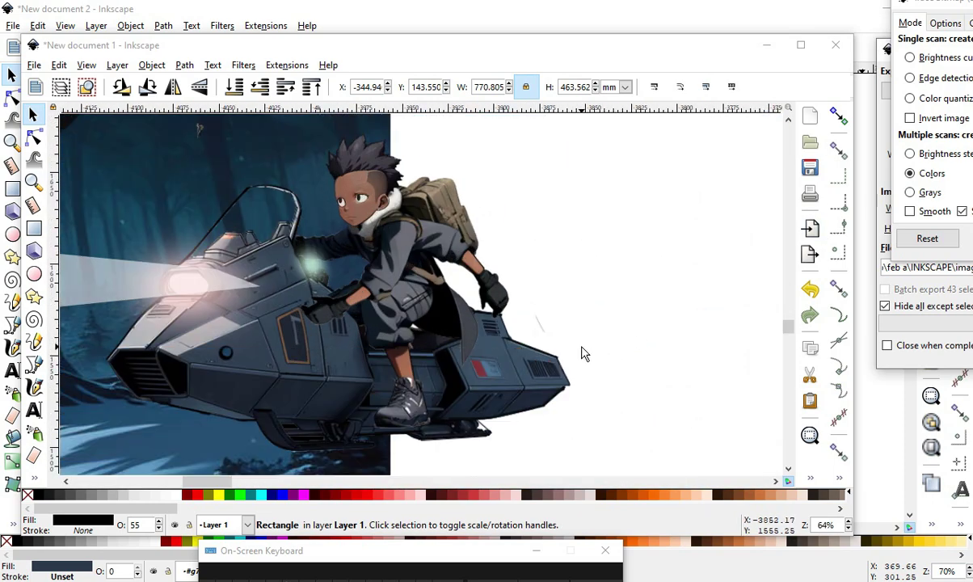
{"action": "scroll", "coordinate": [450, 333], "scroll_direction": "down", "scroll_amount": 1}
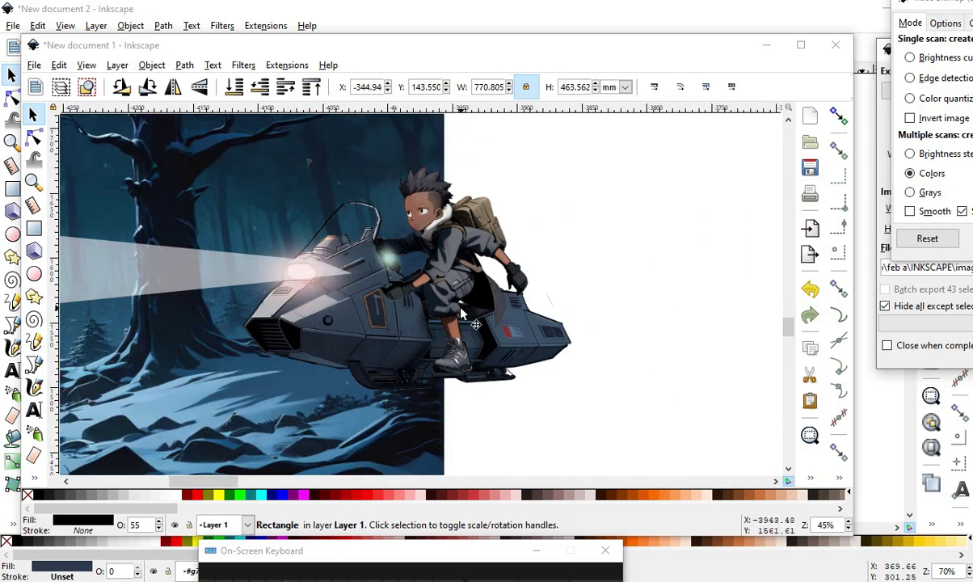
{"action": "left_click", "coordinate": [456, 264]}
{"action": "left_click_drag", "start_coordinate": [459, 286], "coordinate": [741, 191]}
{"action": "scroll", "coordinate": [381, 262], "scroll_direction": "down", "scroll_amount": 4}
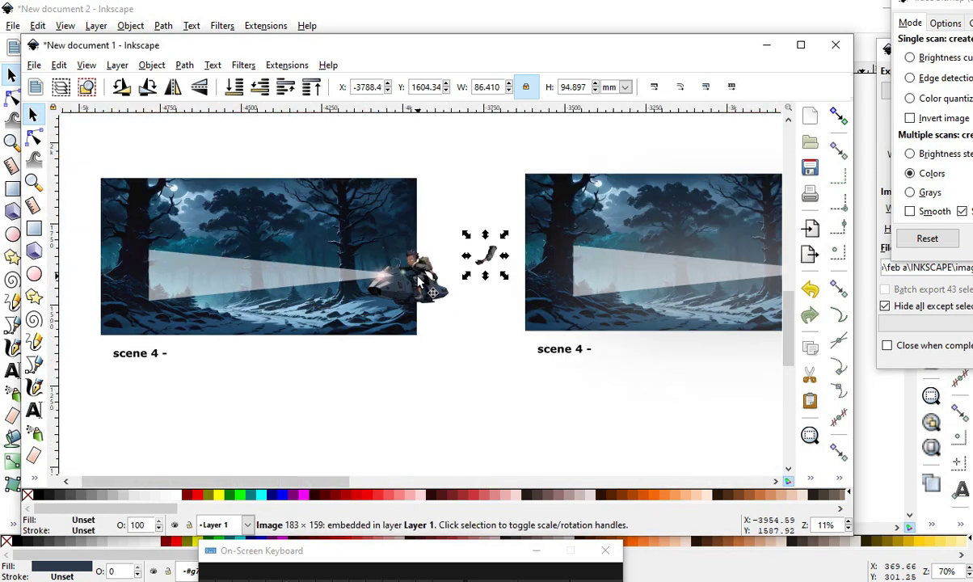
Examine the rider and vehicle without the arm in the lower row's first scene, leaving nothing selected.
{"action": "scroll", "coordinate": [441, 294], "scroll_direction": "up", "scroll_amount": 4}
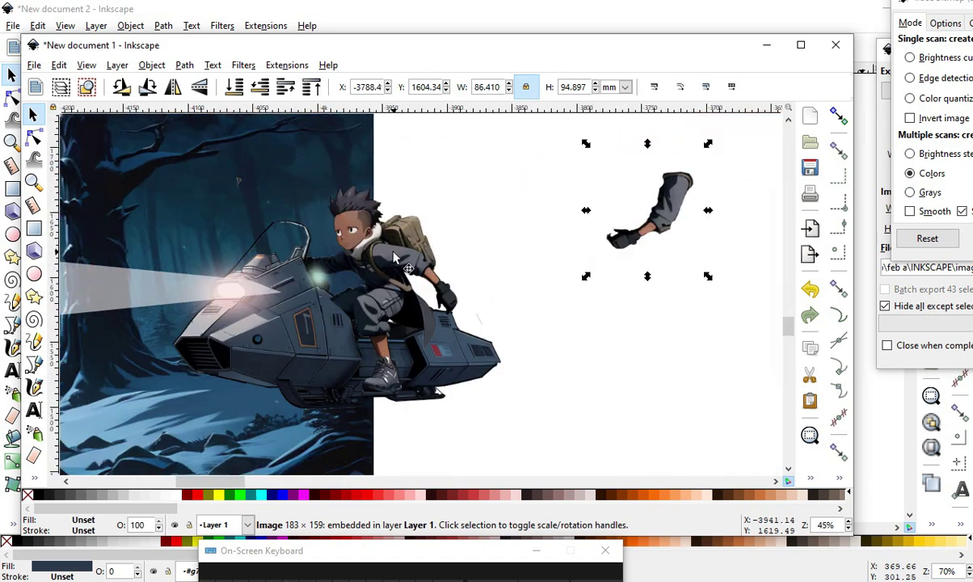
{"action": "scroll", "coordinate": [421, 262], "scroll_direction": "up", "scroll_amount": 1}
{"action": "scroll", "coordinate": [374, 229], "scroll_direction": "down", "scroll_amount": 2}
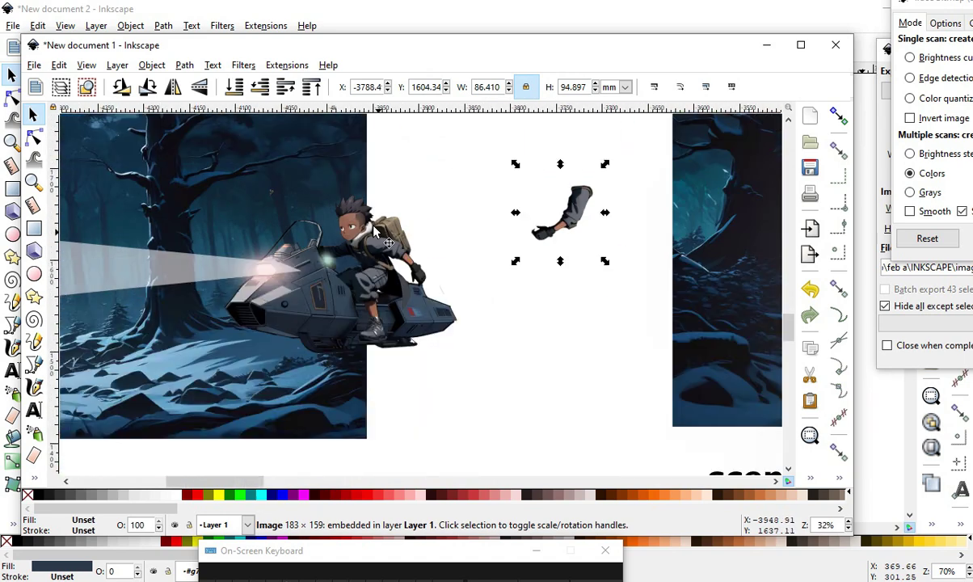
{"action": "scroll", "coordinate": [402, 242], "scroll_direction": "up", "scroll_amount": 1}
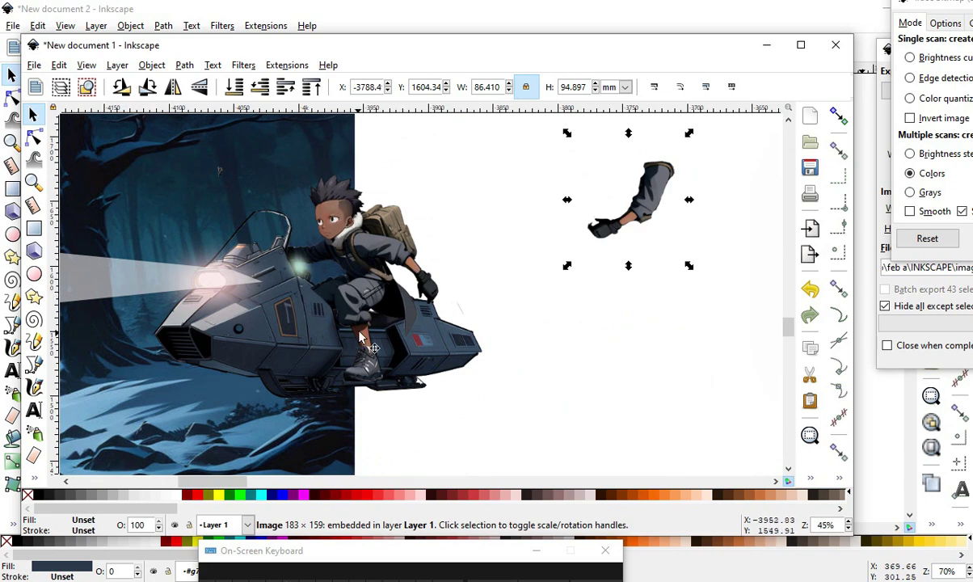
{"action": "left_click", "coordinate": [558, 433]}
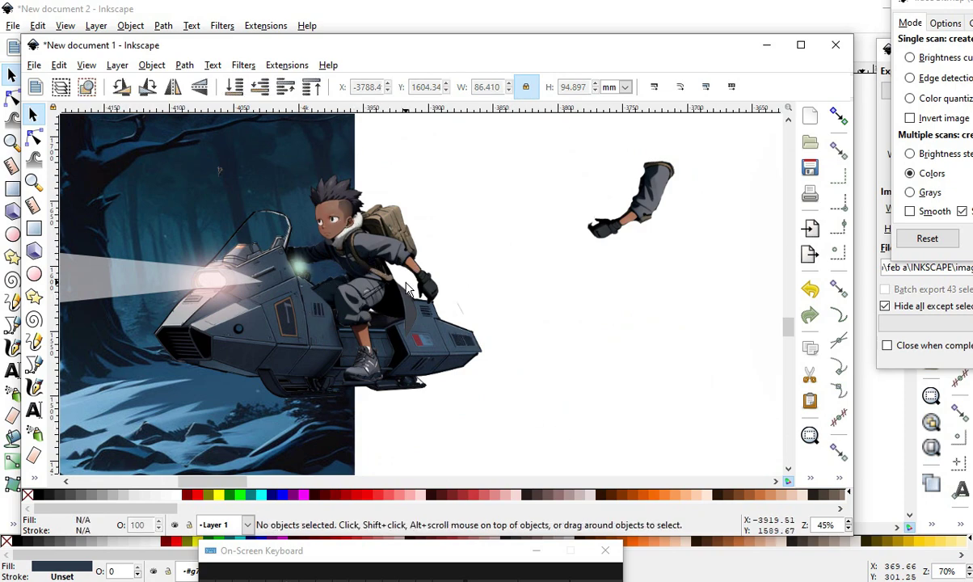
{"action": "left_click", "coordinate": [375, 251]}
{"action": "key", "text": "Escape"}
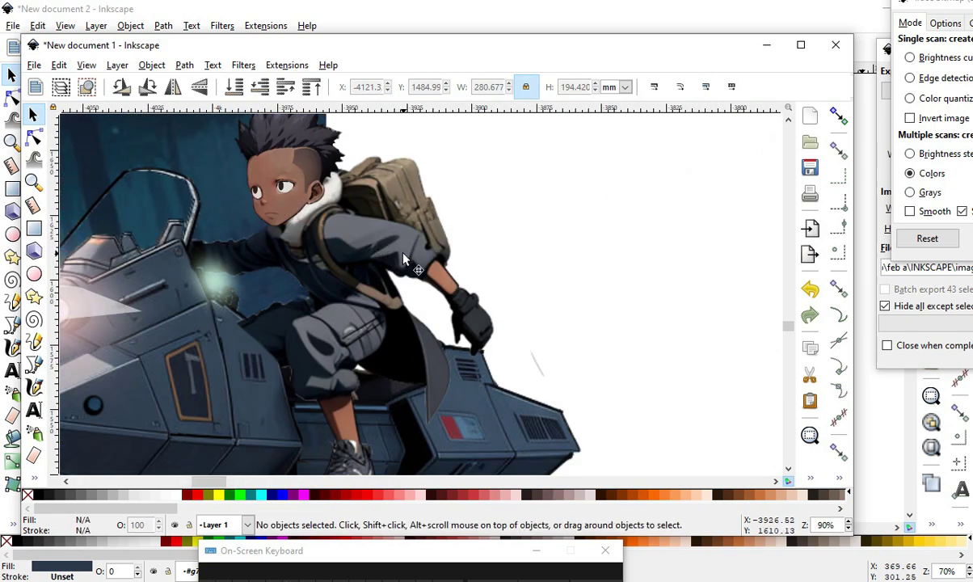
Draw a red ellipse with radii of about 25 by 24 mm on the forest background above the vehicle's nose.
{"action": "scroll", "coordinate": [404, 259], "scroll_direction": "down", "scroll_amount": 2}
{"action": "scroll", "coordinate": [404, 258], "scroll_direction": "up", "scroll_amount": 1}
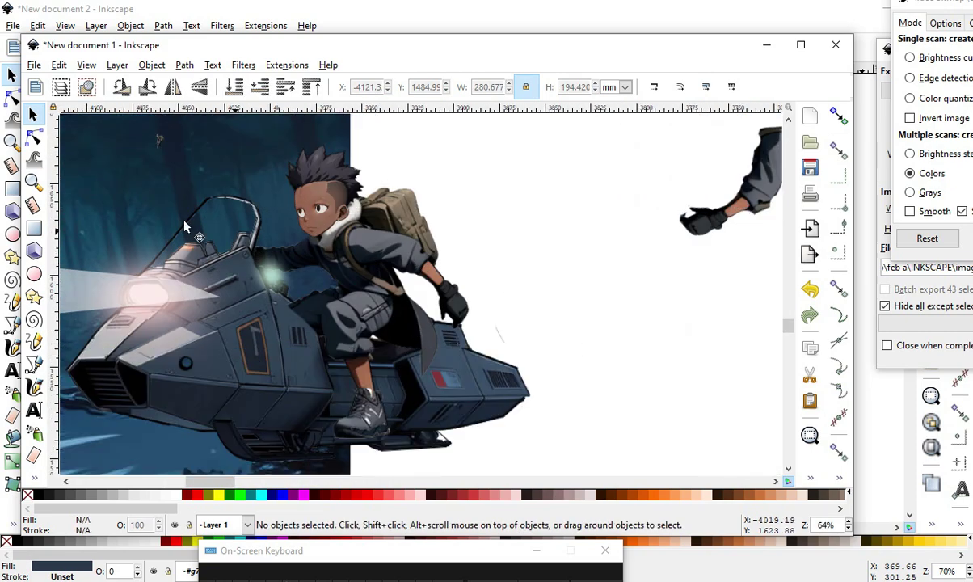
{"action": "left_click", "coordinate": [33, 273]}
{"action": "left_click_drag", "start_coordinate": [89, 145], "coordinate": [181, 231]}
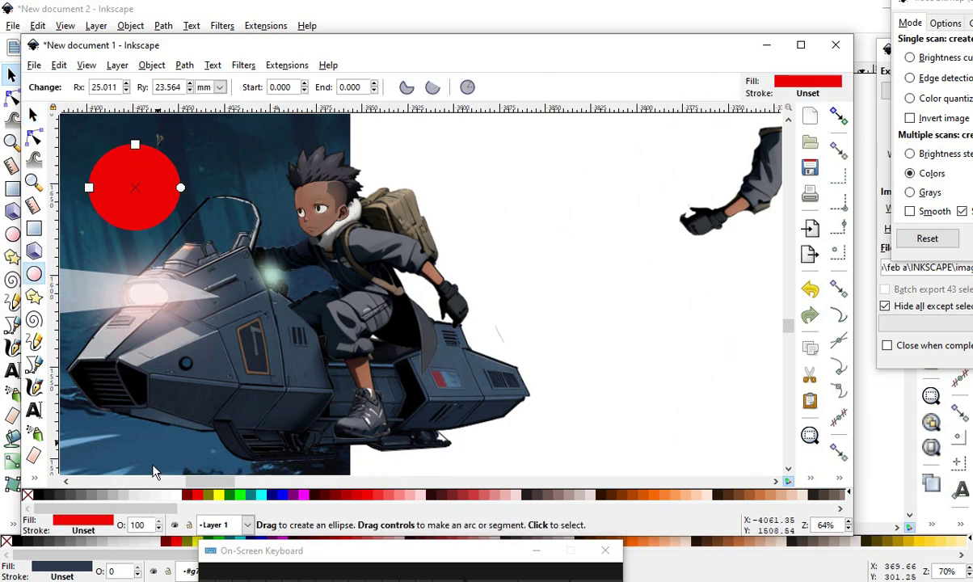
Fill the red ellipse's area with the Paint Bucket and move the filled path over the rider's backpack, about X -3952, Y 1599 mm.
{"action": "left_click", "coordinate": [33, 483]}
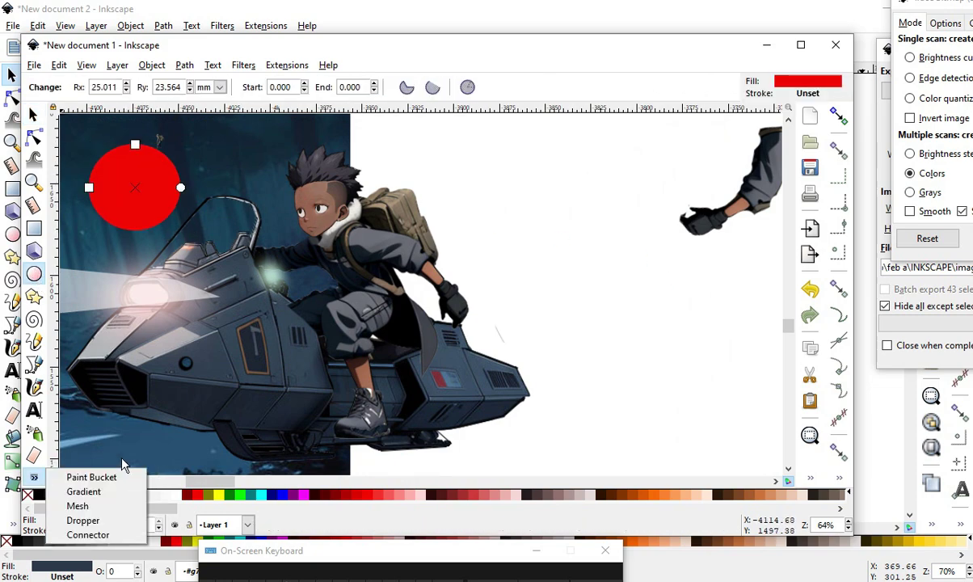
{"action": "left_click", "coordinate": [113, 454]}
{"action": "left_click", "coordinate": [139, 149]}
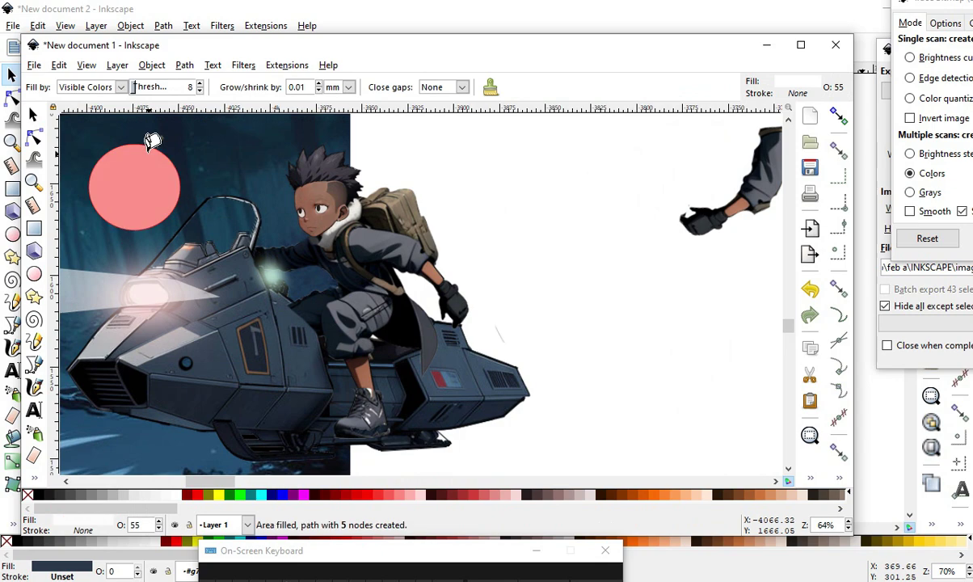
{"action": "left_click", "coordinate": [33, 115]}
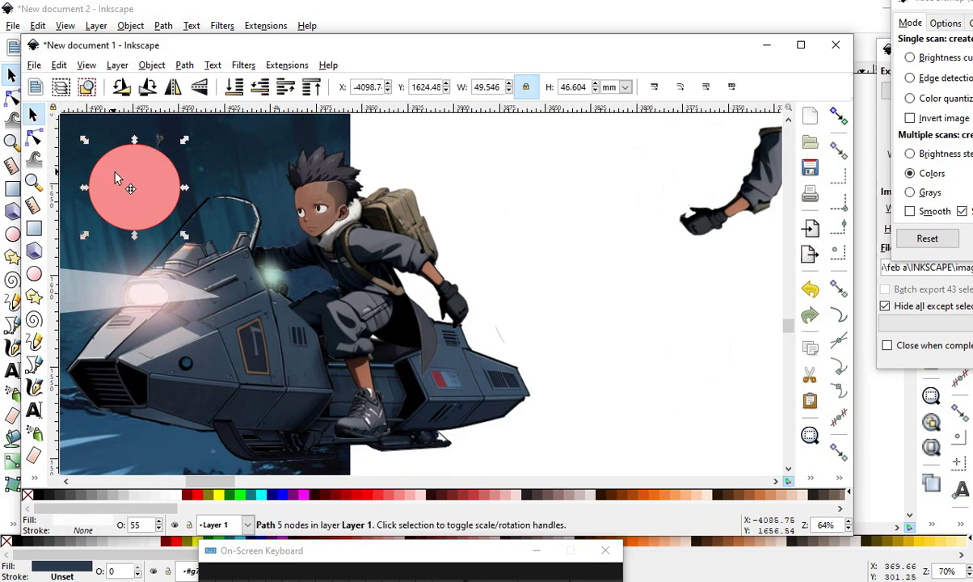
{"action": "left_click_drag", "start_coordinate": [117, 179], "coordinate": [387, 226]}
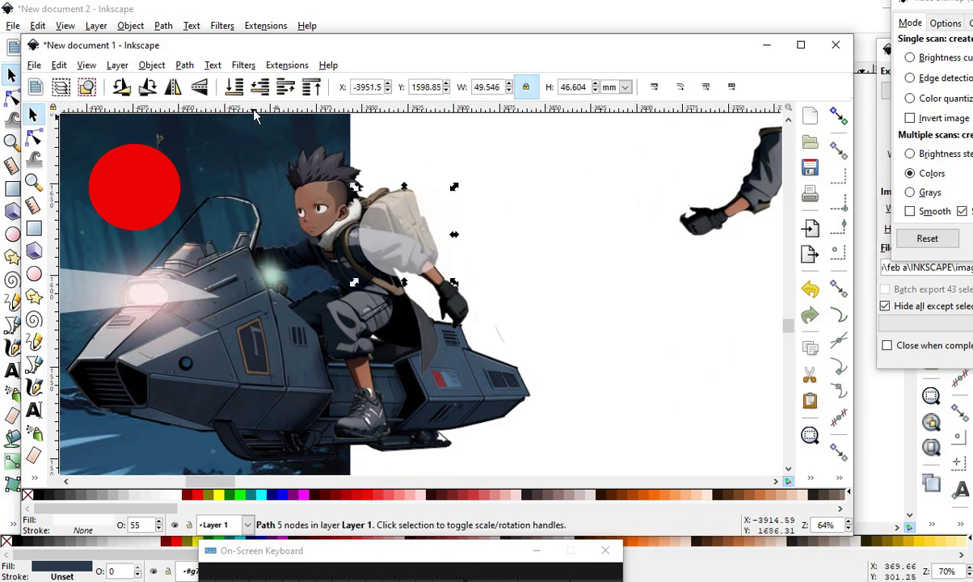
Make the filled path fully opaque with opacity 100% and fill alpha 255, leaving nothing selected.
{"action": "left_click", "coordinate": [154, 66]}
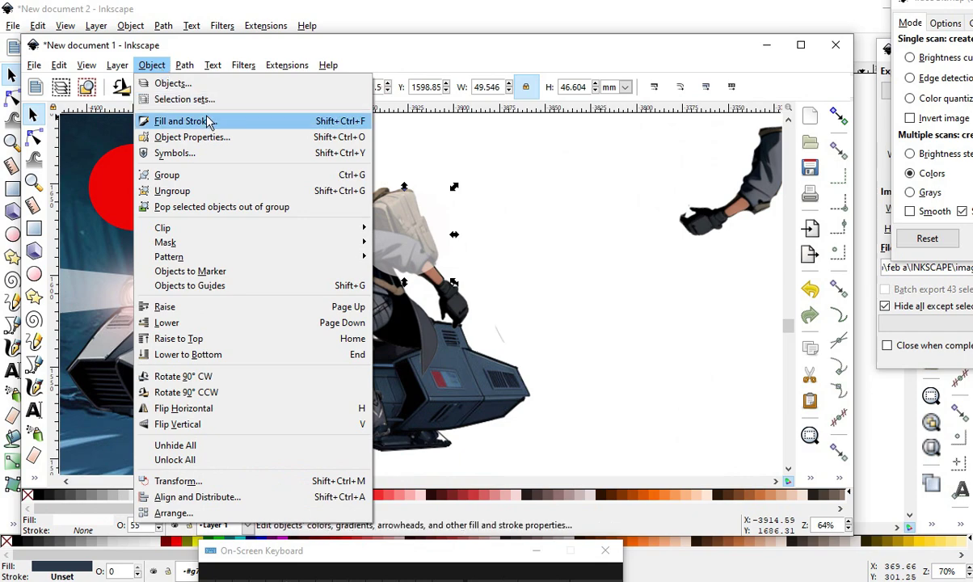
{"action": "left_click", "coordinate": [173, 119]}
{"action": "mouse_move", "coordinate": [135, 11]}
{"action": "left_mouse_down"}
{"action": "mouse_move", "coordinate": [825, 14]}
{"action": "mouse_move", "coordinate": [782, 25]}
{"action": "left_mouse_up"}
{"action": "left_click_drag", "start_coordinate": [796, 354], "coordinate": [897, 361]}
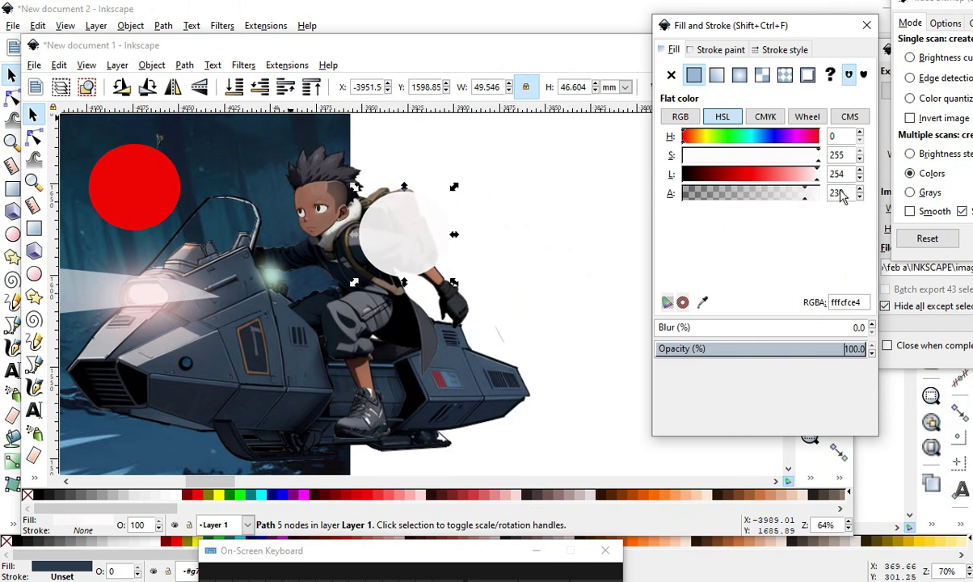
{"action": "scroll", "coordinate": [469, 278], "scroll_direction": "right", "scroll_amount": 1}
{"action": "left_click", "coordinate": [472, 283]}
Move the white filled path over the rider's rear gloved hand, to about X -3918, Y 1571 mm.
{"action": "scroll", "coordinate": [474, 283], "scroll_direction": "up", "scroll_amount": 1}
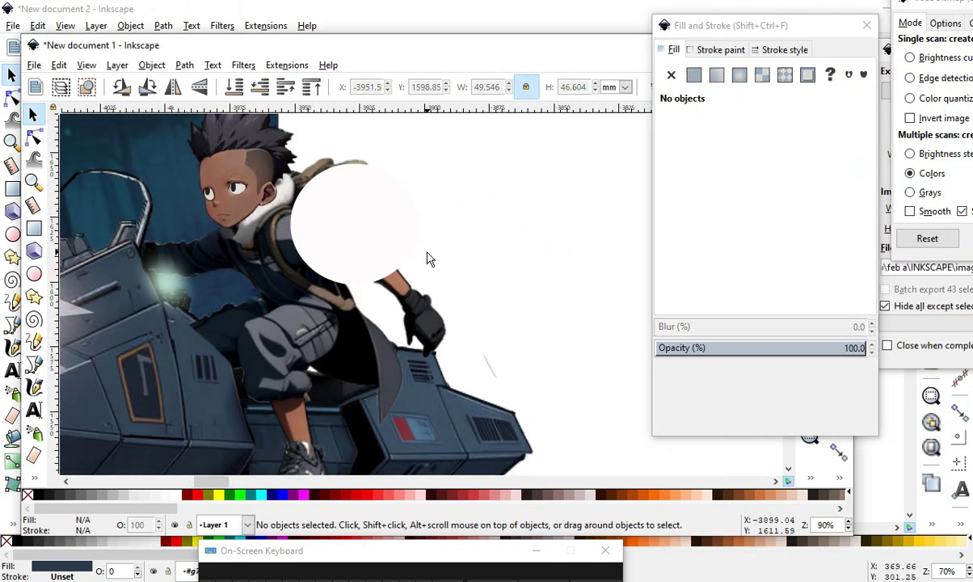
{"action": "left_click", "coordinate": [369, 234]}
{"action": "left_click_drag", "start_coordinate": [370, 234], "coordinate": [456, 311]}
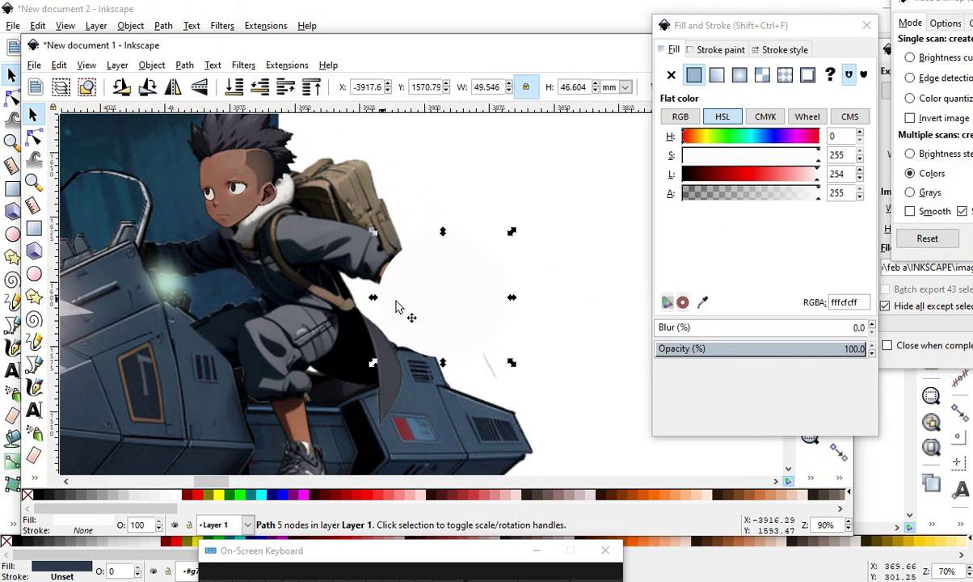
Compare the rider in scene 4, and move the separate arm image to about X -3829, Y 1632 mm.
{"action": "scroll", "coordinate": [396, 309], "scroll_direction": "down", "scroll_amount": 5}
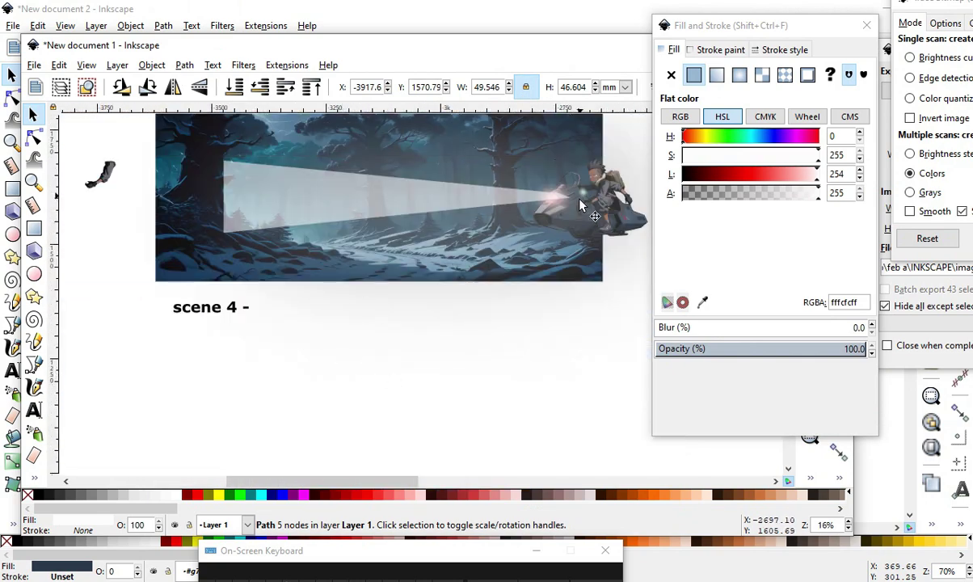
{"action": "scroll", "coordinate": [579, 205], "scroll_direction": "up", "scroll_amount": 3}
{"action": "scroll", "coordinate": [525, 208], "scroll_direction": "down", "scroll_amount": 2}
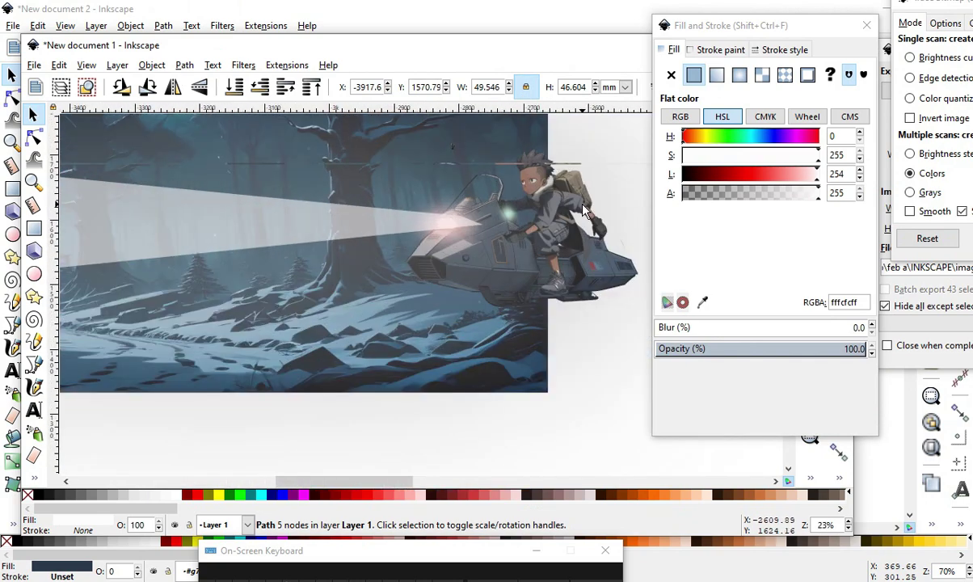
{"action": "scroll", "coordinate": [566, 234], "scroll_direction": "down", "scroll_amount": 3}
{"action": "scroll", "coordinate": [521, 268], "scroll_direction": "up", "scroll_amount": 2}
{"action": "scroll", "coordinate": [521, 268], "scroll_direction": "up", "scroll_amount": 2}
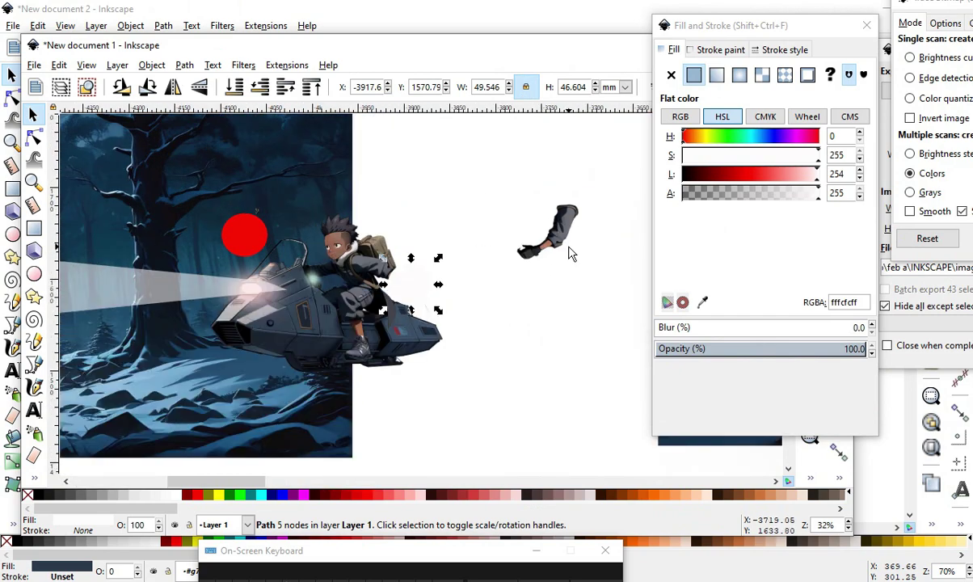
{"action": "scroll", "coordinate": [570, 241], "scroll_direction": "up", "scroll_amount": 1}
{"action": "left_click", "coordinate": [565, 262]}
{"action": "left_click_drag", "start_coordinate": [565, 251], "coordinate": [508, 198]}
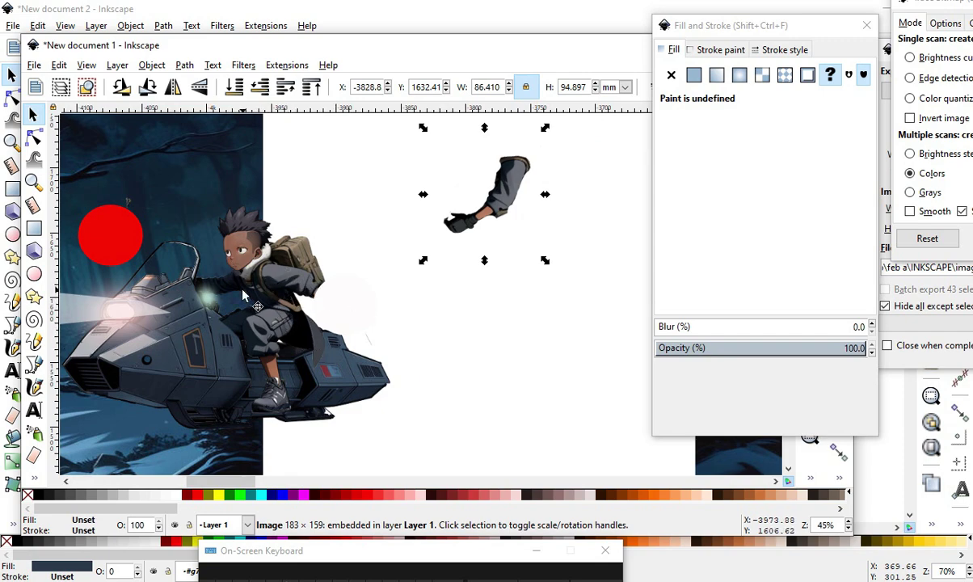
Move the red ellipse off the forest background to the blank area below it, about X -3862, Y 1331 mm.
{"action": "scroll", "coordinate": [246, 290], "scroll_direction": "up", "scroll_amount": 1}
{"action": "scroll", "coordinate": [160, 355], "scroll_direction": "down", "scroll_amount": 2}
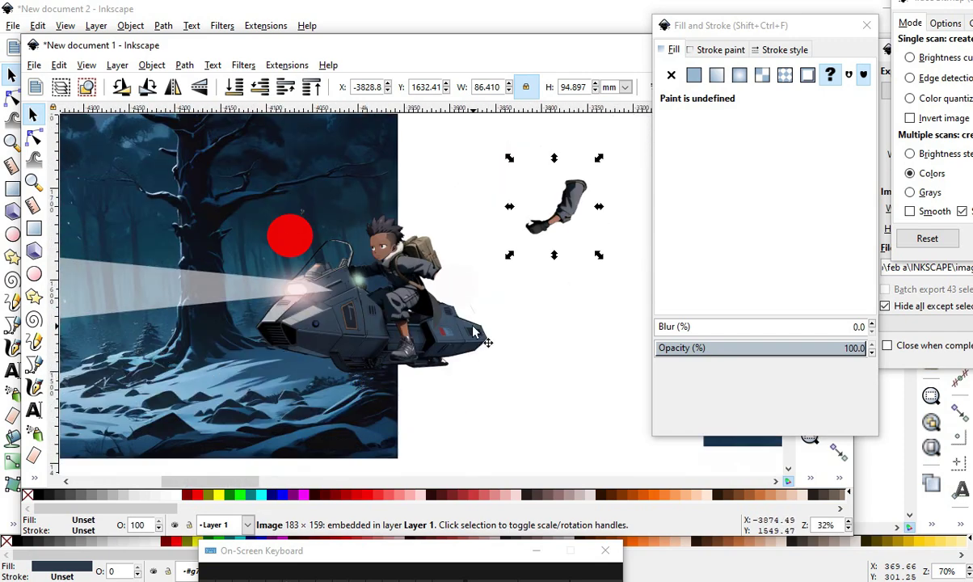
{"action": "scroll", "coordinate": [435, 283], "scroll_direction": "down", "scroll_amount": 1}
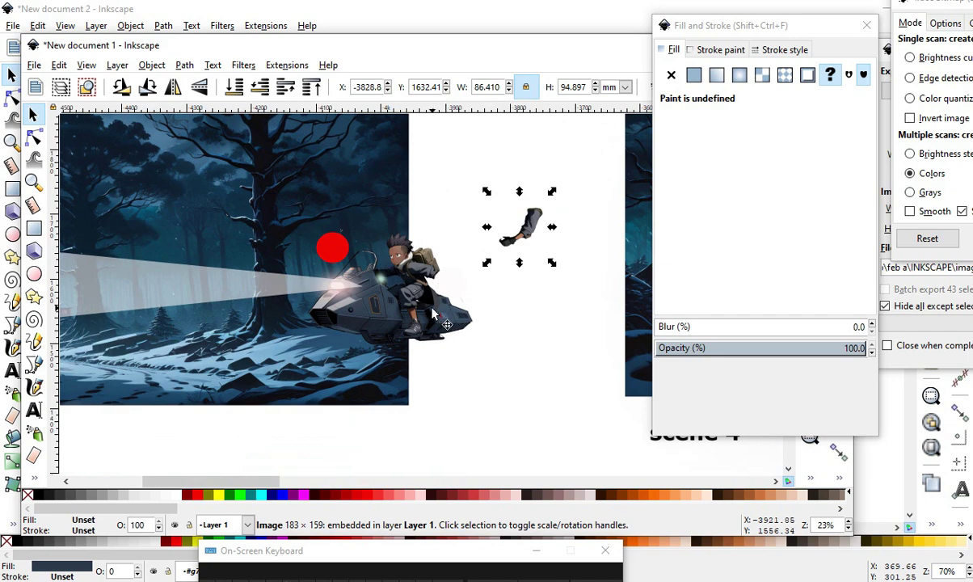
{"action": "left_click", "coordinate": [339, 246]}
{"action": "left_click_drag", "start_coordinate": [350, 258], "coordinate": [504, 449]}
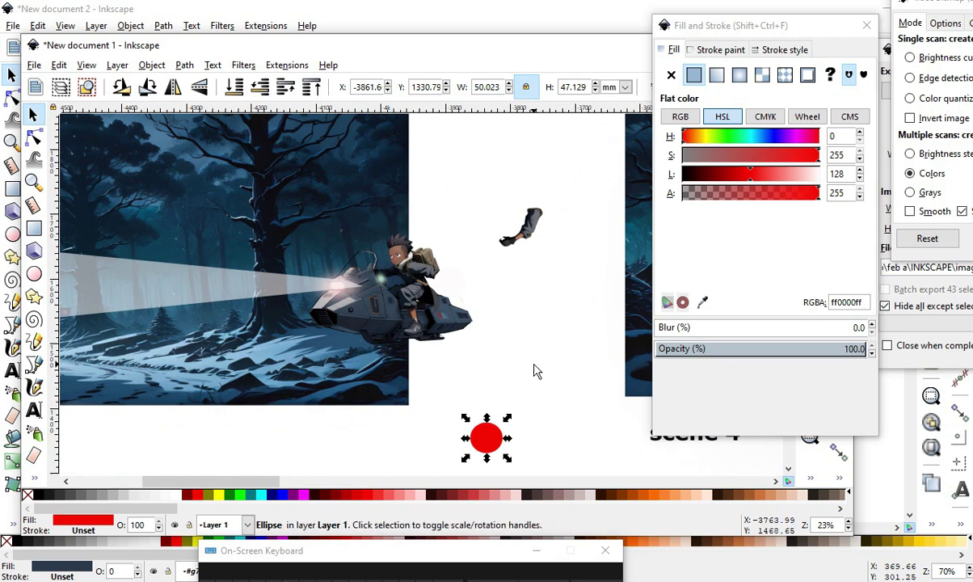
Stretch the white path's leftmost node to the rider's shoulder and add a node on its lower edge at the backpack strap's end.
{"action": "scroll", "coordinate": [462, 318], "scroll_direction": "up", "scroll_amount": 2}
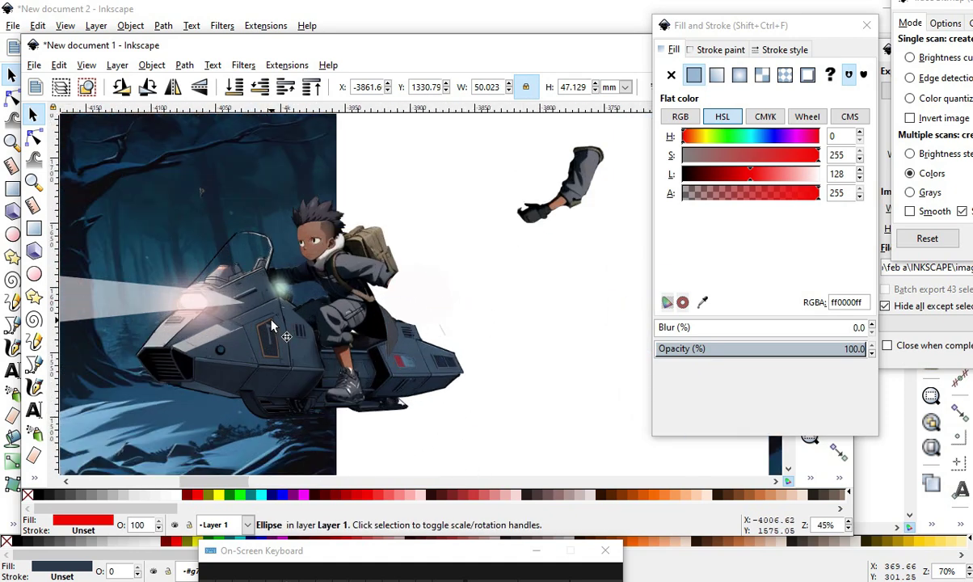
{"action": "scroll", "coordinate": [413, 275], "scroll_direction": "up", "scroll_amount": 3}
{"action": "left_click", "coordinate": [437, 335]}
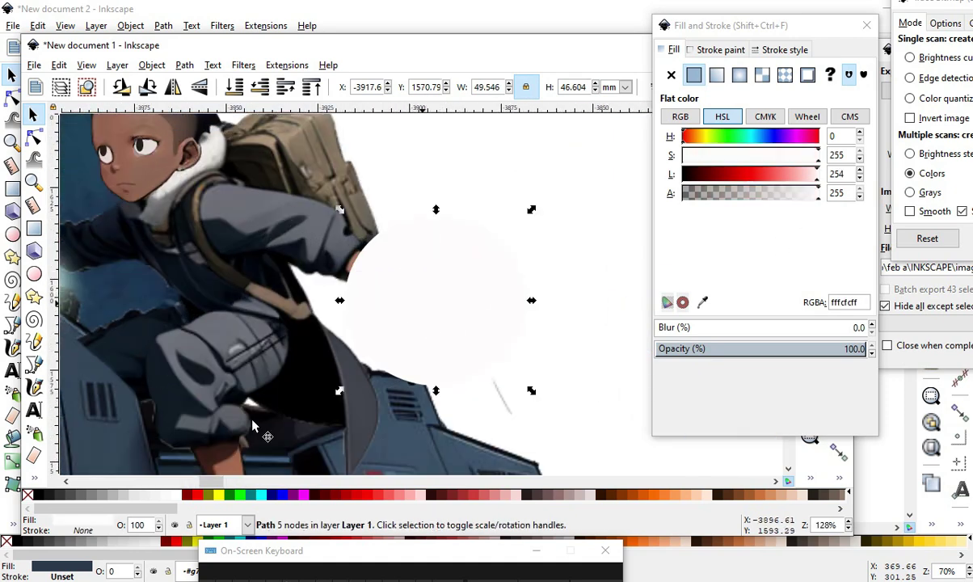
{"action": "left_click", "coordinate": [34, 137]}
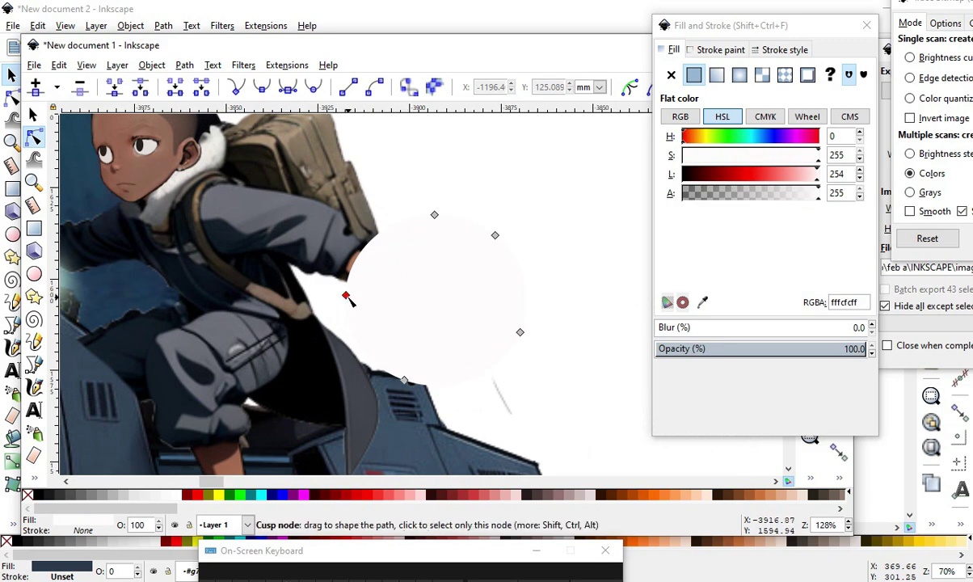
{"action": "left_click_drag", "start_coordinate": [346, 296], "coordinate": [202, 206]}
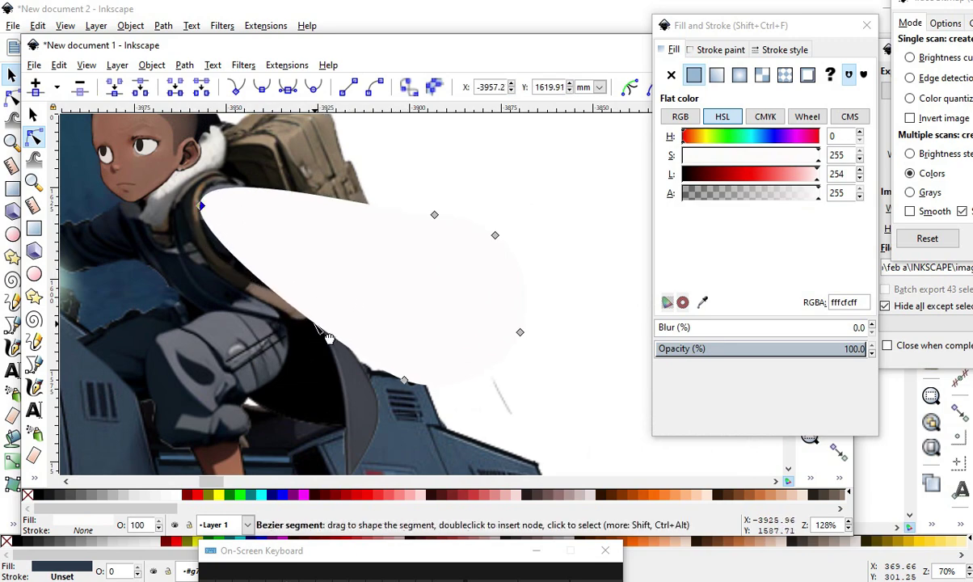
{"action": "mouse_move", "coordinate": [316, 326]}
{"action": "left_mouse_down"}
{"action": "mouse_move", "coordinate": [387, 236]}
{"action": "mouse_move", "coordinate": [330, 305]}
{"action": "mouse_move", "coordinate": [282, 299]}
{"action": "mouse_move", "coordinate": [311, 312]}
{"action": "left_mouse_up"}
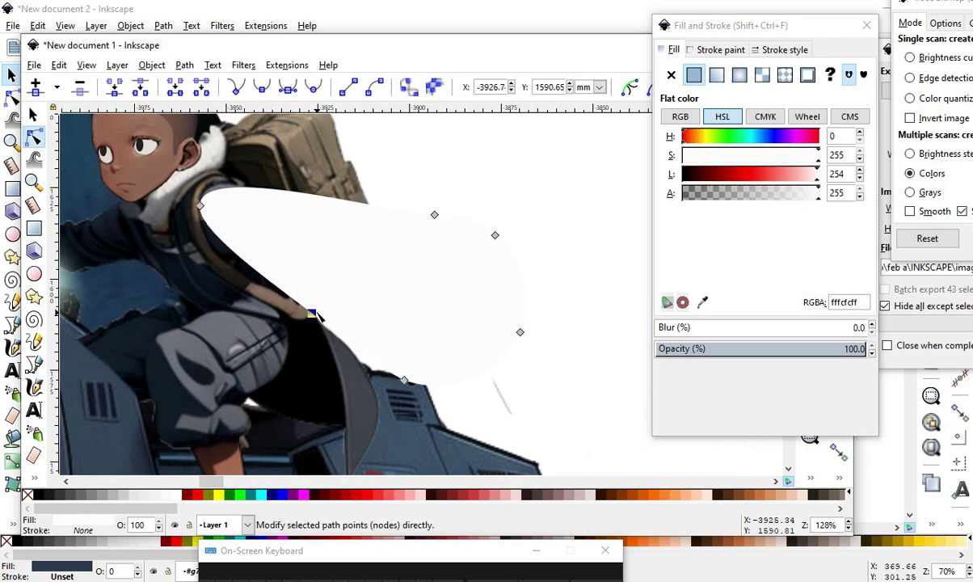
Move the white path's top node to about X -3937, Y 1624 mm, and add a node at the backpack's lower rear corner.
{"action": "left_click", "coordinate": [435, 215]}
{"action": "left_click_drag", "start_coordinate": [435, 216], "coordinate": [275, 196]}
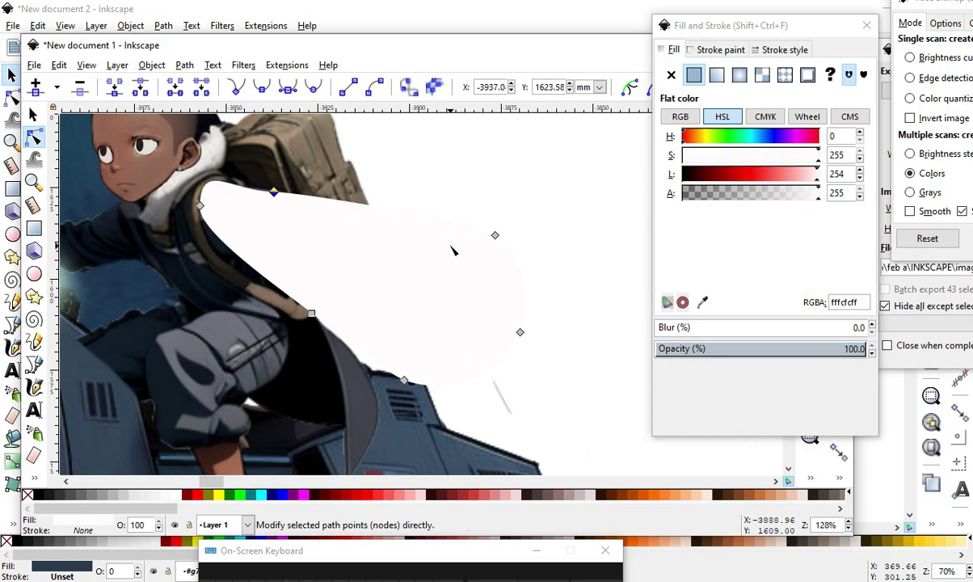
{"action": "left_click", "coordinate": [396, 209]}
{"action": "double_click", "coordinate": [387, 206]}
{"action": "left_click_drag", "start_coordinate": [388, 206], "coordinate": [362, 210]}
Move the white path's bottom node to the coat's rear edge, about X -3910, Y 1575 mm, and check the covered arm with nothing selected.
{"action": "scroll", "coordinate": [347, 214], "scroll_direction": "down", "scroll_amount": 1}
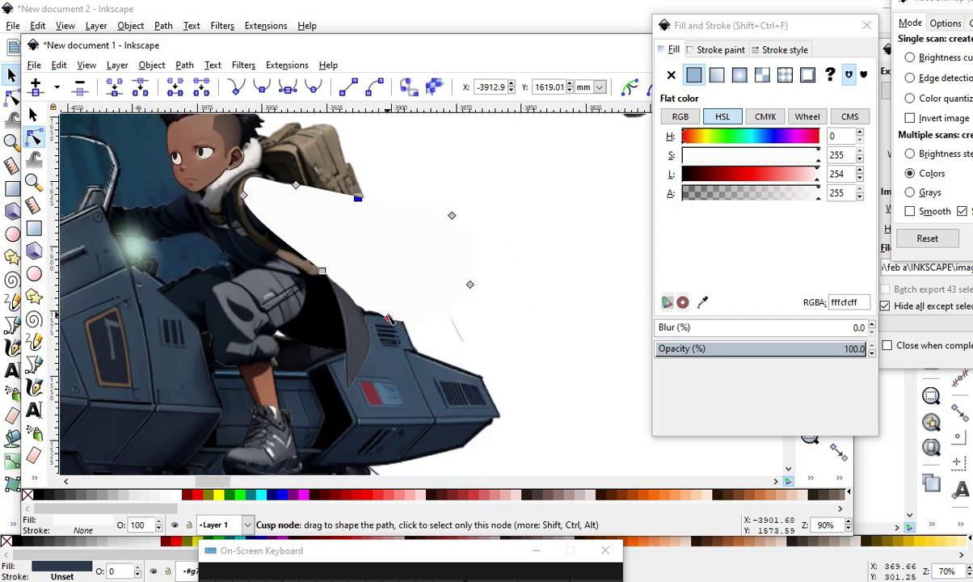
{"action": "left_click_drag", "start_coordinate": [390, 319], "coordinate": [369, 313]}
{"action": "scroll", "coordinate": [483, 254], "scroll_direction": "down", "scroll_amount": 2}
{"action": "scroll", "coordinate": [452, 189], "scroll_direction": "up", "scroll_amount": 2}
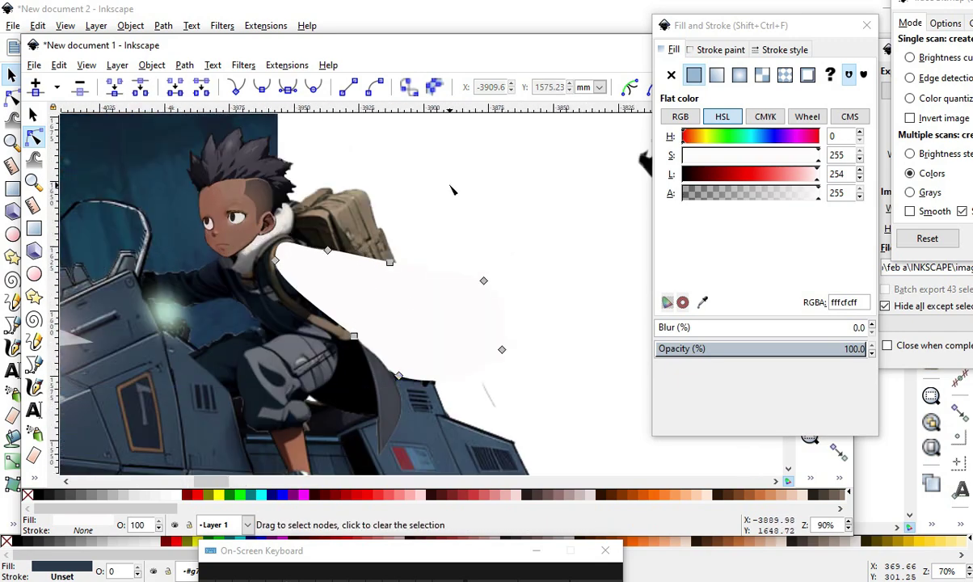
{"action": "key", "text": "Escape"}
{"action": "scroll", "coordinate": [310, 298], "scroll_direction": "up", "scroll_amount": 1}
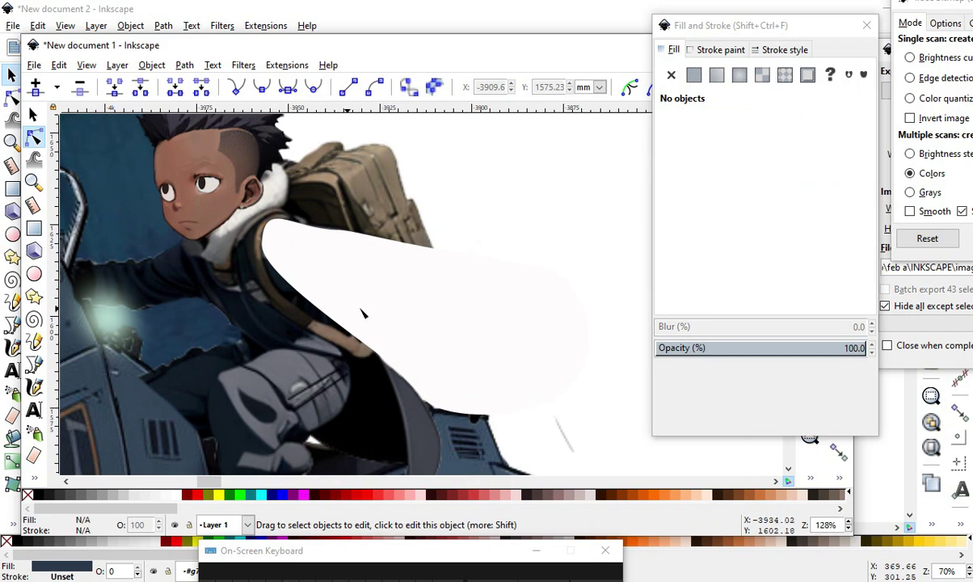
{"action": "scroll", "coordinate": [362, 313], "scroll_direction": "up", "scroll_amount": 1}
{"action": "scroll", "coordinate": [440, 358], "scroll_direction": "down", "scroll_amount": 1}
{"action": "scroll", "coordinate": [380, 303], "scroll_direction": "down", "scroll_amount": 1}
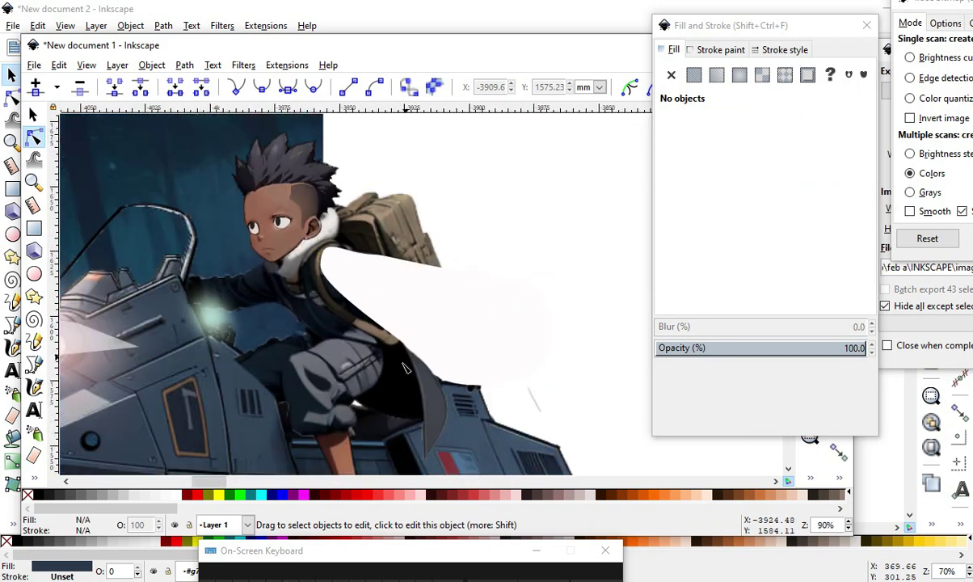
Draw a narrow red ellipse with radii of about 7 by 23 mm behind the rider, and fill its area with the Paint Bucket.
{"action": "left_click", "coordinate": [34, 274]}
{"action": "left_click_drag", "start_coordinate": [498, 152], "coordinate": [532, 268]}
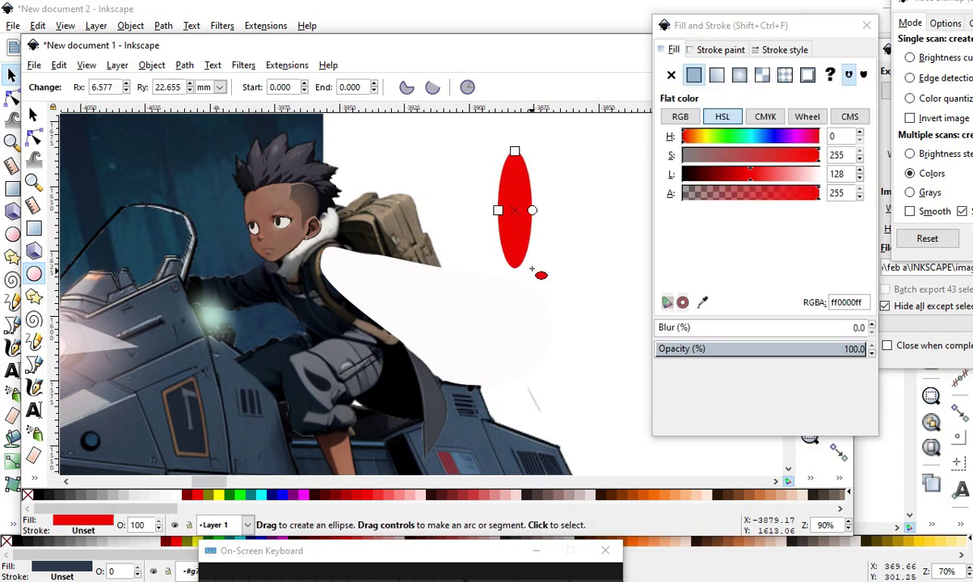
{"action": "left_click", "coordinate": [34, 478]}
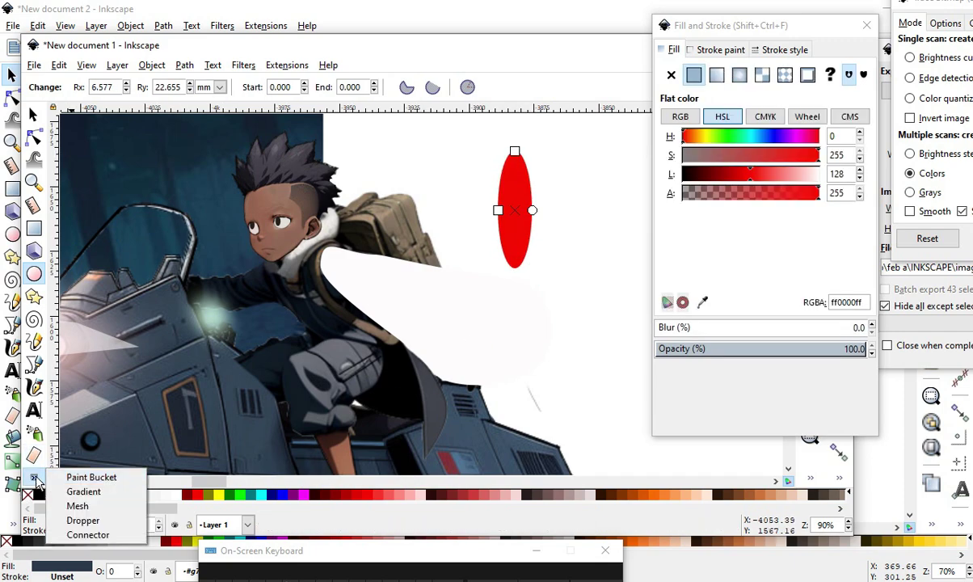
{"action": "left_click", "coordinate": [72, 477]}
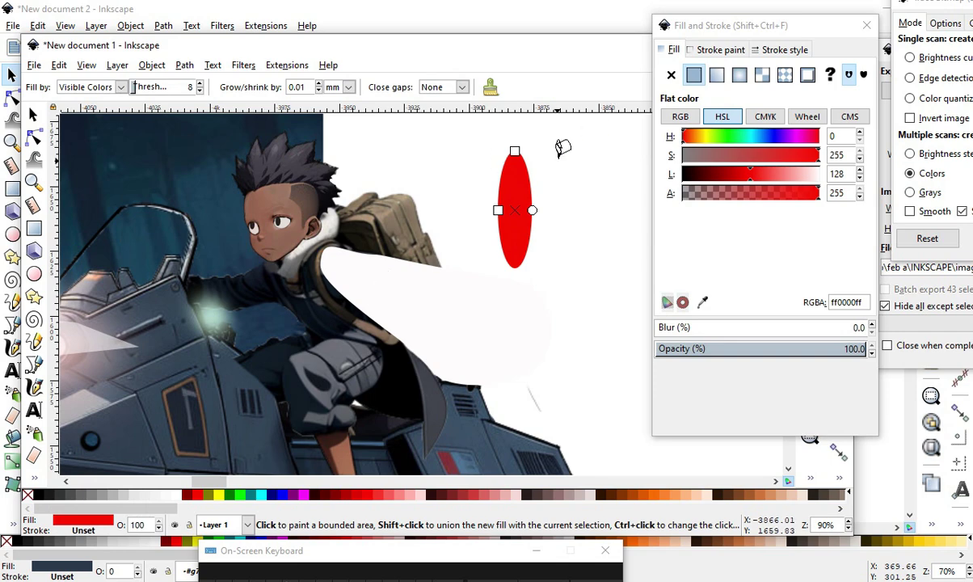
{"action": "left_click", "coordinate": [517, 166]}
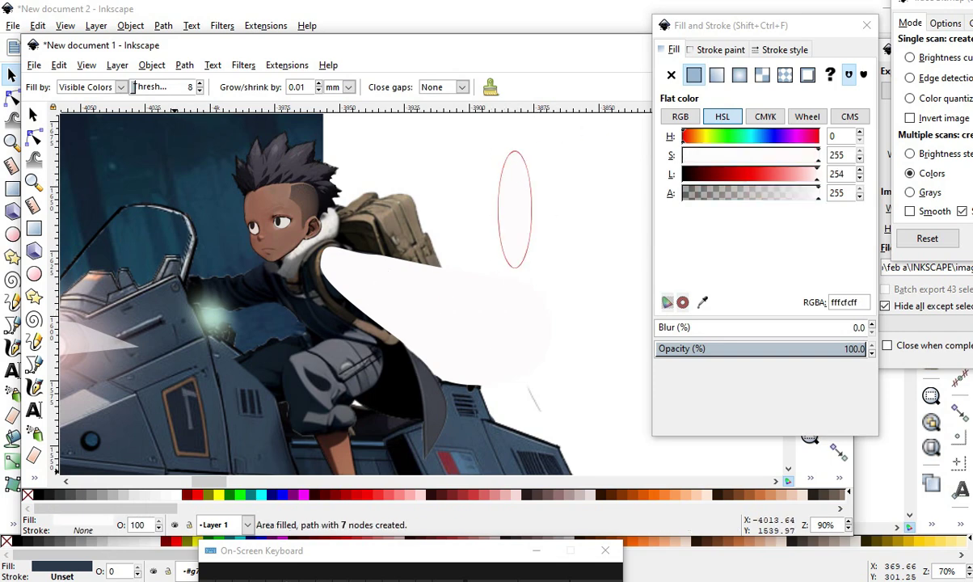
Recolour the new narrow path with the Dropper, sampling the dark colour 0c121aff from the rider's jacket.
{"action": "left_click", "coordinate": [34, 475]}
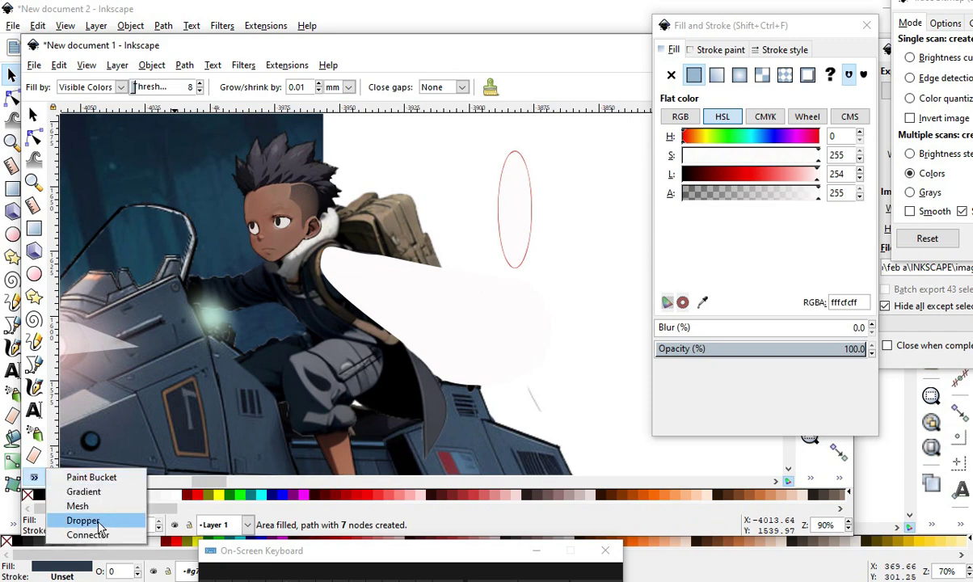
{"action": "left_click", "coordinate": [95, 494]}
{"action": "left_click", "coordinate": [311, 305]}
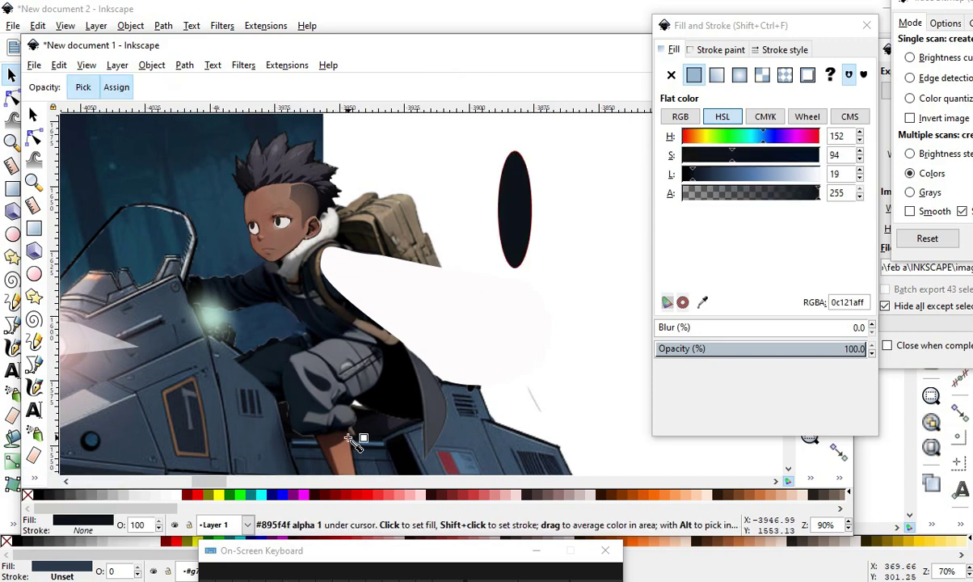
{"action": "left_click", "coordinate": [33, 115]}
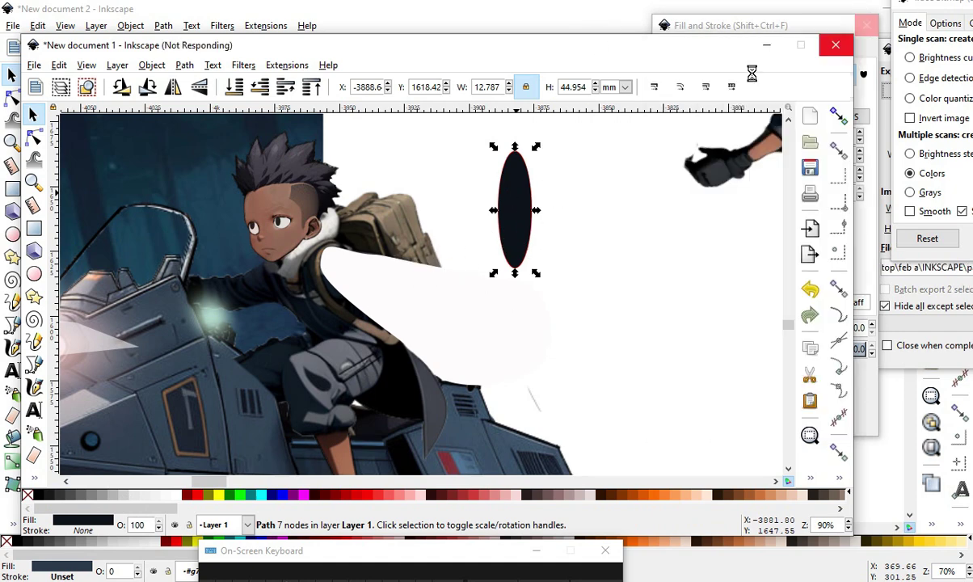
Minimise the New document 2 window and return to the rider and dark ellipse in New document 1.
{"action": "left_click", "coordinate": [883, 10]}
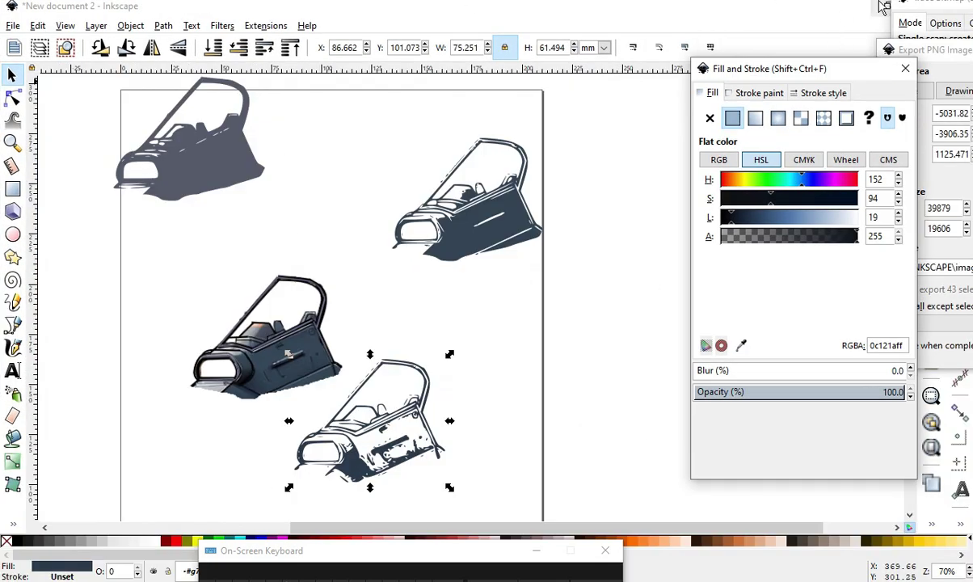
{"action": "left_click", "coordinate": [883, 8]}
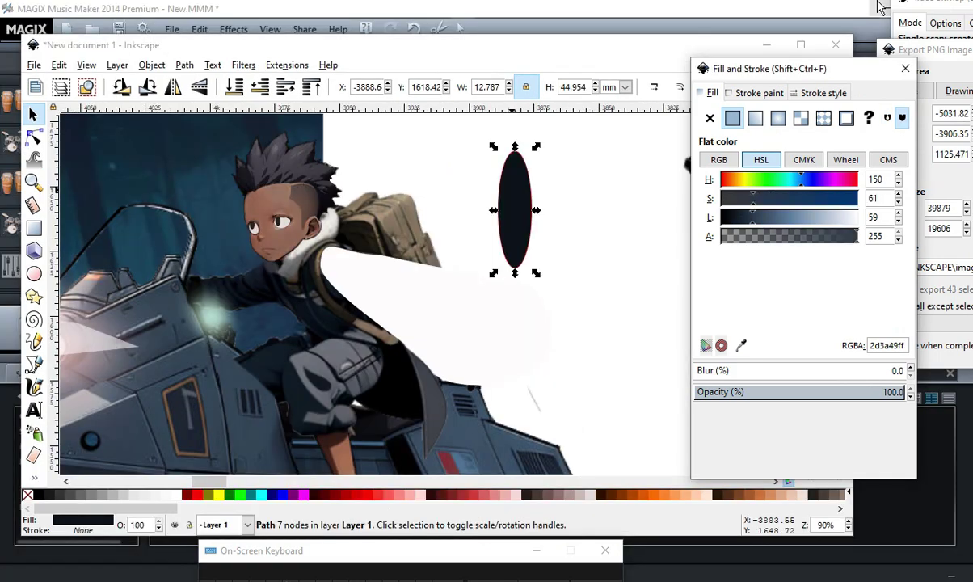
{"action": "scroll", "coordinate": [574, 335], "scroll_direction": "down", "scroll_amount": 2}
{"action": "scroll", "coordinate": [653, 310], "scroll_direction": "up", "scroll_amount": 1}
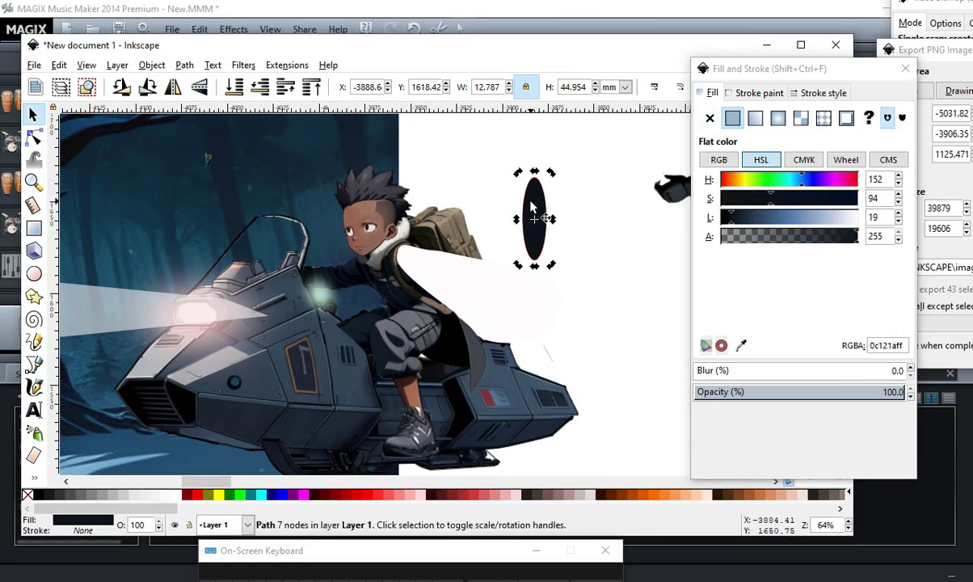
Move the dark path onto the rider's upper arm and stretch its rear node to the back edge, about X -3930, Y 1594 mm.
{"action": "left_click_drag", "start_coordinate": [534, 234], "coordinate": [402, 269]}
{"action": "scroll", "coordinate": [578, 321], "scroll_direction": "up", "scroll_amount": 1}
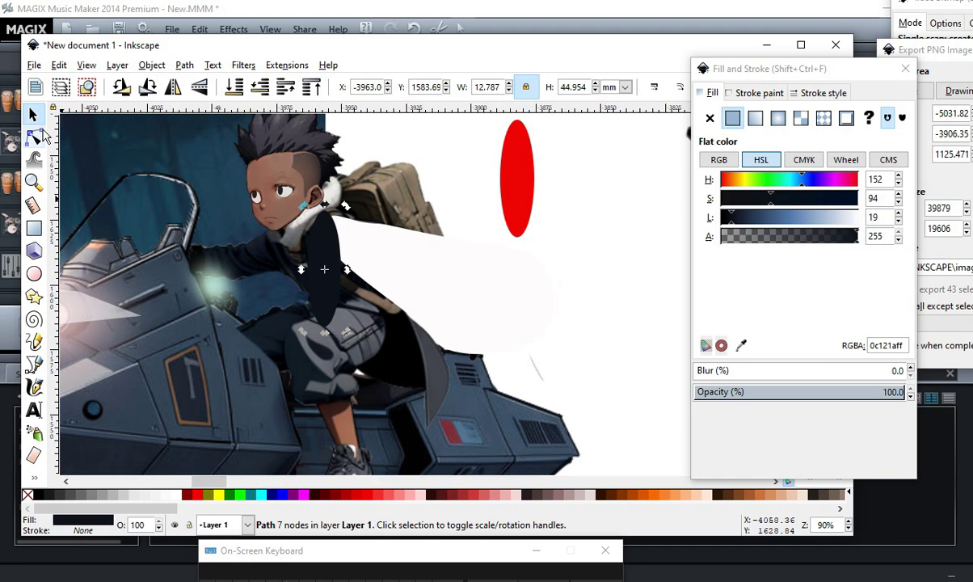
{"action": "left_click", "coordinate": [35, 136]}
{"action": "left_click_drag", "start_coordinate": [342, 261], "coordinate": [393, 302]}
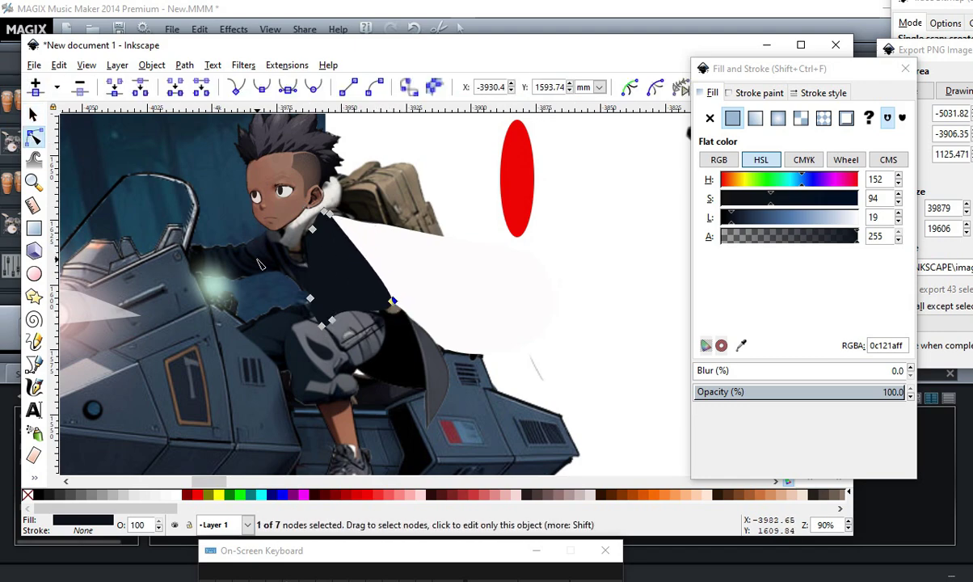
Reshape the dark path's inner and lower edges to follow the jacket strap, placing its rear corner at about X -3928, Y 1589 mm.
{"action": "left_click", "coordinate": [320, 279]}
{"action": "left_click_drag", "start_coordinate": [323, 282], "coordinate": [350, 286]}
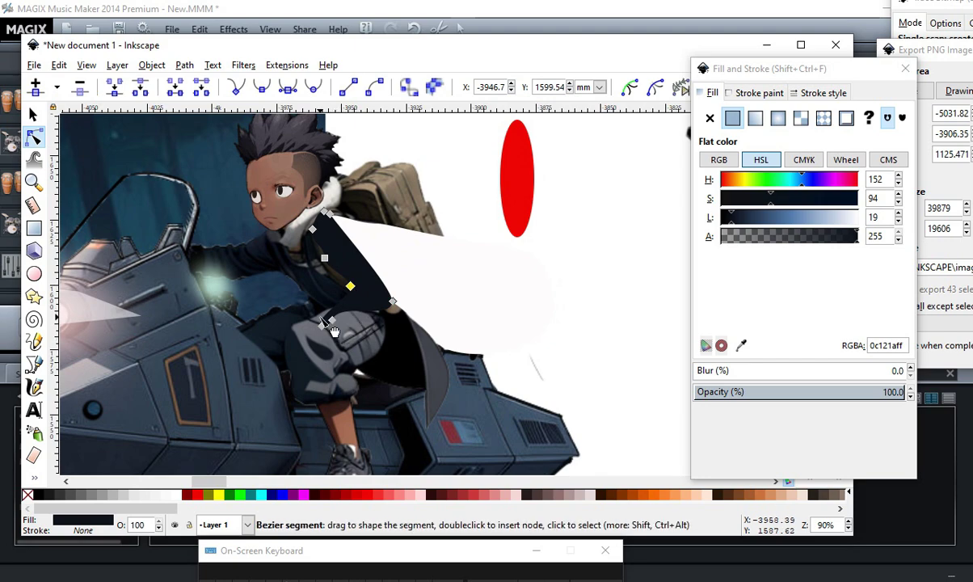
{"action": "left_click_drag", "start_coordinate": [331, 323], "coordinate": [399, 312]}
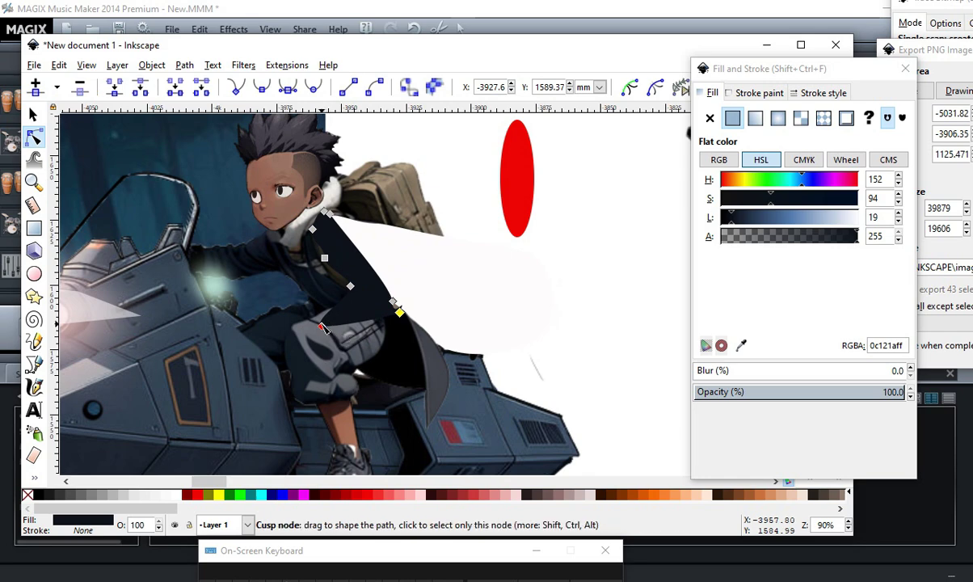
{"action": "mouse_move", "coordinate": [321, 328]}
{"action": "left_mouse_down"}
{"action": "mouse_move", "coordinate": [451, 202]}
{"action": "mouse_move", "coordinate": [462, 217]}
{"action": "mouse_move", "coordinate": [340, 298]}
{"action": "mouse_move", "coordinate": [349, 272]}
{"action": "left_mouse_up"}
{"action": "left_click", "coordinate": [299, 352]}
{"action": "scroll", "coordinate": [312, 284], "scroll_direction": "down", "scroll_amount": 1}
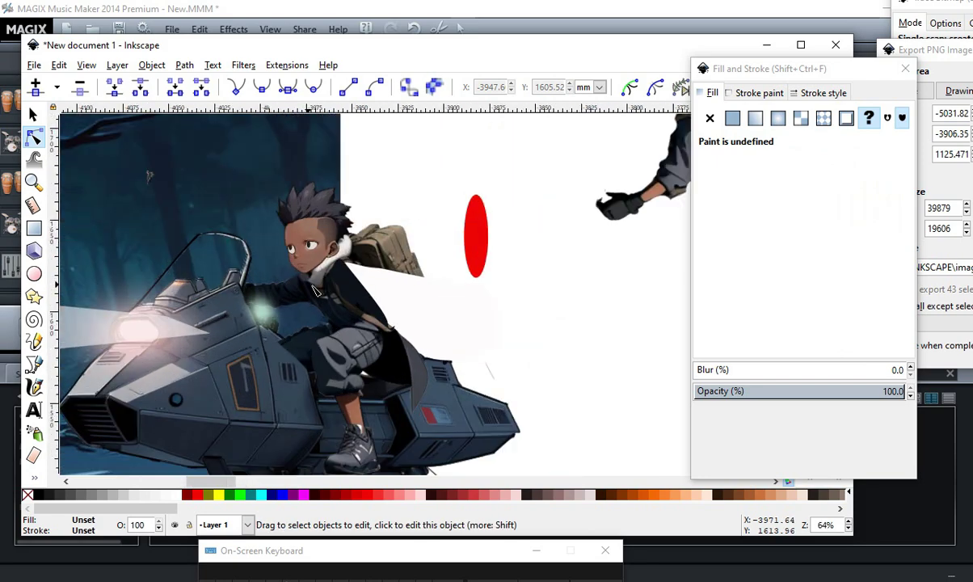
Pull the dark path's upper rear node outward to round the shoulder, at about X -3944, Y 1625 mm, and clear the selection.
{"action": "scroll", "coordinate": [315, 291], "scroll_direction": "up", "scroll_amount": 2}
{"action": "left_click", "coordinate": [393, 291]}
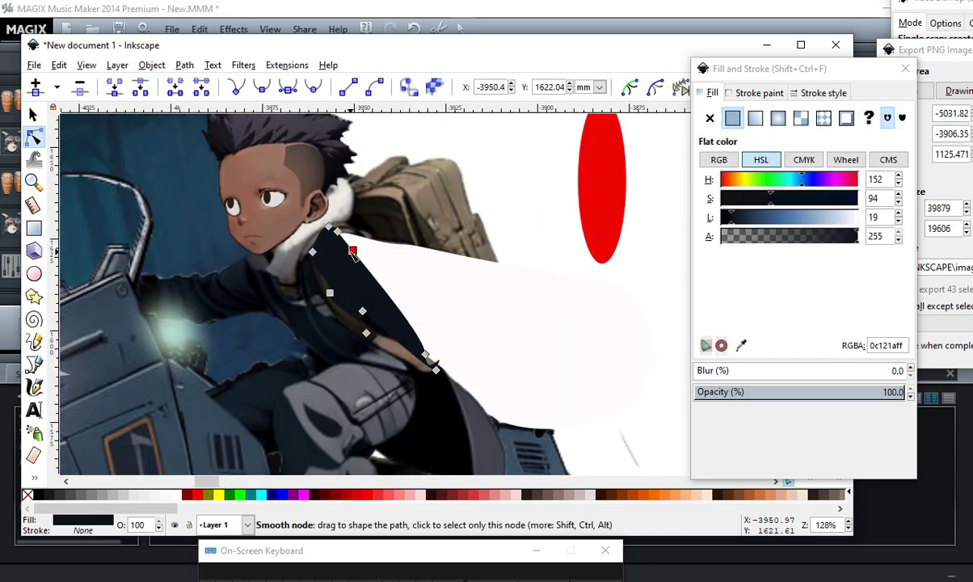
{"action": "left_click_drag", "start_coordinate": [352, 252], "coordinate": [376, 245]}
{"action": "scroll", "coordinate": [375, 244], "scroll_direction": "down", "scroll_amount": 3}
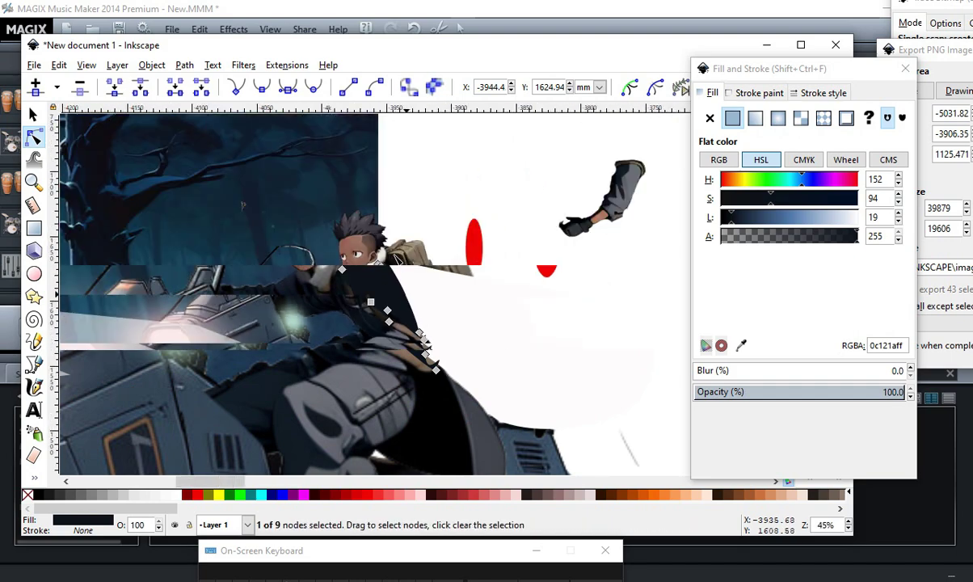
{"action": "left_click", "coordinate": [363, 148]}
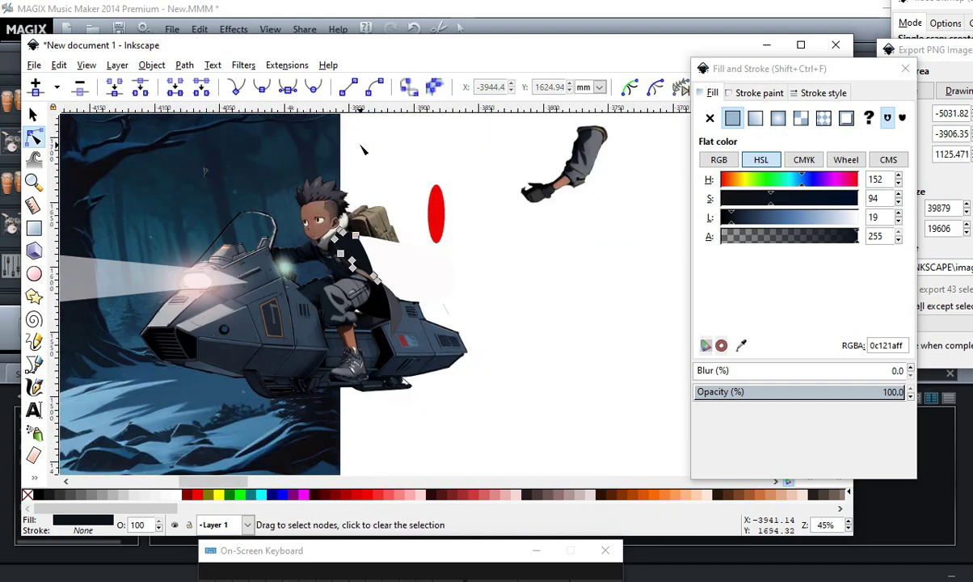
{"action": "left_click", "coordinate": [363, 148]}
Move the dark path's top node down from the fur collar, to about X -3958, Y 1617 mm.
{"action": "scroll", "coordinate": [423, 332], "scroll_direction": "up", "scroll_amount": 1}
{"action": "scroll", "coordinate": [350, 215], "scroll_direction": "up", "scroll_amount": 1}
{"action": "scroll", "coordinate": [380, 271], "scroll_direction": "down", "scroll_amount": 1}
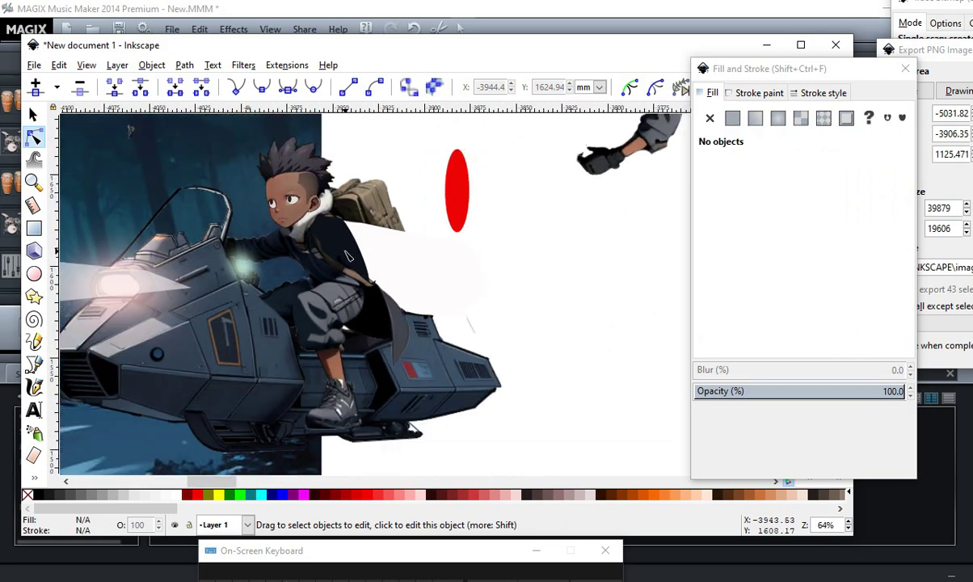
{"action": "scroll", "coordinate": [326, 238], "scroll_direction": "up", "scroll_amount": 2}
{"action": "left_click", "coordinate": [311, 218]}
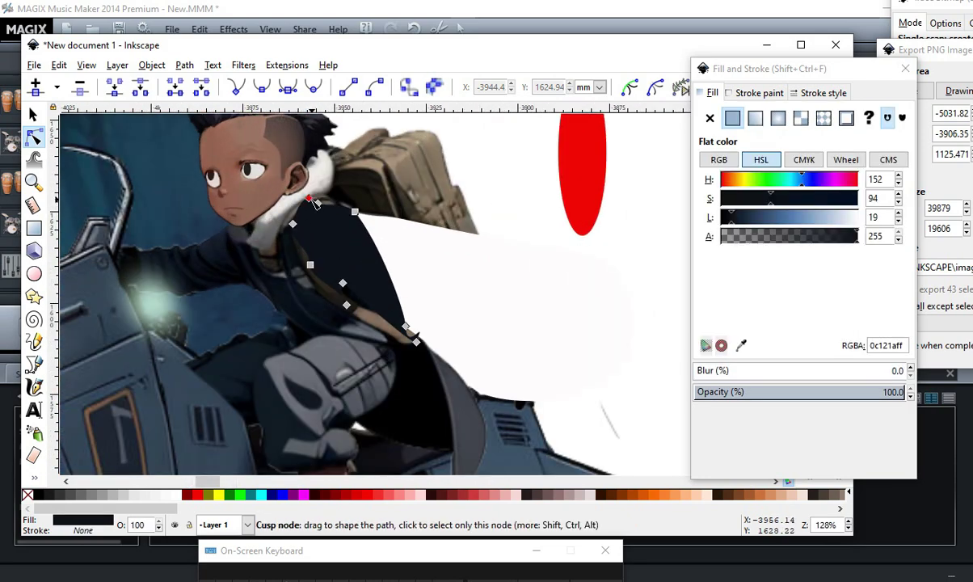
{"action": "left_click_drag", "start_coordinate": [315, 204], "coordinate": [307, 247]}
{"action": "scroll", "coordinate": [398, 279], "scroll_direction": "down", "scroll_amount": 2}
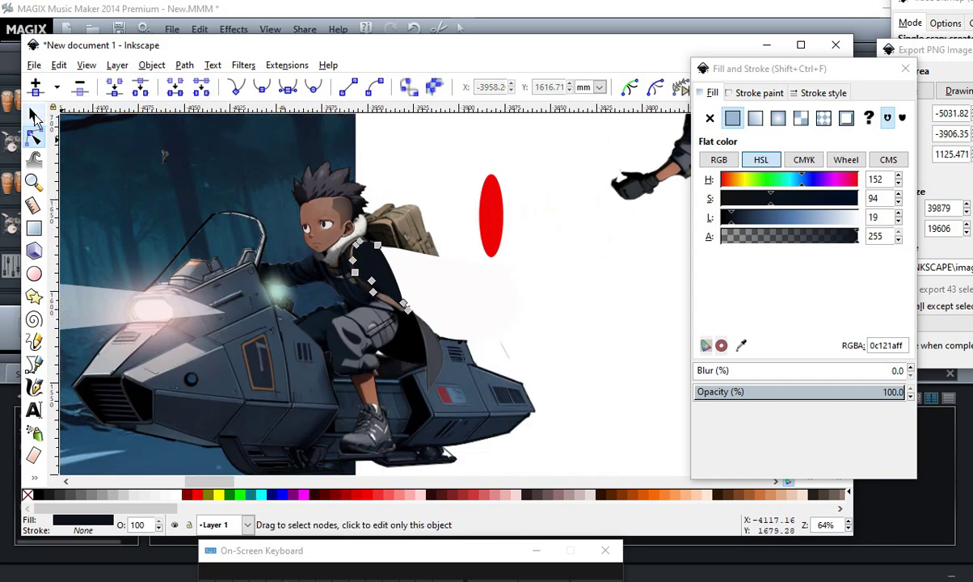
Move the narrow red ellipse away from the rider, to about X -3810, Y 1520 mm.
{"action": "left_click", "coordinate": [33, 116]}
{"action": "left_click", "coordinate": [481, 220]}
{"action": "left_click_drag", "start_coordinate": [504, 231], "coordinate": [631, 400]}
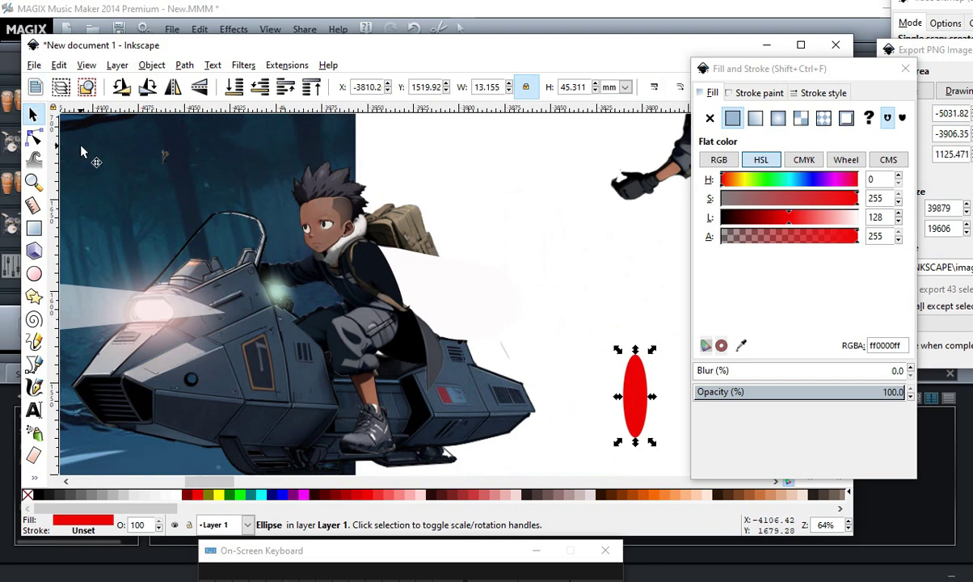
Extend the white path's upper edge with a node behind the rider's neck, at about X -3950, Y 1643 mm.
{"action": "left_click", "coordinate": [33, 138]}
{"action": "scroll", "coordinate": [388, 178], "scroll_direction": "up", "scroll_amount": 2}
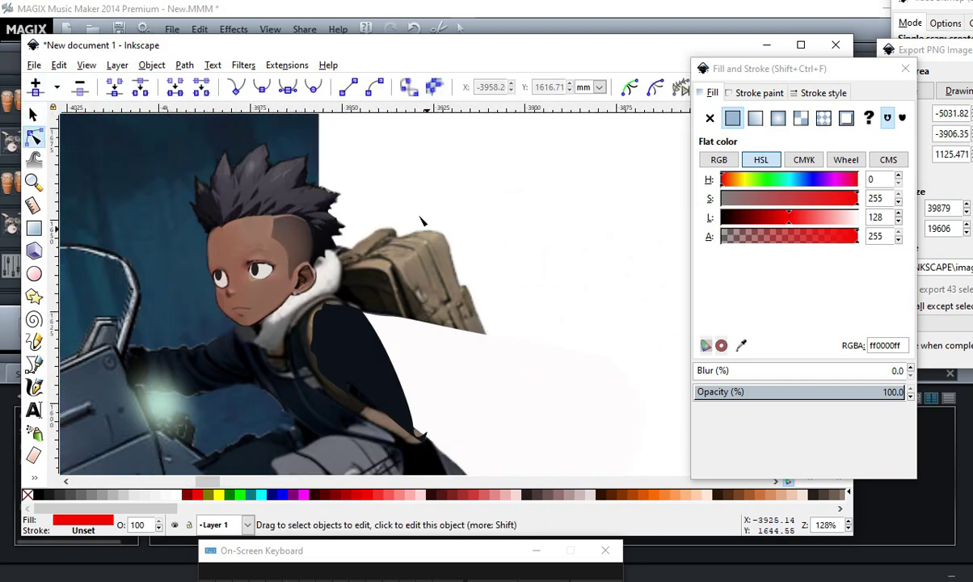
{"action": "left_click", "coordinate": [456, 347]}
{"action": "left_click", "coordinate": [447, 327]}
{"action": "left_click_drag", "start_coordinate": [446, 327], "coordinate": [355, 254]}
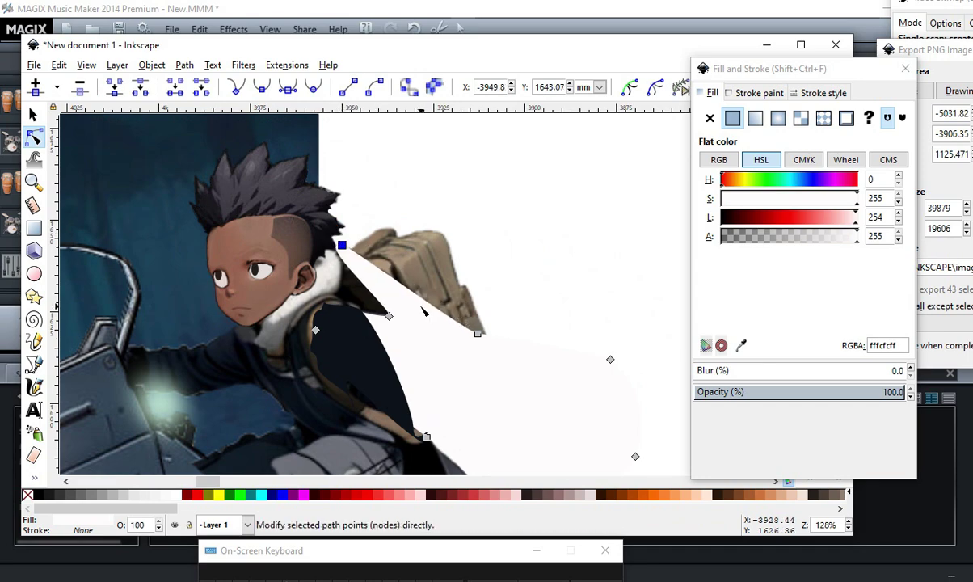
Add nodes to the white path and pull them out over the backpack, to about X -3927, Y 1661 and X -3900, Y 1610 mm.
{"action": "double_click", "coordinate": [398, 285]}
{"action": "left_click_drag", "start_coordinate": [397, 285], "coordinate": [425, 177]}
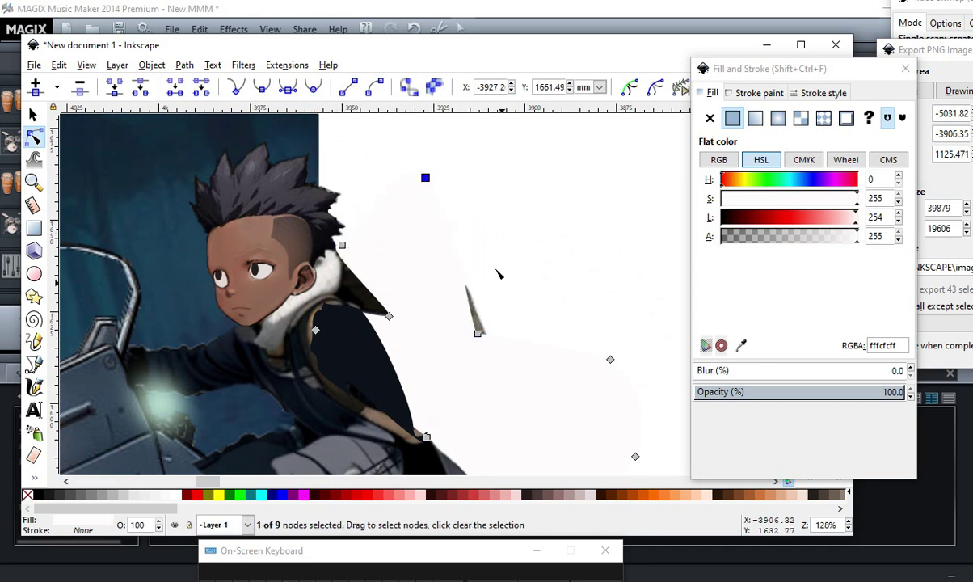
{"action": "double_click", "coordinate": [474, 316]}
{"action": "left_click_drag", "start_coordinate": [475, 316], "coordinate": [526, 367]}
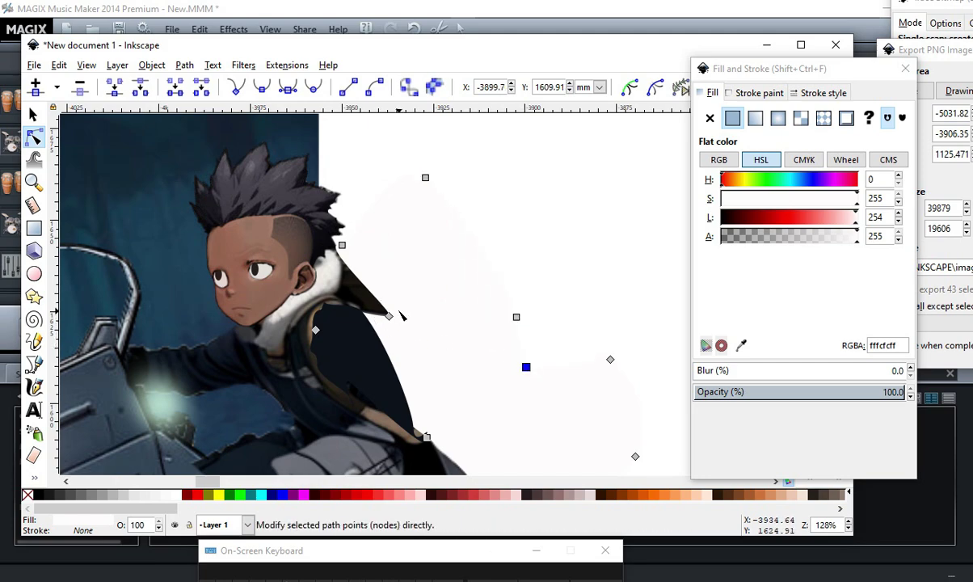
Fit the white path closely around the rear of the fur collar, adding a node at about X -3948, Y 1637 mm.
{"action": "left_click_drag", "start_coordinate": [380, 305], "coordinate": [357, 338]}
{"action": "double_click", "coordinate": [336, 290]}
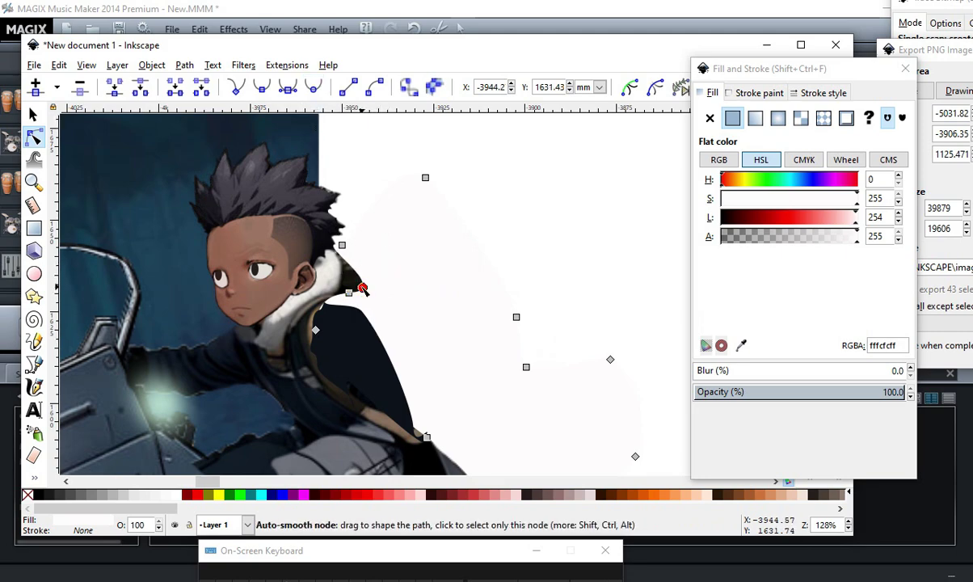
{"action": "left_click_drag", "start_coordinate": [362, 288], "coordinate": [353, 254]}
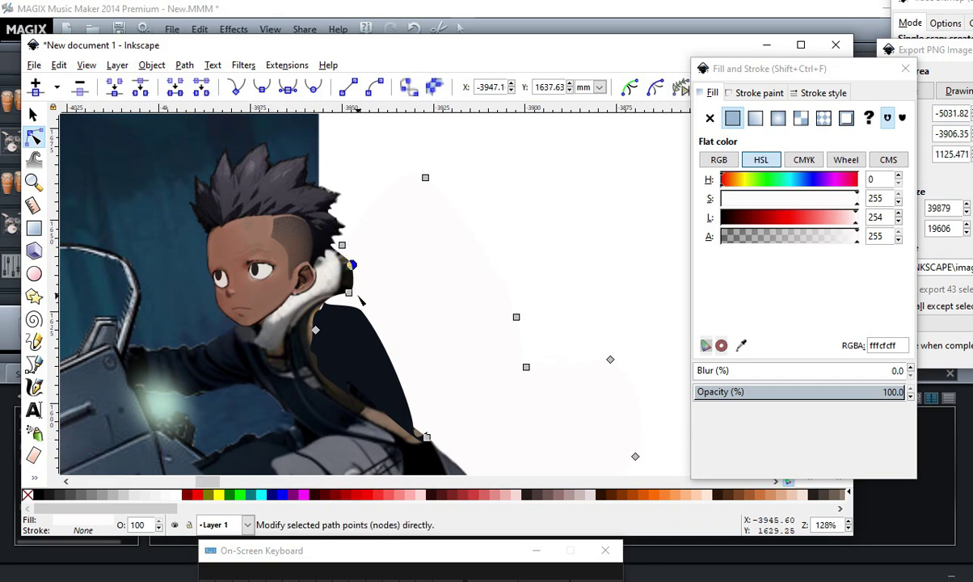
{"action": "left_click_drag", "start_coordinate": [348, 292], "coordinate": [347, 265]}
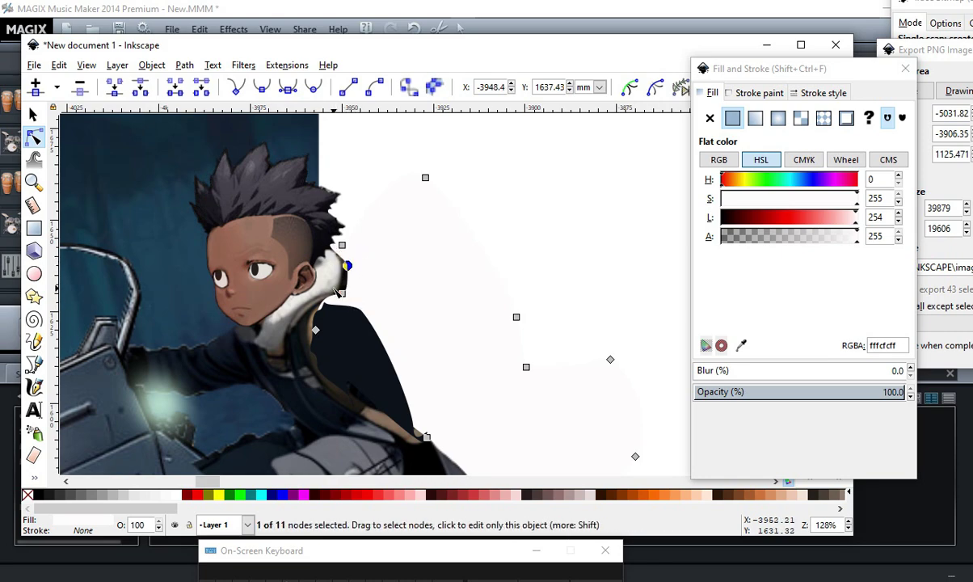
{"action": "key", "text": "Escape"}
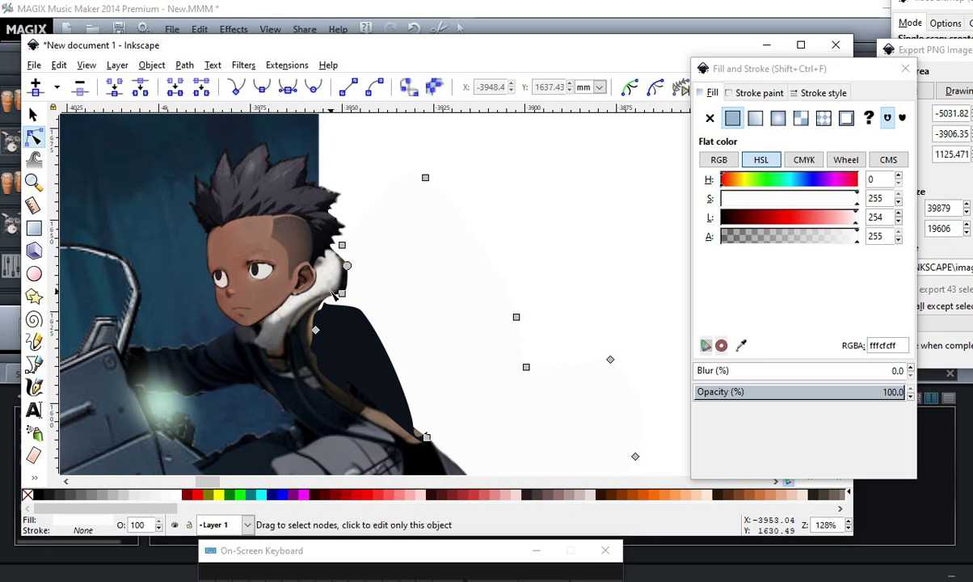
{"action": "left_click_drag", "start_coordinate": [341, 293], "coordinate": [337, 293]}
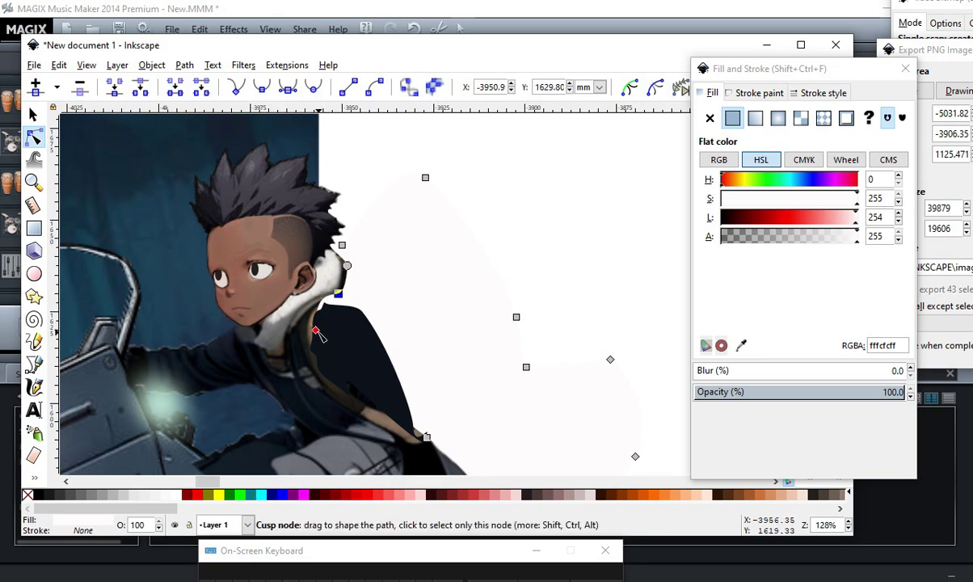
Move the white path's lower inner node onto the shoulder, about X -3943, Y 1620 mm, and check the result with nothing selected.
{"action": "left_click_drag", "start_coordinate": [320, 334], "coordinate": [372, 336]}
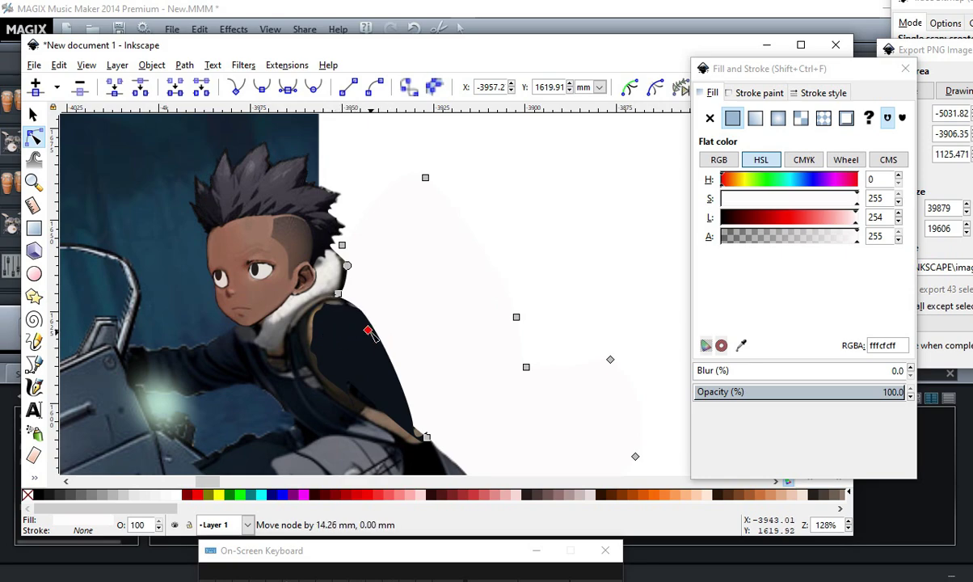
{"action": "key", "text": "minus"}
{"action": "key", "text": "minus"}
{"action": "key", "text": "Escape"}
{"action": "key", "text": "Escape"}
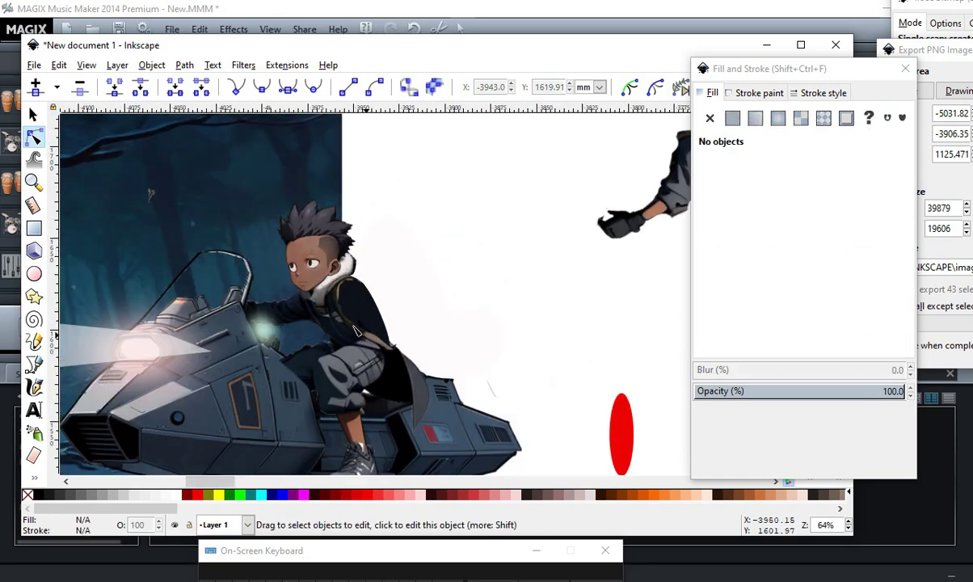
{"action": "scroll", "coordinate": [329, 305], "scroll_direction": "down", "scroll_amount": 2}
{"action": "scroll", "coordinate": [369, 323], "scroll_direction": "up", "scroll_amount": 2}
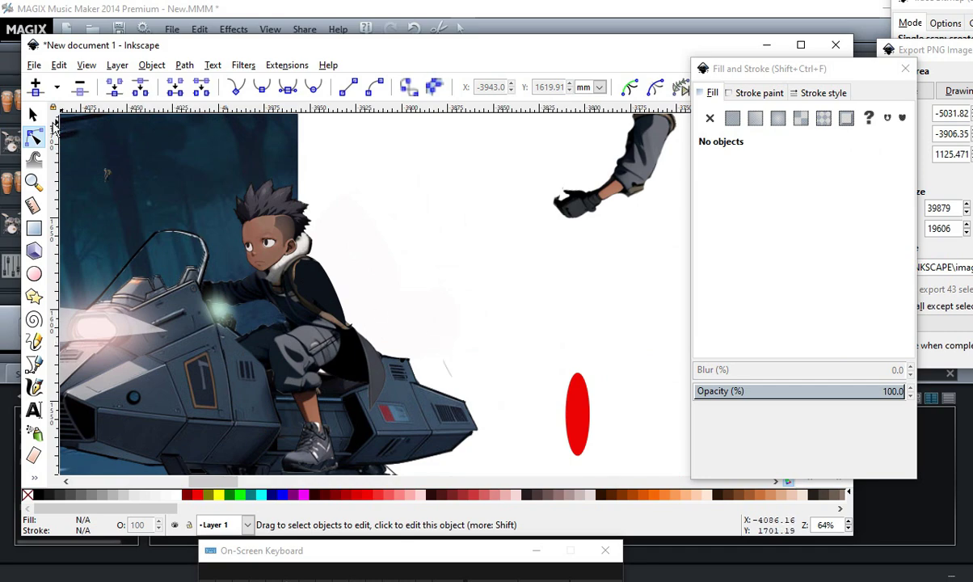
Move the detached arm image to the white area above and behind the rider, about X -3820, Y 1682 mm.
{"action": "left_click", "coordinate": [33, 114]}
{"action": "left_click", "coordinate": [614, 153]}
{"action": "left_click_drag", "start_coordinate": [629, 126], "coordinate": [518, 227]}
{"action": "left_click", "coordinate": [640, 147]}
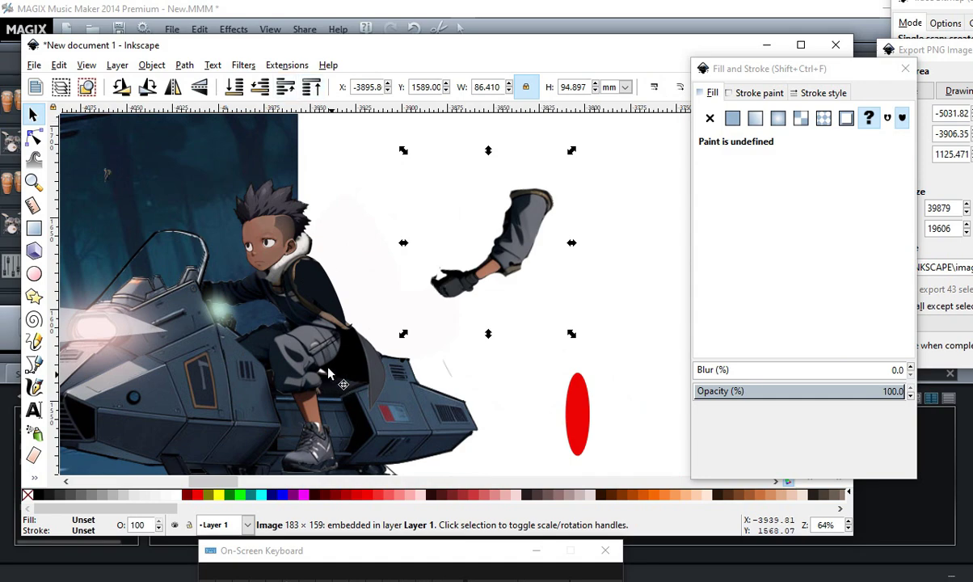
{"action": "scroll", "coordinate": [304, 304], "scroll_direction": "down", "scroll_amount": 2}
{"action": "scroll", "coordinate": [304, 305], "scroll_direction": "up", "scroll_amount": 2}
{"action": "left_click", "coordinate": [309, 225]}
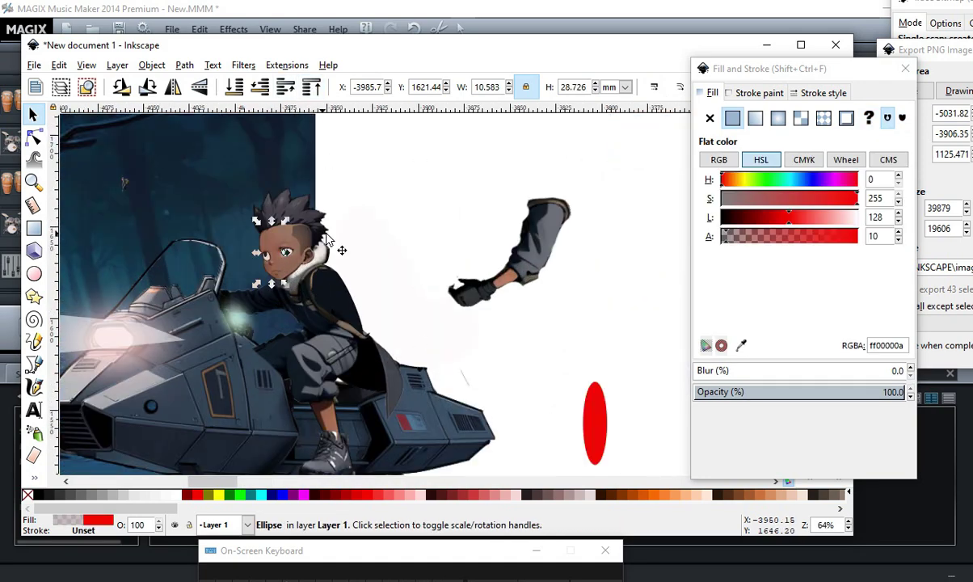
{"action": "left_click", "coordinate": [452, 341]}
{"action": "left_click", "coordinate": [489, 304]}
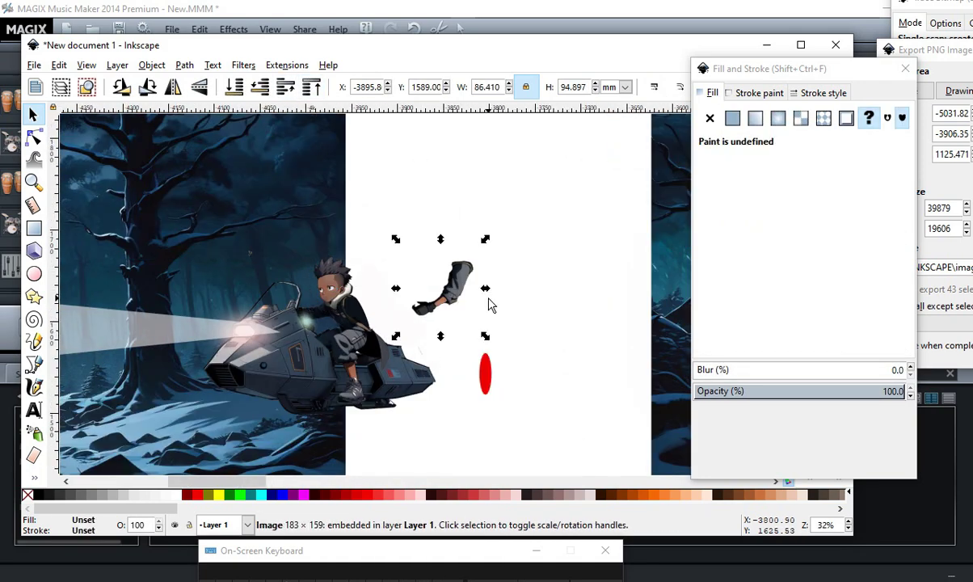
{"action": "left_click_drag", "start_coordinate": [489, 303], "coordinate": [526, 210]}
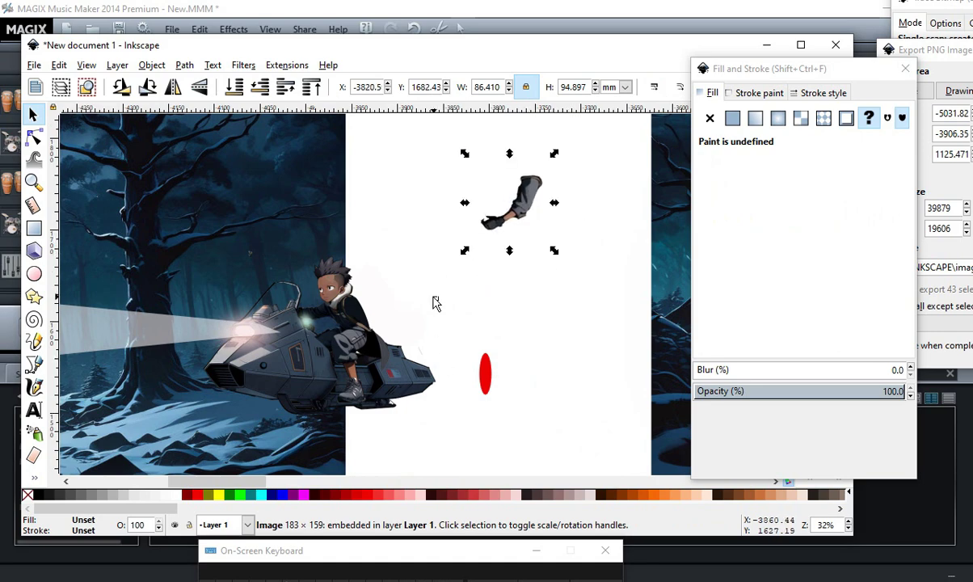
Move the narrow red ellipse farther below the arm image, to about X -3737, Y 1460 mm, and clear the selection.
{"action": "left_click", "coordinate": [485, 373]}
{"action": "left_click_drag", "start_coordinate": [487, 377], "coordinate": [553, 431]}
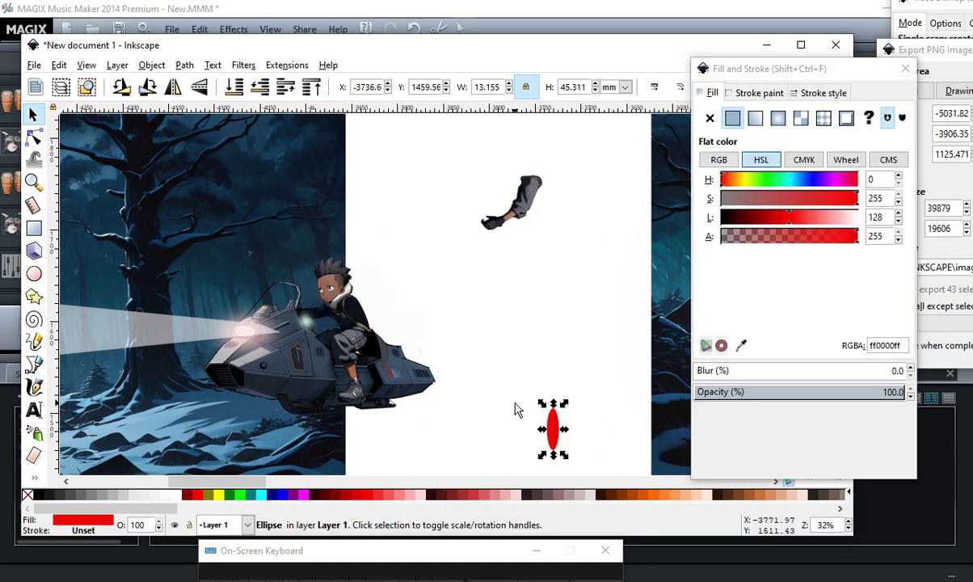
{"action": "left_click", "coordinate": [517, 410]}
{"action": "left_click_drag", "start_coordinate": [370, 200], "coordinate": [303, 337]}
{"action": "key", "text": "e"}
{"action": "left_click_drag", "start_coordinate": [417, 320], "coordinate": [402, 309]}
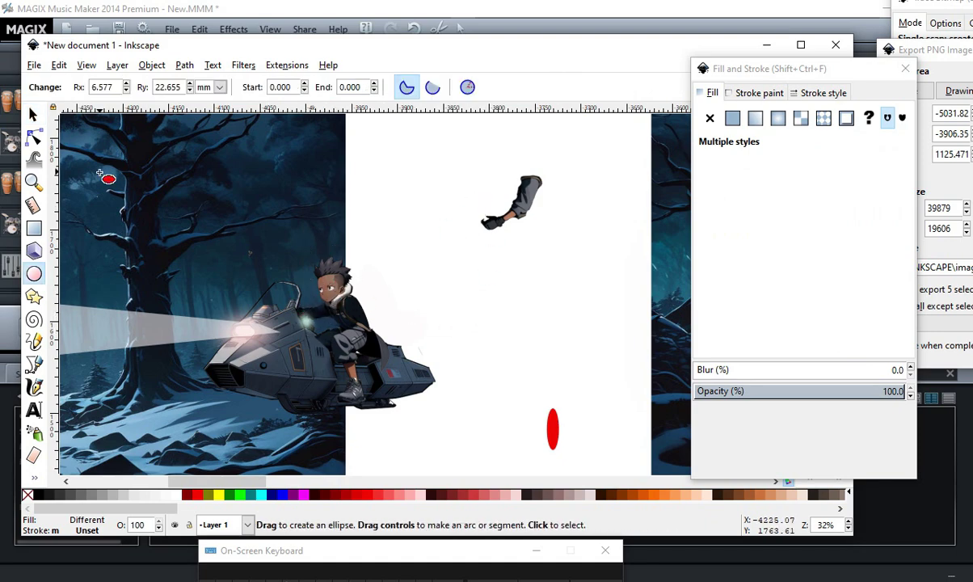
{"action": "left_click", "coordinate": [34, 114]}
{"action": "left_click", "coordinate": [357, 195]}
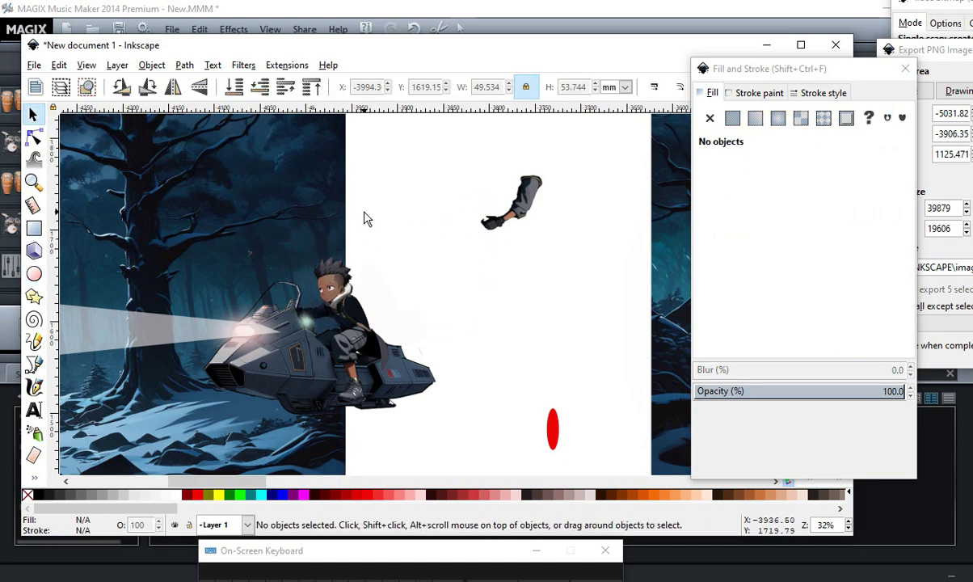
Select the five objects of the rider's head and move them together off the body, to about X -3877, Y 1738 mm.
{"action": "left_click_drag", "start_coordinate": [343, 199], "coordinate": [306, 322]}
{"action": "left_click_drag", "start_coordinate": [333, 274], "coordinate": [442, 166]}
{"action": "scroll", "coordinate": [444, 403], "scroll_direction": "up", "scroll_amount": 1}
{"action": "scroll", "coordinate": [433, 373], "scroll_direction": "up", "scroll_amount": 2}
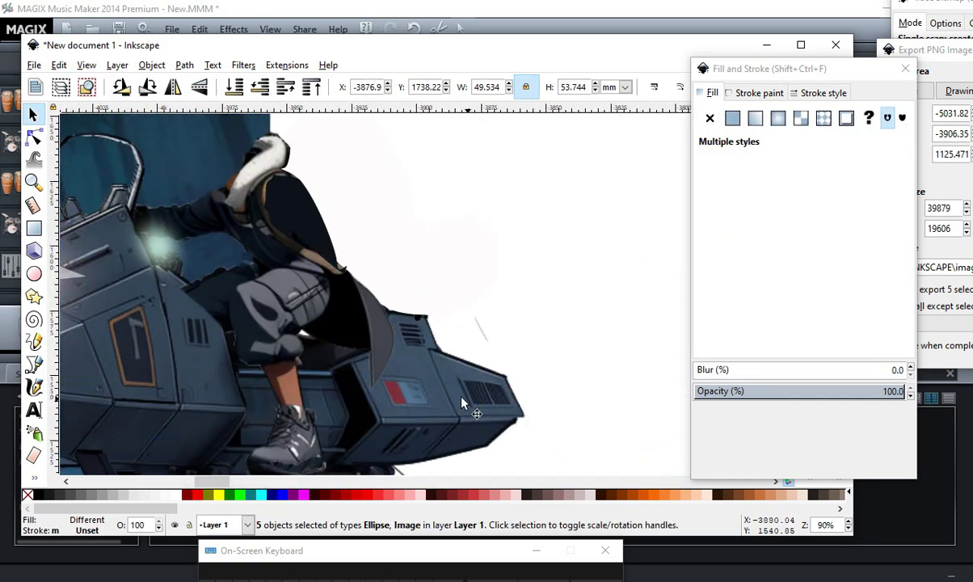
{"action": "scroll", "coordinate": [469, 315], "scroll_direction": "down", "scroll_amount": 2}
{"action": "scroll", "coordinate": [315, 278], "scroll_direction": "up", "scroll_amount": 2}
{"action": "scroll", "coordinate": [416, 313], "scroll_direction": "down", "scroll_amount": 6}
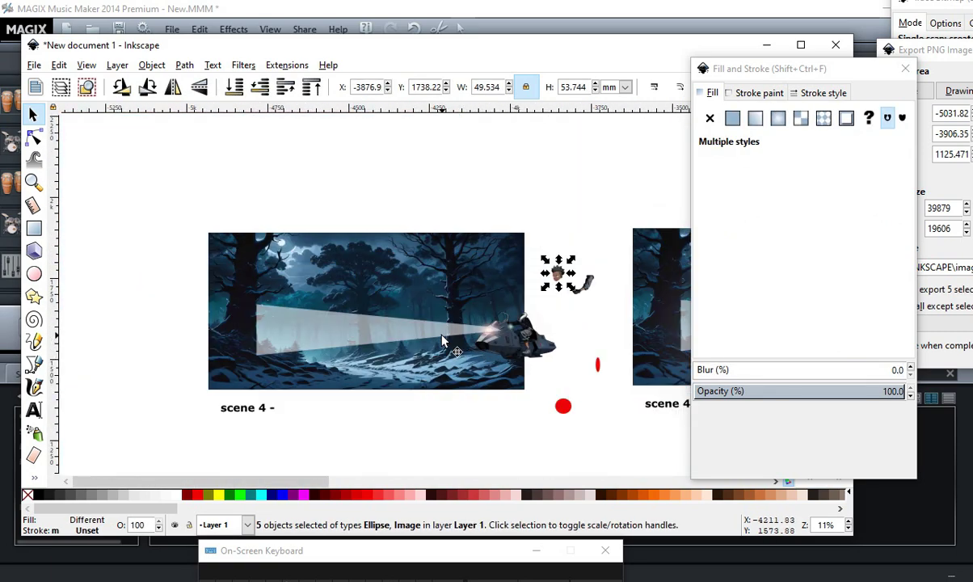
Move the translucent headlight beam off the hoverbike to the upper part of the scene, about X -4964, Y 1797 mm.
{"action": "left_click", "coordinate": [383, 339]}
{"action": "left_click_drag", "start_coordinate": [382, 339], "coordinate": [323, 248]}
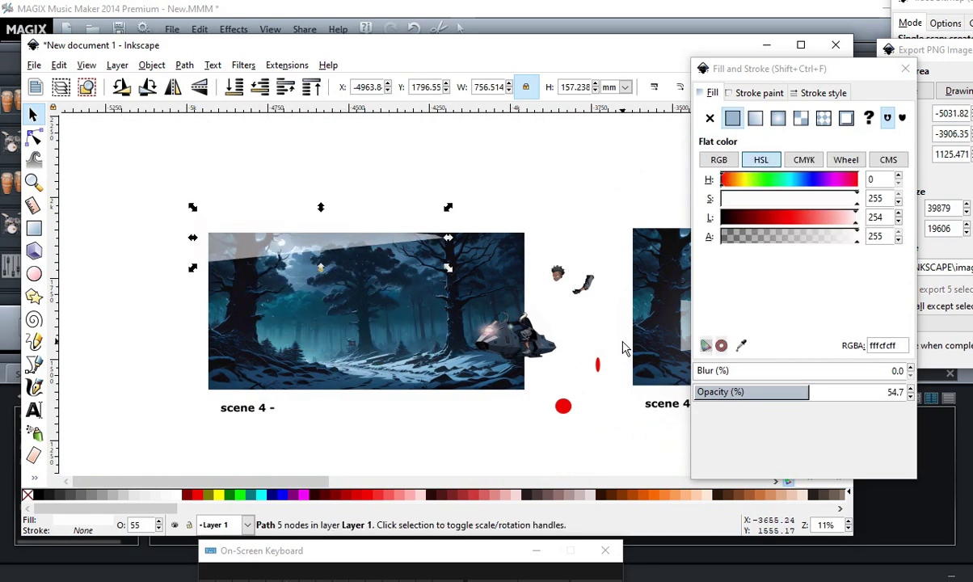
{"action": "scroll", "coordinate": [516, 332], "scroll_direction": "up", "scroll_amount": 4}
{"action": "scroll", "coordinate": [452, 388], "scroll_direction": "down", "scroll_amount": 2}
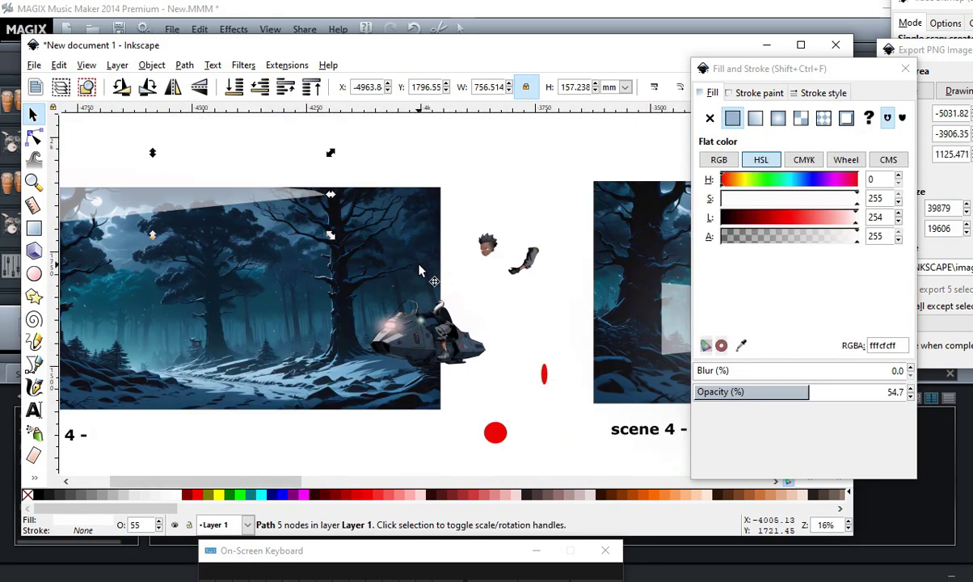
Move the pink headlight glow into the trees, about X -4399, Y 1749 mm, and the green glow onto the hoverbike's nose, about X -4052, Y 1546 mm.
{"action": "left_click_drag", "start_coordinate": [374, 352], "coordinate": [316, 365]}
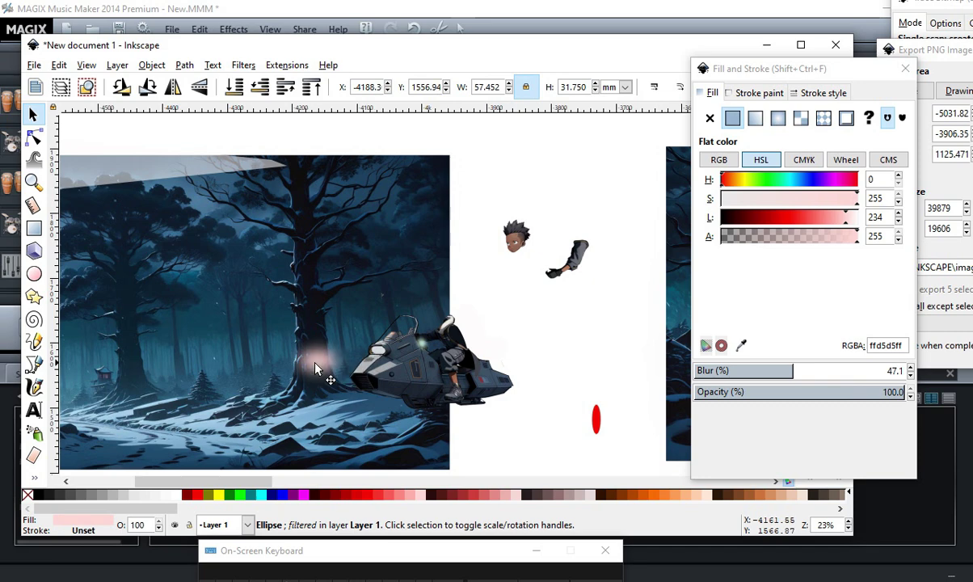
{"action": "scroll", "coordinate": [372, 346], "scroll_direction": "up", "scroll_amount": 2}
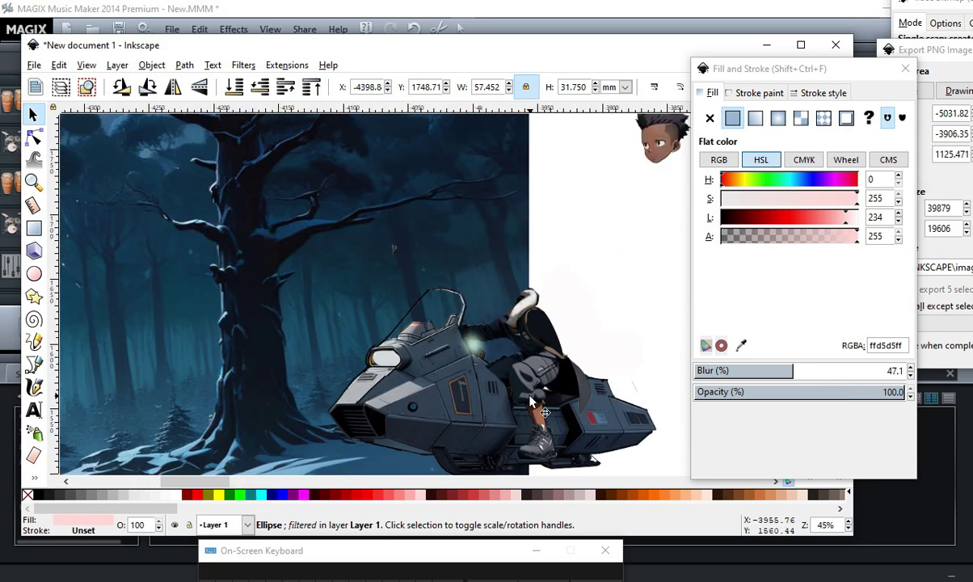
{"action": "left_click", "coordinate": [455, 326]}
{"action": "left_click", "coordinate": [483, 354]}
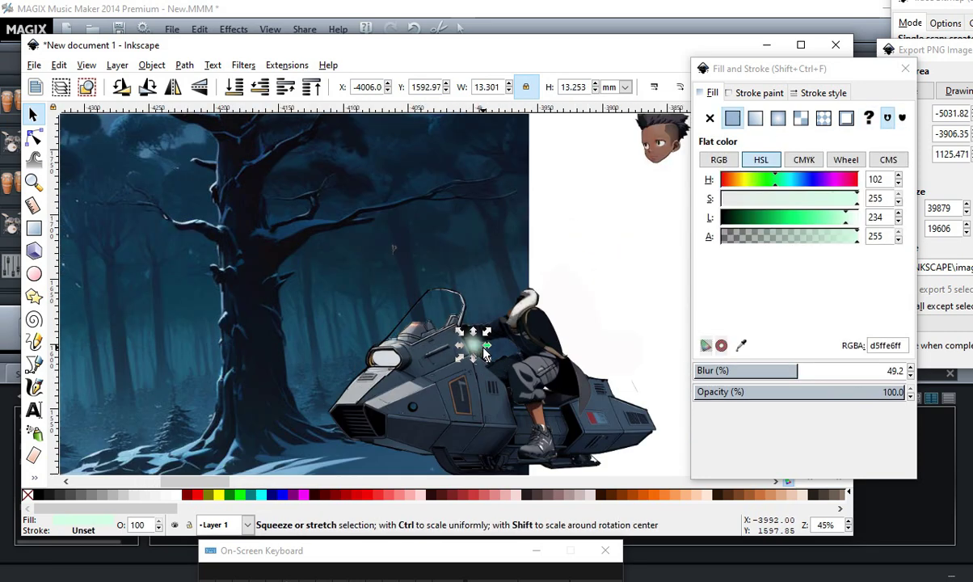
{"action": "left_click_drag", "start_coordinate": [482, 356], "coordinate": [426, 413]}
{"action": "scroll", "coordinate": [426, 414], "scroll_direction": "up", "scroll_amount": 2}
{"action": "scroll", "coordinate": [425, 413], "scroll_direction": "up", "scroll_amount": 1}
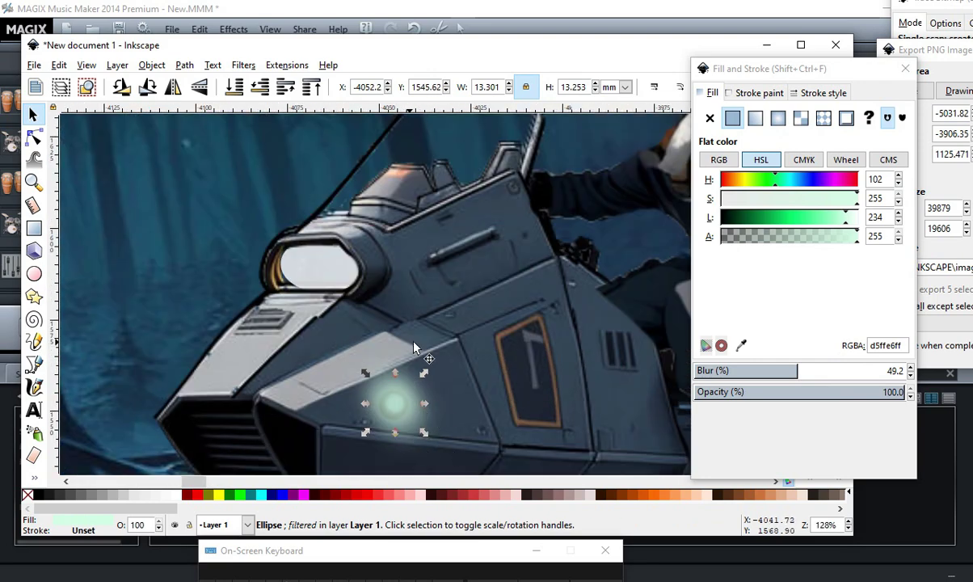
Enlarge the green glow to about 77 by 76 mm and move it into the forest, about X -4662, Y 1696 mm.
{"action": "scroll", "coordinate": [565, 387], "scroll_direction": "down", "scroll_amount": 6}
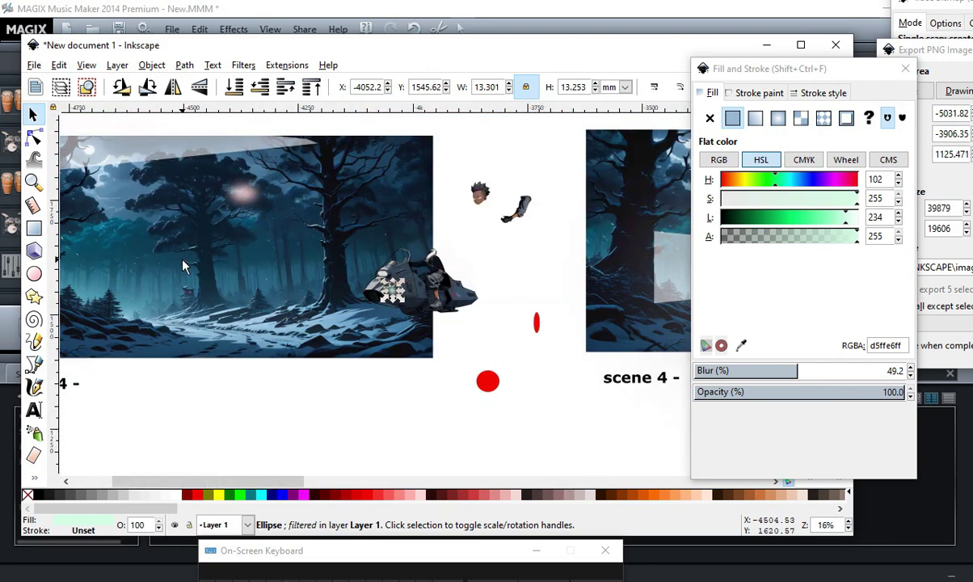
{"action": "scroll", "coordinate": [186, 267], "scroll_direction": "up", "scroll_amount": 3}
{"action": "scroll", "coordinate": [200, 268], "scroll_direction": "down", "scroll_amount": 4}
{"action": "scroll", "coordinate": [505, 429], "scroll_direction": "up", "scroll_amount": 3}
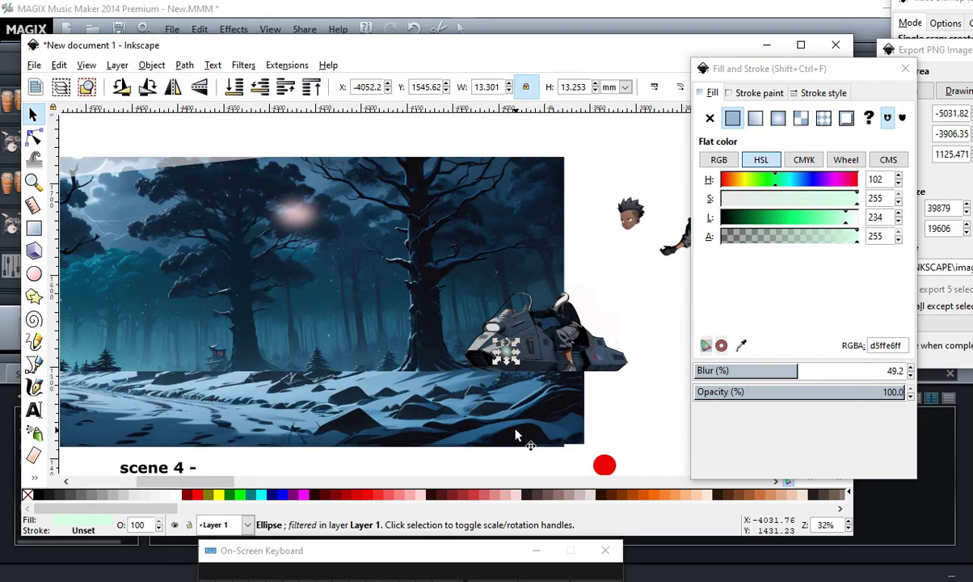
{"action": "scroll", "coordinate": [515, 435], "scroll_direction": "down", "scroll_amount": 1}
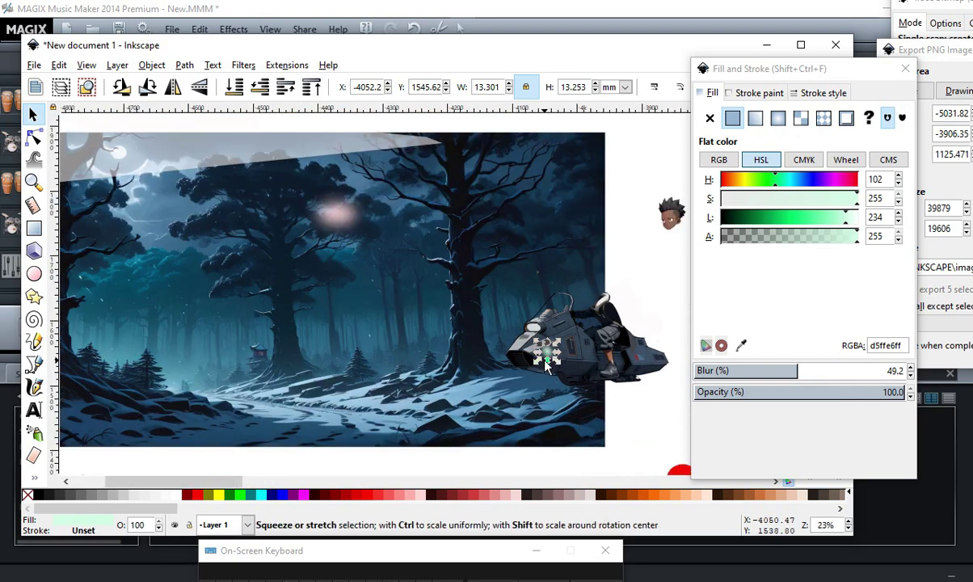
{"action": "left_click_drag", "start_coordinate": [533, 362], "coordinate": [486, 410]}
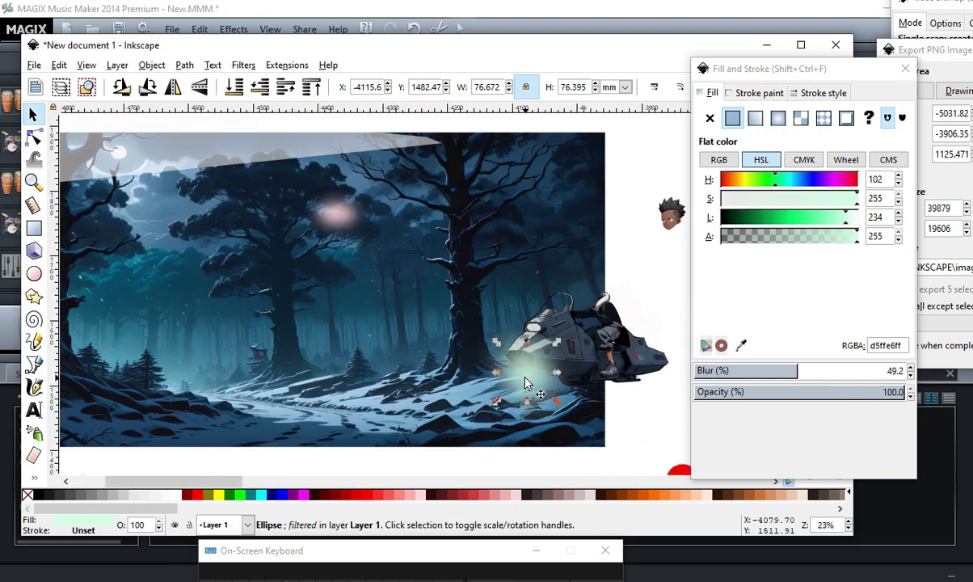
{"action": "left_click_drag", "start_coordinate": [509, 368], "coordinate": [157, 226]}
Examine the hoverbike without its light effects and the separated rider parts beside it, both close up and from a distance.
{"action": "scroll", "coordinate": [303, 275], "scroll_direction": "down", "scroll_amount": 2}
{"action": "scroll", "coordinate": [646, 315], "scroll_direction": "up", "scroll_amount": 2}
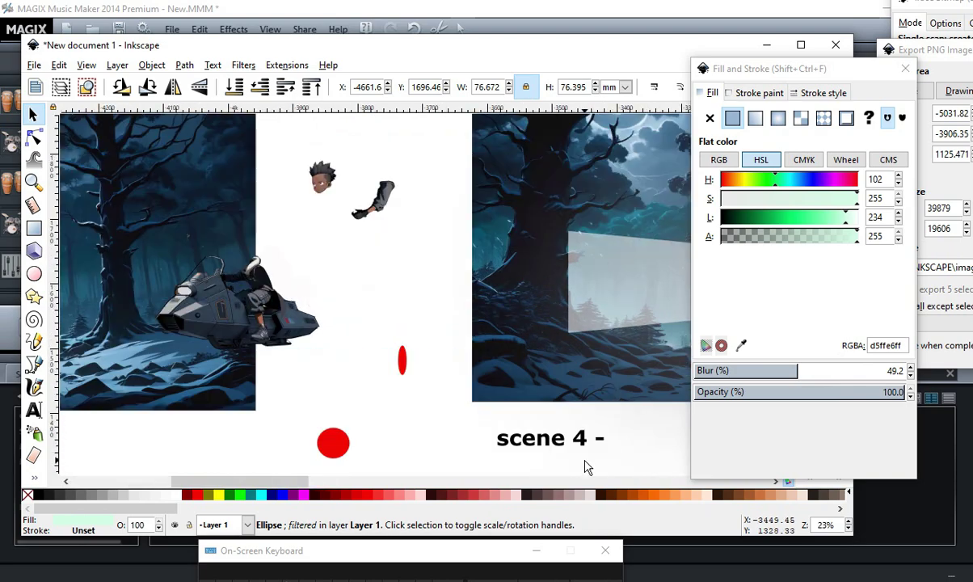
{"action": "scroll", "coordinate": [172, 251], "scroll_direction": "up", "scroll_amount": 2}
{"action": "scroll", "coordinate": [477, 310], "scroll_direction": "down", "scroll_amount": 2}
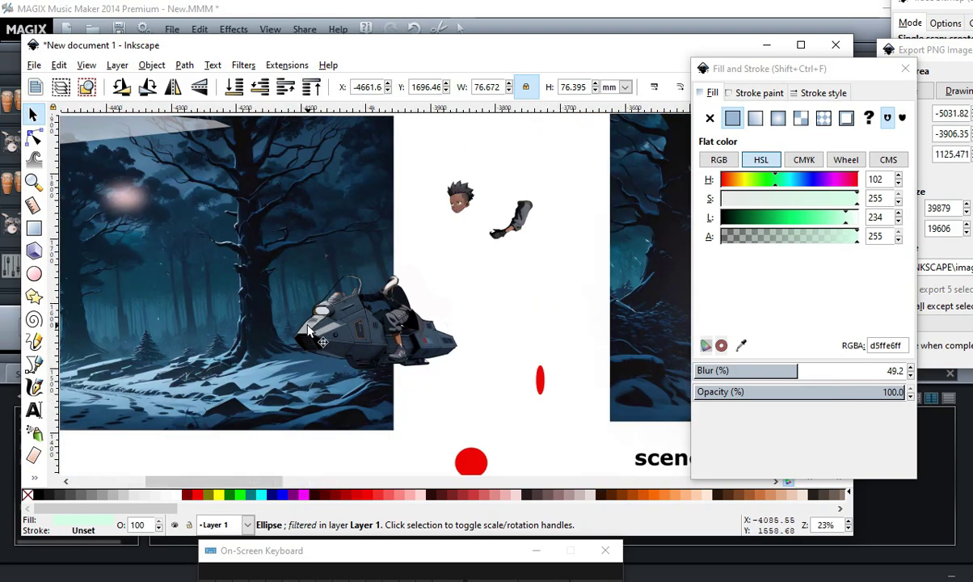
{"action": "scroll", "coordinate": [317, 360], "scroll_direction": "up", "scroll_amount": 2}
{"action": "scroll", "coordinate": [186, 298], "scroll_direction": "up", "scroll_amount": 1}
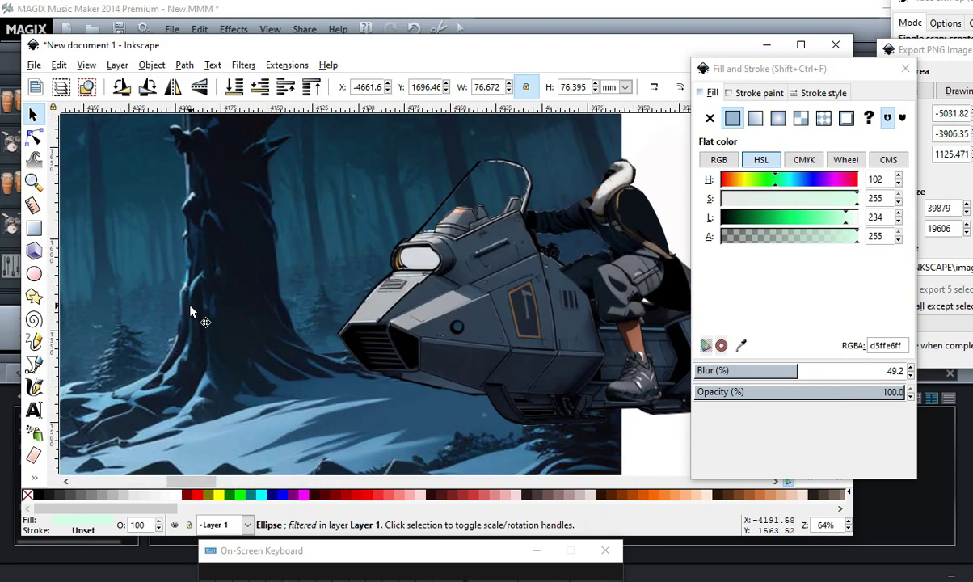
{"action": "scroll", "coordinate": [69, 256], "scroll_direction": "down", "scroll_amount": 2}
{"action": "scroll", "coordinate": [442, 392], "scroll_direction": "up", "scroll_amount": 2}
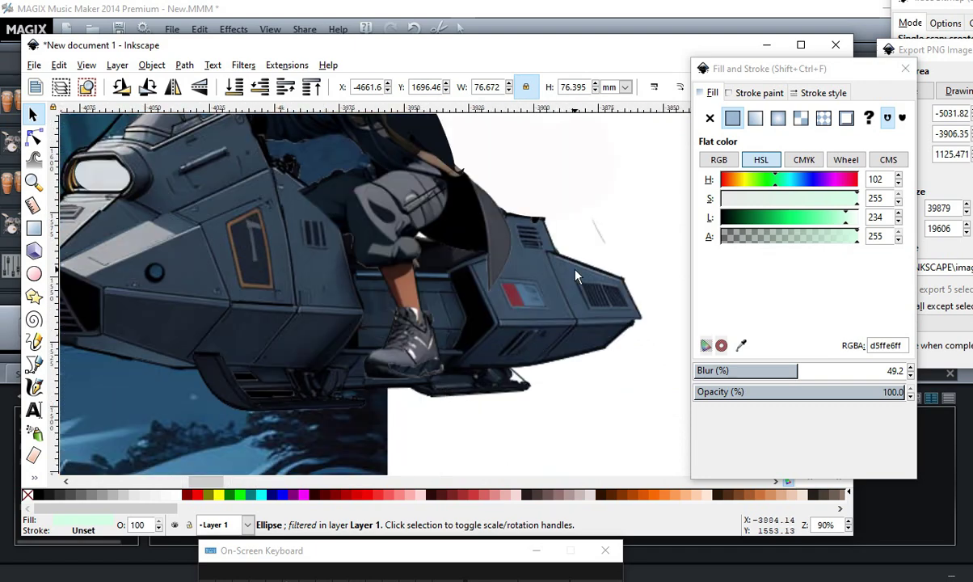
{"action": "scroll", "coordinate": [533, 339], "scroll_direction": "down", "scroll_amount": 3}
{"action": "scroll", "coordinate": [517, 367], "scroll_direction": "up", "scroll_amount": 1}
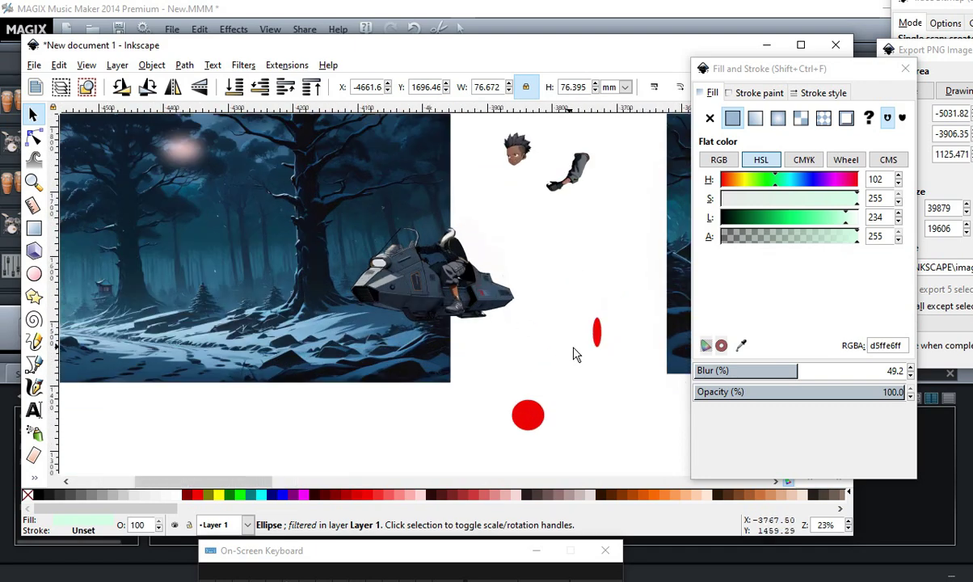
Widen the narrow red ellipse to about 124 mm and place it beside the hoverbike's tail, about X -3886, Y 1446 mm.
{"action": "left_click", "coordinate": [597, 333]}
{"action": "left_click_drag", "start_coordinate": [606, 333], "coordinate": [515, 329]}
{"action": "scroll", "coordinate": [433, 300], "scroll_direction": "up", "scroll_amount": 3}
{"action": "scroll", "coordinate": [243, 326], "scroll_direction": "down", "scroll_amount": 2}
{"action": "scroll", "coordinate": [383, 316], "scroll_direction": "up", "scroll_amount": 2}
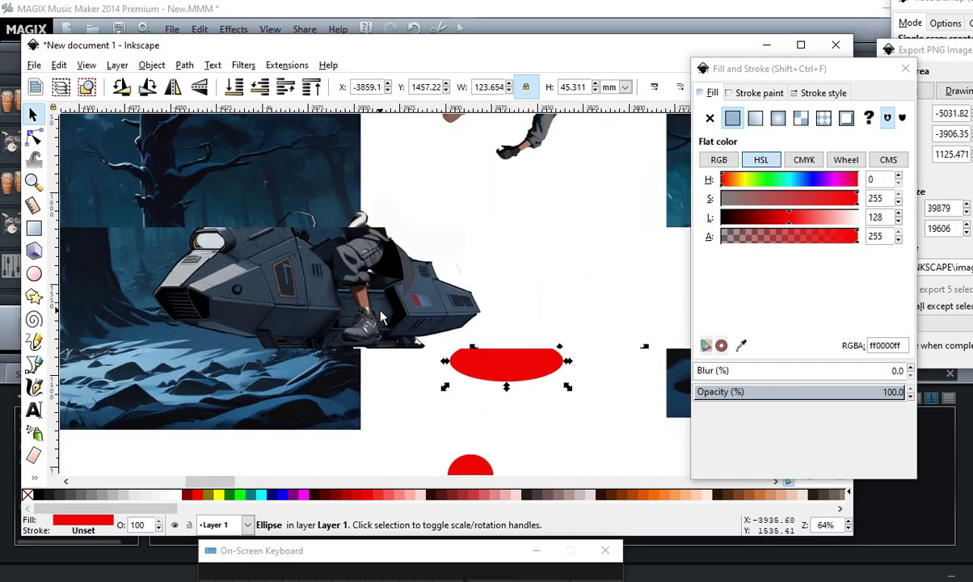
{"action": "left_click_drag", "start_coordinate": [626, 444], "coordinate": [576, 465]}
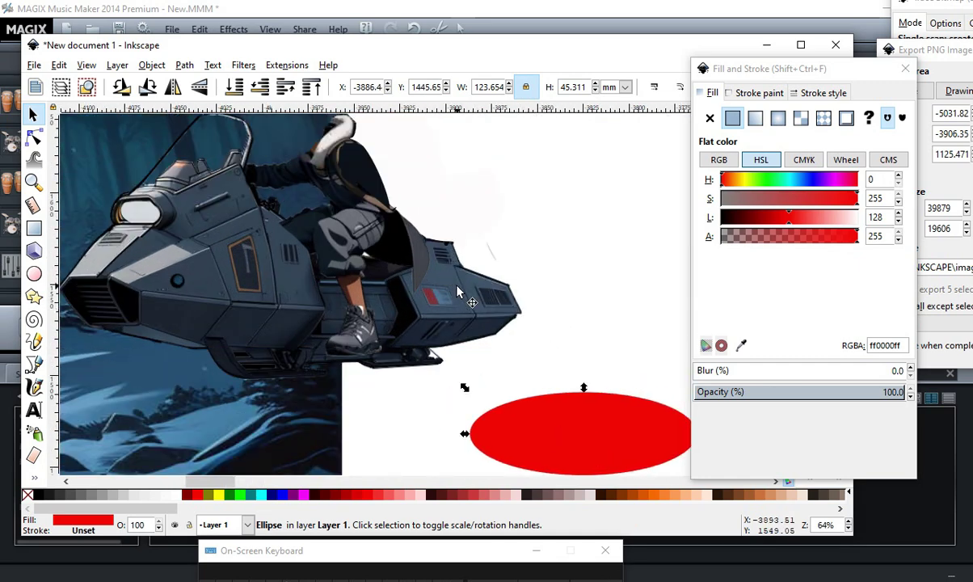
Draw a small circle about 6.2 by 6.6 mm on the hoverbike's rear body panel.
{"action": "left_click", "coordinate": [34, 273]}
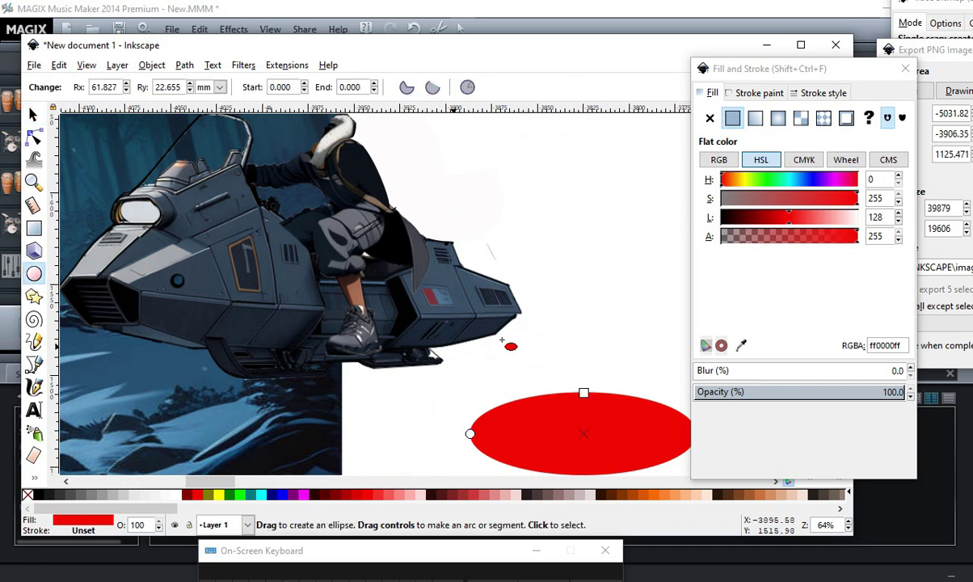
{"action": "scroll", "coordinate": [449, 274], "scroll_direction": "up", "scroll_amount": 2}
{"action": "left_click_drag", "start_coordinate": [440, 272], "coordinate": [463, 299]}
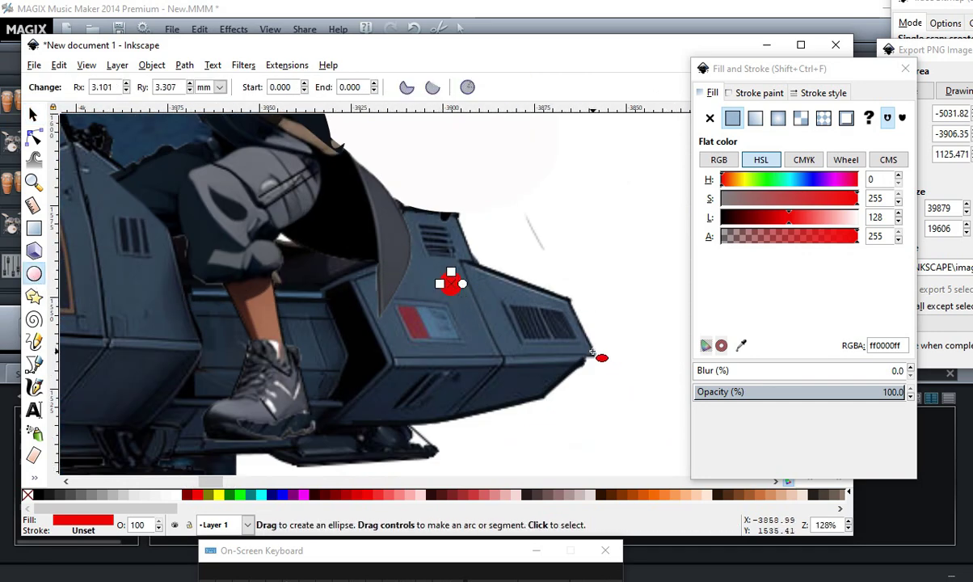
Raise the small circle's fill lightness to pure white and clear the selection.
{"action": "left_click_drag", "start_coordinate": [844, 224], "coordinate": [858, 218]}
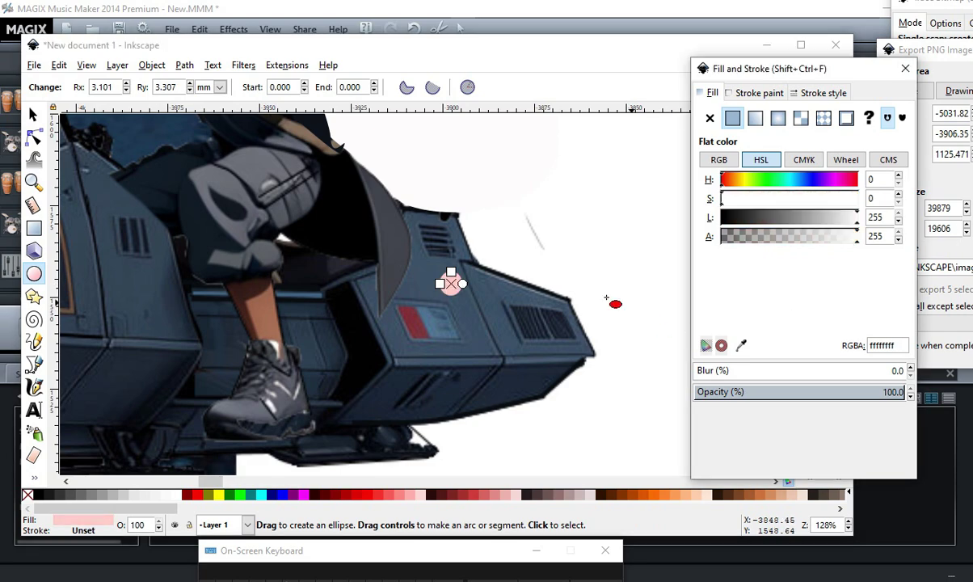
{"action": "left_click", "coordinate": [33, 115]}
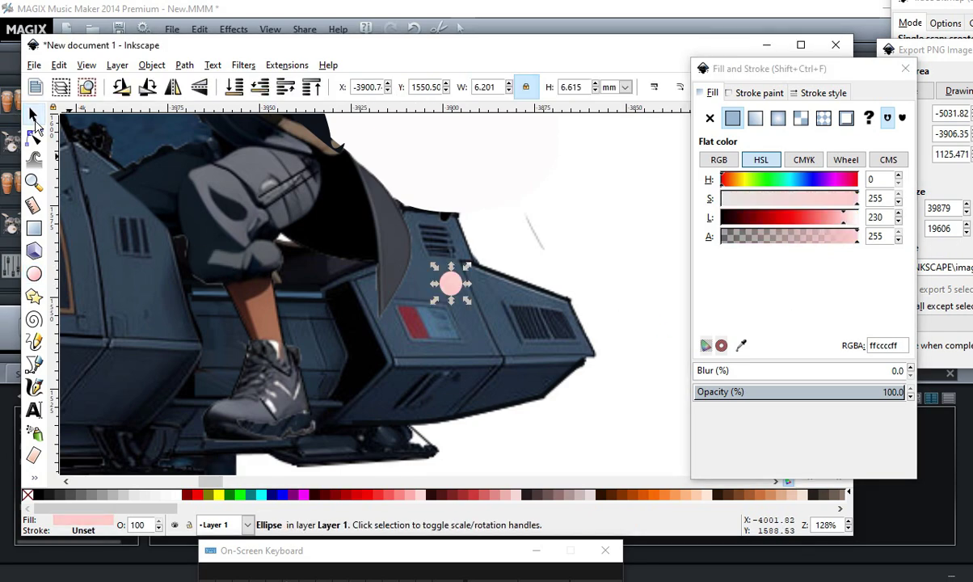
{"action": "left_click", "coordinate": [842, 238]}
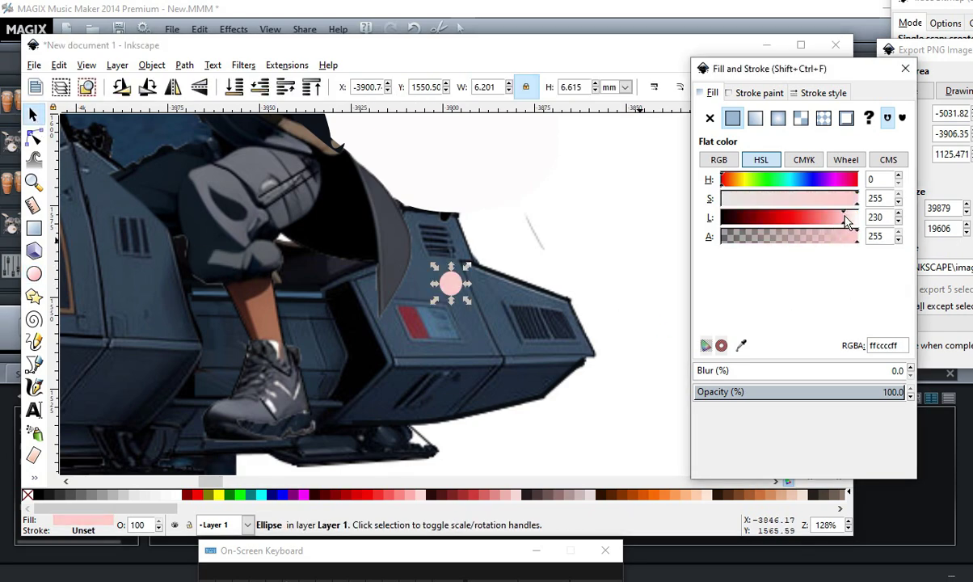
{"action": "left_click_drag", "start_coordinate": [846, 222], "coordinate": [923, 217]}
{"action": "left_click", "coordinate": [568, 152]}
Examine the white circle on the rear panel and the round hole in the hoverbike's front side at different magnifications.
{"action": "scroll", "coordinate": [454, 278], "scroll_direction": "down", "scroll_amount": 3}
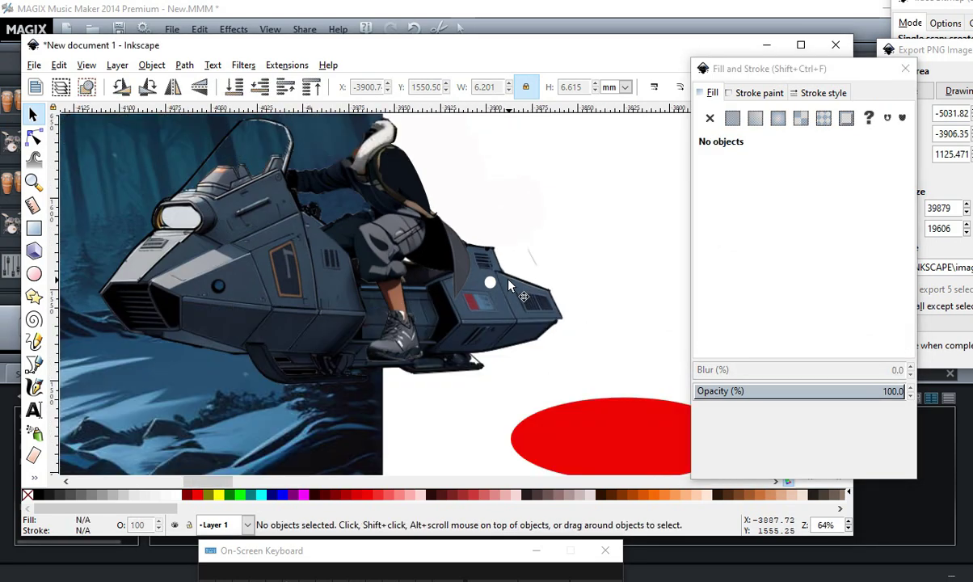
{"action": "scroll", "coordinate": [489, 319], "scroll_direction": "up", "scroll_amount": 1}
{"action": "scroll", "coordinate": [489, 319], "scroll_direction": "down", "scroll_amount": 1}
{"action": "scroll", "coordinate": [456, 327], "scroll_direction": "up", "scroll_amount": 2}
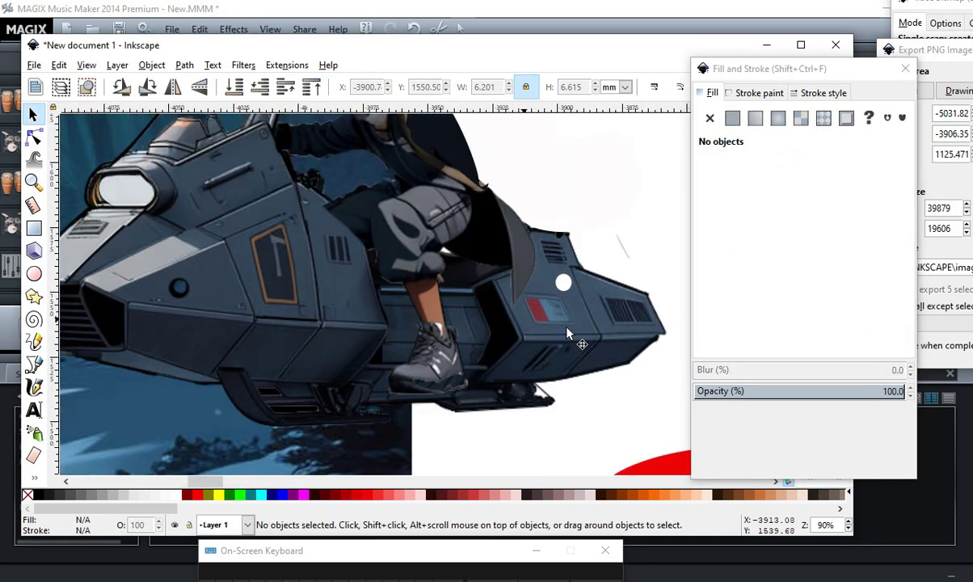
{"action": "scroll", "coordinate": [213, 305], "scroll_direction": "up", "scroll_amount": 3}
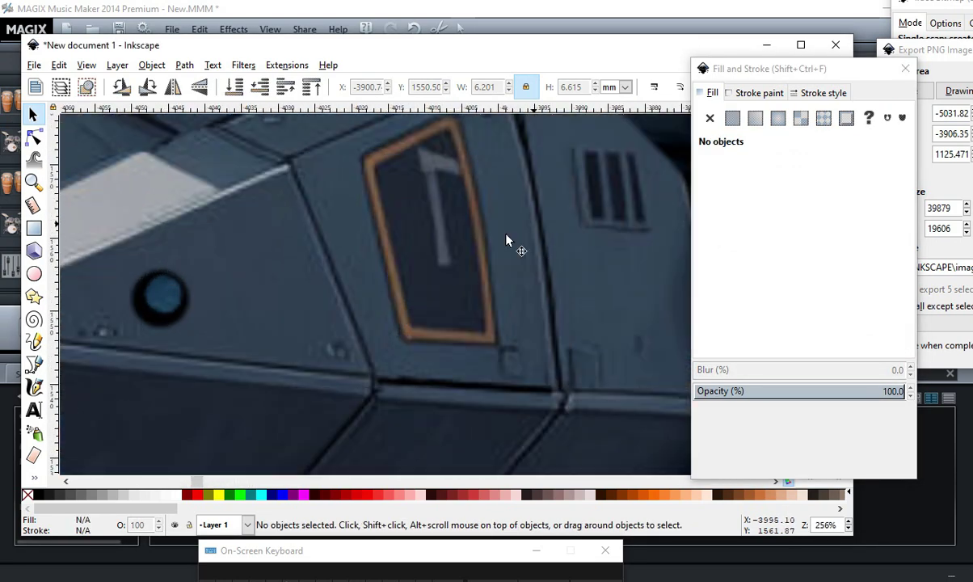
{"action": "scroll", "coordinate": [506, 240], "scroll_direction": "down", "scroll_amount": 4}
{"action": "scroll", "coordinate": [398, 343], "scroll_direction": "up", "scroll_amount": 1}
{"action": "scroll", "coordinate": [473, 276], "scroll_direction": "down", "scroll_amount": 4}
{"action": "scroll", "coordinate": [413, 282], "scroll_direction": "up", "scroll_amount": 2}
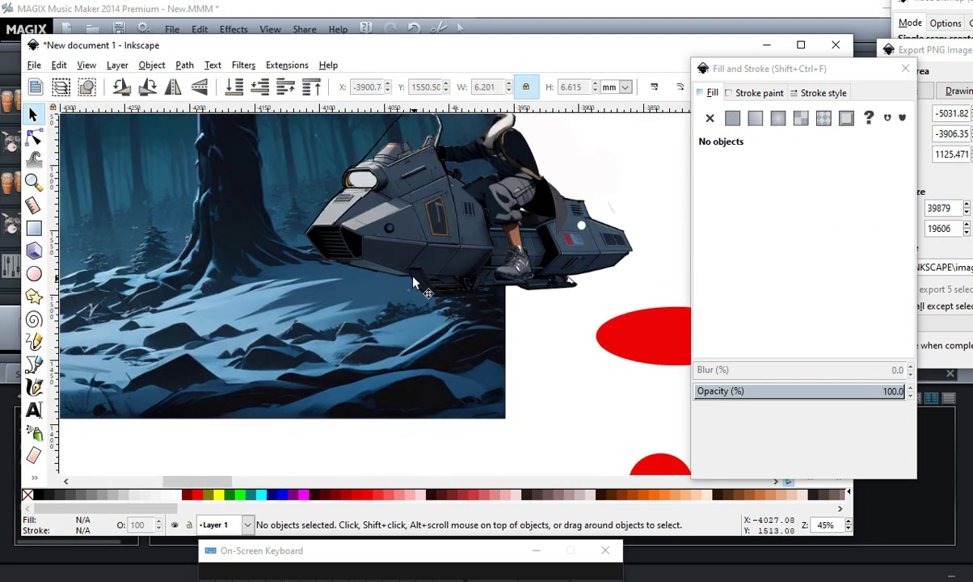
{"action": "scroll", "coordinate": [673, 386], "scroll_direction": "up", "scroll_amount": 1}
{"action": "scroll", "coordinate": [404, 173], "scroll_direction": "down", "scroll_amount": 3}
{"action": "scroll", "coordinate": [485, 323], "scroll_direction": "up", "scroll_amount": 1}
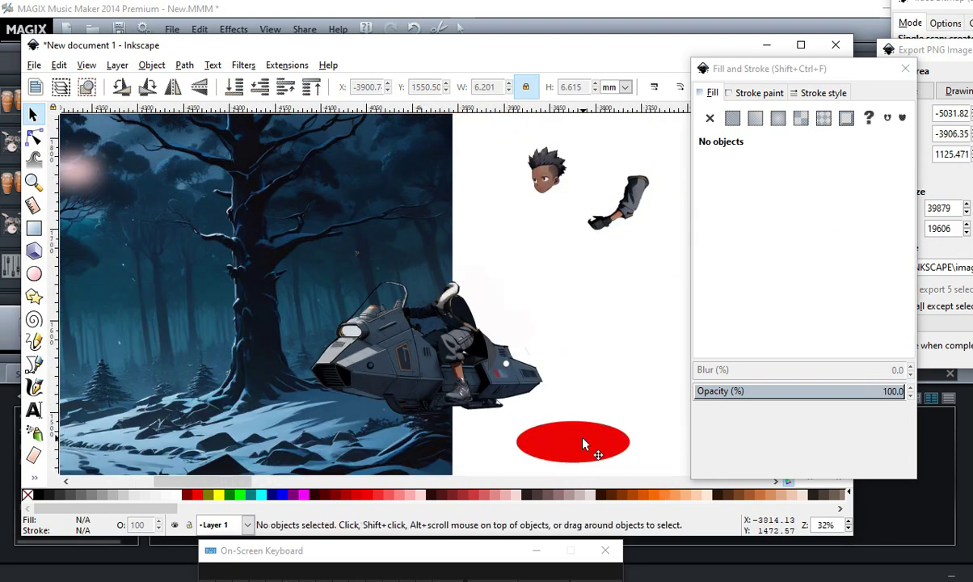
Rotate the wide red ellipse 90° clockwise and move it over the hoverbike's round front hole, about X -4067, Y 1446 mm.
{"action": "left_click", "coordinate": [585, 443]}
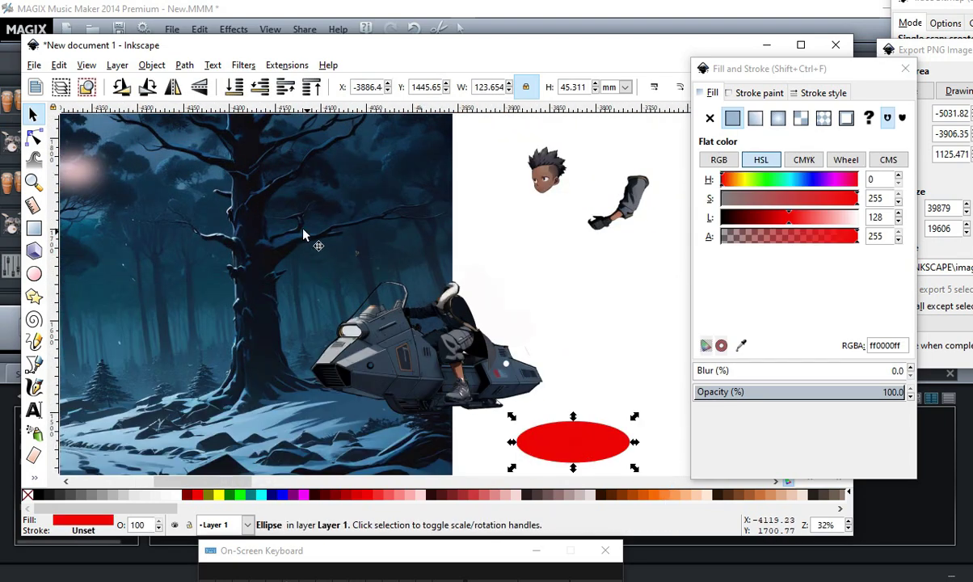
{"action": "left_click", "coordinate": [147, 87]}
{"action": "scroll", "coordinate": [511, 276], "scroll_direction": "up", "scroll_amount": 1}
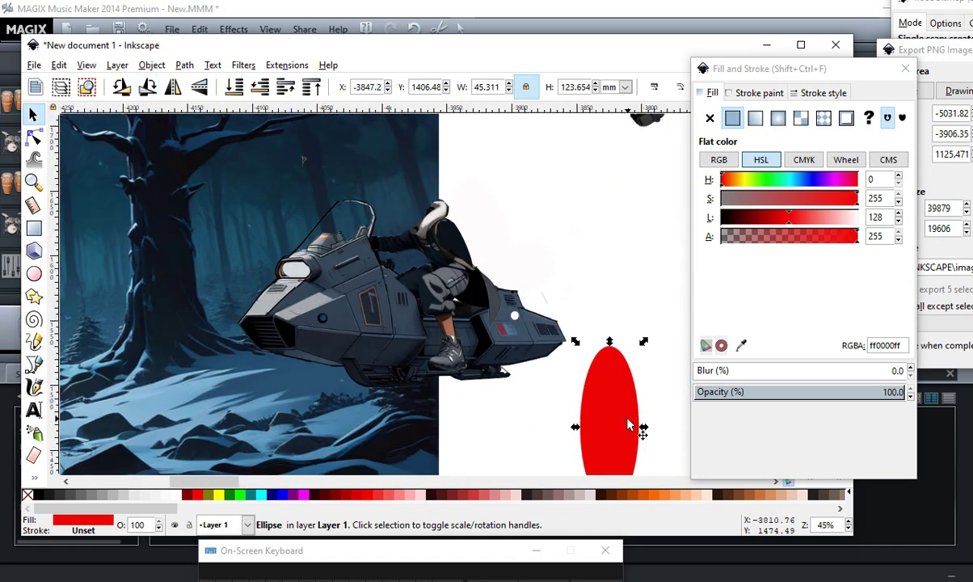
{"action": "left_click_drag", "start_coordinate": [628, 420], "coordinate": [338, 380]}
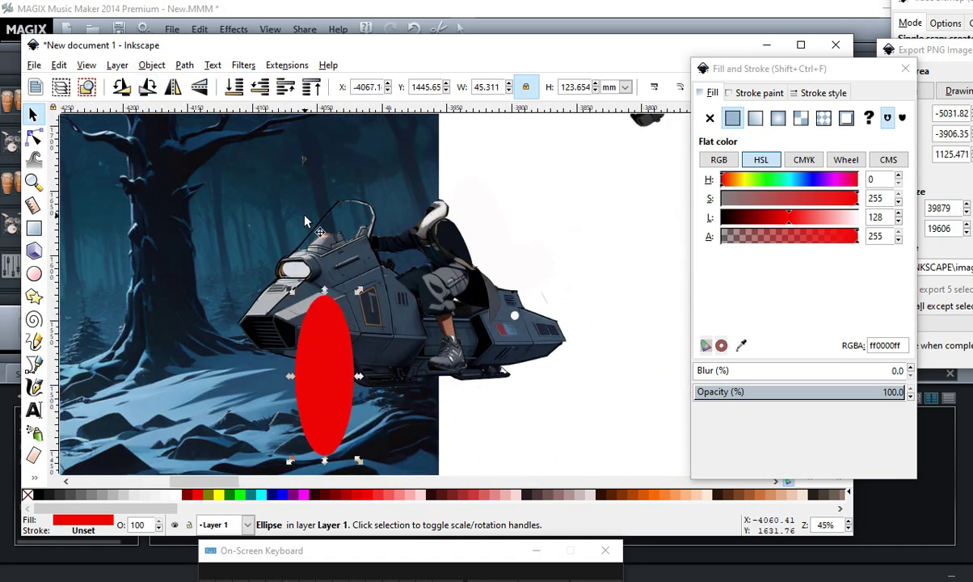
Lower the red ellipse in the stacking order so it sits behind the hoverbike but in front of the forest background.
{"action": "left_click", "coordinate": [258, 87]}
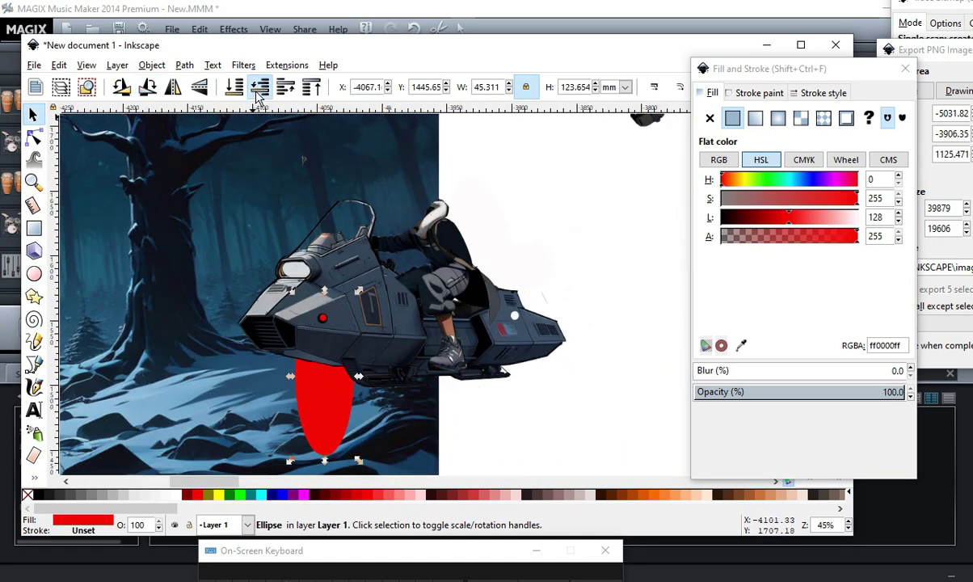
{"action": "left_click", "coordinate": [258, 92]}
{"action": "left_click", "coordinate": [284, 92]}
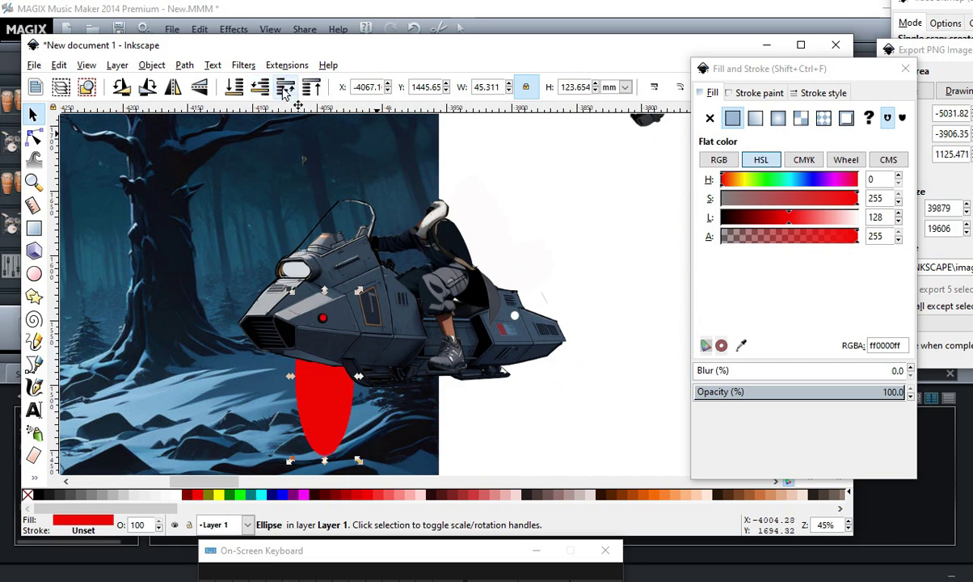
Shorten the red ellipse from below to a height of about 36 mm so it fits behind the hoverbike's body.
{"action": "left_click_drag", "start_coordinate": [322, 462], "coordinate": [323, 400]}
{"action": "scroll", "coordinate": [339, 311], "scroll_direction": "up", "scroll_amount": 4}
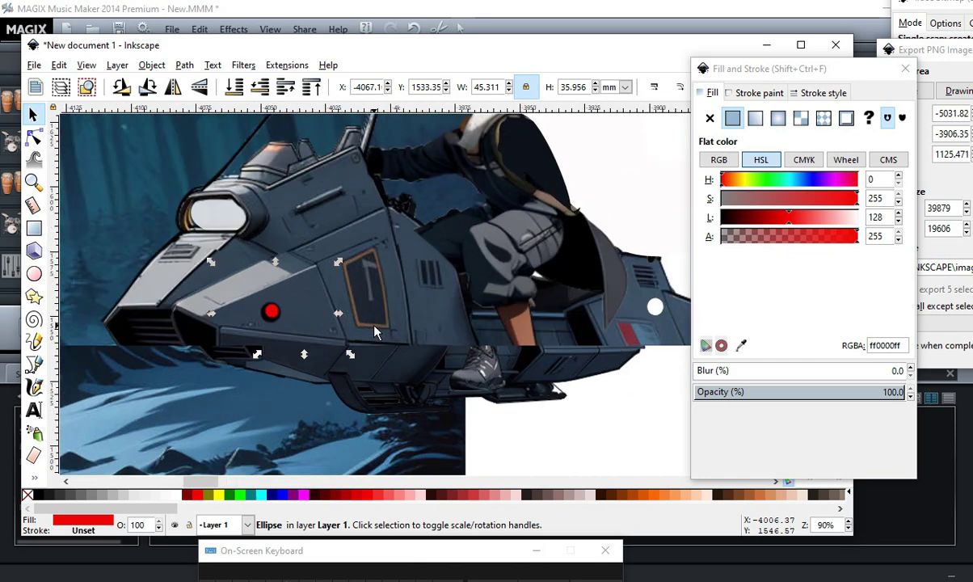
{"action": "scroll", "coordinate": [315, 329], "scroll_direction": "down", "scroll_amount": 4}
Enlarge the red ellipse toward the headlight to about 79 by 63 mm.
{"action": "scroll", "coordinate": [235, 278], "scroll_direction": "up", "scroll_amount": 2}
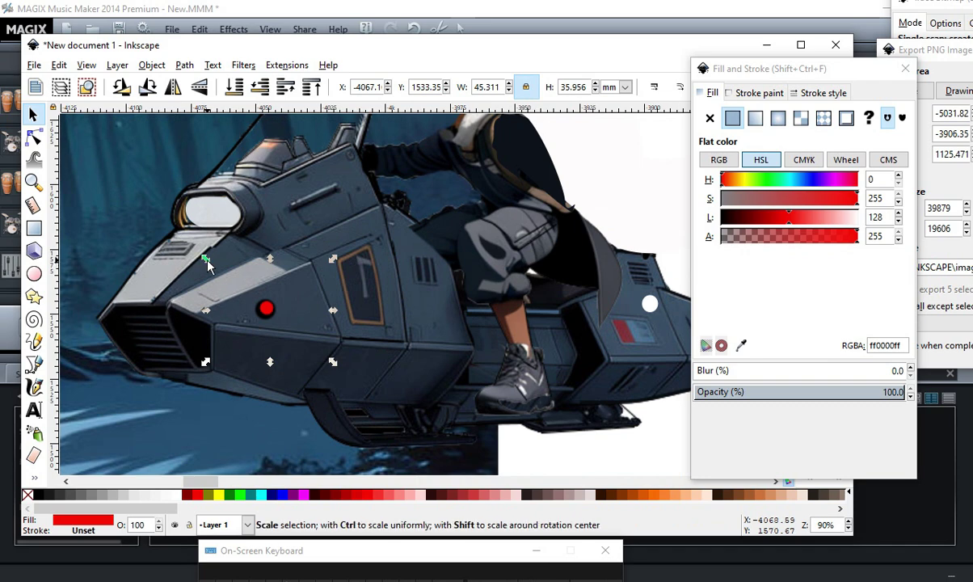
{"action": "left_click_drag", "start_coordinate": [206, 259], "coordinate": [111, 179]}
{"action": "scroll", "coordinate": [110, 179], "scroll_direction": "down", "scroll_amount": 2}
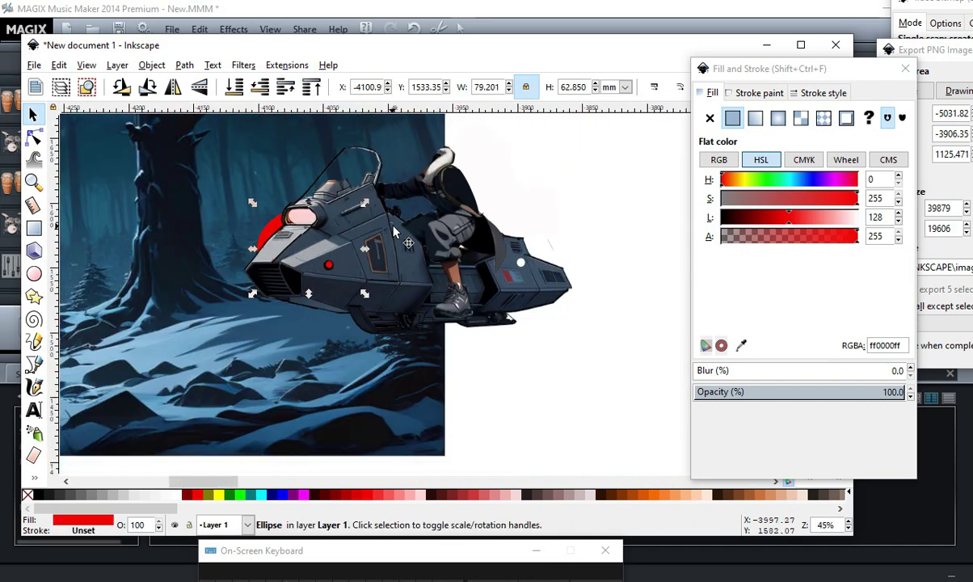
Move the translucent white ellipse off the headlight opening into the forest, about X -4215, Y 1624 mm.
{"action": "scroll", "coordinate": [255, 208], "scroll_direction": "up", "scroll_amount": 2}
{"action": "double_click", "coordinate": [254, 207]}
{"action": "key", "text": "s"}
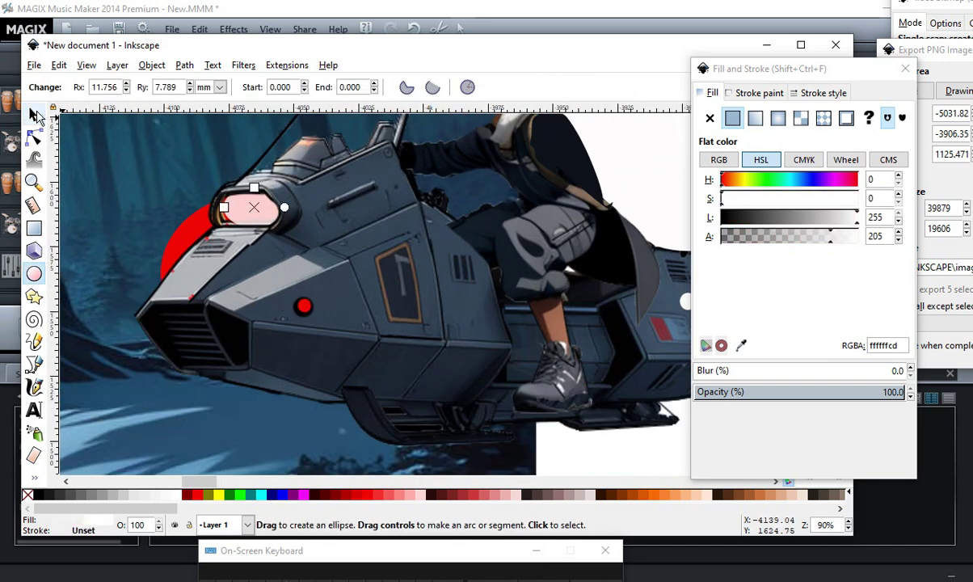
{"action": "left_click_drag", "start_coordinate": [254, 204], "coordinate": [127, 207]}
{"action": "scroll", "coordinate": [380, 319], "scroll_direction": "down", "scroll_amount": 2}
{"action": "scroll", "coordinate": [315, 257], "scroll_direction": "up", "scroll_amount": 2}
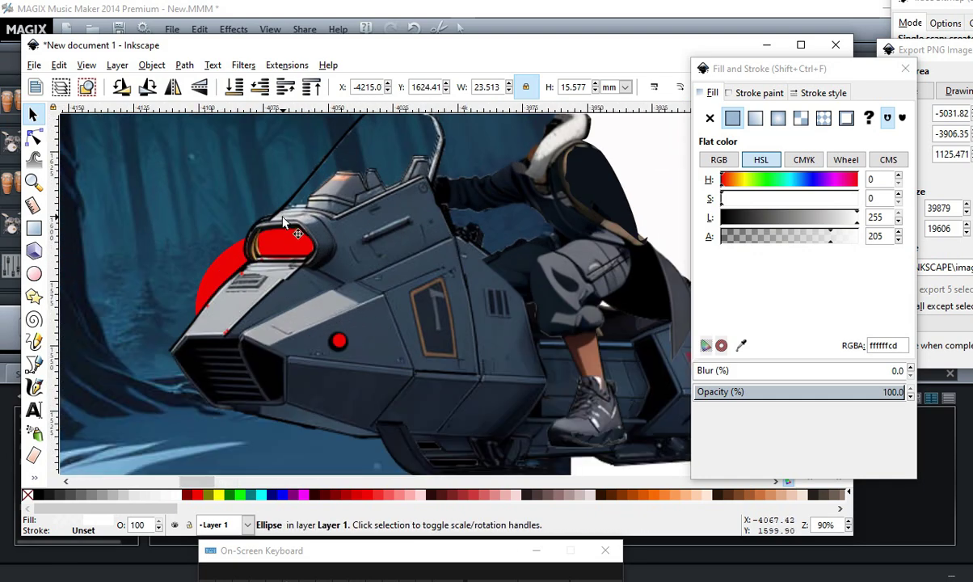
Move the translucent white ellipse farther up the large tree, to about X -4175, Y 1764 mm.
{"action": "scroll", "coordinate": [386, 284], "scroll_direction": "down", "scroll_amount": 2}
{"action": "scroll", "coordinate": [489, 202], "scroll_direction": "up", "scroll_amount": 3}
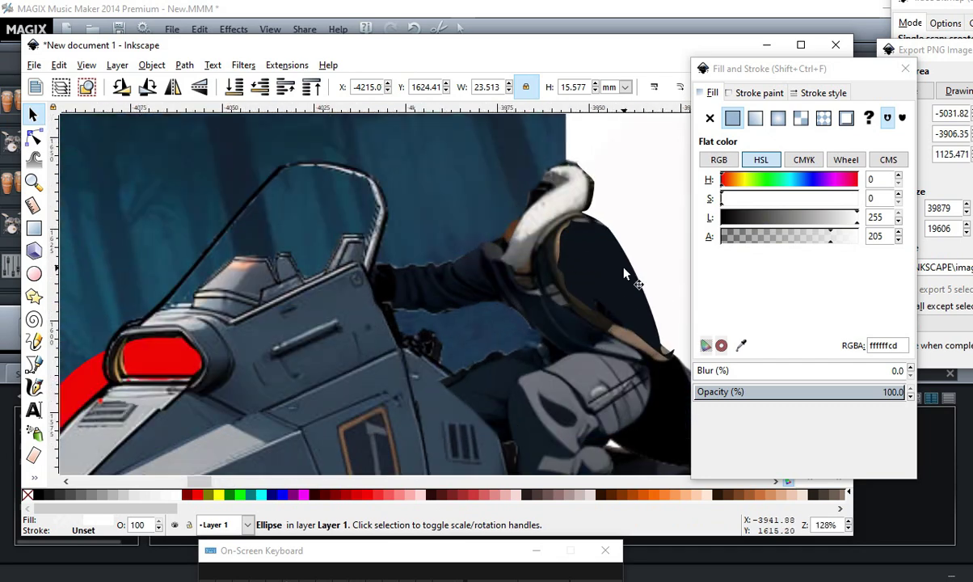
{"action": "scroll", "coordinate": [495, 361], "scroll_direction": "down", "scroll_amount": 3}
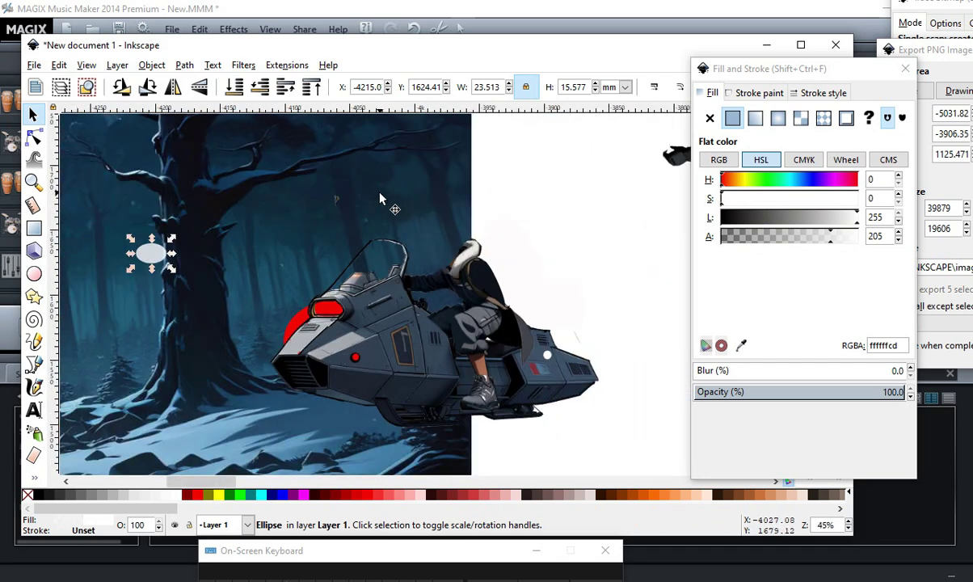
{"action": "scroll", "coordinate": [381, 198], "scroll_direction": "up", "scroll_amount": 1}
{"action": "scroll", "coordinate": [361, 296], "scroll_direction": "down", "scroll_amount": 3}
{"action": "scroll", "coordinate": [502, 327], "scroll_direction": "up", "scroll_amount": 1}
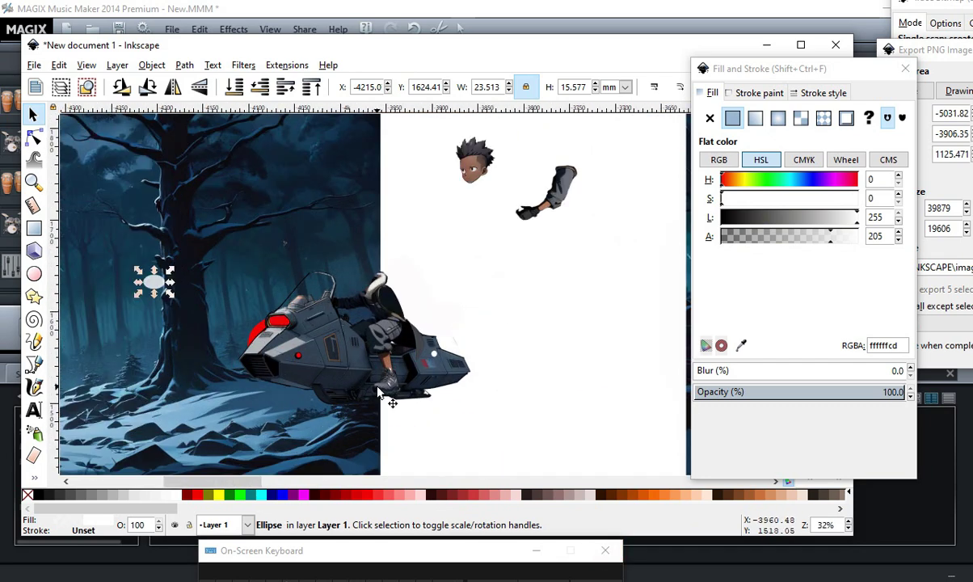
{"action": "left_click_drag", "start_coordinate": [153, 281], "coordinate": [202, 162]}
{"action": "scroll", "coordinate": [234, 228], "scroll_direction": "up", "scroll_amount": 2}
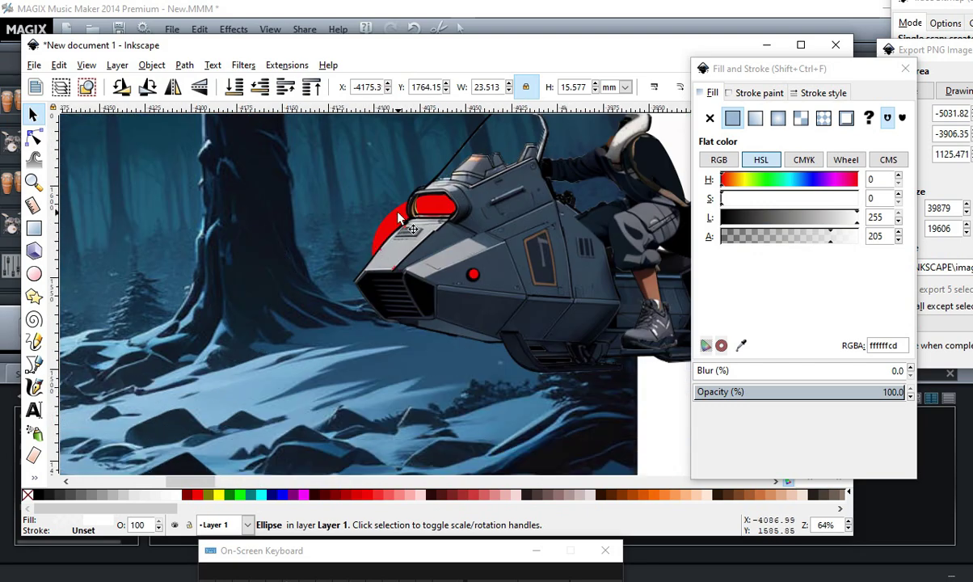
Move the large red ellipse from the headlight to behind the hoverbike's round side-light opening, about X -4095, Y 1511 mm.
{"action": "left_click_drag", "start_coordinate": [398, 218], "coordinate": [338, 333]}
{"action": "scroll", "coordinate": [99, 386], "scroll_direction": "down", "scroll_amount": 3}
{"action": "scroll", "coordinate": [164, 311], "scroll_direction": "up", "scroll_amount": 2}
{"action": "scroll", "coordinate": [369, 178], "scroll_direction": "up", "scroll_amount": 1}
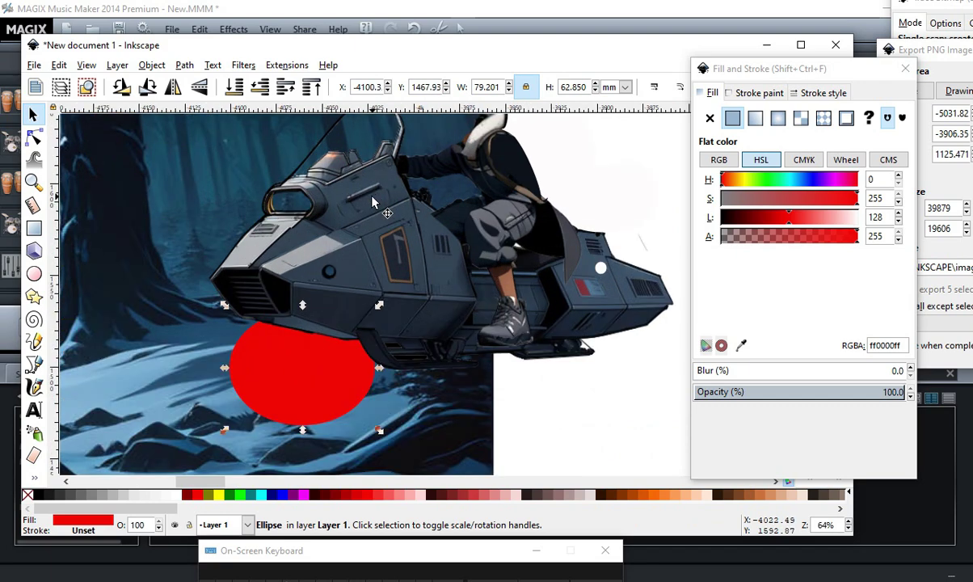
{"action": "left_click_drag", "start_coordinate": [298, 394], "coordinate": [307, 316]}
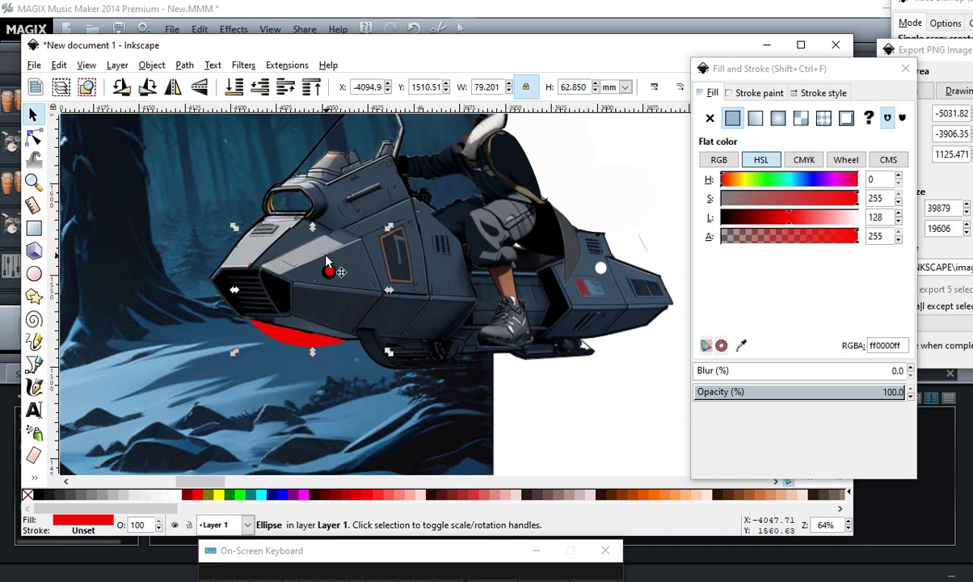
Move the blurred pink ellipse from the forest sky onto the hoverbike's round side light.
{"action": "scroll", "coordinate": [328, 284], "scroll_direction": "down", "scroll_amount": 2}
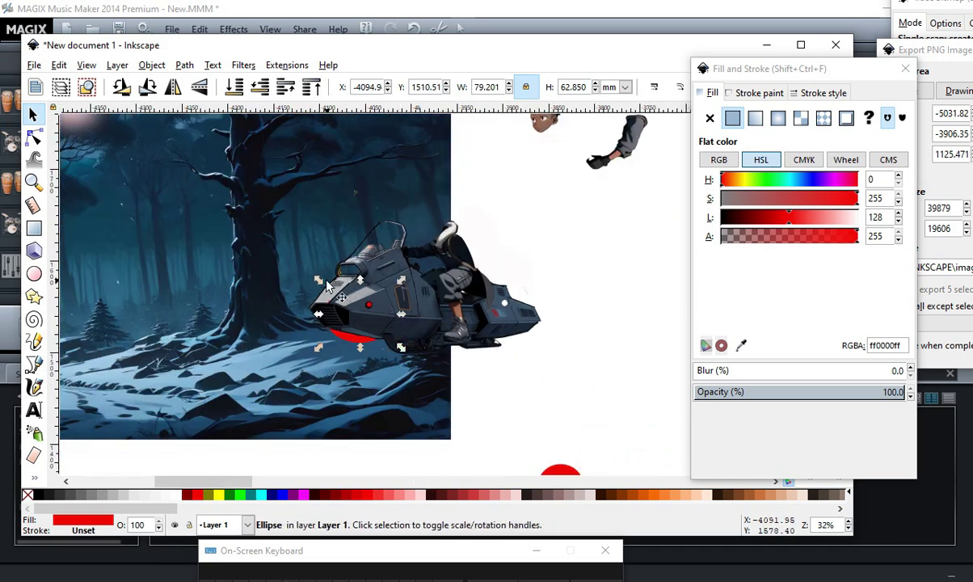
{"action": "left_click", "coordinate": [91, 151]}
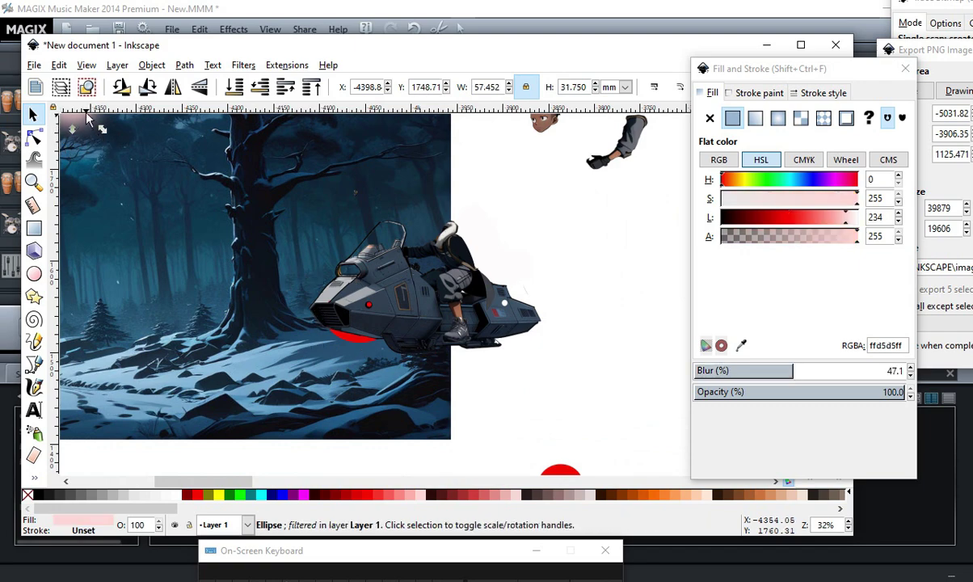
{"action": "left_click_drag", "start_coordinate": [86, 121], "coordinate": [386, 325]}
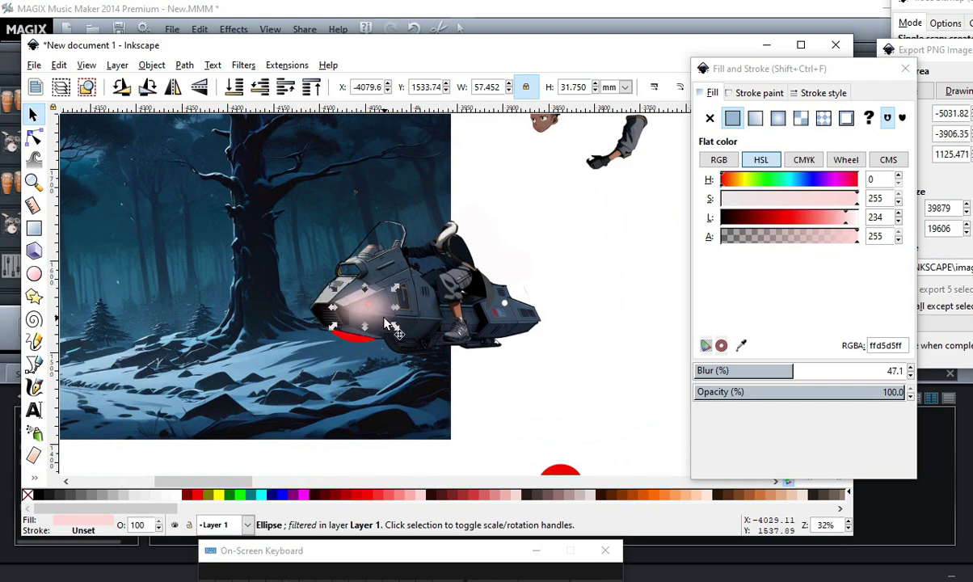
Shrink the blurred pink glow to about 18.6 by 10.3 mm and position it around the round side light.
{"action": "scroll", "coordinate": [389, 323], "scroll_direction": "up", "scroll_amount": 4}
{"action": "left_click_drag", "start_coordinate": [401, 369], "coordinate": [283, 301]}
{"action": "left_click_drag", "start_coordinate": [232, 281], "coordinate": [310, 298]}
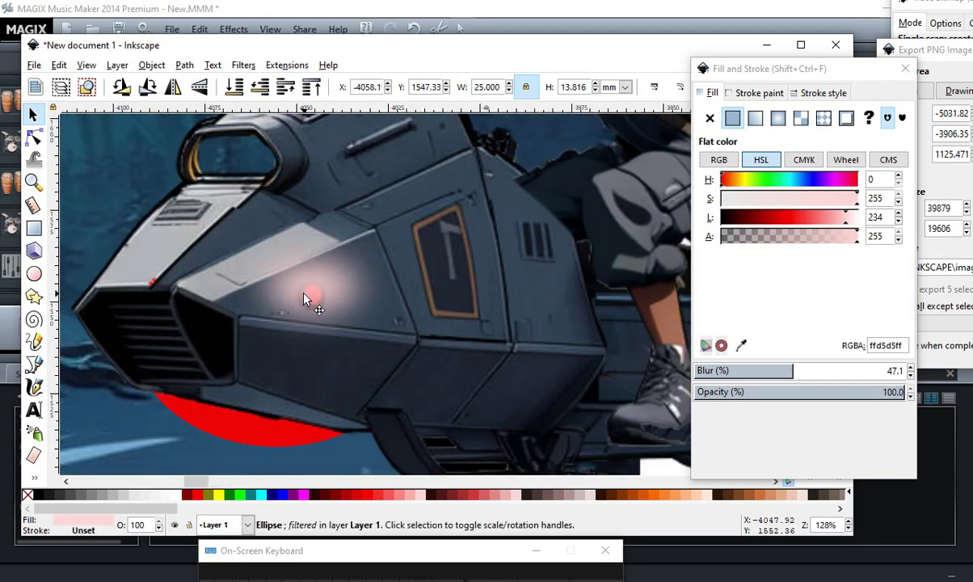
{"action": "left_click_drag", "start_coordinate": [269, 253], "coordinate": [284, 274]}
{"action": "mouse_move", "coordinate": [347, 301]}
{"action": "left_mouse_down"}
{"action": "mouse_move", "coordinate": [333, 326]}
{"action": "mouse_move", "coordinate": [341, 311]}
{"action": "left_mouse_up"}
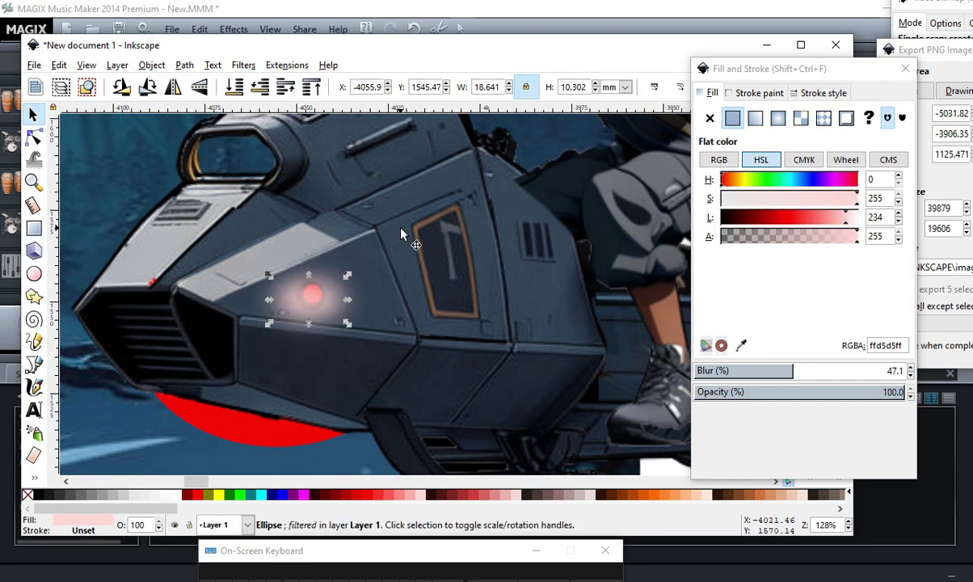
Recolour the blurred glow yellow with hue 37 and lightness 130.
{"action": "left_click", "coordinate": [741, 182]}
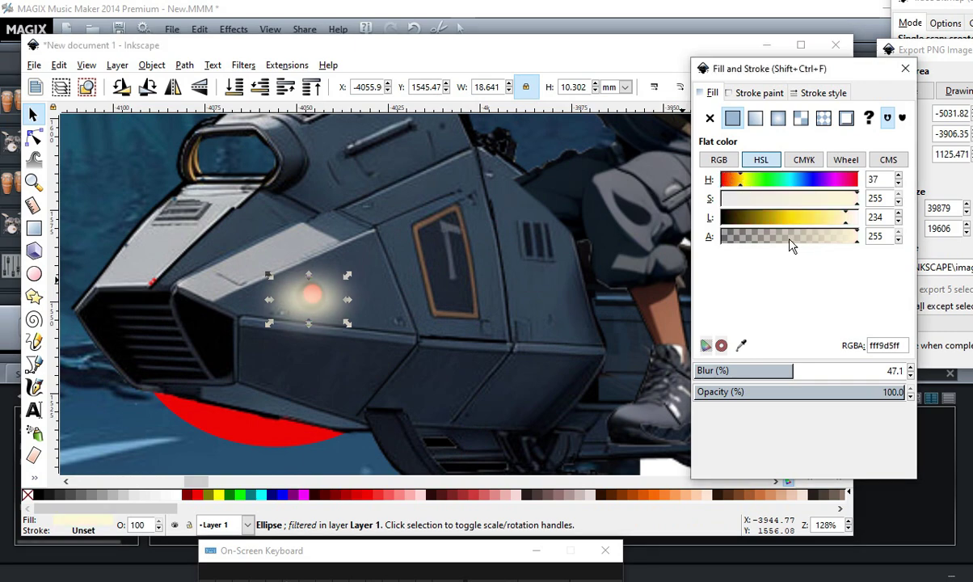
{"action": "mouse_move", "coordinate": [789, 215]}
{"action": "left_mouse_down"}
{"action": "mouse_move", "coordinate": [832, 216]}
{"action": "mouse_move", "coordinate": [789, 216]}
{"action": "left_mouse_up"}
{"action": "scroll", "coordinate": [446, 307], "scroll_direction": "down", "scroll_amount": 3}
{"action": "scroll", "coordinate": [556, 377], "scroll_direction": "up", "scroll_amount": 2}
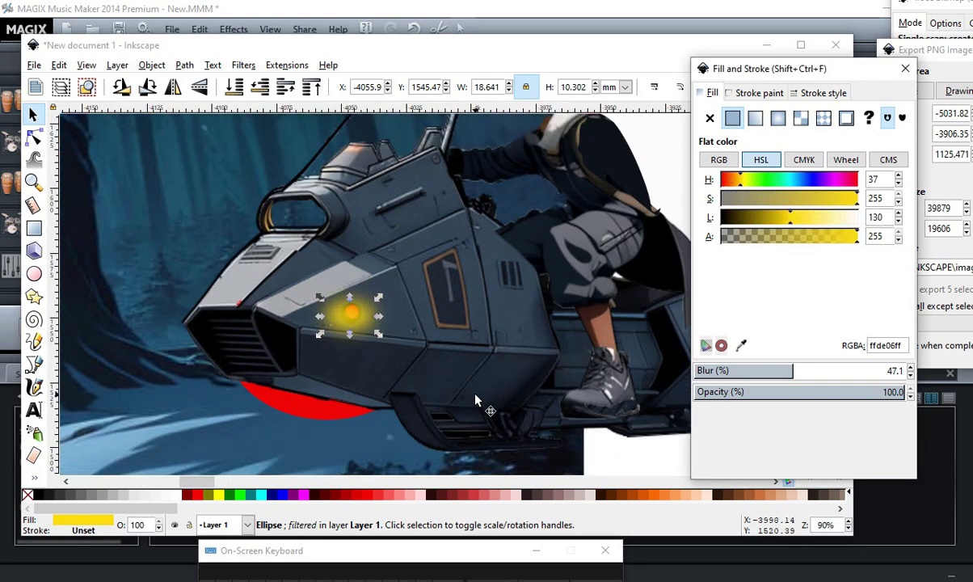
{"action": "scroll", "coordinate": [159, 301], "scroll_direction": "down", "scroll_amount": 1}
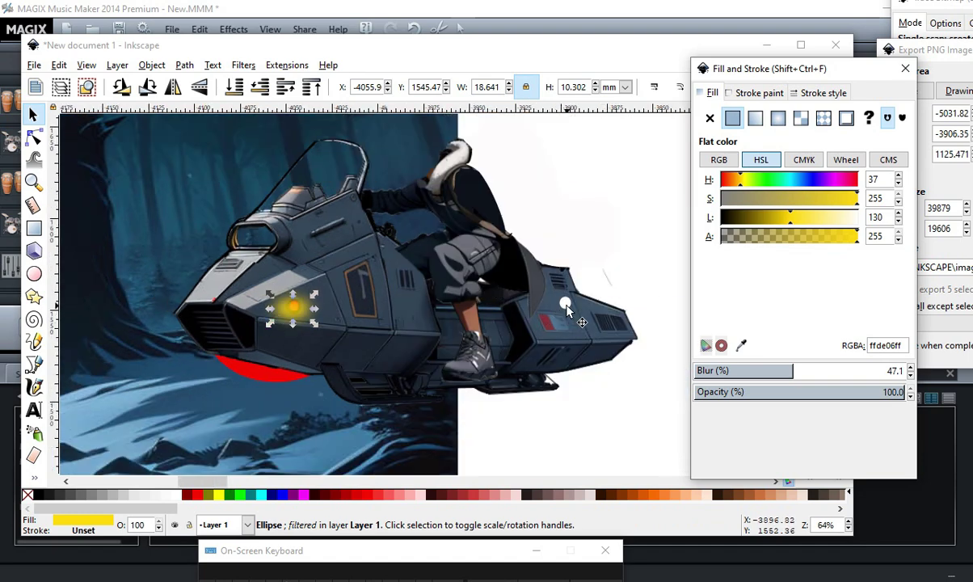
Move the yellow glow off the round side light onto the neighbouring body panel, about X -4004, Y 1542 mm.
{"action": "scroll", "coordinate": [259, 315], "scroll_direction": "up", "scroll_amount": 2}
{"action": "left_click_drag", "start_coordinate": [325, 300], "coordinate": [512, 313]}
{"action": "scroll", "coordinate": [420, 300], "scroll_direction": "up", "scroll_amount": 1}
{"action": "scroll", "coordinate": [148, 212], "scroll_direction": "down", "scroll_amount": 1}
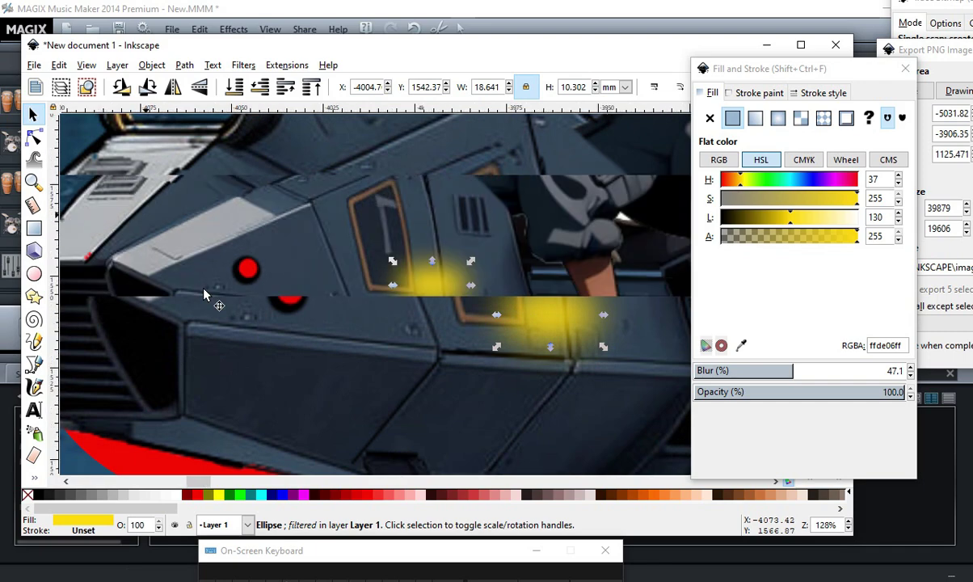
Recolour the large red ellipse behind the hoverbike's body lime green.
{"action": "scroll", "coordinate": [141, 393], "scroll_direction": "down", "scroll_amount": 1}
{"action": "left_click", "coordinate": [210, 415]}
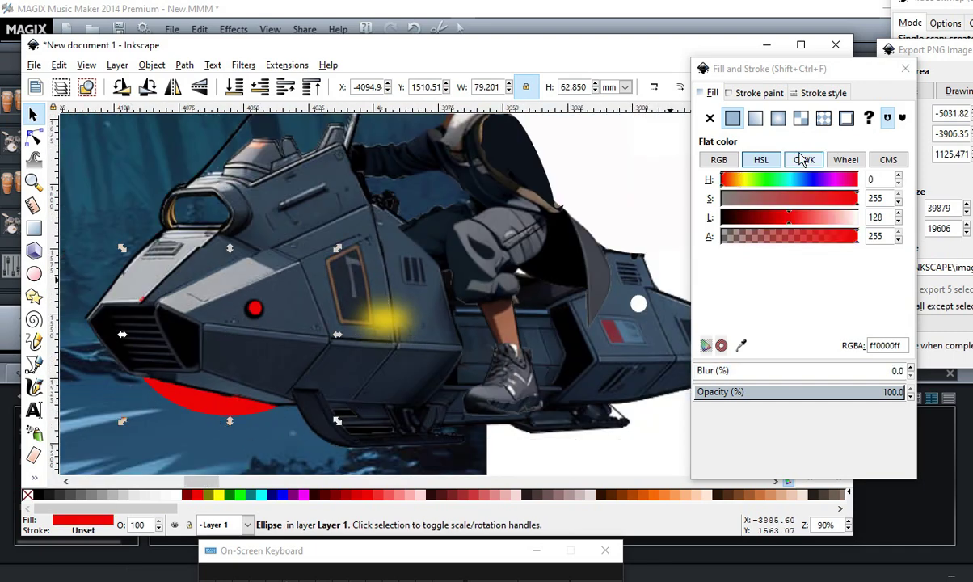
{"action": "left_click_drag", "start_coordinate": [735, 184], "coordinate": [771, 181]}
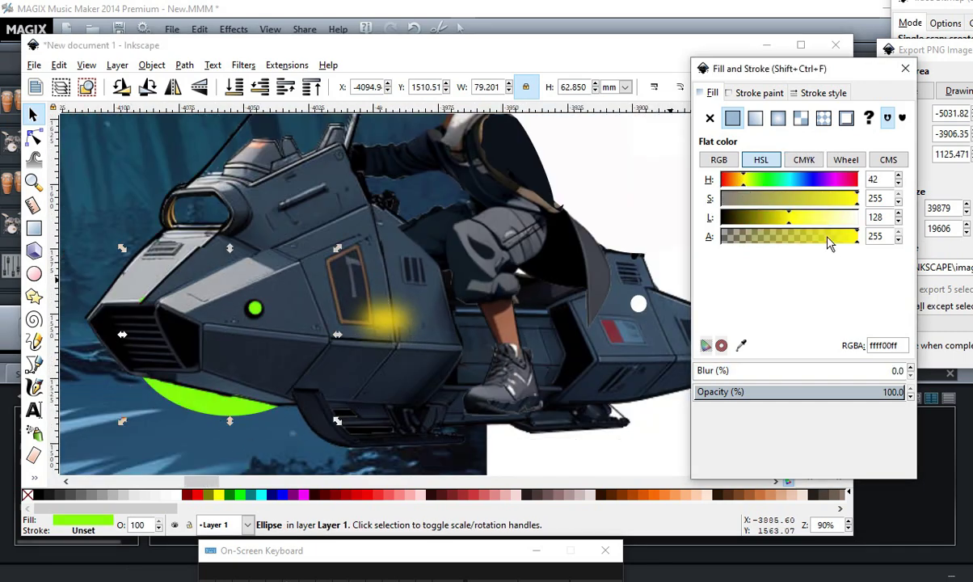
Place the yellow glow over the round side light at about X -4054, Y 1547 mm and set its fill alpha to 210.
{"action": "left_click", "coordinate": [396, 331]}
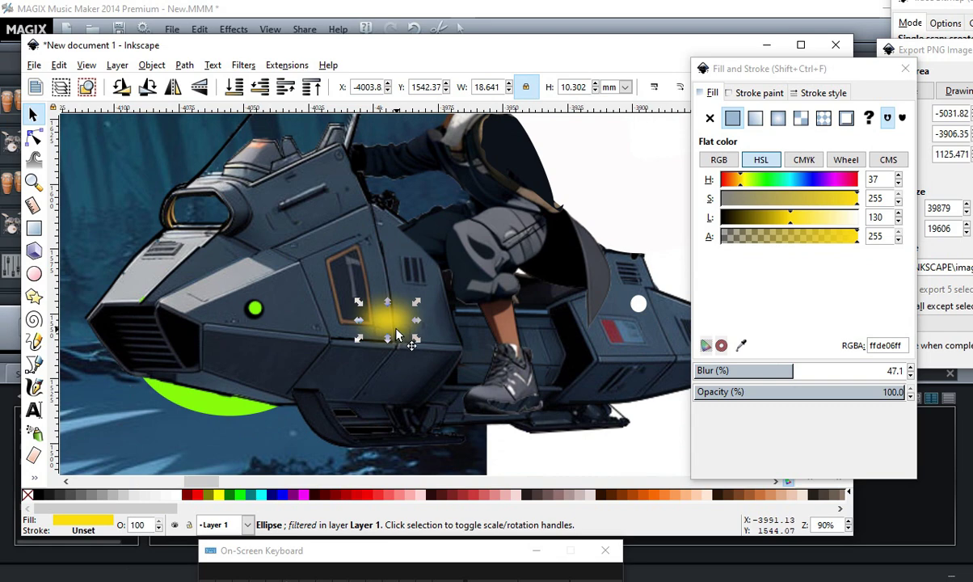
{"action": "left_click_drag", "start_coordinate": [395, 335], "coordinate": [264, 322]}
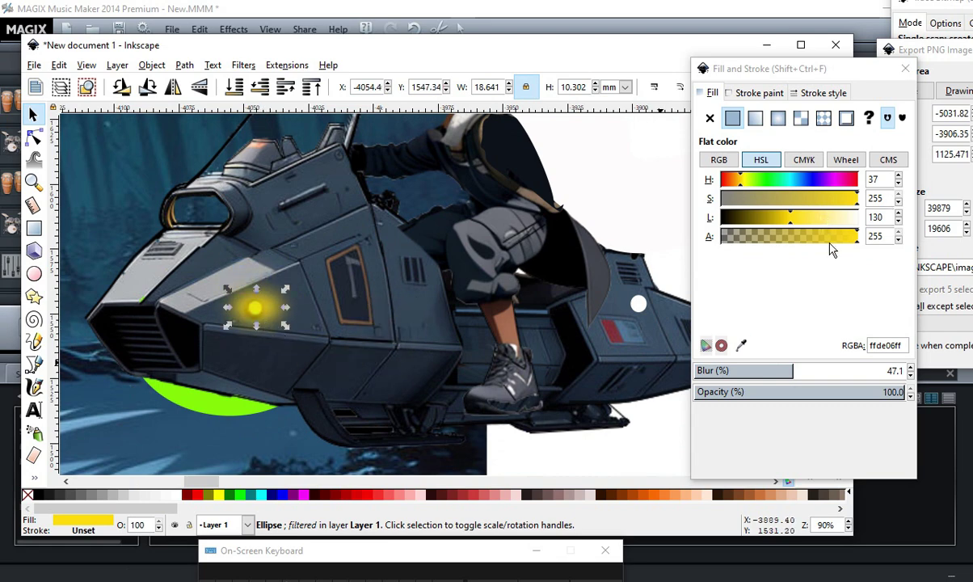
{"action": "mouse_move", "coordinate": [826, 244]}
{"action": "left_mouse_down"}
{"action": "mouse_move", "coordinate": [740, 242]}
{"action": "mouse_move", "coordinate": [843, 244]}
{"action": "left_mouse_up"}
Bring the semi-transparent black rectangle from the spare artwork to just below the lit scene 4 image, about X -4658, Y 831 mm.
{"action": "scroll", "coordinate": [668, 300], "scroll_direction": "down", "scroll_amount": 6}
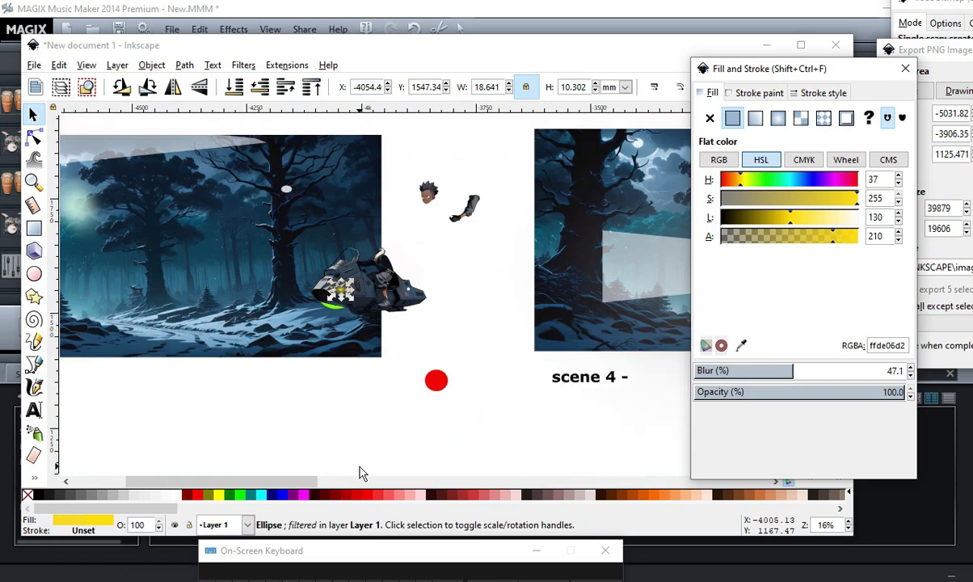
{"action": "left_click", "coordinate": [382, 373]}
{"action": "scroll", "coordinate": [377, 277], "scroll_direction": "down", "scroll_amount": 2}
{"action": "scroll", "coordinate": [380, 283], "scroll_direction": "down", "scroll_amount": 4}
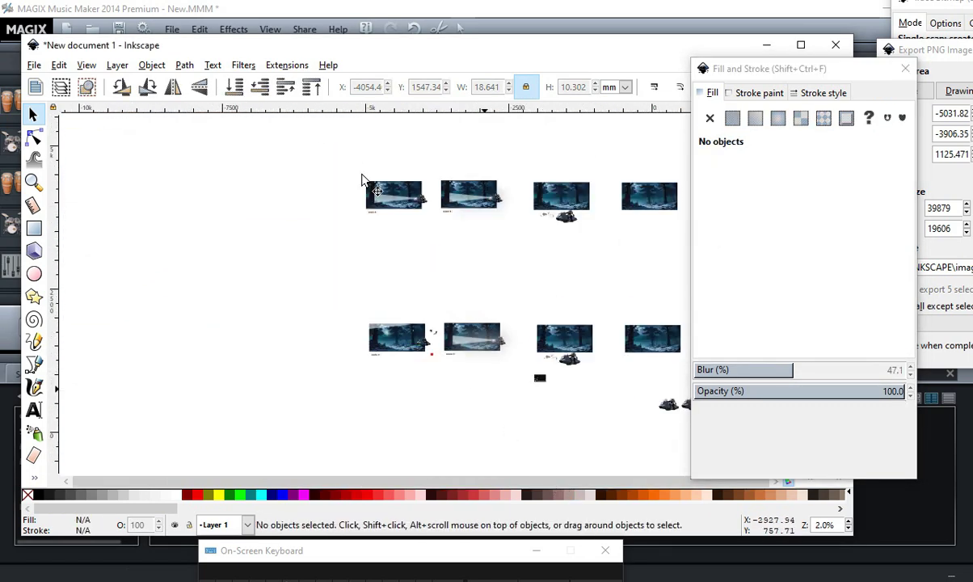
{"action": "scroll", "coordinate": [418, 353], "scroll_direction": "up", "scroll_amount": 2}
{"action": "scroll", "coordinate": [651, 327], "scroll_direction": "down", "scroll_amount": 1}
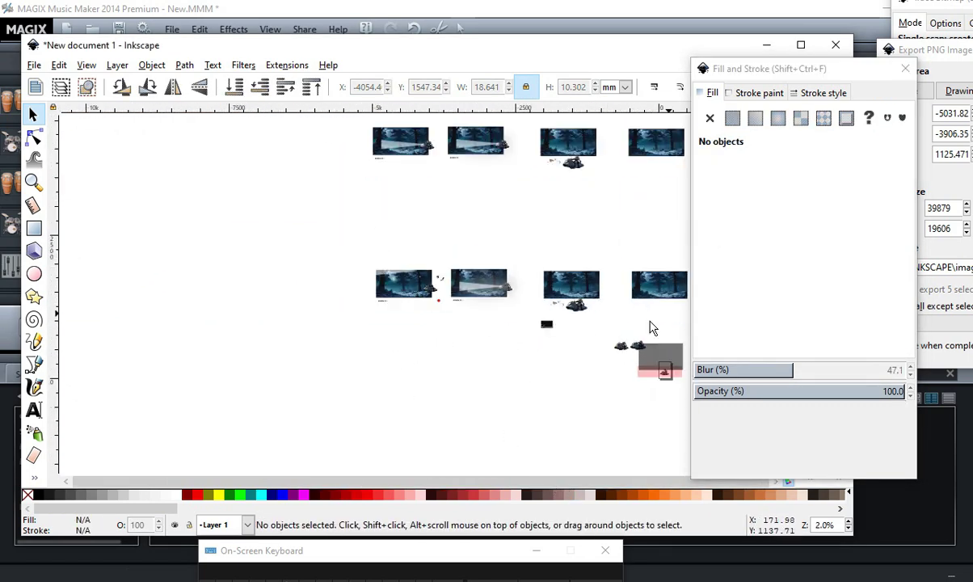
{"action": "left_click_drag", "start_coordinate": [664, 360], "coordinate": [397, 322]}
Move the dark rectangle over the hoverbike, to about X -4461, Y 1347 mm, and raise it in front of the artwork.
{"action": "scroll", "coordinate": [412, 320], "scroll_direction": "up", "scroll_amount": 4}
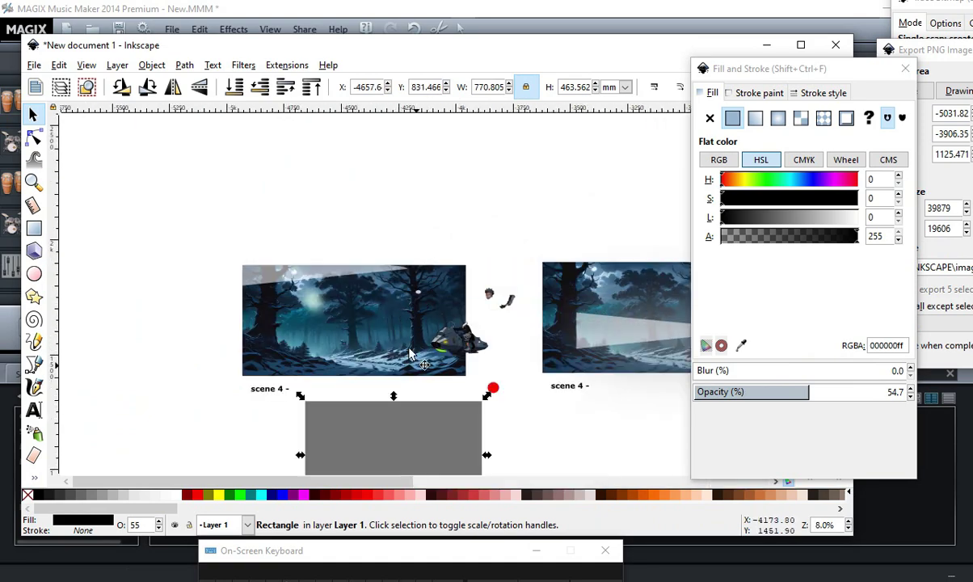
{"action": "scroll", "coordinate": [415, 373], "scroll_direction": "up", "scroll_amount": 2}
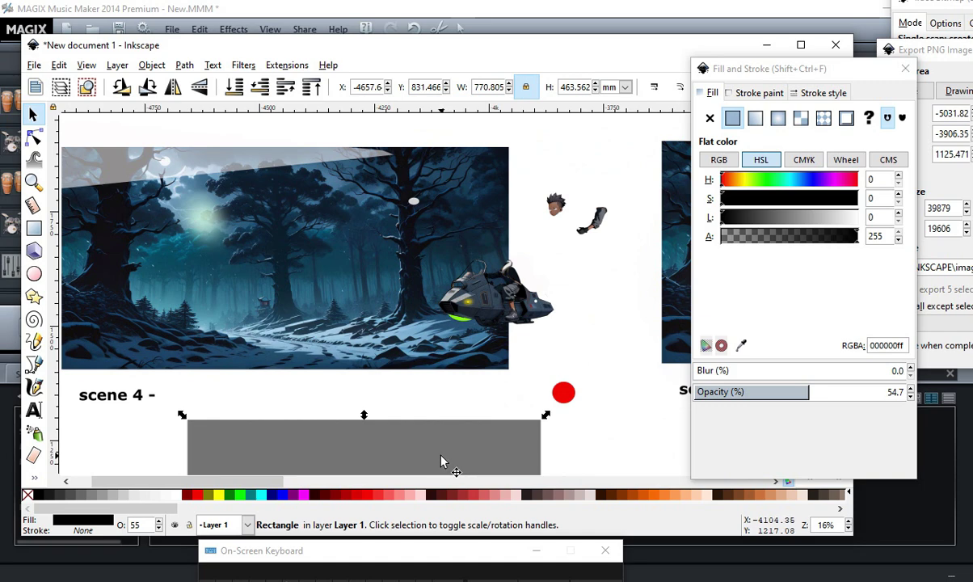
{"action": "left_click_drag", "start_coordinate": [424, 458], "coordinate": [506, 205]}
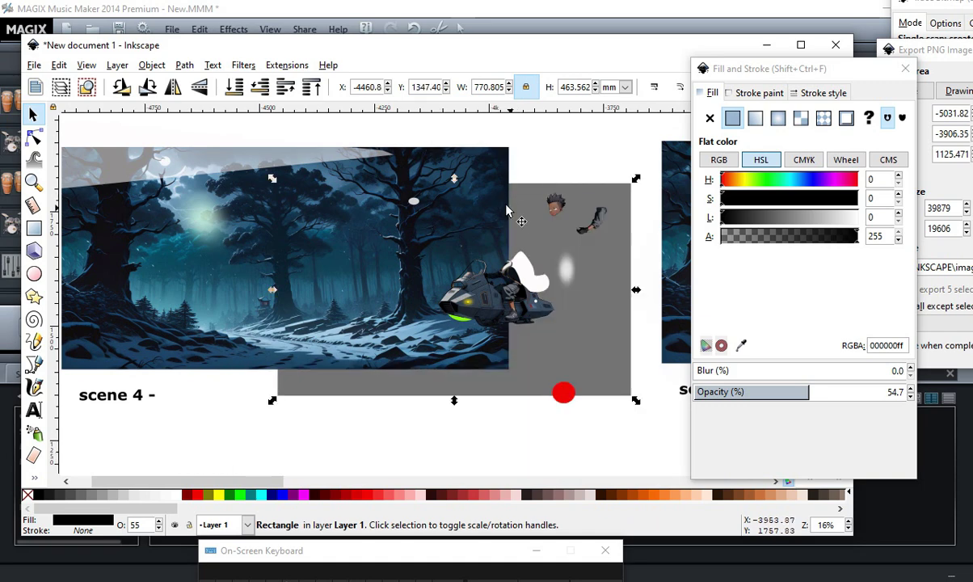
{"action": "scroll", "coordinate": [529, 264], "scroll_direction": "up", "scroll_amount": 1}
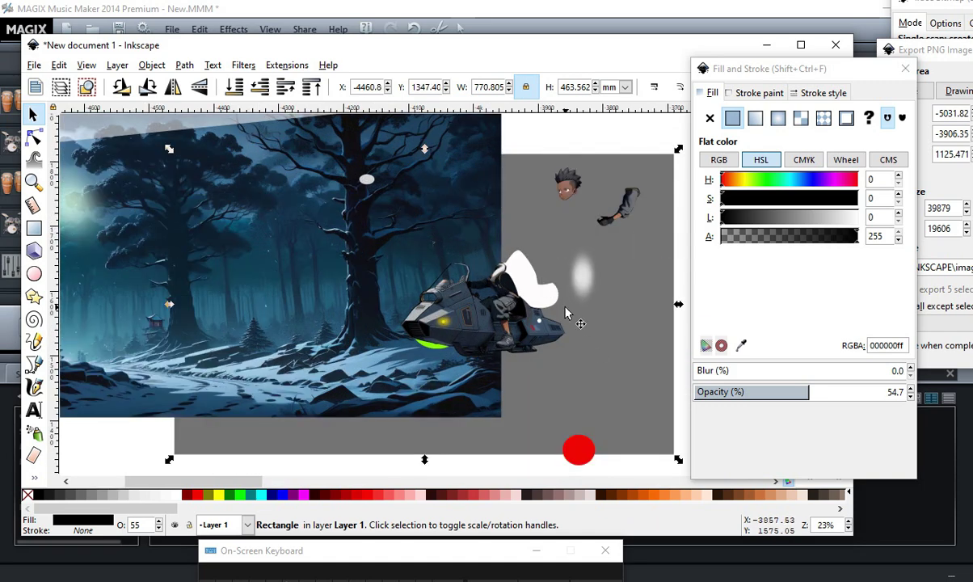
{"action": "left_click", "coordinate": [296, 87]}
Examine how the hoverbike, its side light and the forest look under the dark overlay.
{"action": "scroll", "coordinate": [521, 347], "scroll_direction": "up", "scroll_amount": 1}
{"action": "scroll", "coordinate": [339, 230], "scroll_direction": "down", "scroll_amount": 2}
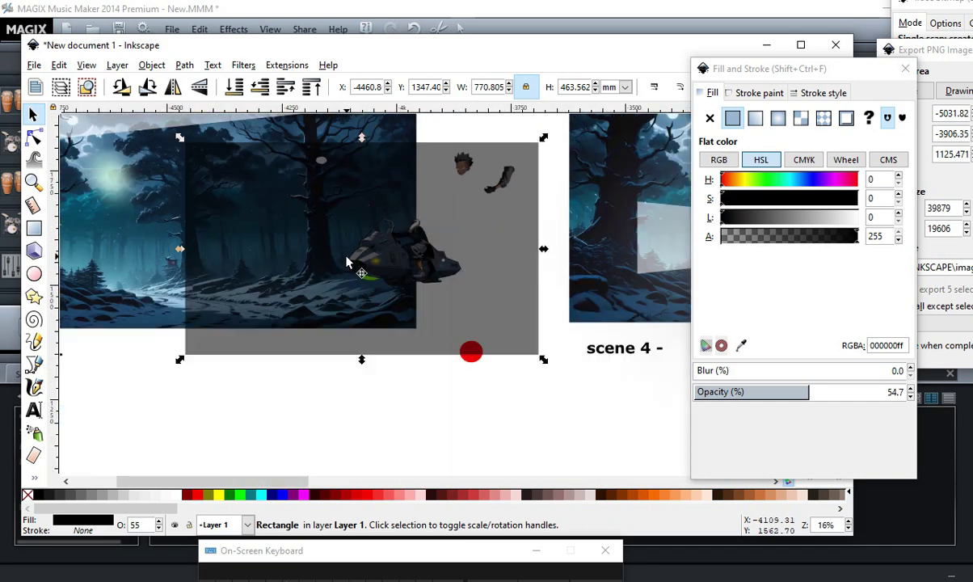
{"action": "scroll", "coordinate": [351, 186], "scroll_direction": "up", "scroll_amount": 2}
{"action": "scroll", "coordinate": [393, 388], "scroll_direction": "up", "scroll_amount": 1}
{"action": "scroll", "coordinate": [367, 480], "scroll_direction": "up", "scroll_amount": 3}
{"action": "scroll", "coordinate": [332, 315], "scroll_direction": "down", "scroll_amount": 3}
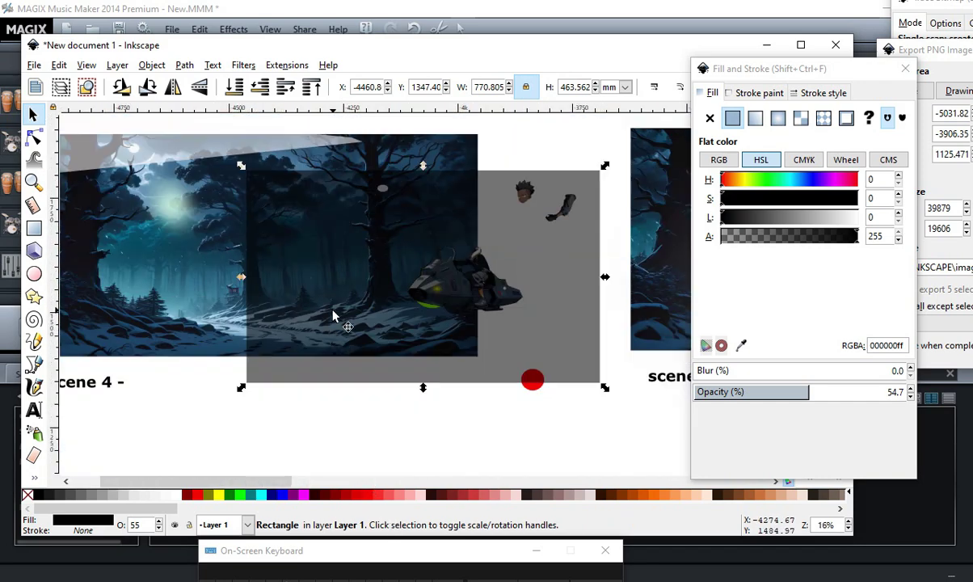
{"action": "scroll", "coordinate": [389, 346], "scroll_direction": "up", "scroll_amount": 1}
{"action": "scroll", "coordinate": [531, 174], "scroll_direction": "up", "scroll_amount": 2}
{"action": "scroll", "coordinate": [429, 139], "scroll_direction": "down", "scroll_amount": 2}
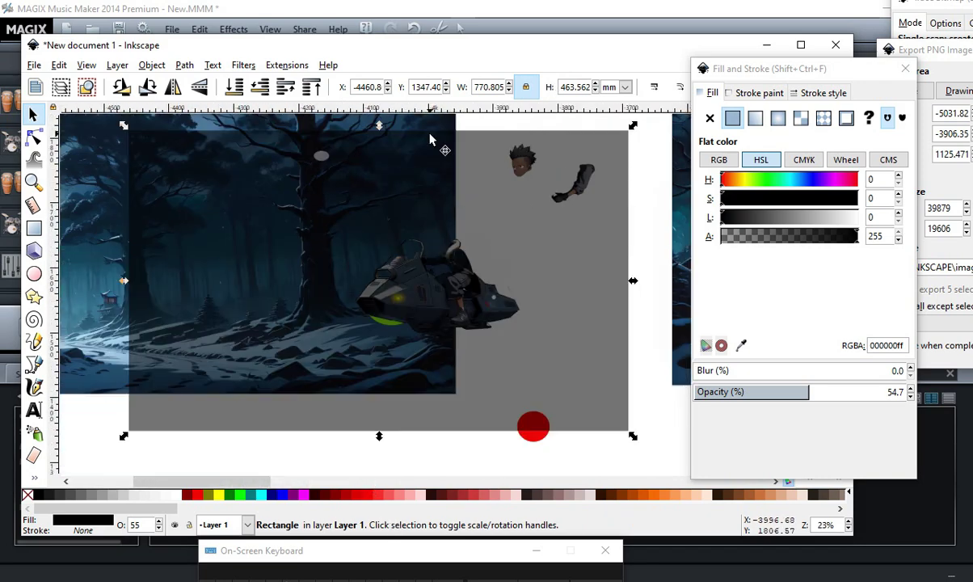
{"action": "scroll", "coordinate": [415, 202], "scroll_direction": "up", "scroll_amount": 1}
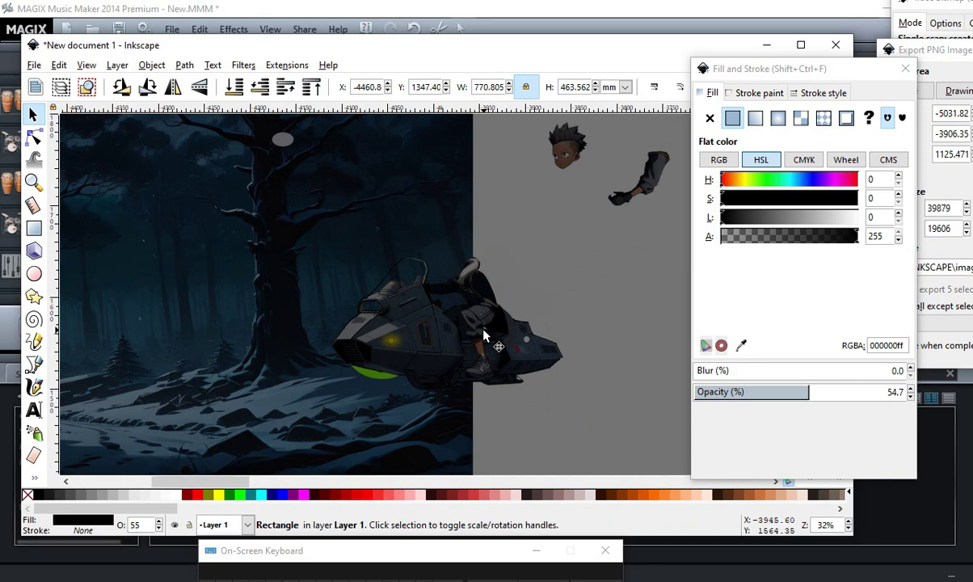
{"action": "scroll", "coordinate": [447, 400], "scroll_direction": "up", "scroll_amount": 1}
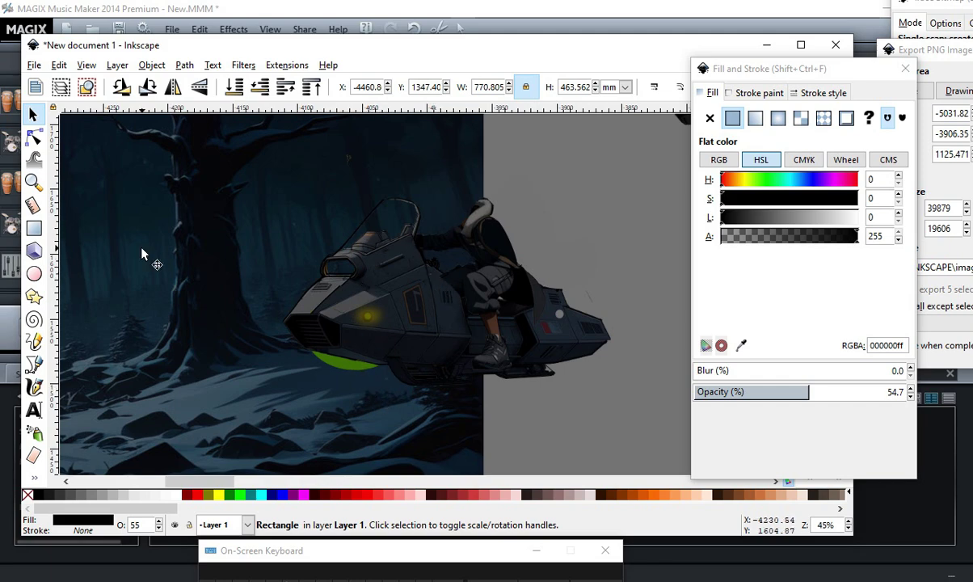
Lower the dark rectangle in the stacking order until it sits behind the yellow glow but still covers the hoverbike.
{"action": "left_click", "coordinate": [258, 89]}
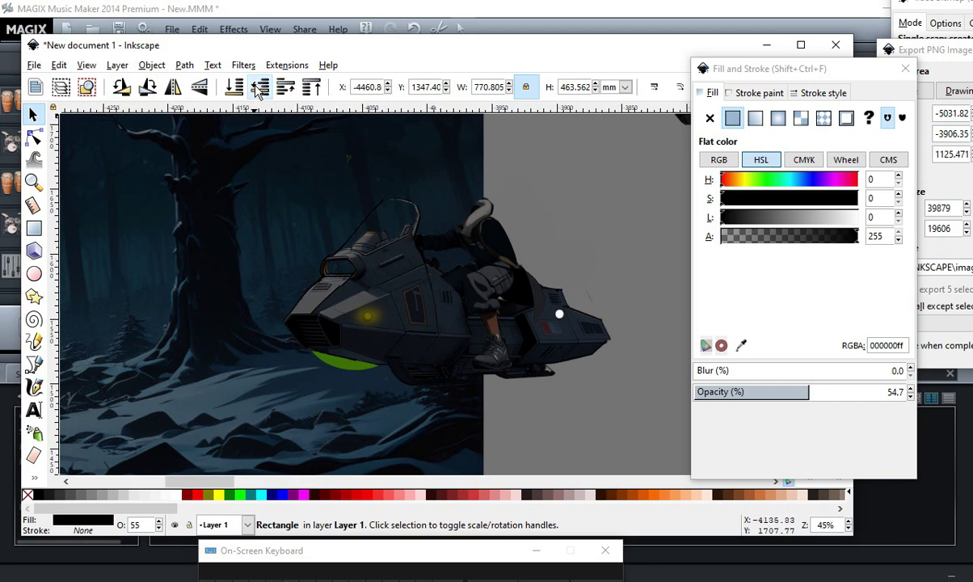
{"action": "left_click", "coordinate": [258, 89]}
{"action": "left_click", "coordinate": [258, 89]}
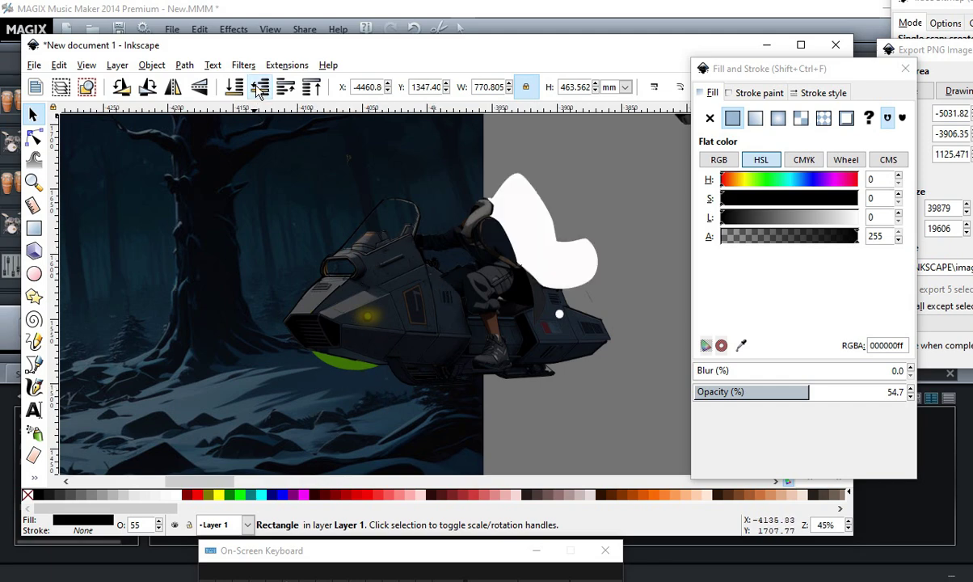
{"action": "left_click", "coordinate": [259, 90]}
{"action": "left_click", "coordinate": [259, 90]}
{"action": "scroll", "coordinate": [452, 375], "scroll_direction": "up", "scroll_amount": 3}
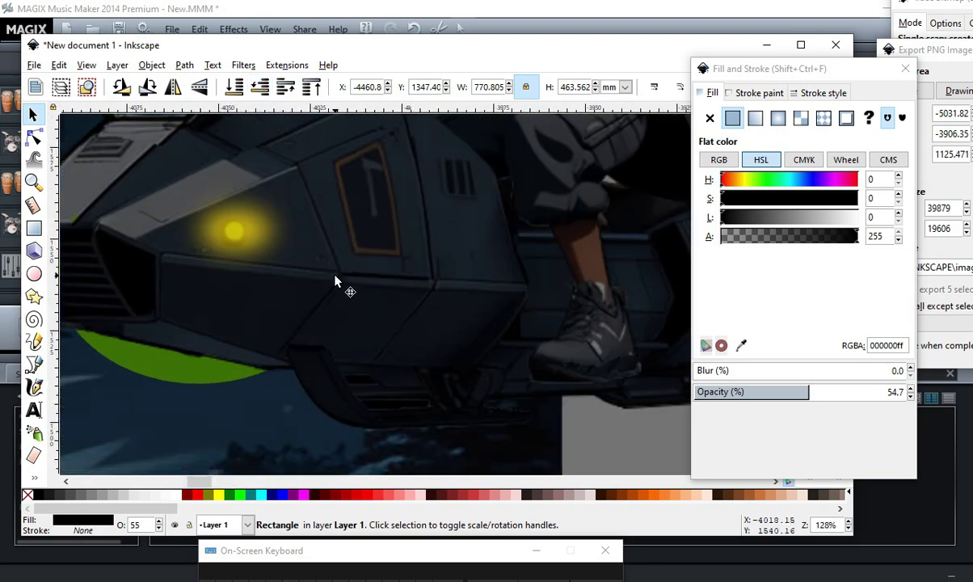
{"action": "scroll", "coordinate": [477, 332], "scroll_direction": "down", "scroll_amount": 3}
{"action": "scroll", "coordinate": [499, 361], "scroll_direction": "up", "scroll_amount": 1}
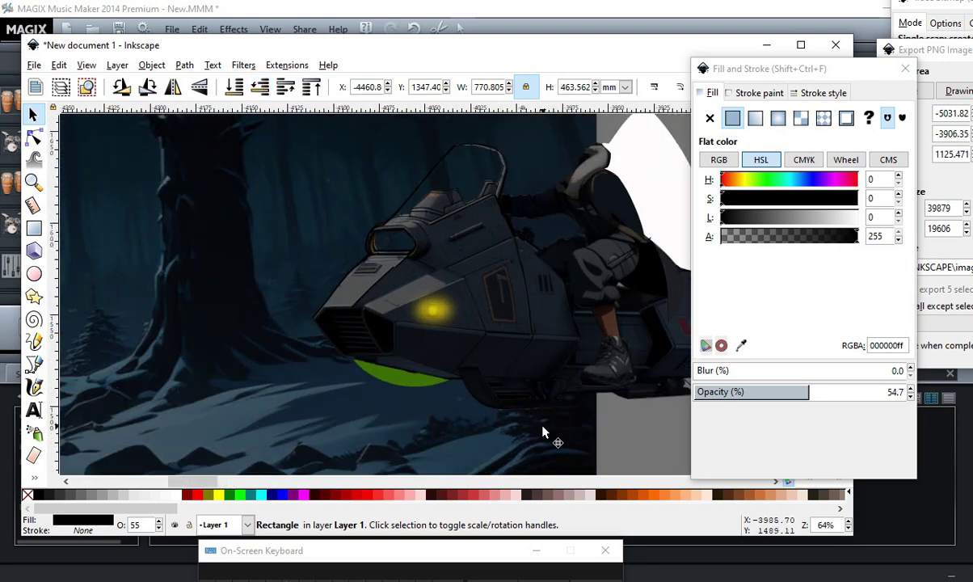
Move the yellow glow off the hoverbike to about X -4192, Y 1529 mm over the forest.
{"action": "left_click", "coordinate": [430, 313]}
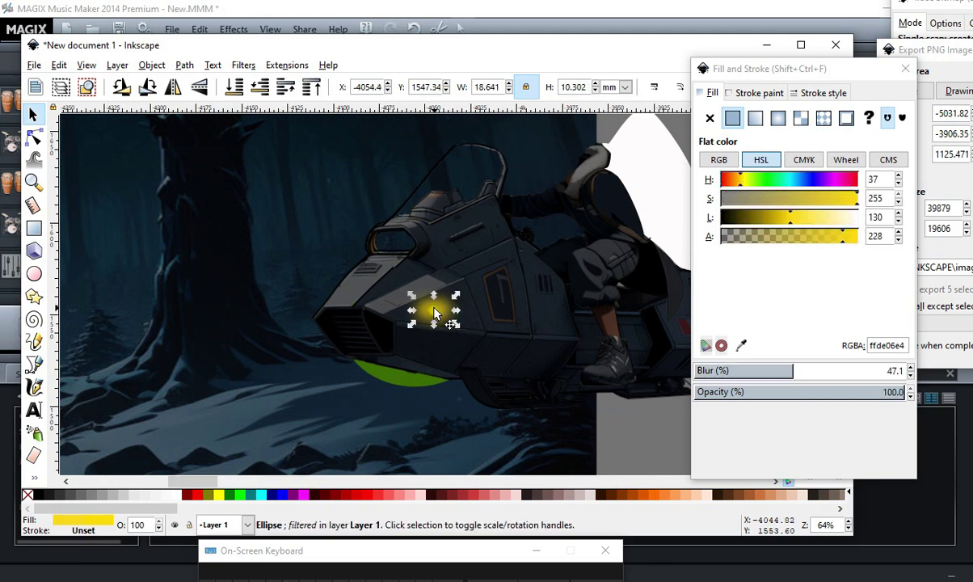
{"action": "left_click_drag", "start_coordinate": [431, 314], "coordinate": [191, 347]}
{"action": "scroll", "coordinate": [318, 251], "scroll_direction": "down", "scroll_amount": 3}
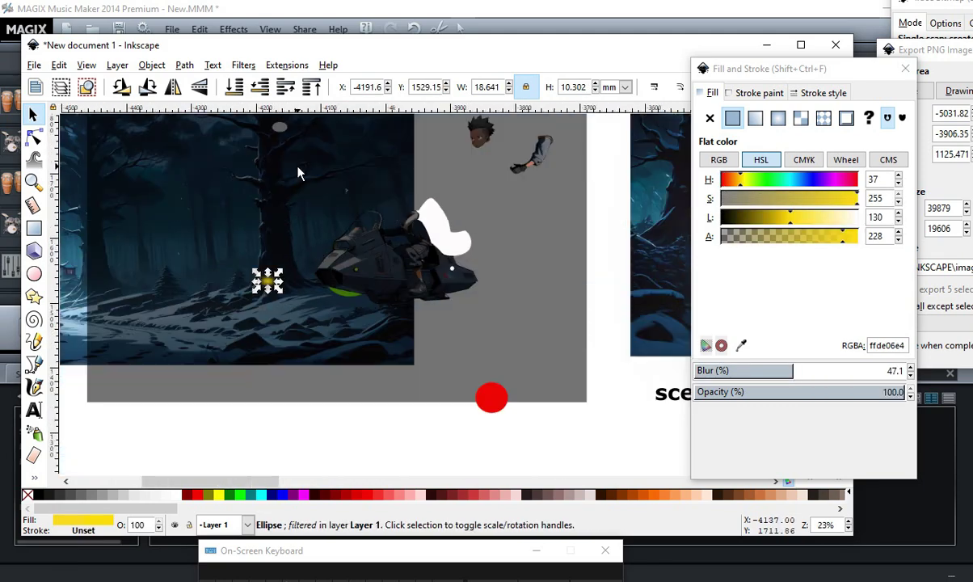
Shift the dark rectangle over the hoverbike to about X -4455, Y 1328 mm.
{"action": "left_click", "coordinate": [543, 222]}
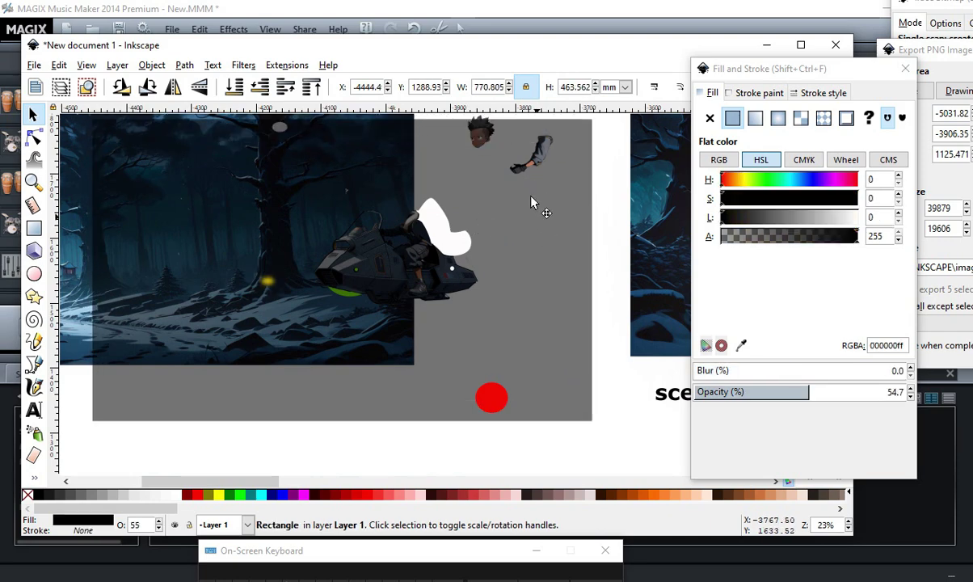
{"action": "scroll", "coordinate": [454, 305], "scroll_direction": "up", "scroll_amount": 2}
{"action": "scroll", "coordinate": [506, 373], "scroll_direction": "down", "scroll_amount": 2}
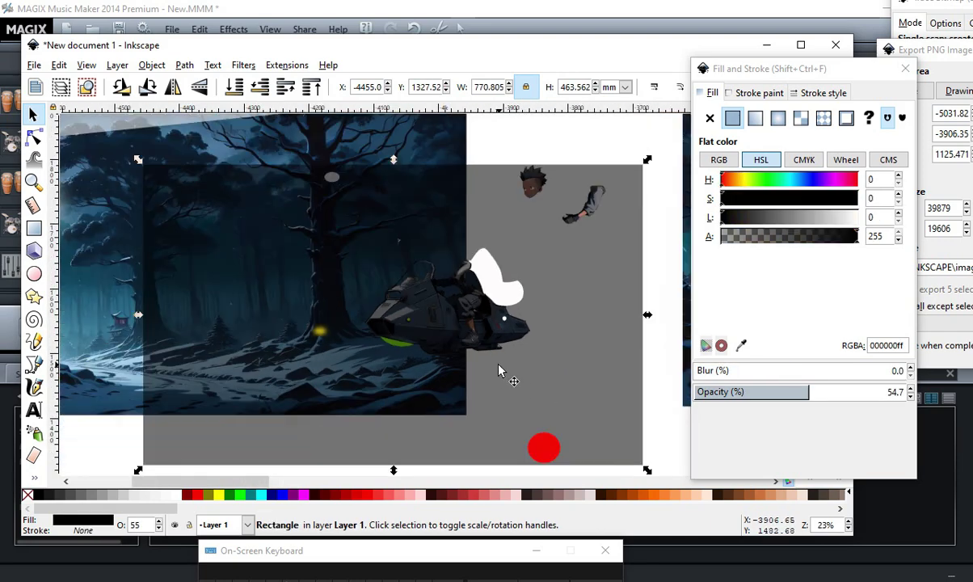
{"action": "scroll", "coordinate": [404, 304], "scroll_direction": "up", "scroll_amount": 3}
{"action": "scroll", "coordinate": [341, 186], "scroll_direction": "down", "scroll_amount": 3}
{"action": "scroll", "coordinate": [497, 341], "scroll_direction": "up", "scroll_amount": 2}
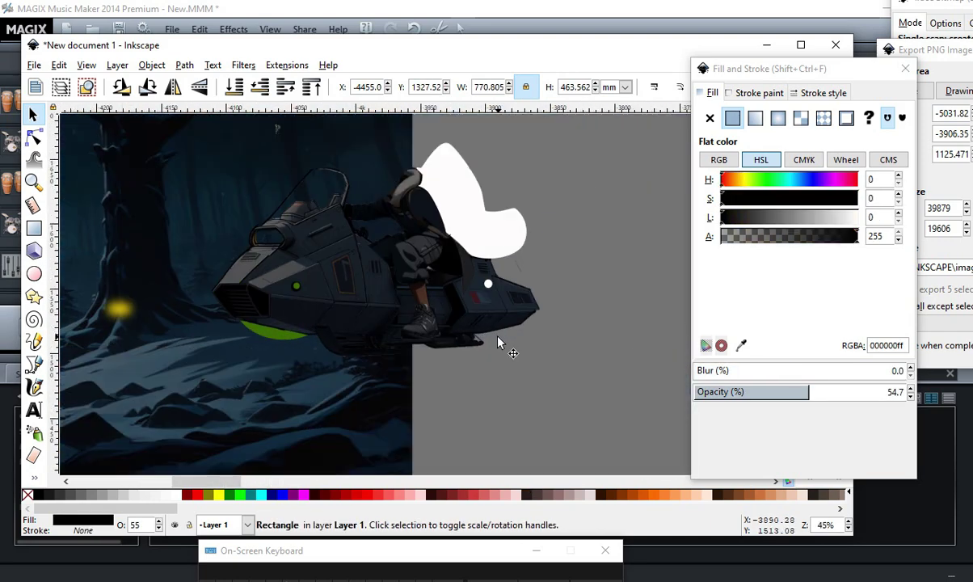
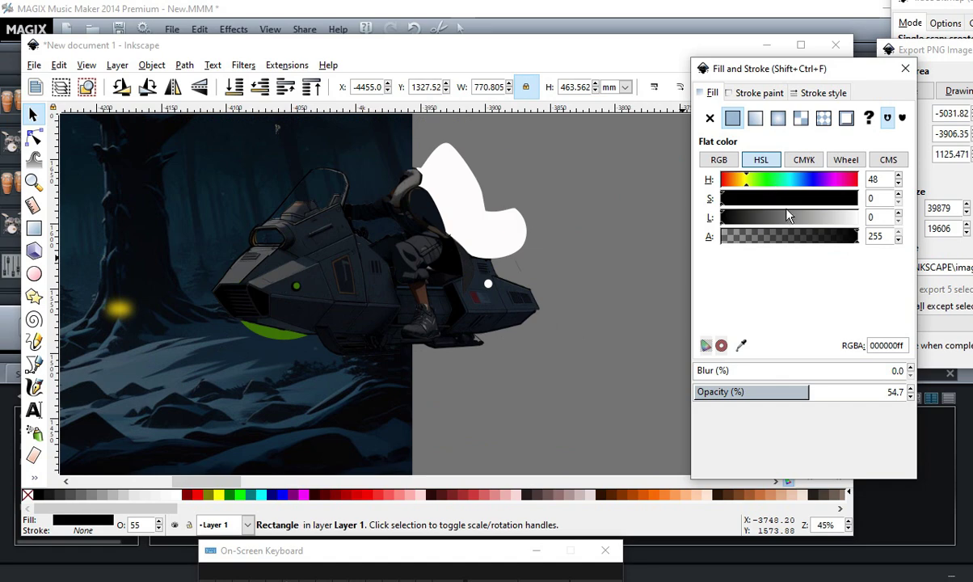
Recolour the dark rectangle to a muted red with saturation 108 and lightness 111.
{"action": "left_click_drag", "start_coordinate": [742, 217], "coordinate": [780, 217]}
{"action": "scroll", "coordinate": [643, 267], "scroll_direction": "down", "scroll_amount": 3}
{"action": "scroll", "coordinate": [644, 267], "scroll_direction": "up", "scroll_amount": 2}
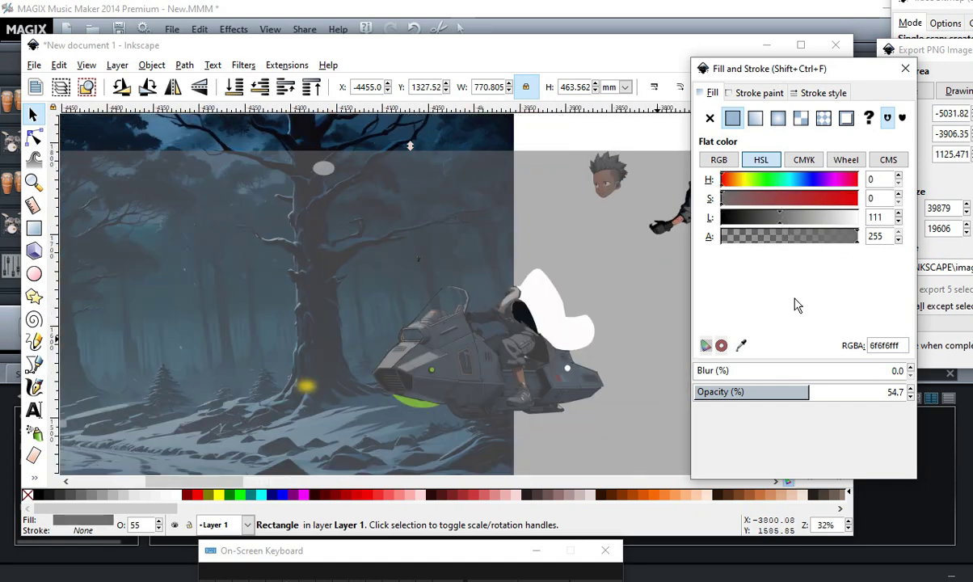
{"action": "left_click", "coordinate": [759, 199]}
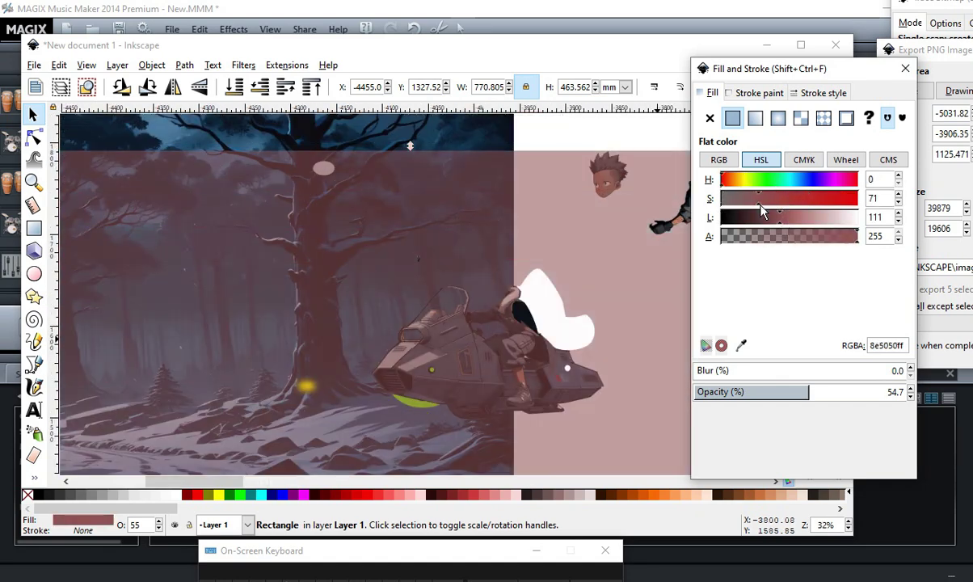
{"action": "left_click", "coordinate": [801, 200]}
{"action": "left_click_drag", "start_coordinate": [802, 211], "coordinate": [779, 211]}
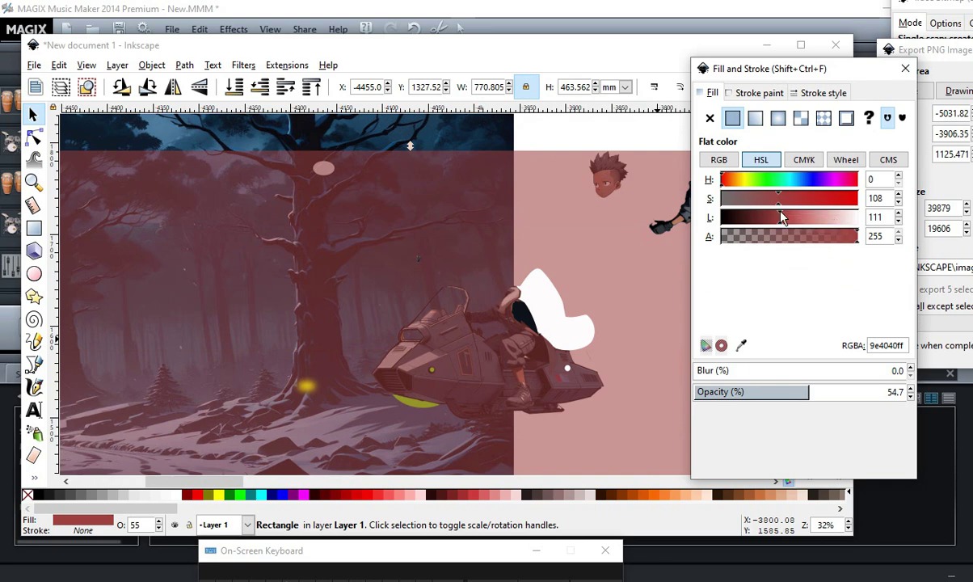
Darken the red overlay to a lightness of 38.
{"action": "scroll", "coordinate": [437, 399], "scroll_direction": "up", "scroll_amount": 1}
{"action": "scroll", "coordinate": [370, 253], "scroll_direction": "down", "scroll_amount": 2}
{"action": "scroll", "coordinate": [397, 321], "scroll_direction": "up", "scroll_amount": 3}
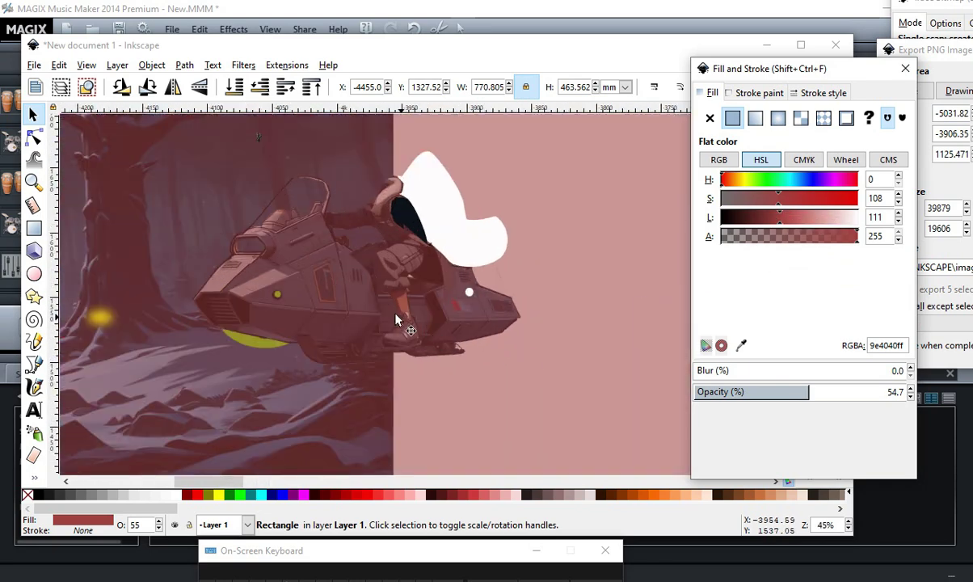
{"action": "scroll", "coordinate": [670, 242], "scroll_direction": "down", "scroll_amount": 2}
{"action": "scroll", "coordinate": [391, 261], "scroll_direction": "down", "scroll_amount": 3}
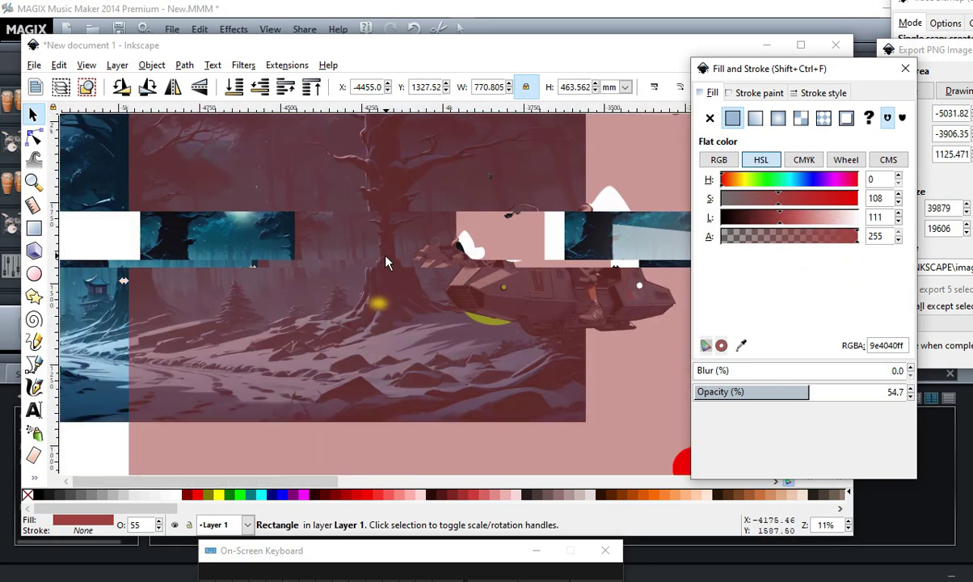
{"action": "scroll", "coordinate": [472, 220], "scroll_direction": "up", "scroll_amount": 3}
{"action": "left_click_drag", "start_coordinate": [763, 224], "coordinate": [745, 233]}
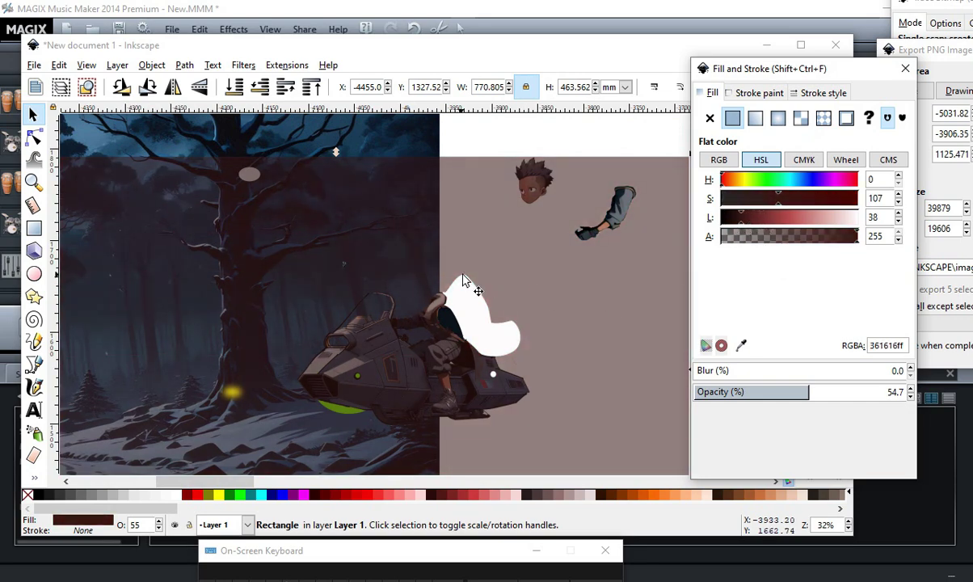
{"action": "scroll", "coordinate": [556, 307], "scroll_direction": "down", "scroll_amount": 3}
{"action": "scroll", "coordinate": [556, 307], "scroll_direction": "up", "scroll_amount": 4}
Move the overlay off the artwork and back over the hoverbike, to about X -4473, Y 1332 mm, and set its lightness to 88.
{"action": "left_click_drag", "start_coordinate": [556, 307], "coordinate": [450, 487]}
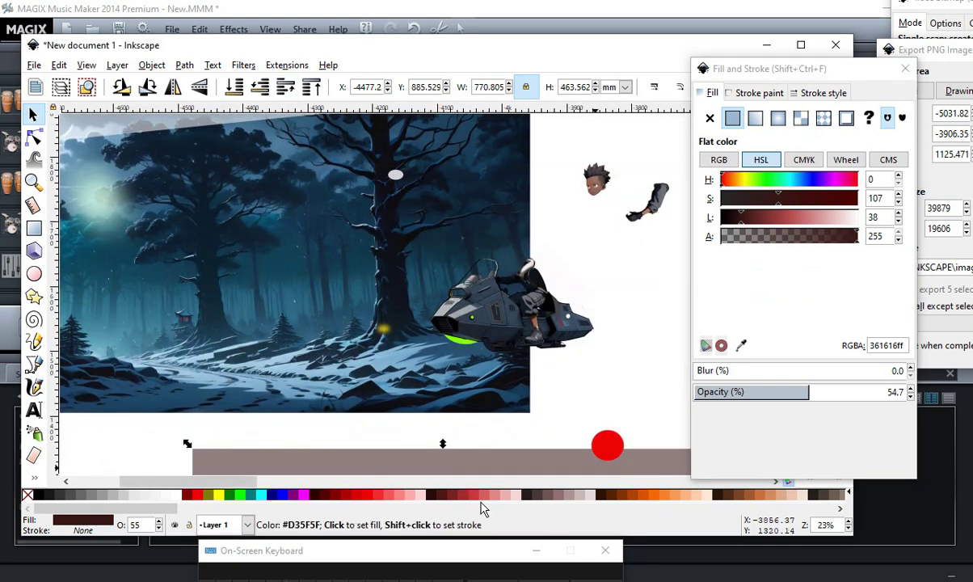
{"action": "left_click_drag", "start_coordinate": [441, 466], "coordinate": [445, 177]}
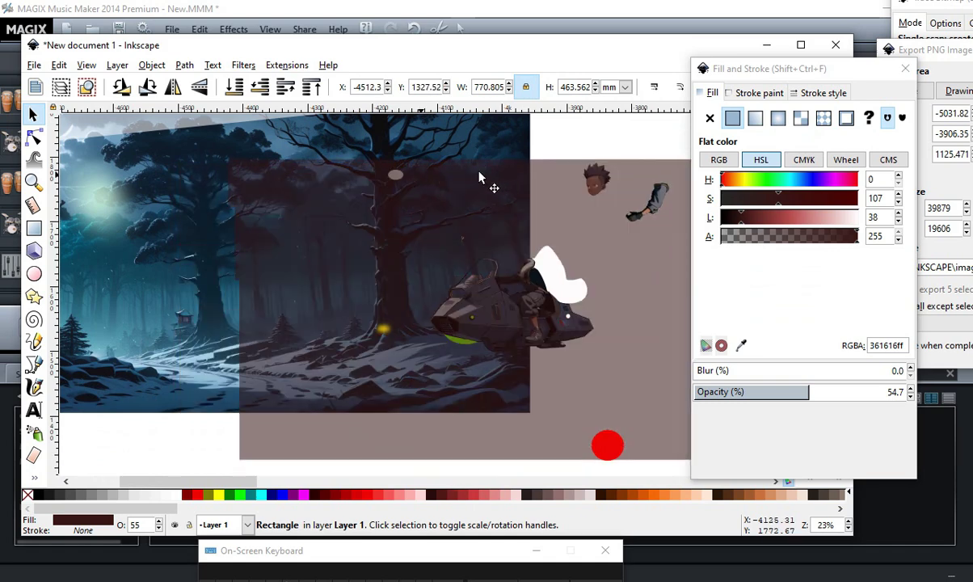
{"action": "mouse_move", "coordinate": [785, 218]}
{"action": "left_mouse_down"}
{"action": "mouse_move", "coordinate": [808, 219]}
{"action": "mouse_move", "coordinate": [768, 221]}
{"action": "left_mouse_up"}
Examine how the hoverbike and forest look under the reddish overlay, close up and within the whole scene.
{"action": "scroll", "coordinate": [493, 248], "scroll_direction": "up", "scroll_amount": 2}
{"action": "scroll", "coordinate": [493, 253], "scroll_direction": "down", "scroll_amount": 3}
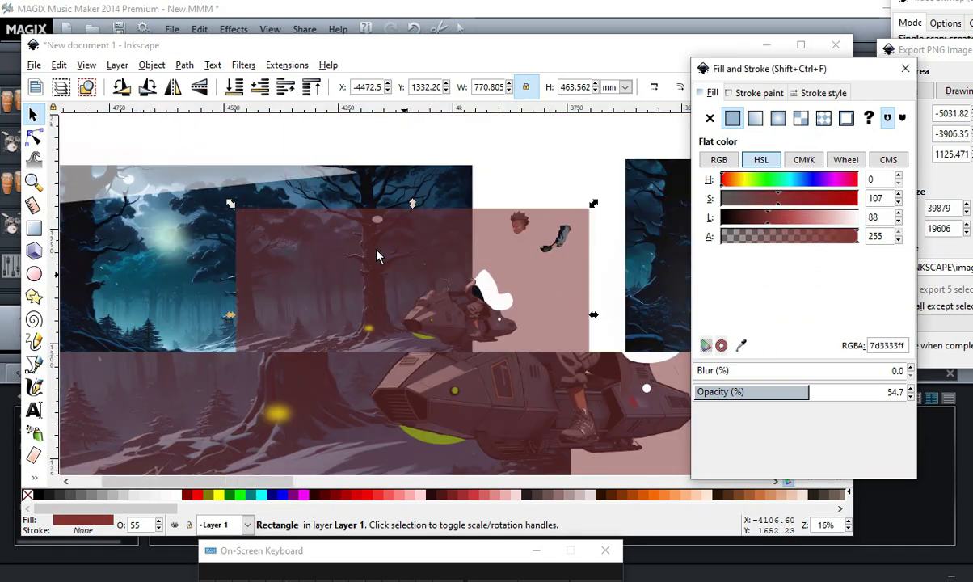
{"action": "scroll", "coordinate": [466, 426], "scroll_direction": "up", "scroll_amount": 1}
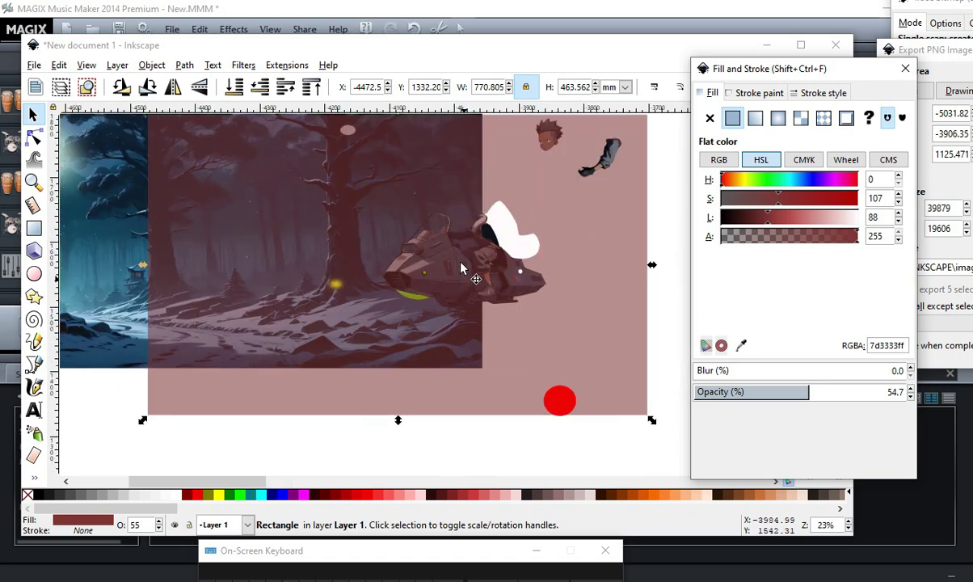
{"action": "scroll", "coordinate": [512, 341], "scroll_direction": "up", "scroll_amount": 2}
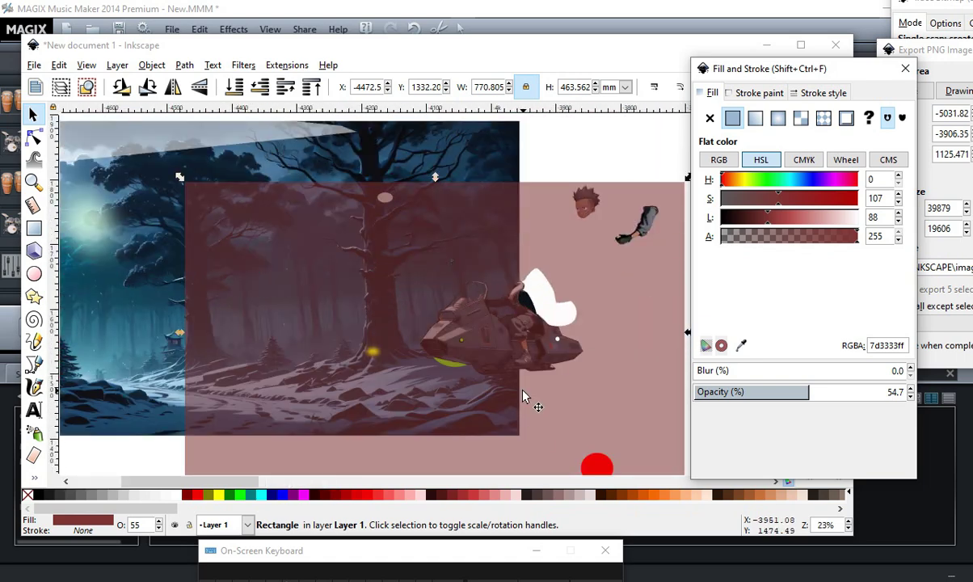
{"action": "scroll", "coordinate": [521, 396], "scroll_direction": "up", "scroll_amount": 2}
{"action": "scroll", "coordinate": [461, 380], "scroll_direction": "down", "scroll_amount": 3}
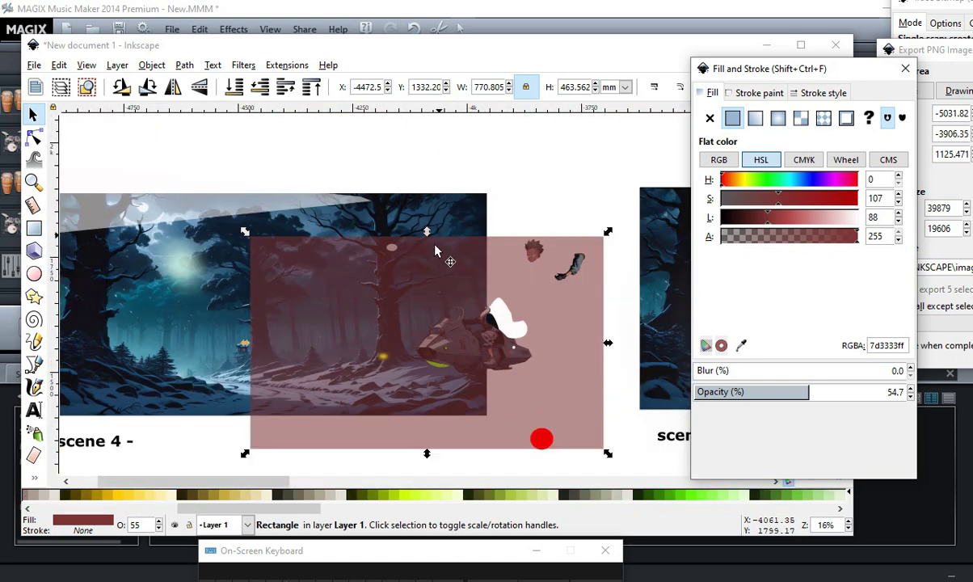
{"action": "scroll", "coordinate": [473, 401], "scroll_direction": "up", "scroll_amount": 1}
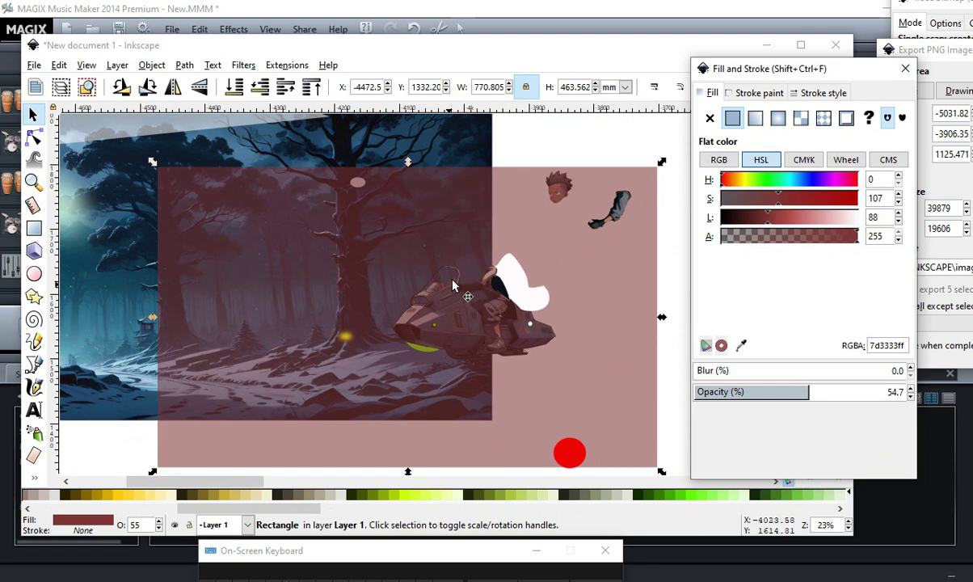
{"action": "scroll", "coordinate": [275, 278], "scroll_direction": "down", "scroll_amount": 2}
{"action": "scroll", "coordinate": [251, 281], "scroll_direction": "up", "scroll_amount": 3}
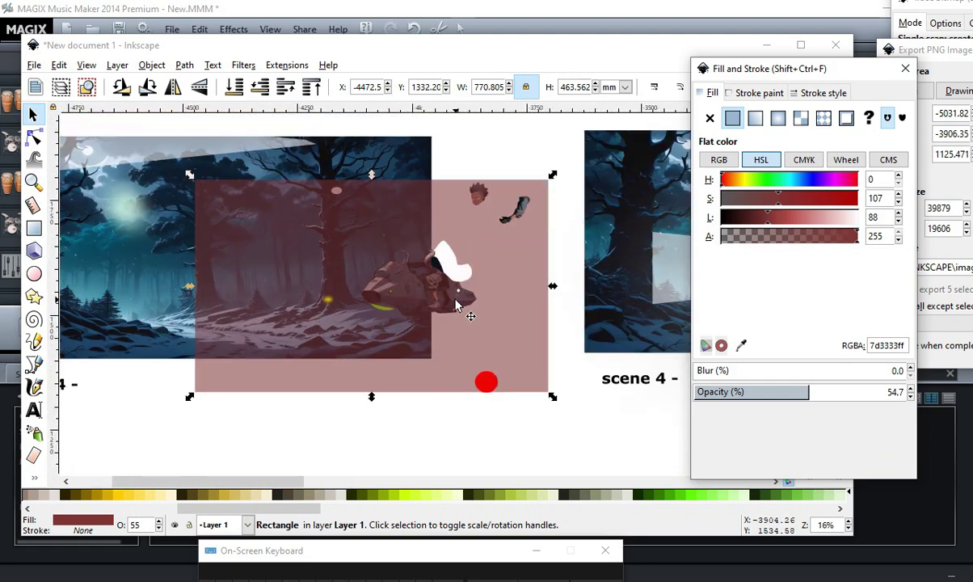
{"action": "scroll", "coordinate": [317, 276], "scroll_direction": "down", "scroll_amount": 4}
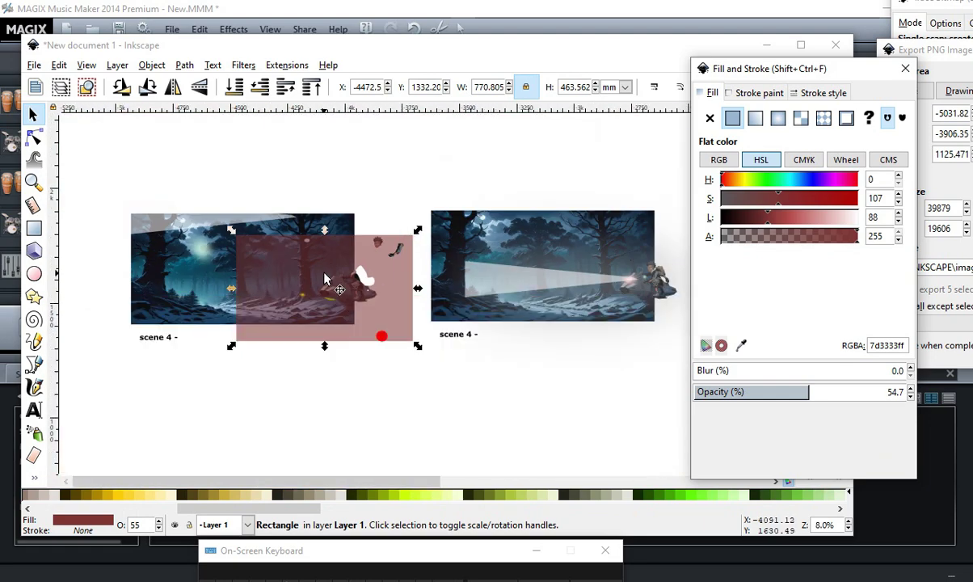
{"action": "scroll", "coordinate": [695, 271], "scroll_direction": "up", "scroll_amount": 1}
{"action": "scroll", "coordinate": [590, 323], "scroll_direction": "down", "scroll_amount": 2}
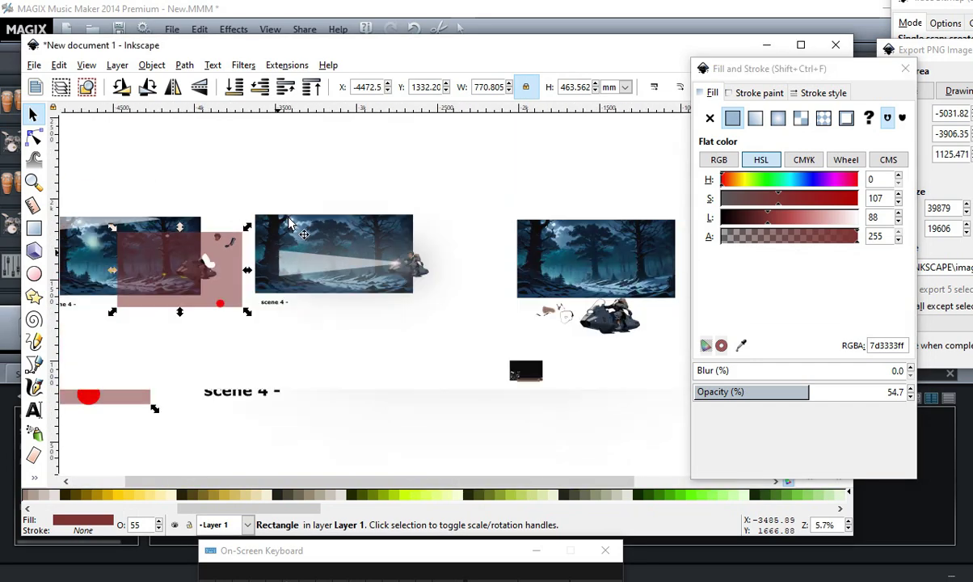
Examine the neighbouring lit scene 4, including its light beam, headlight glow, rider and hoverbike.
{"action": "scroll", "coordinate": [507, 353], "scroll_direction": "up", "scroll_amount": 1}
{"action": "scroll", "coordinate": [457, 267], "scroll_direction": "up", "scroll_amount": 3}
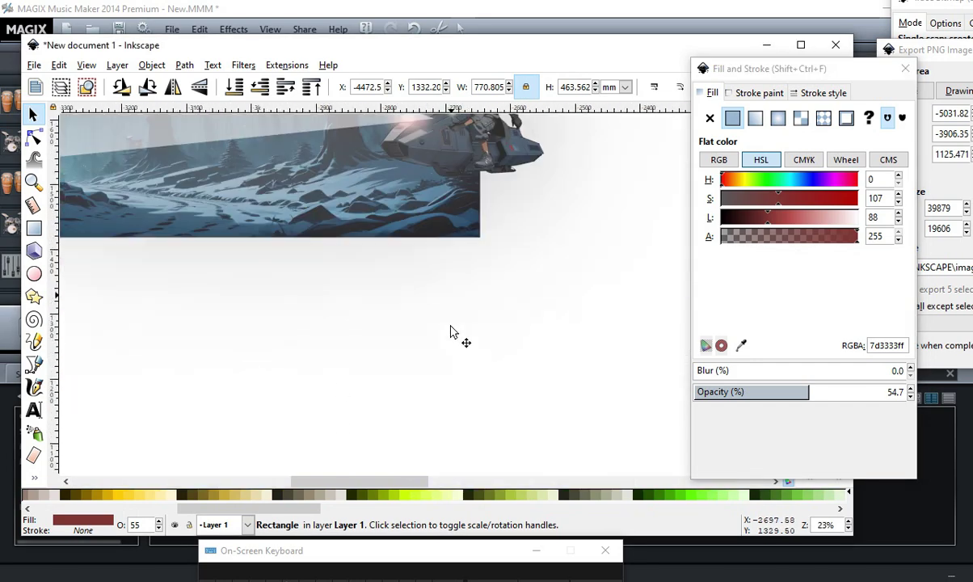
{"action": "scroll", "coordinate": [489, 260], "scroll_direction": "down", "scroll_amount": 5}
{"action": "scroll", "coordinate": [483, 262], "scroll_direction": "up", "scroll_amount": 4}
{"action": "scroll", "coordinate": [473, 247], "scroll_direction": "up", "scroll_amount": 1}
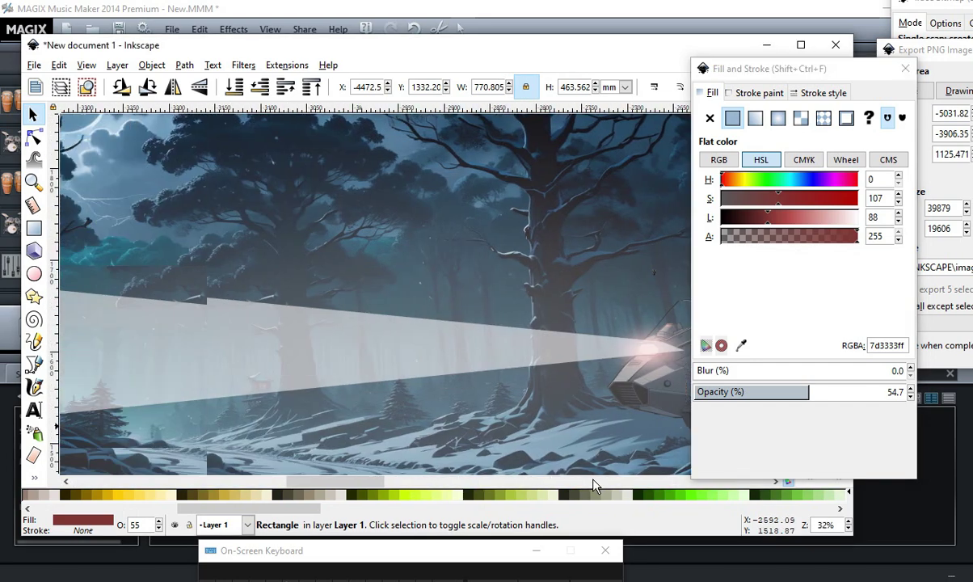
{"action": "scroll", "coordinate": [485, 412], "scroll_direction": "down", "scroll_amount": 3}
{"action": "scroll", "coordinate": [589, 396], "scroll_direction": "up", "scroll_amount": 3}
{"action": "scroll", "coordinate": [323, 242], "scroll_direction": "up", "scroll_amount": 4}
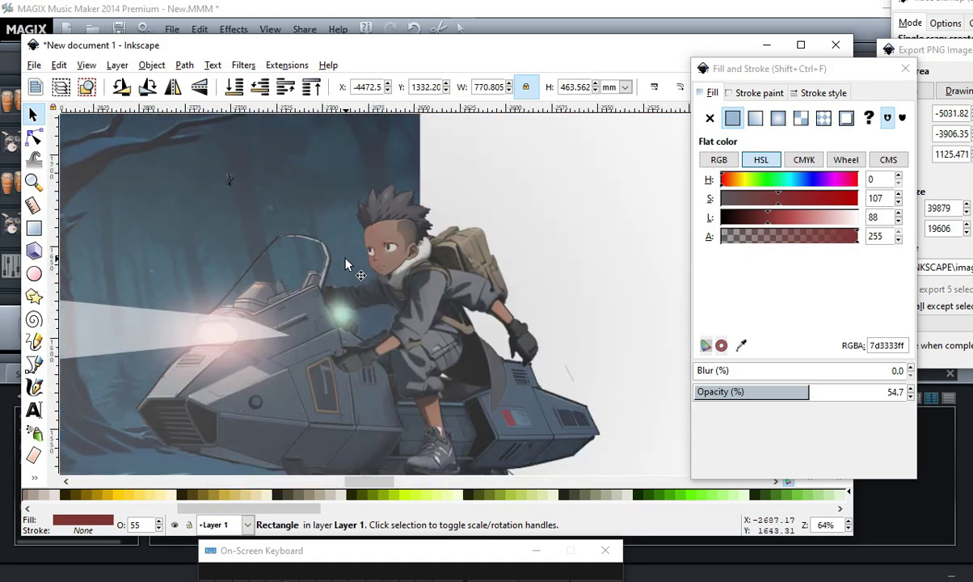
{"action": "scroll", "coordinate": [500, 321], "scroll_direction": "down", "scroll_amount": 3}
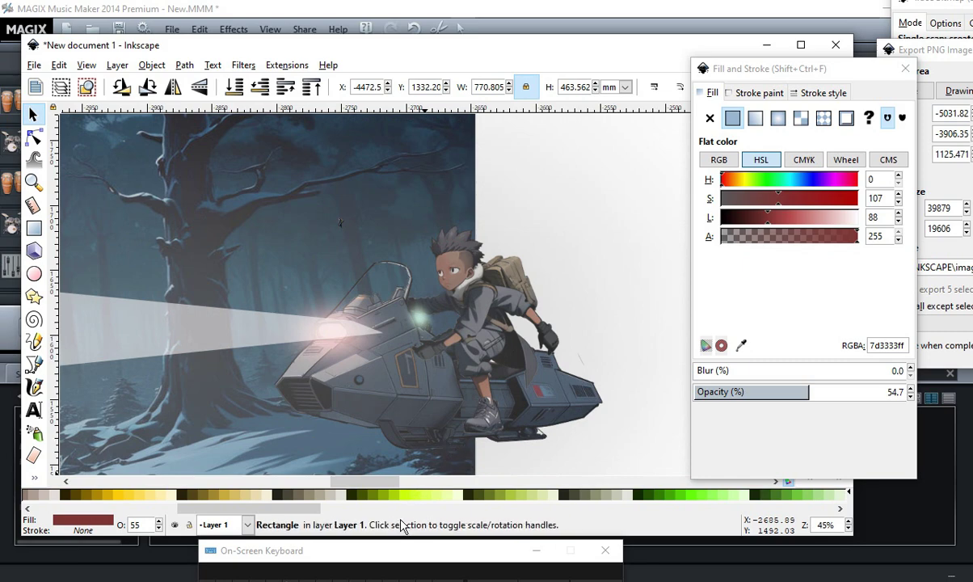
{"action": "scroll", "coordinate": [454, 260], "scroll_direction": "down", "scroll_amount": 5}
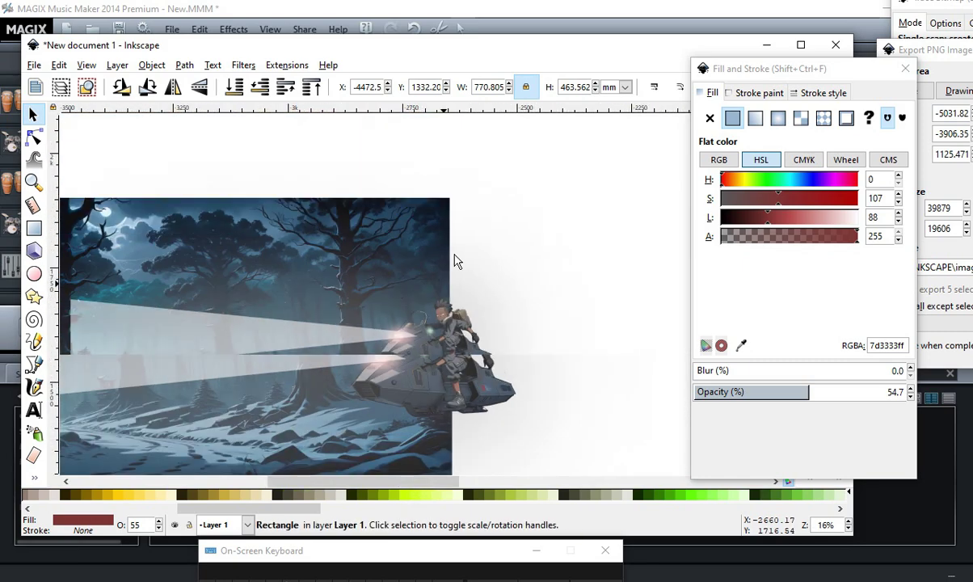
{"action": "scroll", "coordinate": [455, 337], "scroll_direction": "up", "scroll_amount": 2}
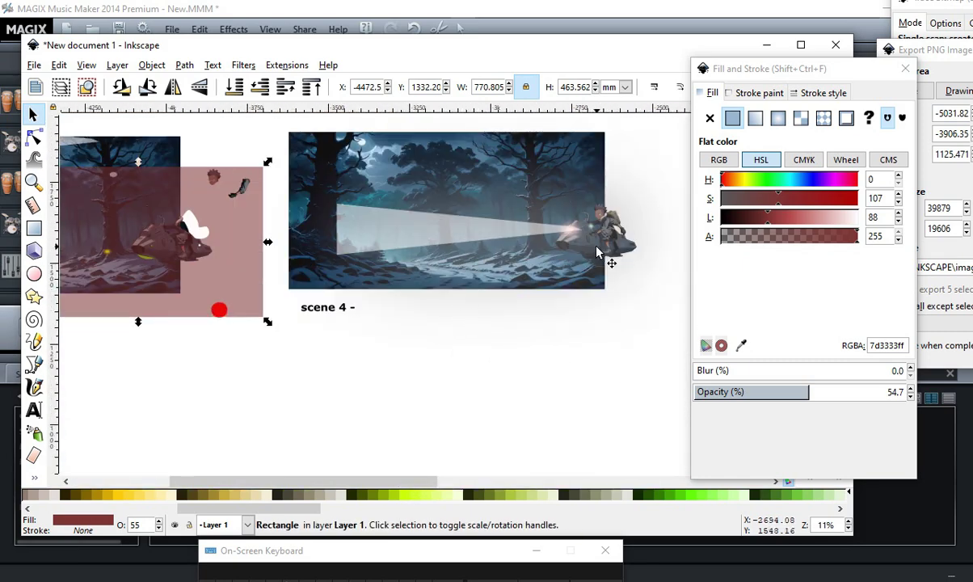
Move the lit scene's light beam up to about X -3383, Y 1793 mm, and the grey haze group down to about X -3594, Y 282 mm.
{"action": "left_click", "coordinate": [377, 225]}
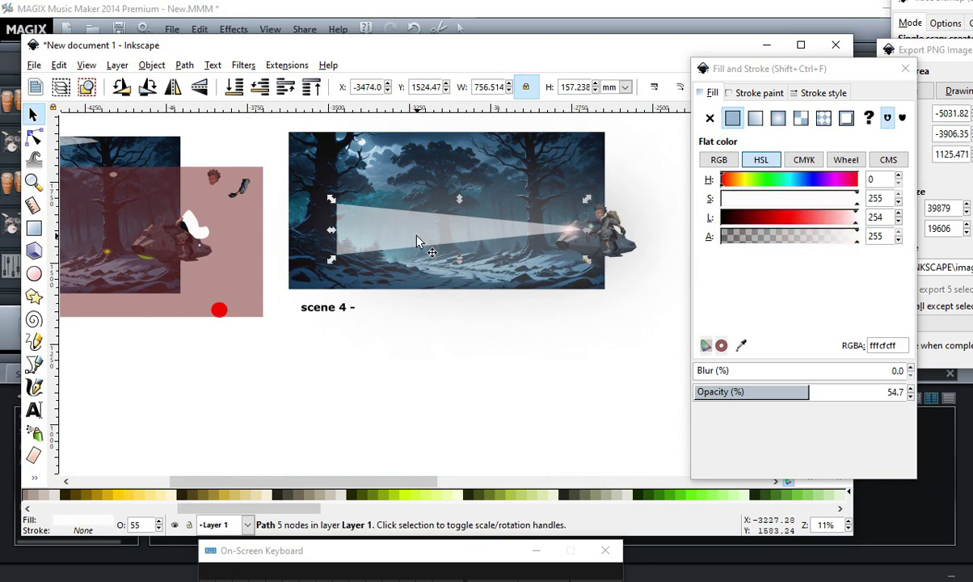
{"action": "left_click_drag", "start_coordinate": [417, 240], "coordinate": [445, 161]}
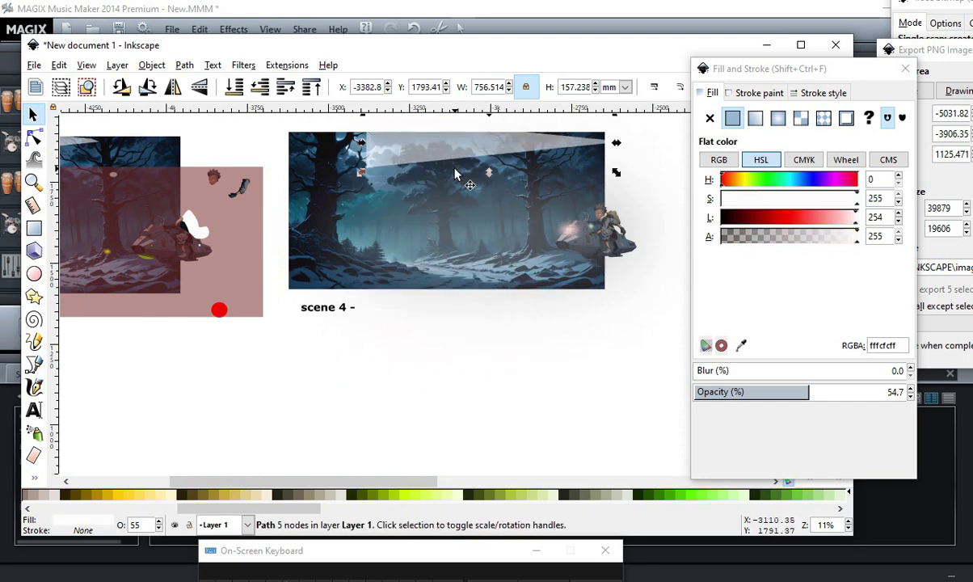
{"action": "left_click_drag", "start_coordinate": [661, 212], "coordinate": [493, 275]}
{"action": "left_click", "coordinate": [565, 241]}
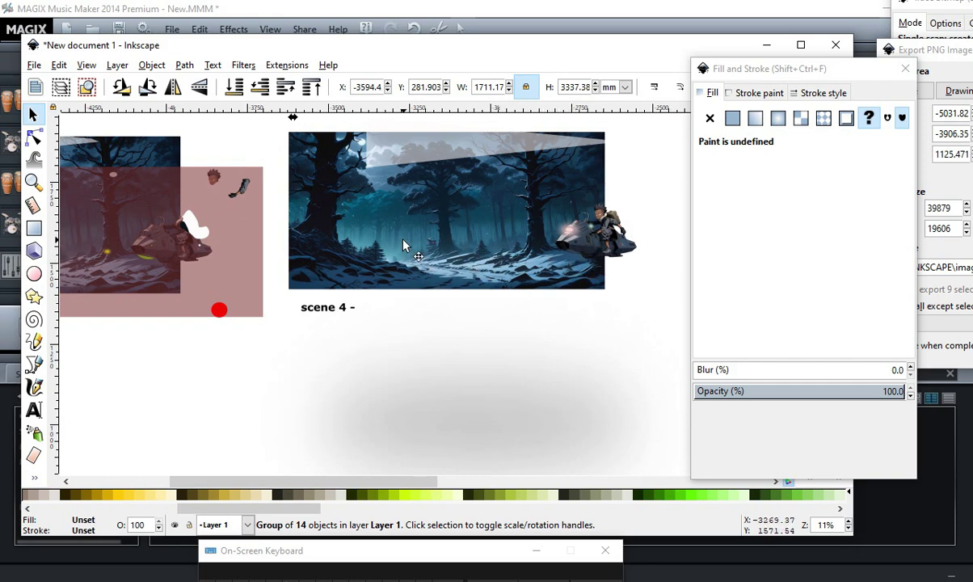
Move the lit scene's forest background image sideways to about X -2949, Y 1385 mm, next to the spare forest image.
{"action": "left_click", "coordinate": [372, 259], "text": "ctrl"}
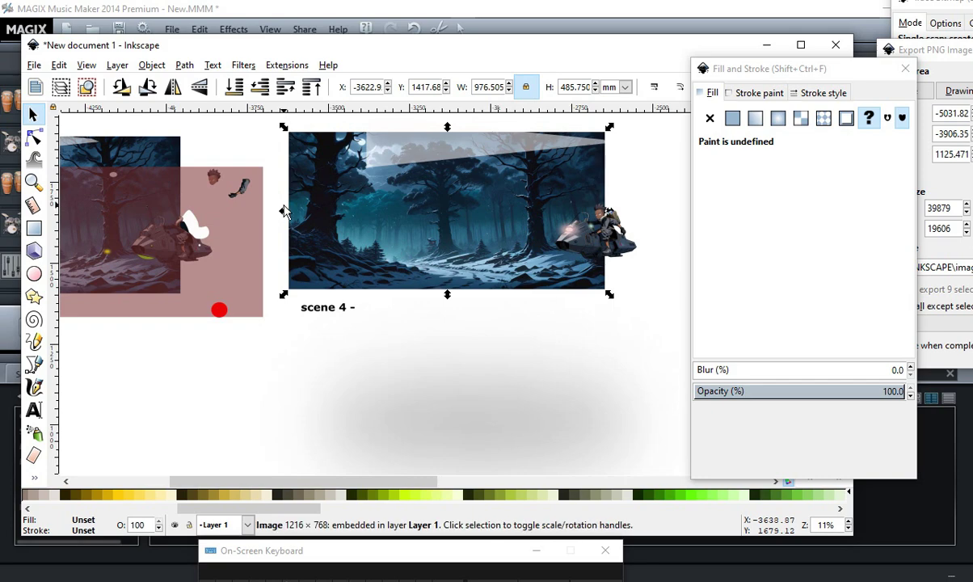
{"action": "scroll", "coordinate": [331, 216], "scroll_direction": "down", "scroll_amount": 2}
{"action": "left_click_drag", "start_coordinate": [377, 212], "coordinate": [488, 216]}
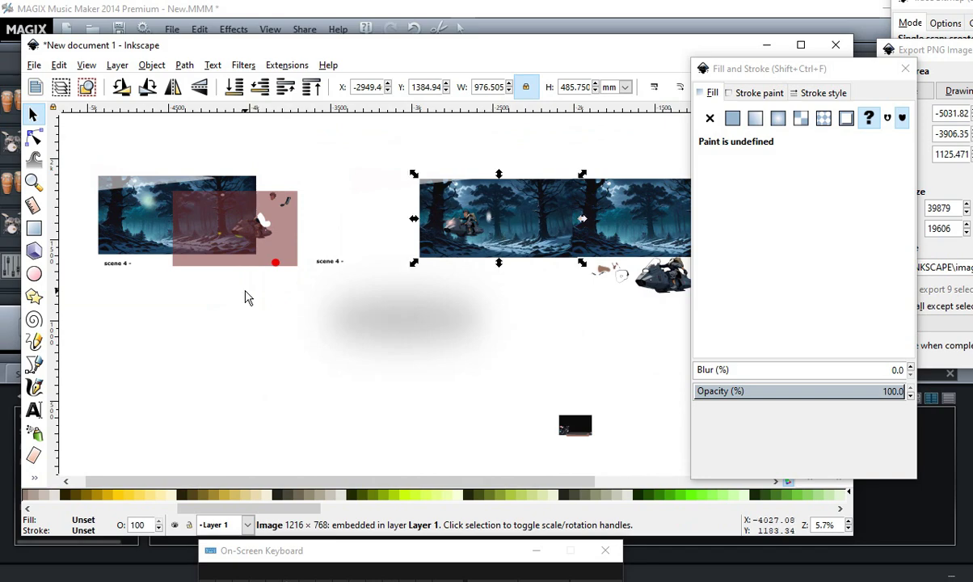
Move the lit hoverbike, rider and glow objects across to the second forest image, at about X -1386, Y 1505 mm.
{"action": "scroll", "coordinate": [149, 275], "scroll_direction": "down", "scroll_amount": 2}
{"action": "scroll", "coordinate": [327, 260], "scroll_direction": "up", "scroll_amount": 6}
{"action": "scroll", "coordinate": [295, 311], "scroll_direction": "down", "scroll_amount": 3}
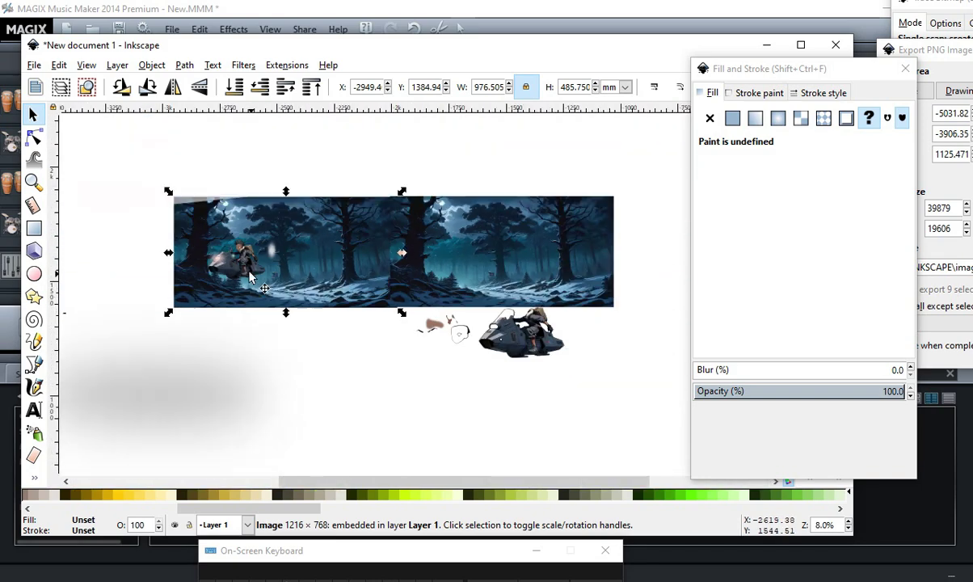
{"action": "left_click", "coordinate": [136, 165]}
{"action": "left_click_drag", "start_coordinate": [120, 135], "coordinate": [358, 344]}
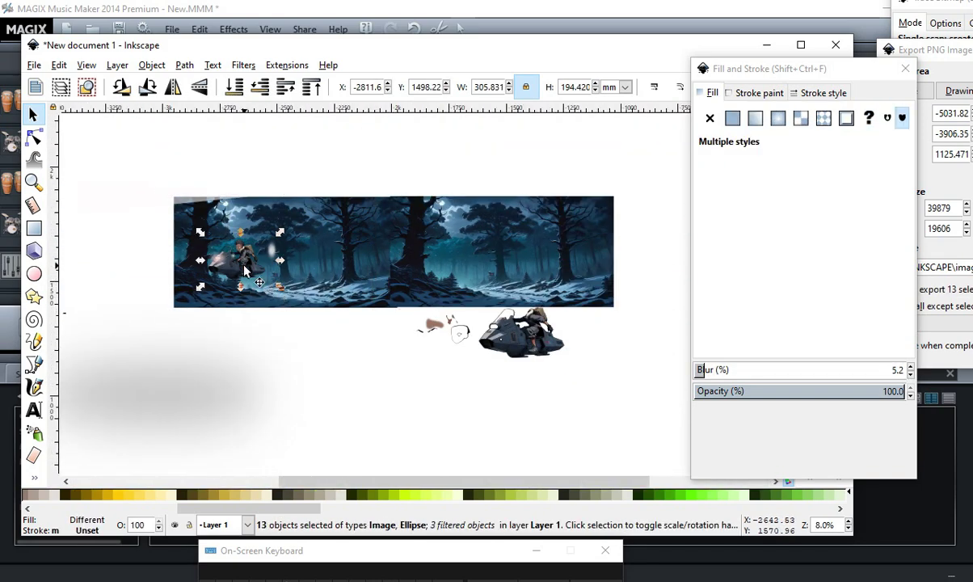
{"action": "left_click_drag", "start_coordinate": [260, 268], "coordinate": [576, 269]}
{"action": "scroll", "coordinate": [495, 262], "scroll_direction": "up", "scroll_amount": 1}
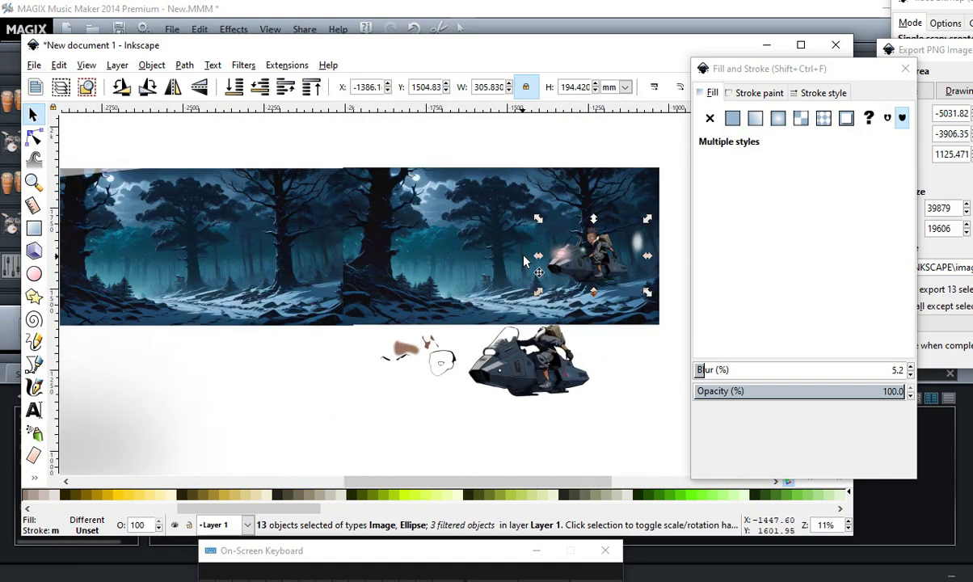
{"action": "scroll", "coordinate": [523, 261], "scroll_direction": "down", "scroll_amount": 2}
{"action": "scroll", "coordinate": [554, 303], "scroll_direction": "up", "scroll_amount": 2}
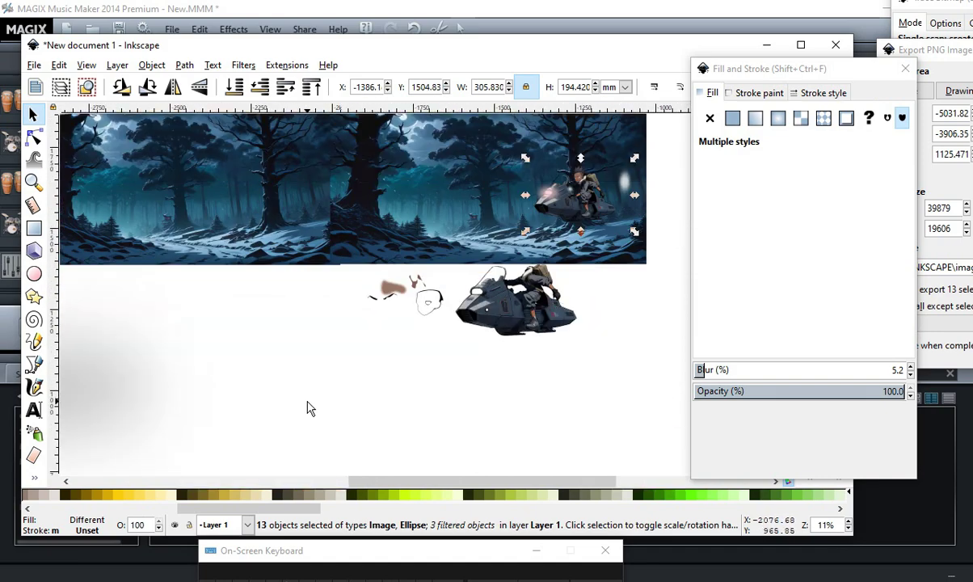
Move the spare hoverbike and its loose pieces further below the forest images, to about X -1859, Y 589 mm.
{"action": "left_click_drag", "start_coordinate": [307, 408], "coordinate": [660, 240]}
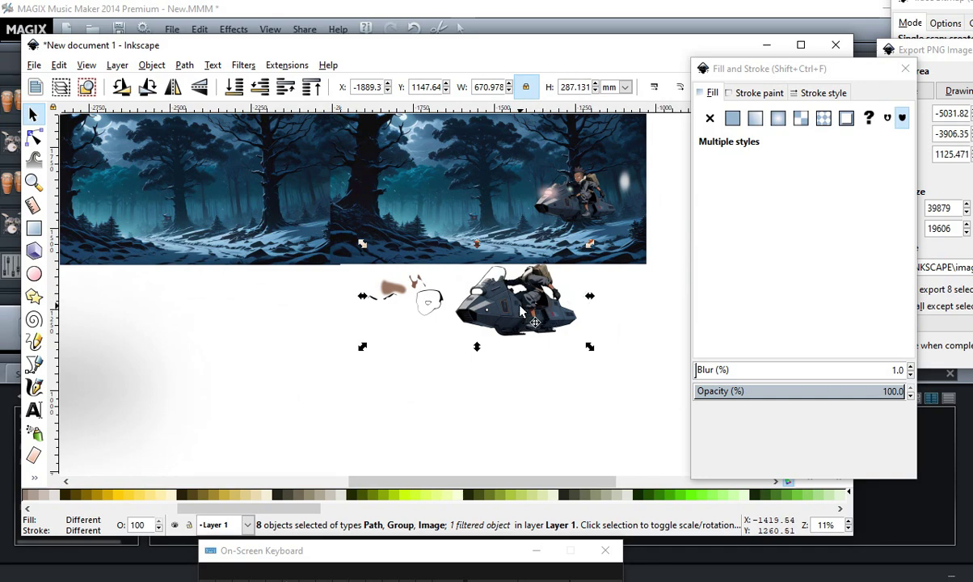
{"action": "left_click_drag", "start_coordinate": [522, 311], "coordinate": [501, 424]}
{"action": "scroll", "coordinate": [418, 343], "scroll_direction": "down", "scroll_amount": 2}
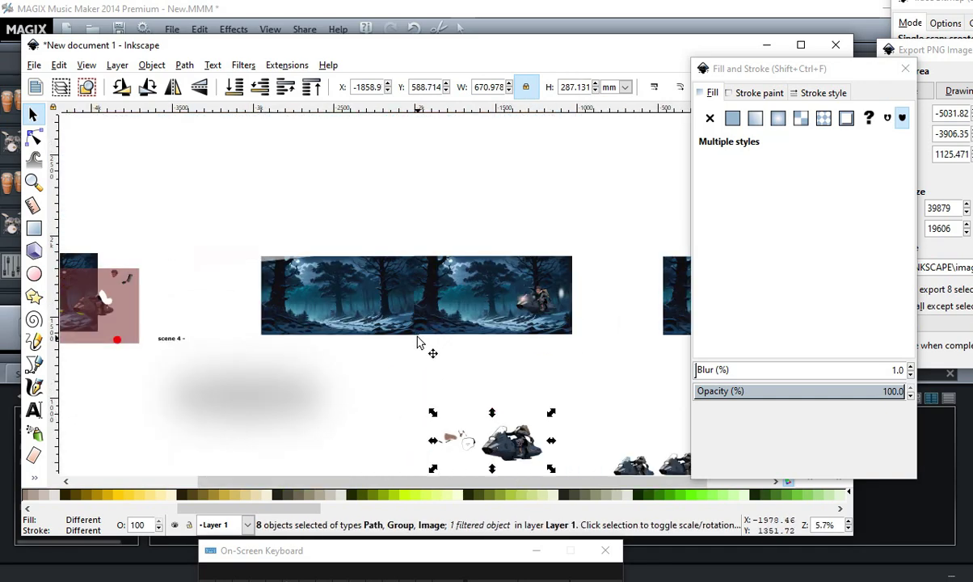
{"action": "scroll", "coordinate": [420, 347], "scroll_direction": "up", "scroll_amount": 2}
{"action": "scroll", "coordinate": [502, 348], "scroll_direction": "down", "scroll_amount": 1}
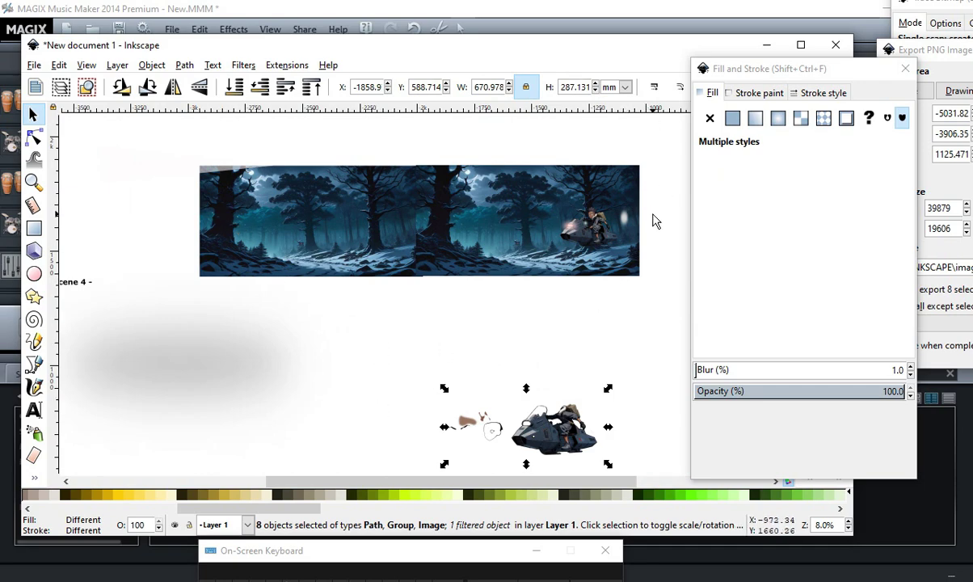
{"action": "scroll", "coordinate": [653, 219], "scroll_direction": "up", "scroll_amount": 1}
{"action": "scroll", "coordinate": [654, 219], "scroll_direction": "down", "scroll_amount": 1}
Select all the lit hoverbike, rider and glow objects and shift them to about X -1699, Y 1533 mm in the forest.
{"action": "left_click", "coordinate": [535, 154]}
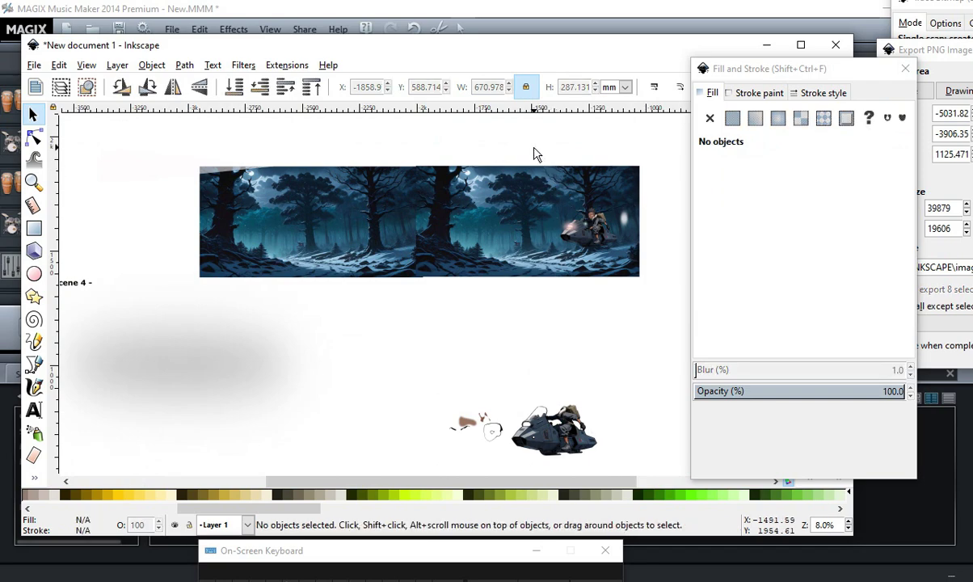
{"action": "mouse_move", "coordinate": [515, 135]}
{"action": "left_mouse_down"}
{"action": "mouse_move", "coordinate": [657, 299]}
{"action": "mouse_move", "coordinate": [692, 315]}
{"action": "left_mouse_up"}
{"action": "scroll", "coordinate": [540, 168], "scroll_direction": "up", "scroll_amount": 1}
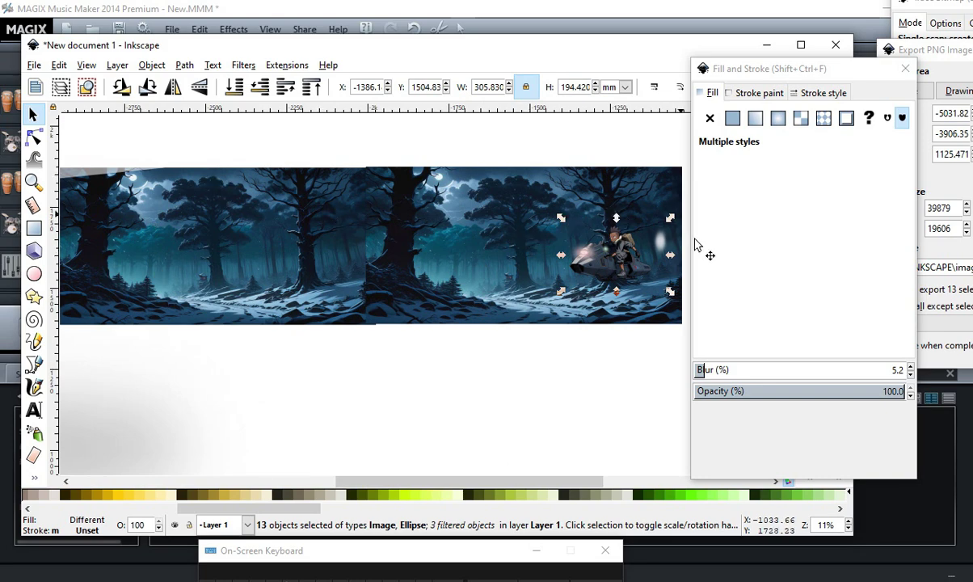
{"action": "scroll", "coordinate": [396, 257], "scroll_direction": "down", "scroll_amount": 1}
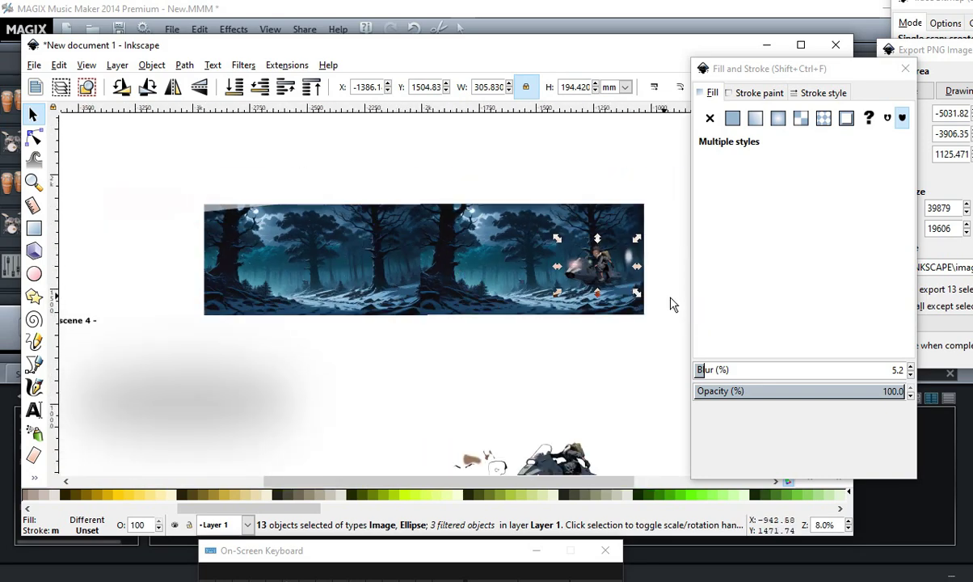
{"action": "left_click", "coordinate": [543, 171]}
{"action": "left_click_drag", "start_coordinate": [543, 171], "coordinate": [642, 306]}
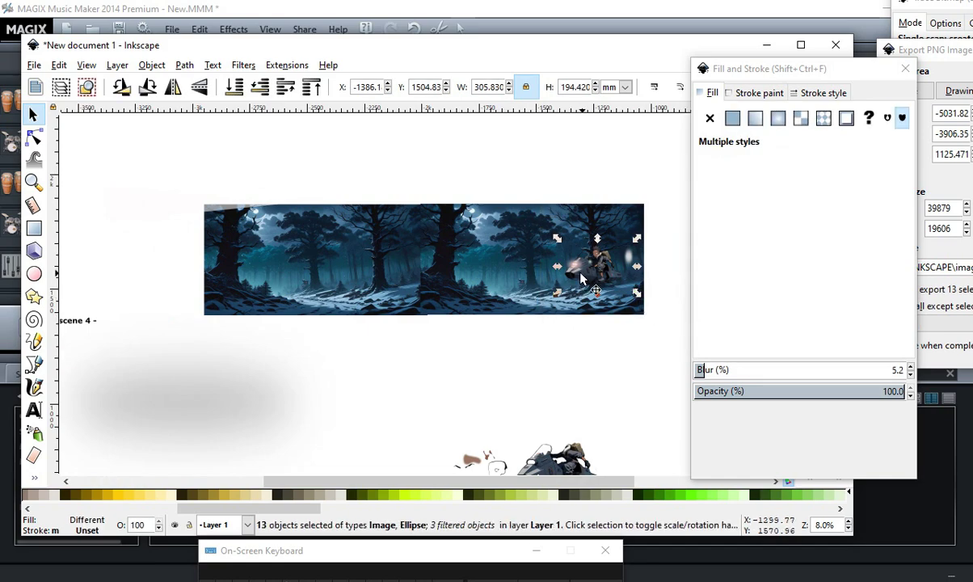
{"action": "left_click_drag", "start_coordinate": [595, 280], "coordinate": [525, 253]}
Examine the rider's face, the headlight glow and the hoverbike close up and within the double-width forest.
{"action": "scroll", "coordinate": [503, 276], "scroll_direction": "up", "scroll_amount": 1}
{"action": "scroll", "coordinate": [509, 166], "scroll_direction": "up", "scroll_amount": 8}
{"action": "scroll", "coordinate": [509, 165], "scroll_direction": "down", "scroll_amount": 3}
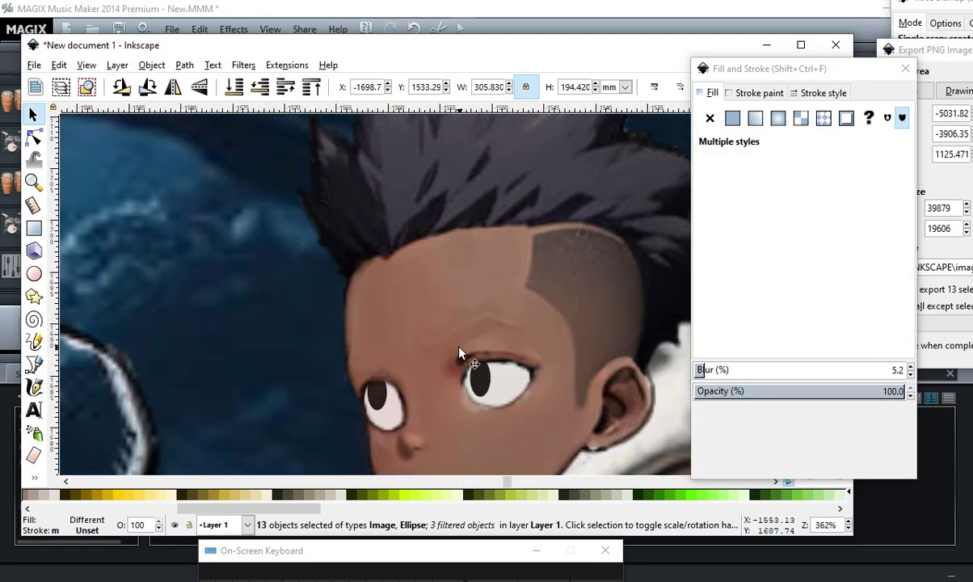
{"action": "scroll", "coordinate": [543, 176], "scroll_direction": "down", "scroll_amount": 1}
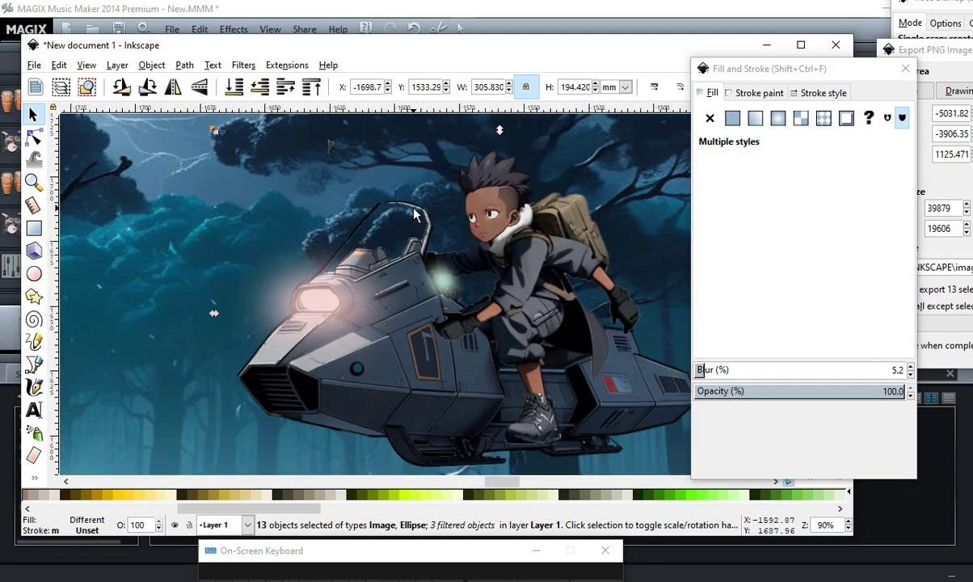
{"action": "scroll", "coordinate": [412, 206], "scroll_direction": "up", "scroll_amount": 1}
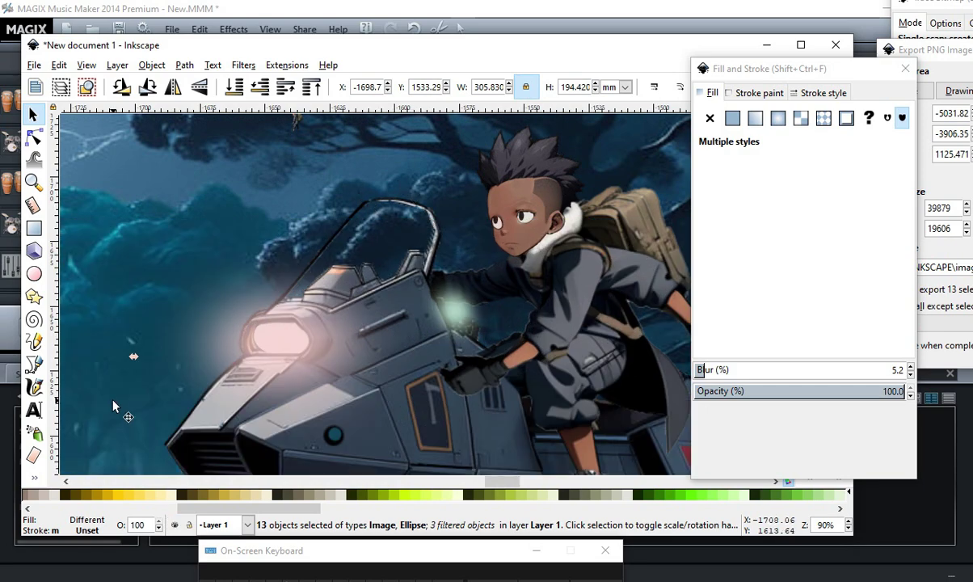
{"action": "scroll", "coordinate": [420, 186], "scroll_direction": "up", "scroll_amount": 2}
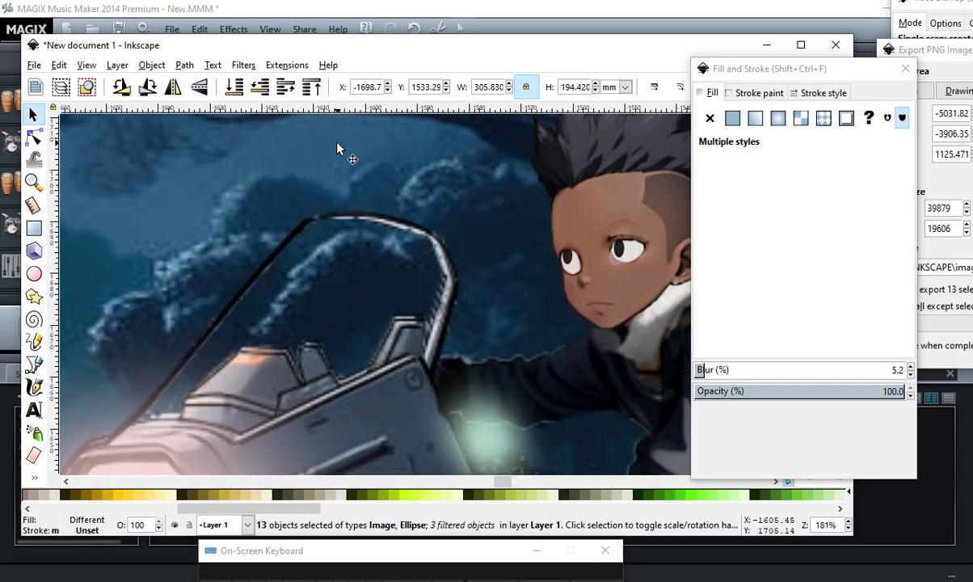
{"action": "scroll", "coordinate": [301, 187], "scroll_direction": "down", "scroll_amount": 2}
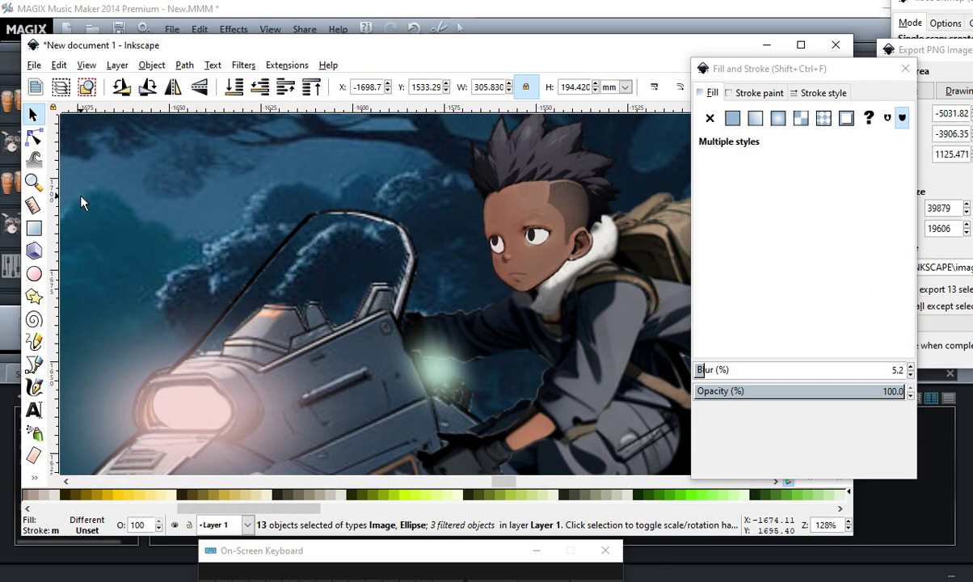
{"action": "scroll", "coordinate": [249, 179], "scroll_direction": "down", "scroll_amount": 1}
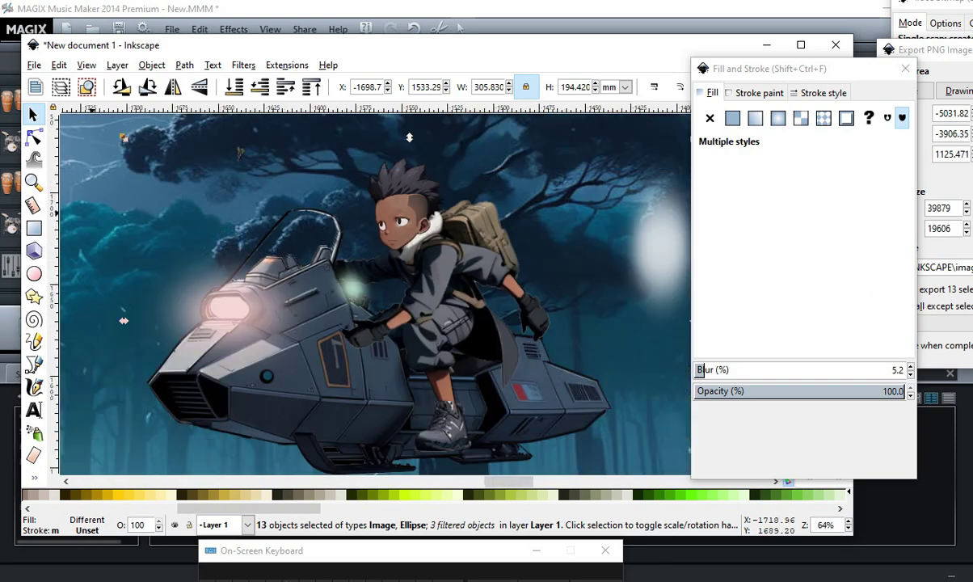
{"action": "scroll", "coordinate": [514, 333], "scroll_direction": "down", "scroll_amount": 7}
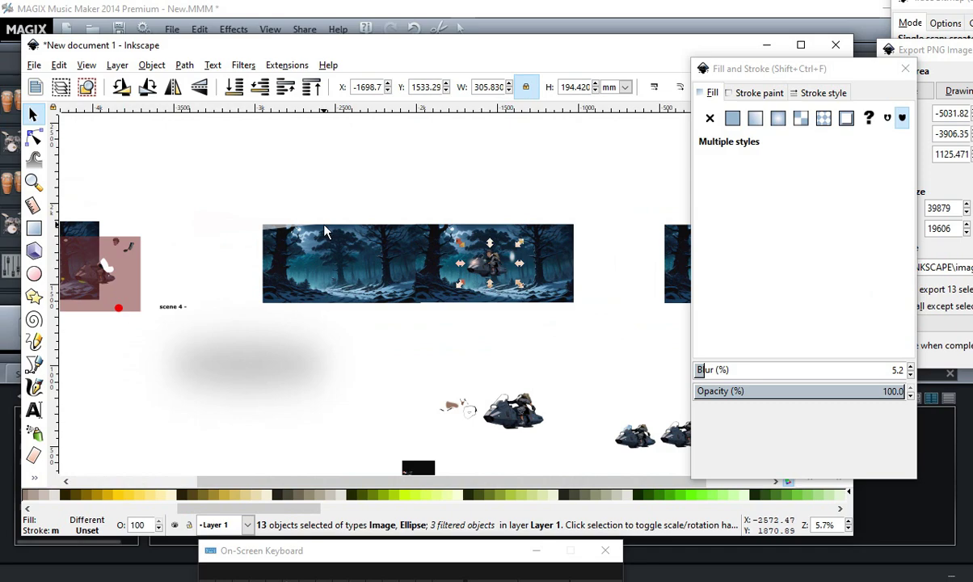
{"action": "scroll", "coordinate": [457, 263], "scroll_direction": "up", "scroll_amount": 6}
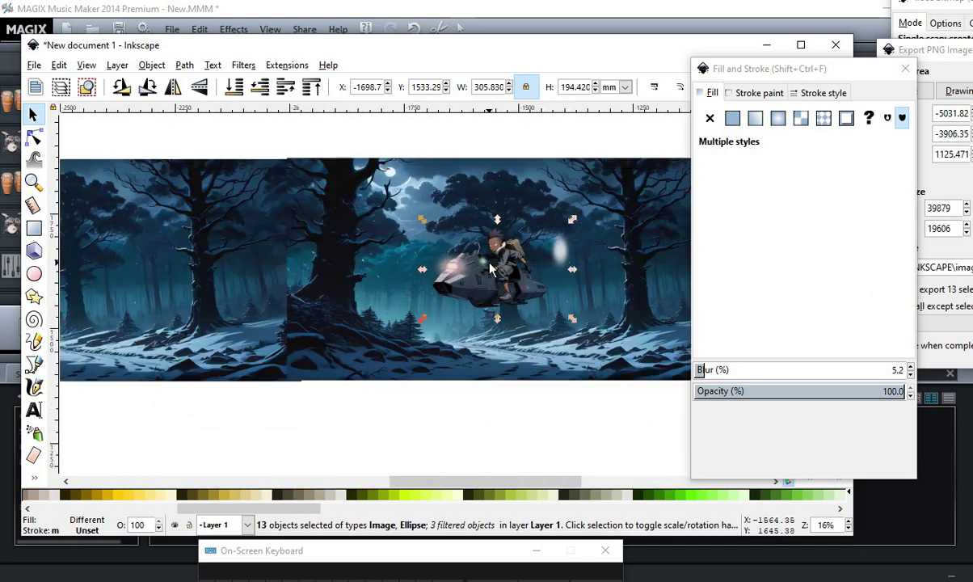
{"action": "scroll", "coordinate": [533, 202], "scroll_direction": "up", "scroll_amount": 5}
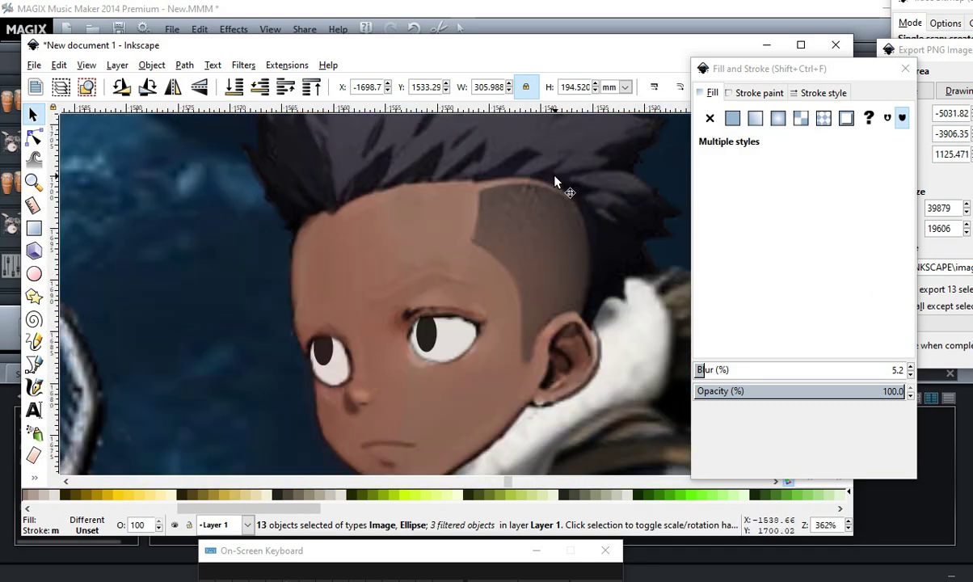
{"action": "scroll", "coordinate": [493, 404], "scroll_direction": "down", "scroll_amount": 3}
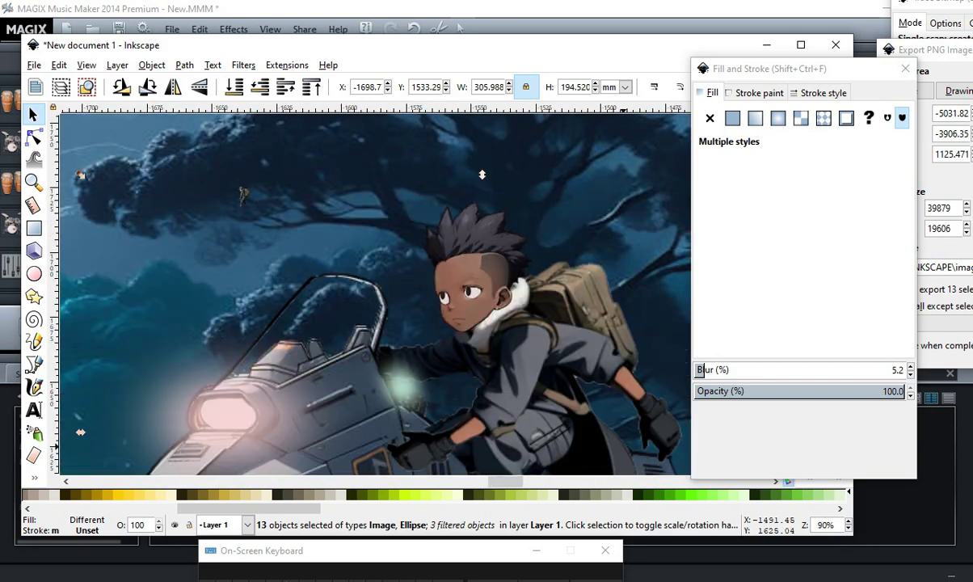
{"action": "scroll", "coordinate": [501, 495], "scroll_direction": "up", "scroll_amount": 4}
{"action": "scroll", "coordinate": [589, 469], "scroll_direction": "up", "scroll_amount": 2}
{"action": "scroll", "coordinate": [473, 286], "scroll_direction": "down", "scroll_amount": 3}
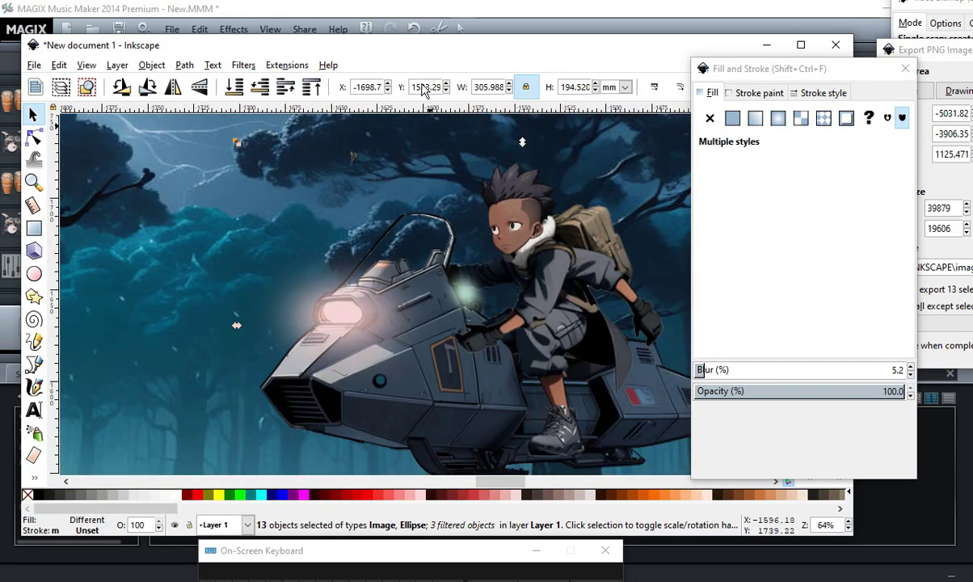
Draw an ellipse with radii of about 96.5 × 84.3 mm over the rider and hoverbike, filled black with alpha 84.
{"action": "left_click", "coordinate": [34, 273]}
{"action": "left_click_drag", "start_coordinate": [319, 159], "coordinate": [651, 447]}
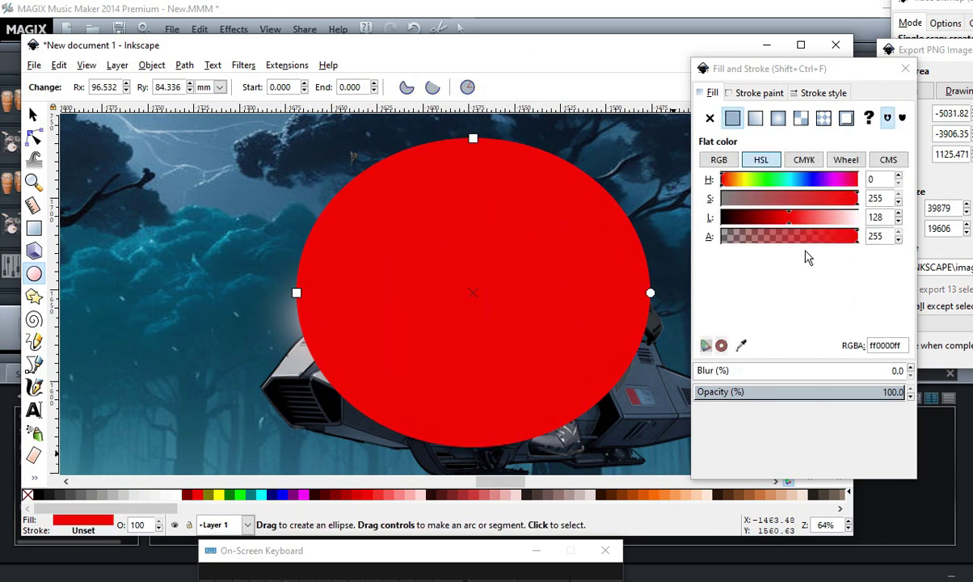
{"action": "mouse_move", "coordinate": [784, 236]}
{"action": "left_mouse_down"}
{"action": "mouse_move", "coordinate": [729, 239]}
{"action": "mouse_move", "coordinate": [765, 247]}
{"action": "left_mouse_up"}
{"action": "left_click_drag", "start_coordinate": [769, 207], "coordinate": [683, 186]}
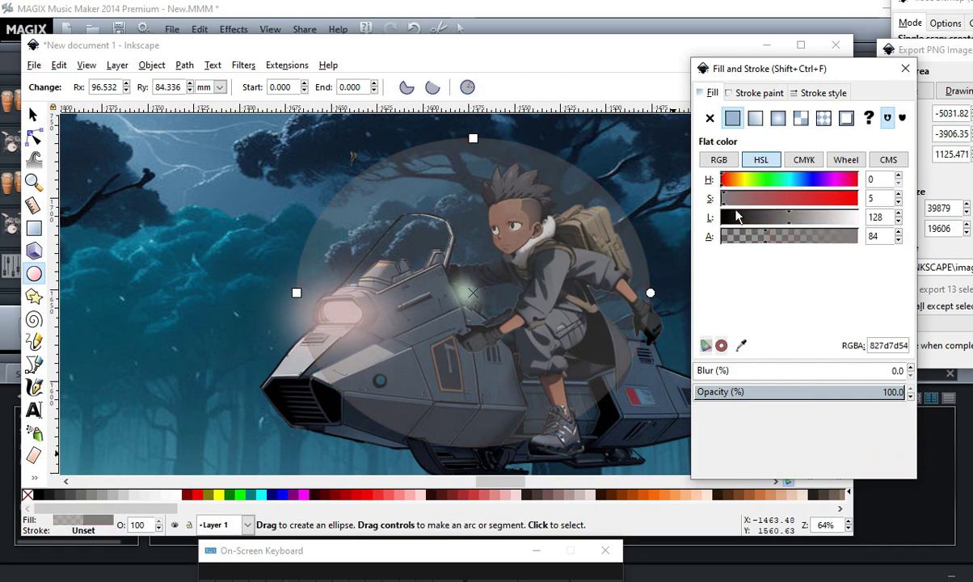
{"action": "left_click_drag", "start_coordinate": [722, 216], "coordinate": [695, 231]}
{"action": "scroll", "coordinate": [498, 250], "scroll_direction": "down", "scroll_amount": 3}
{"action": "scroll", "coordinate": [379, 269], "scroll_direction": "up", "scroll_amount": 2}
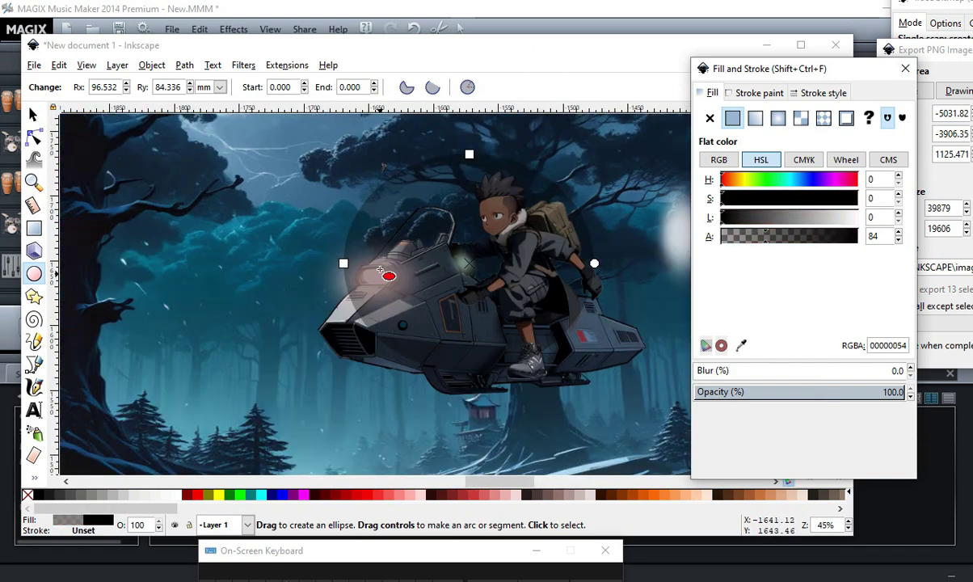
Shift the translucent black ellipse to about X -1677, Y 1555 mm and check its shading within the forest scene.
{"action": "left_click", "coordinate": [34, 117]}
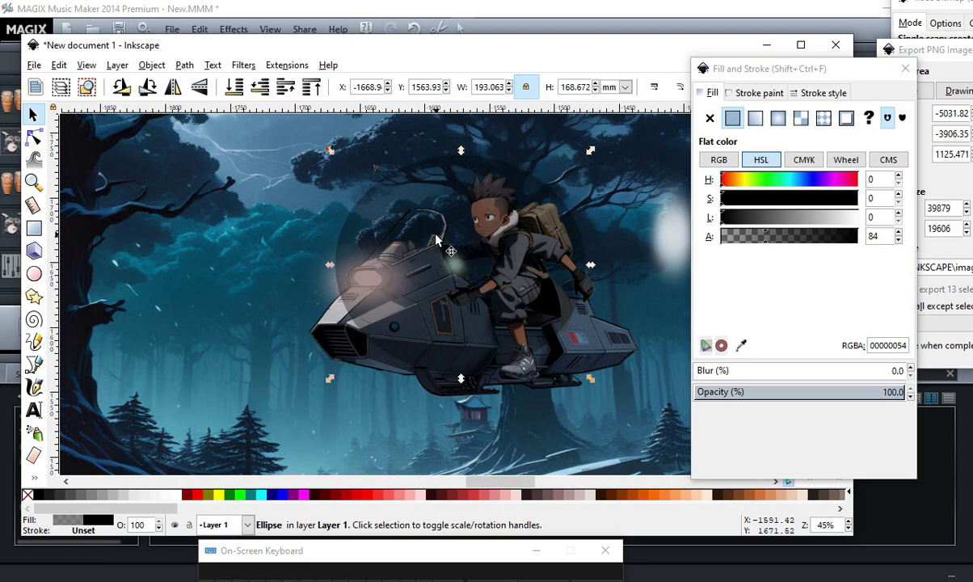
{"action": "mouse_move", "coordinate": [441, 239]}
{"action": "left_mouse_down"}
{"action": "mouse_move", "coordinate": [438, 362]}
{"action": "mouse_move", "coordinate": [72, 294]}
{"action": "mouse_move", "coordinate": [472, 281]}
{"action": "mouse_move", "coordinate": [424, 202]}
{"action": "mouse_move", "coordinate": [419, 224]}
{"action": "mouse_move", "coordinate": [434, 249]}
{"action": "left_mouse_up"}
{"action": "scroll", "coordinate": [467, 162], "scroll_direction": "down", "scroll_amount": 3}
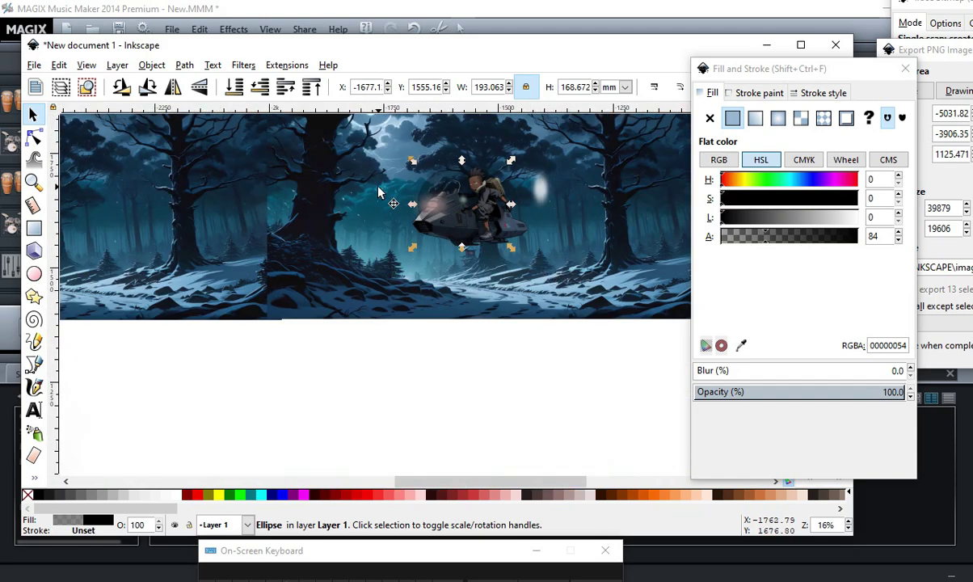
{"action": "scroll", "coordinate": [501, 234], "scroll_direction": "up", "scroll_amount": 1}
{"action": "scroll", "coordinate": [582, 238], "scroll_direction": "down", "scroll_amount": 2}
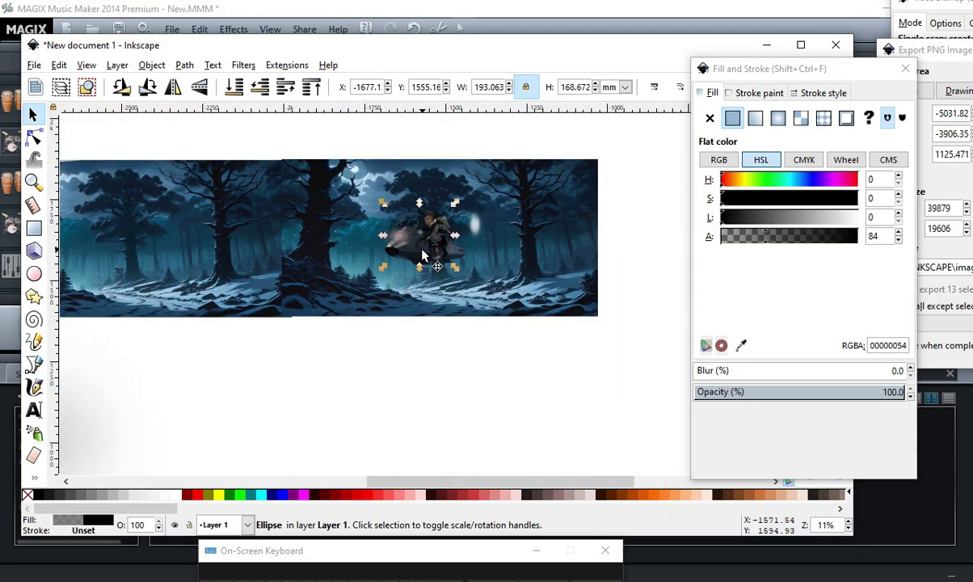
{"action": "scroll", "coordinate": [325, 229], "scroll_direction": "up", "scroll_amount": 1}
{"action": "scroll", "coordinate": [455, 240], "scroll_direction": "up", "scroll_amount": 3}
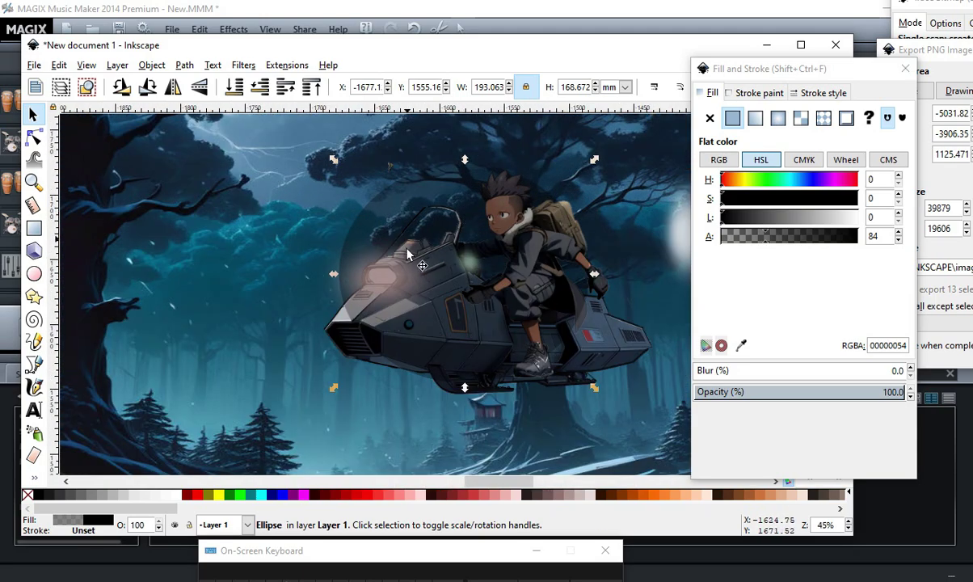
Position the dark ellipse over the rider at about X -1639, Y 1583 mm and inspect the shading up close.
{"action": "left_click_drag", "start_coordinate": [402, 217], "coordinate": [463, 216]}
{"action": "scroll", "coordinate": [505, 198], "scroll_direction": "up", "scroll_amount": 5}
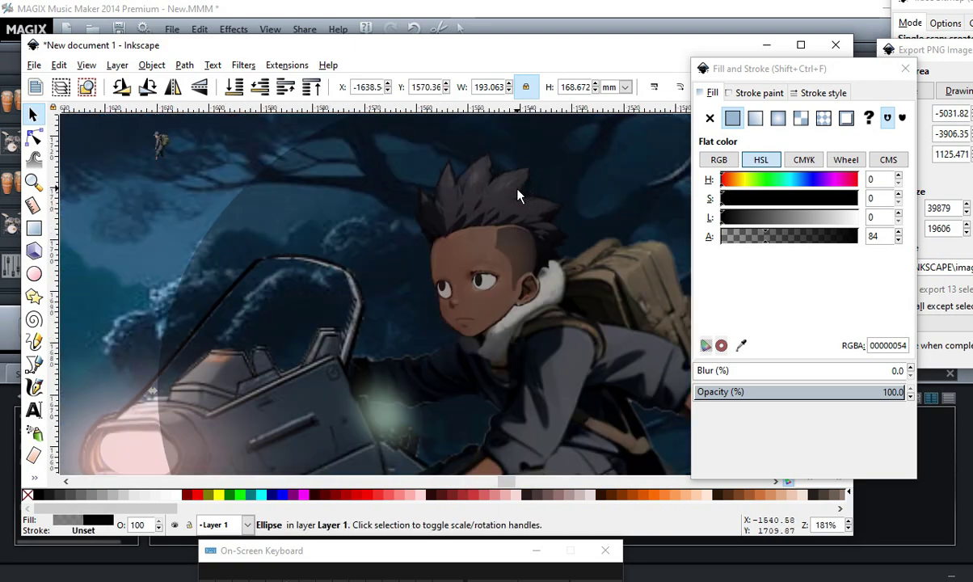
{"action": "scroll", "coordinate": [418, 267], "scroll_direction": "down", "scroll_amount": 3}
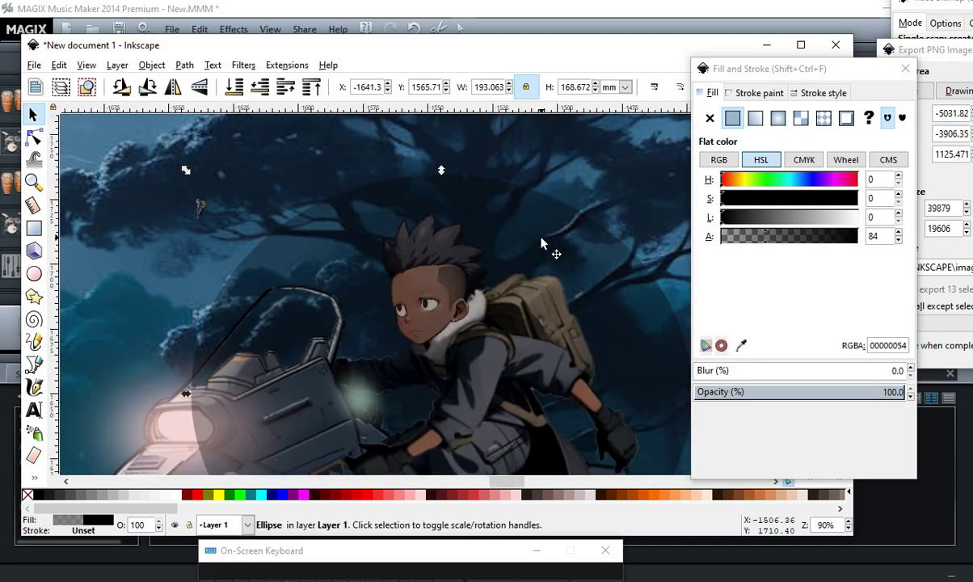
{"action": "left_click_drag", "start_coordinate": [541, 243], "coordinate": [541, 268]}
{"action": "scroll", "coordinate": [566, 226], "scroll_direction": "up", "scroll_amount": 3}
{"action": "scroll", "coordinate": [525, 271], "scroll_direction": "down", "scroll_amount": 3}
{"action": "scroll", "coordinate": [579, 218], "scroll_direction": "up", "scroll_amount": 4}
{"action": "scroll", "coordinate": [484, 396], "scroll_direction": "down", "scroll_amount": 1}
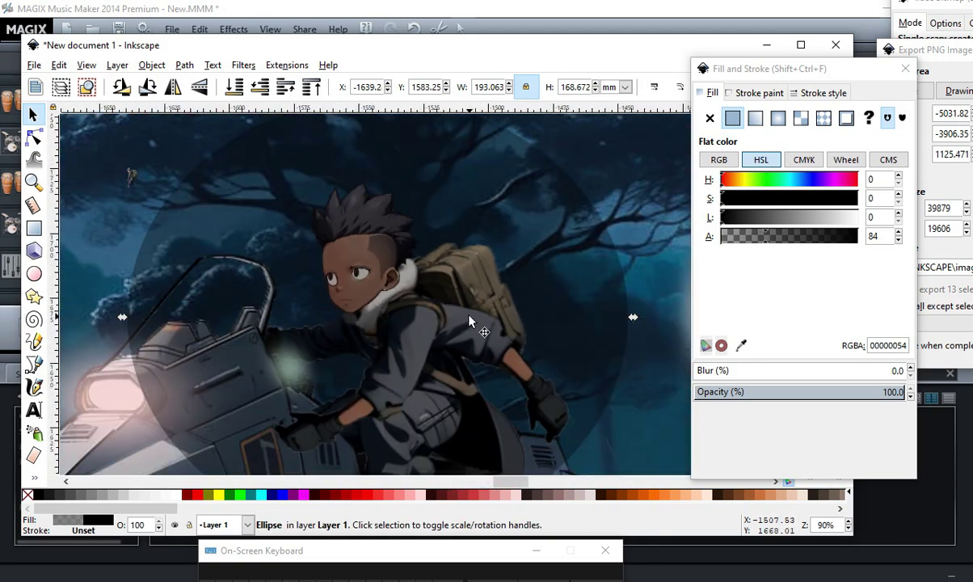
{"action": "scroll", "coordinate": [396, 364], "scroll_direction": "down", "scroll_amount": 1}
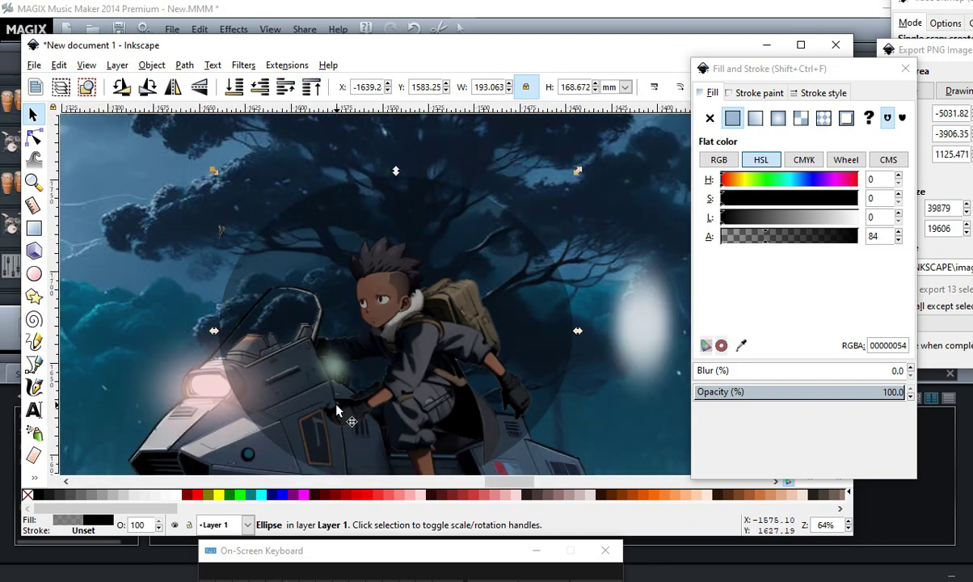
Move the dark ellipse behind the rider over the white glow, to about X -1564, Y 1582 mm.
{"action": "left_click_drag", "start_coordinate": [429, 255], "coordinate": [582, 255]}
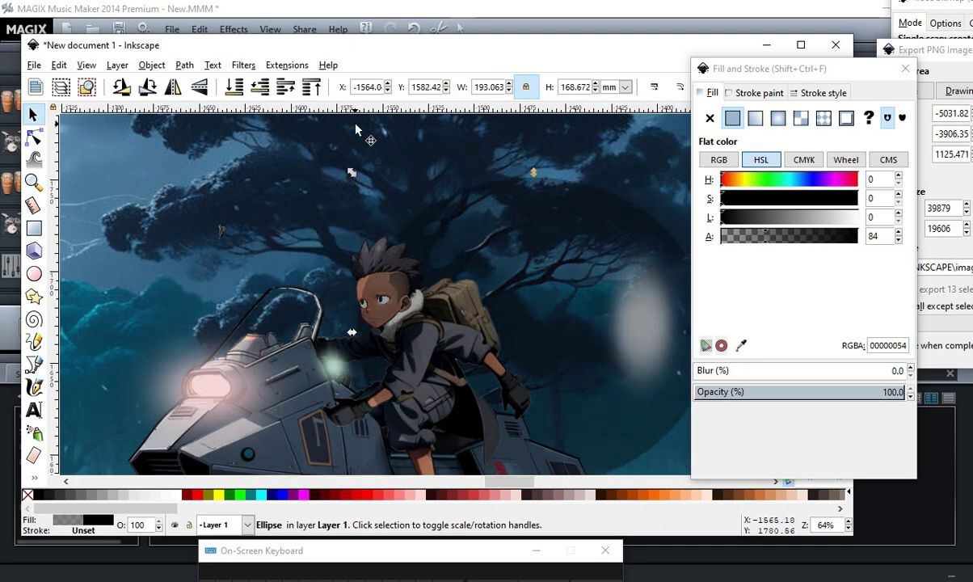
{"action": "scroll", "coordinate": [304, 321], "scroll_direction": "down", "scroll_amount": 1}
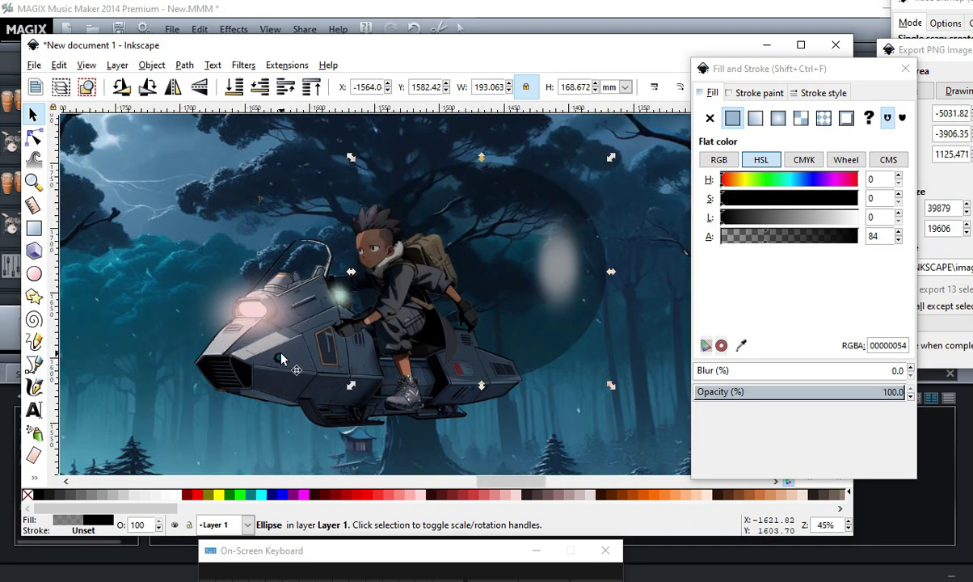
Move the dark ellipse over the front of the hoverbike, to about X -1692, Y 1547 mm, and set its fill lightness to 44.
{"action": "scroll", "coordinate": [329, 278], "scroll_direction": "up", "scroll_amount": 2}
{"action": "scroll", "coordinate": [545, 217], "scroll_direction": "down", "scroll_amount": 2}
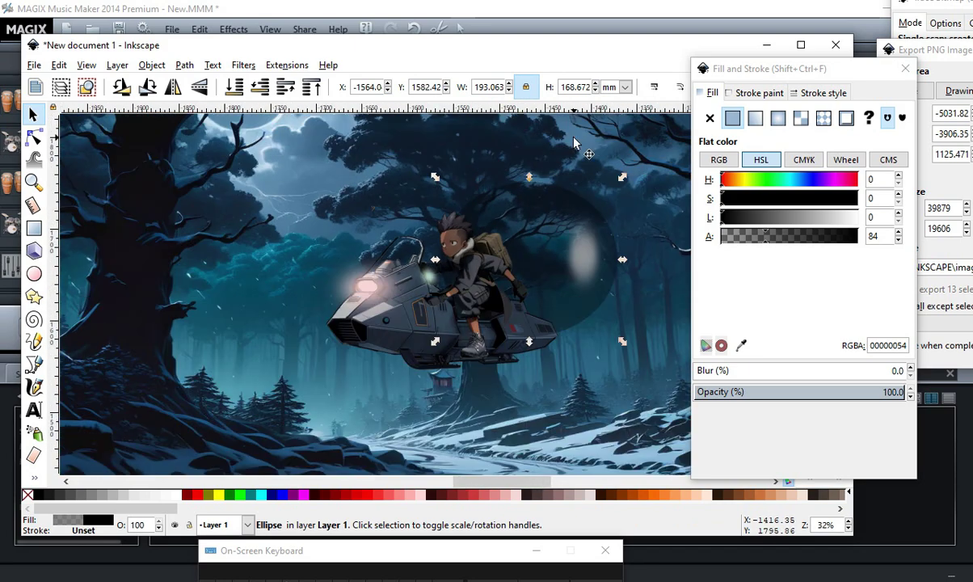
{"action": "scroll", "coordinate": [533, 242], "scroll_direction": "up", "scroll_amount": 1}
{"action": "left_click_drag", "start_coordinate": [513, 311], "coordinate": [343, 219]}
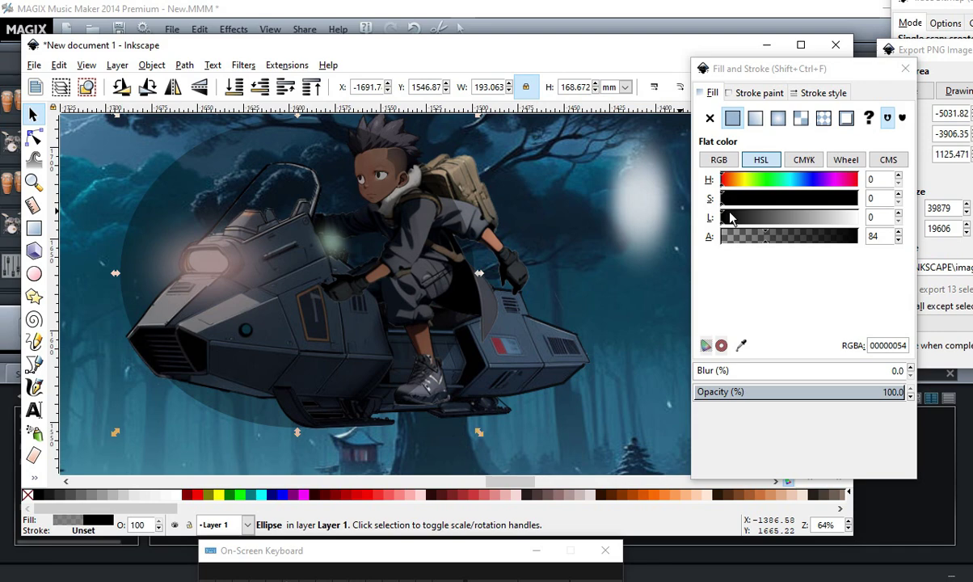
{"action": "mouse_move", "coordinate": [729, 217]}
{"action": "left_mouse_down"}
{"action": "mouse_move", "coordinate": [800, 217]}
{"action": "mouse_move", "coordinate": [724, 218]}
{"action": "left_mouse_up"}
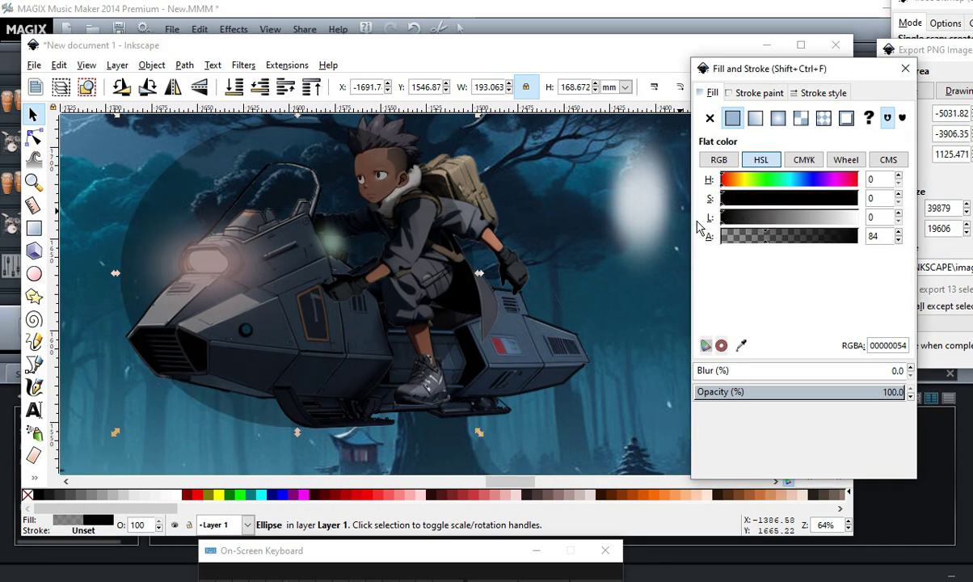
{"action": "scroll", "coordinate": [460, 267], "scroll_direction": "down", "scroll_amount": 2}
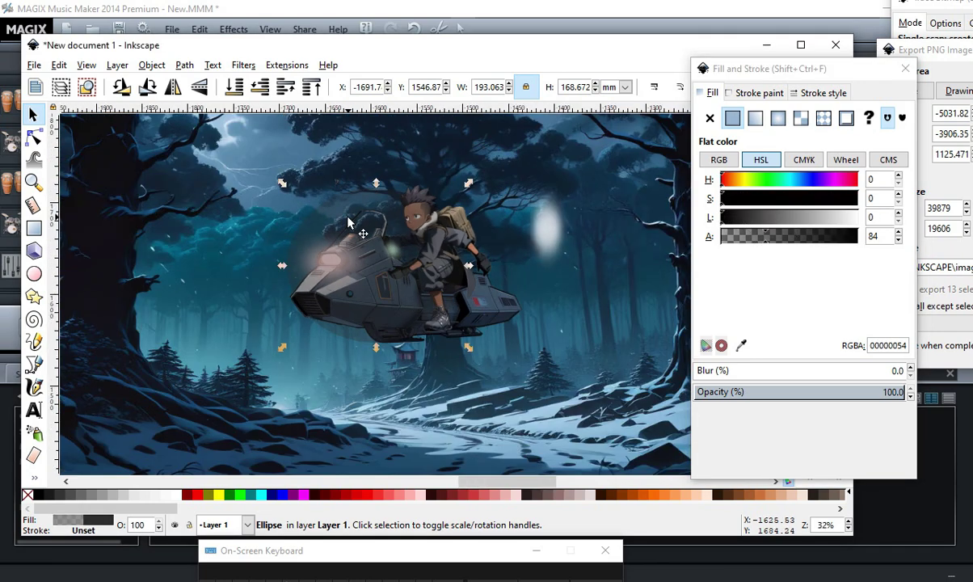
Move the translucent ellipse off the hoverbike to the forest's lower edge, at about X -1493, Y 1363 mm.
{"action": "left_click_drag", "start_coordinate": [349, 223], "coordinate": [538, 402]}
{"action": "scroll", "coordinate": [421, 283], "scroll_direction": "down", "scroll_amount": 3}
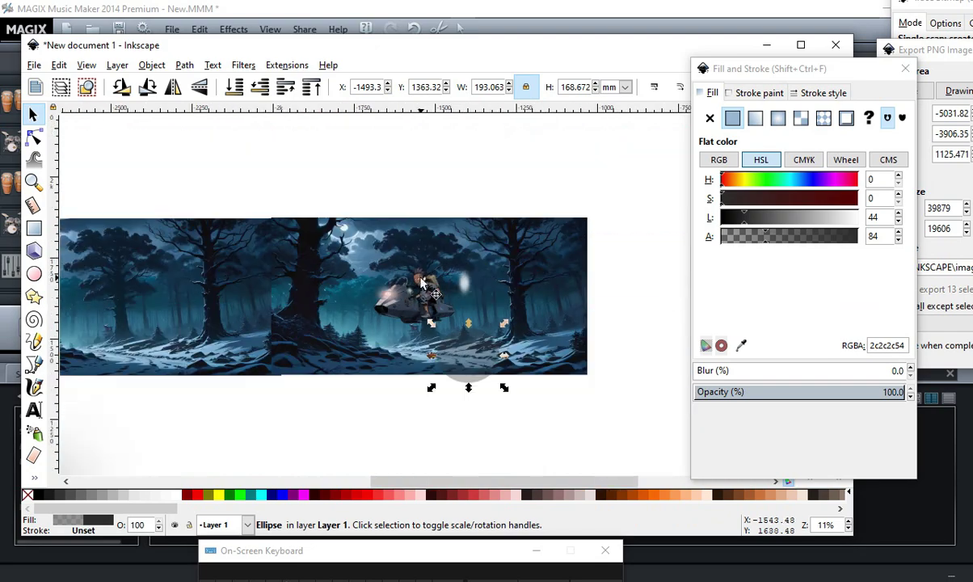
{"action": "scroll", "coordinate": [421, 283], "scroll_direction": "up", "scroll_amount": 3}
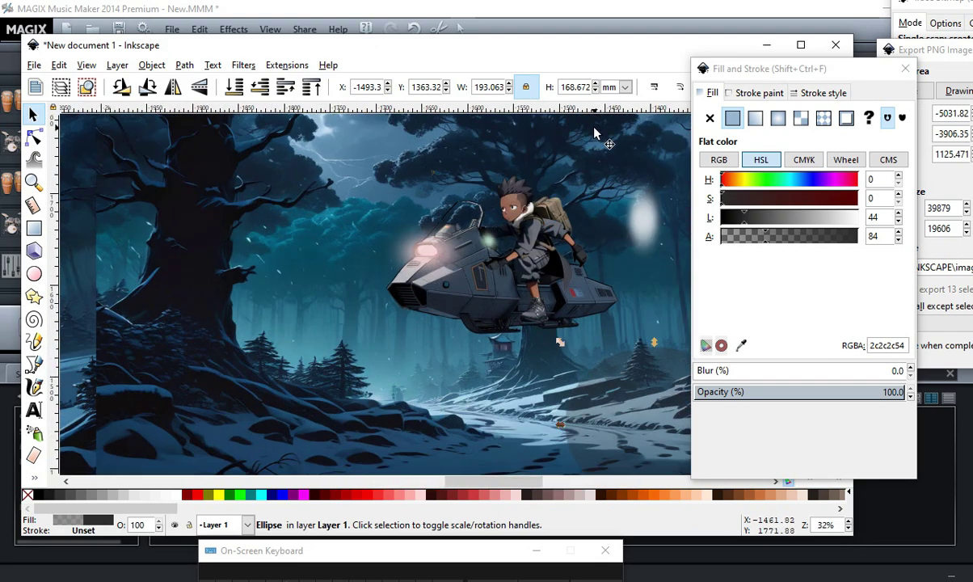
{"action": "scroll", "coordinate": [502, 328], "scroll_direction": "down", "scroll_amount": 1}
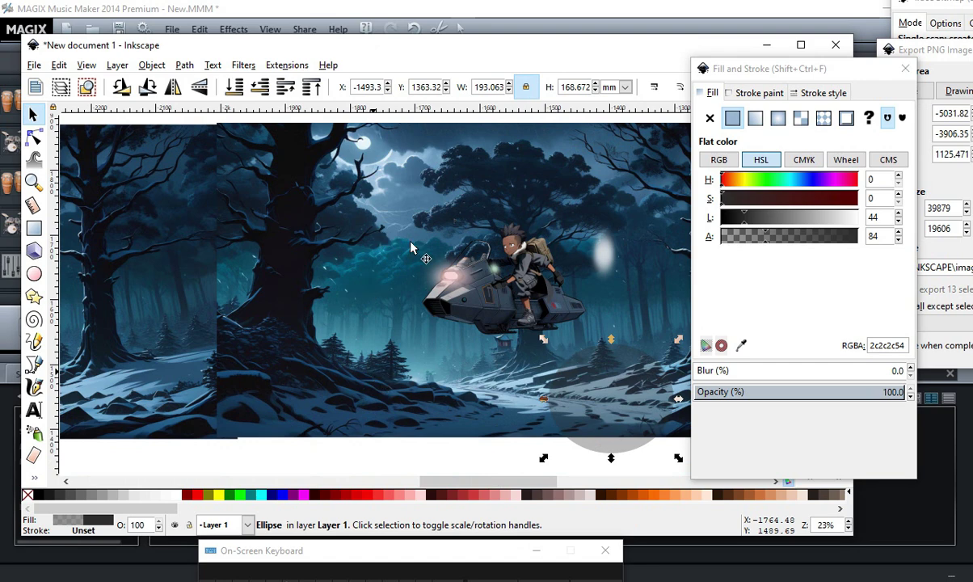
Deselect the ellipse and examine the rider, the hoverbike and their glows against the forest without the overlay.
{"action": "left_click", "coordinate": [396, 471]}
{"action": "scroll", "coordinate": [396, 469], "scroll_direction": "down", "scroll_amount": 2}
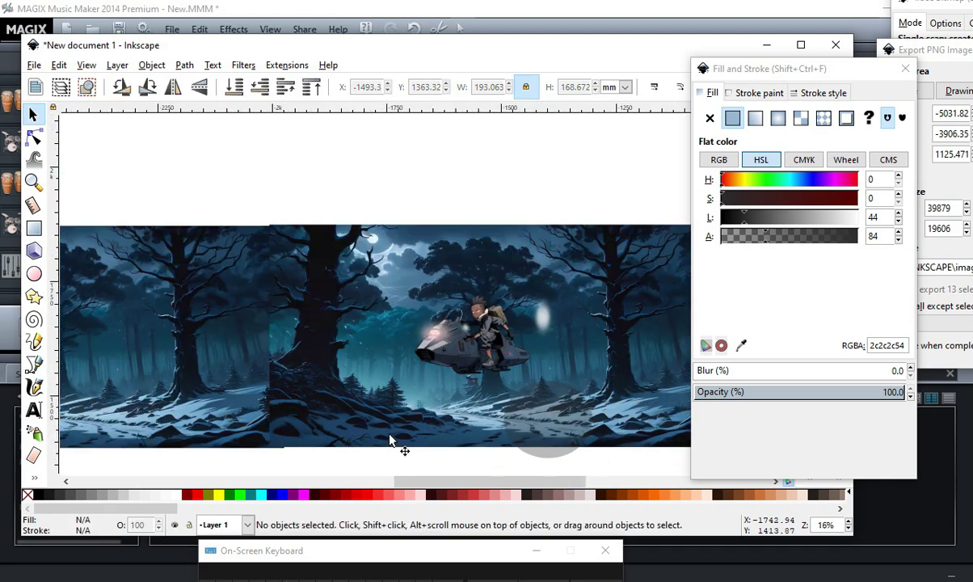
{"action": "scroll", "coordinate": [440, 377], "scroll_direction": "up", "scroll_amount": 2}
{"action": "scroll", "coordinate": [501, 288], "scroll_direction": "up", "scroll_amount": 5}
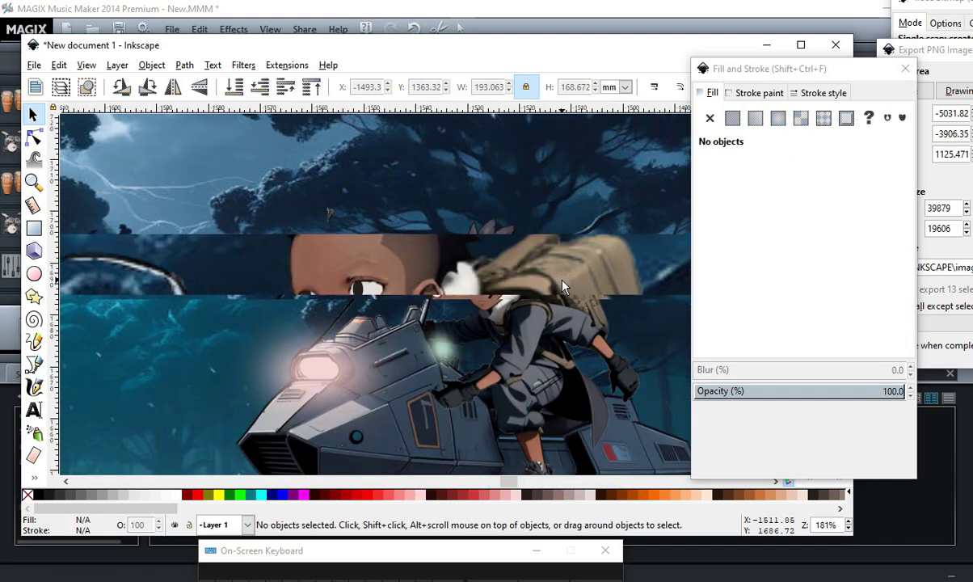
{"action": "scroll", "coordinate": [453, 274], "scroll_direction": "down", "scroll_amount": 1}
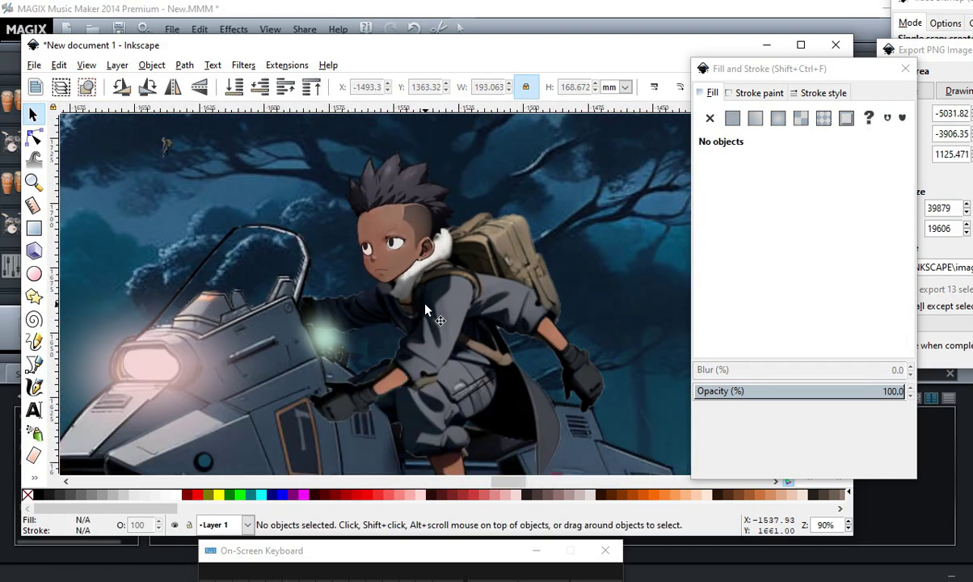
{"action": "scroll", "coordinate": [440, 267], "scroll_direction": "down", "scroll_amount": 4}
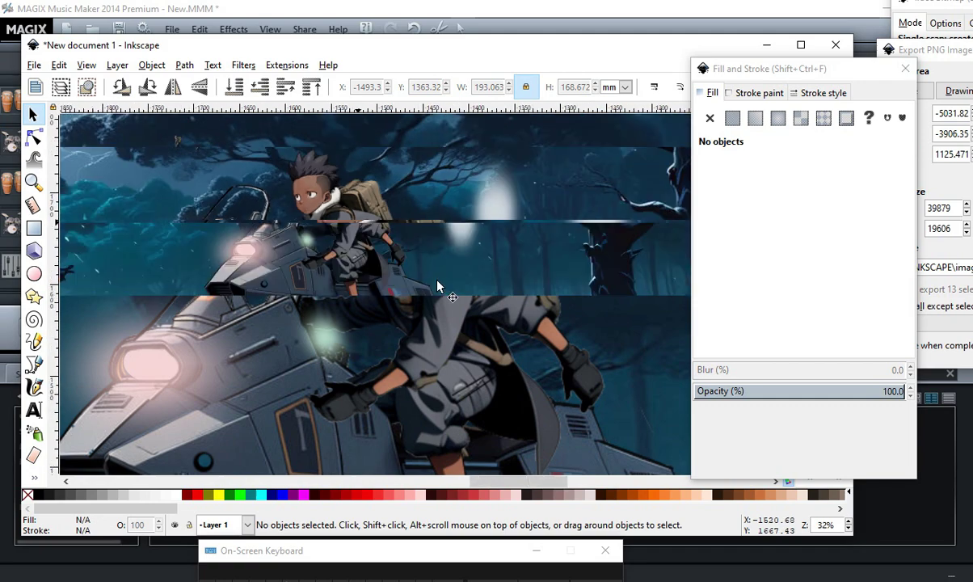
{"action": "scroll", "coordinate": [383, 209], "scroll_direction": "up", "scroll_amount": 2}
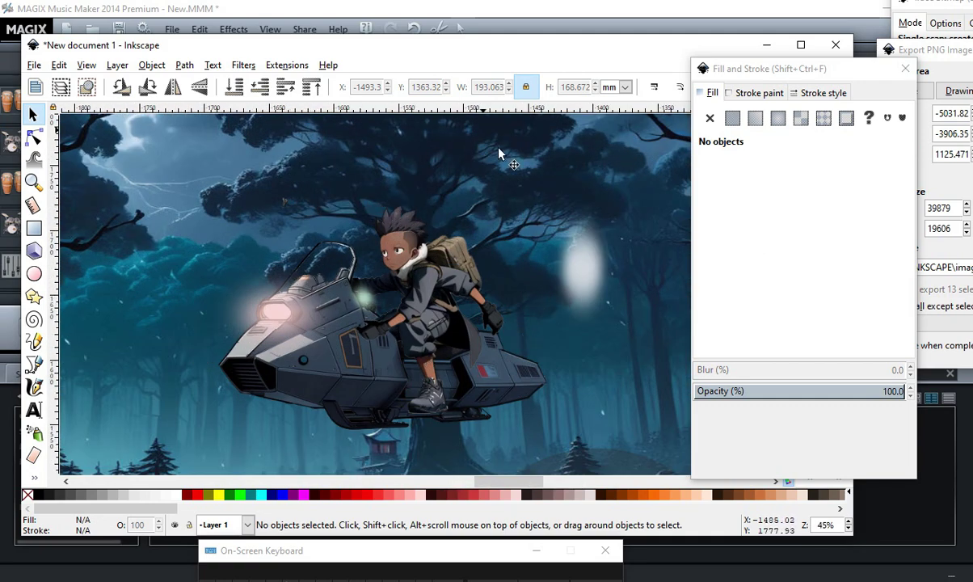
Move the white glow onto the hoverbike's nose, at about X -1682, Y 1579 mm, and set its fill alpha to 37.
{"action": "left_click", "coordinate": [599, 269]}
{"action": "mouse_move", "coordinate": [600, 270]}
{"action": "left_mouse_down"}
{"action": "mouse_move", "coordinate": [439, 322]}
{"action": "mouse_move", "coordinate": [375, 245]}
{"action": "mouse_move", "coordinate": [376, 267]}
{"action": "mouse_move", "coordinate": [193, 301]}
{"action": "mouse_move", "coordinate": [440, 339]}
{"action": "mouse_move", "coordinate": [451, 359]}
{"action": "mouse_move", "coordinate": [276, 339]}
{"action": "mouse_move", "coordinate": [147, 307]}
{"action": "mouse_move", "coordinate": [365, 346]}
{"action": "mouse_move", "coordinate": [565, 352]}
{"action": "mouse_move", "coordinate": [304, 378]}
{"action": "mouse_move", "coordinate": [214, 315]}
{"action": "mouse_move", "coordinate": [248, 330]}
{"action": "left_mouse_up"}
{"action": "left_click", "coordinate": [737, 236]}
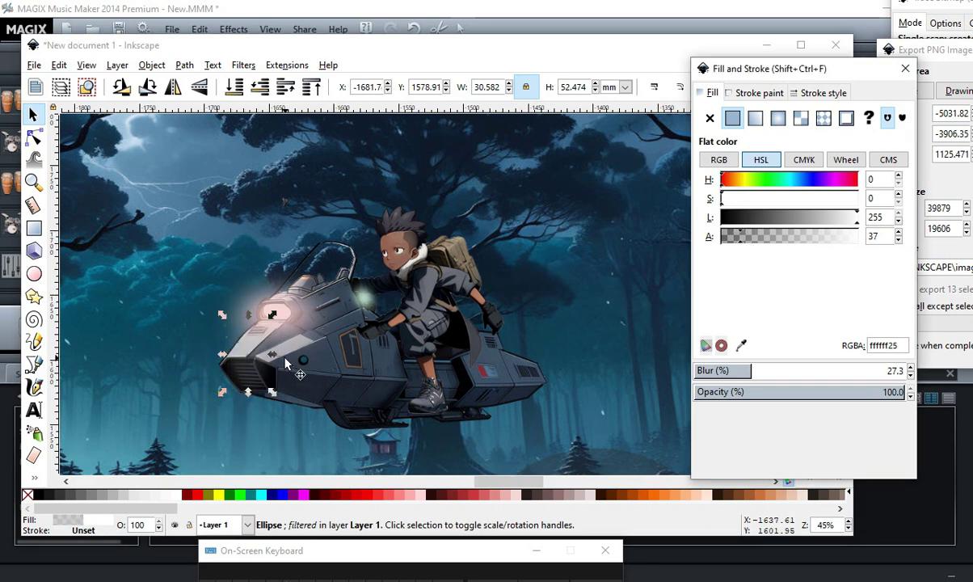
Widen the white glow to about 45.9 mm and move it beneath the hoverbike, to about X -1562, Y 1527 mm.
{"action": "left_click_drag", "start_coordinate": [286, 364], "coordinate": [369, 373]}
{"action": "scroll", "coordinate": [310, 341], "scroll_direction": "up", "scroll_amount": 1, "text": "ctrl"}
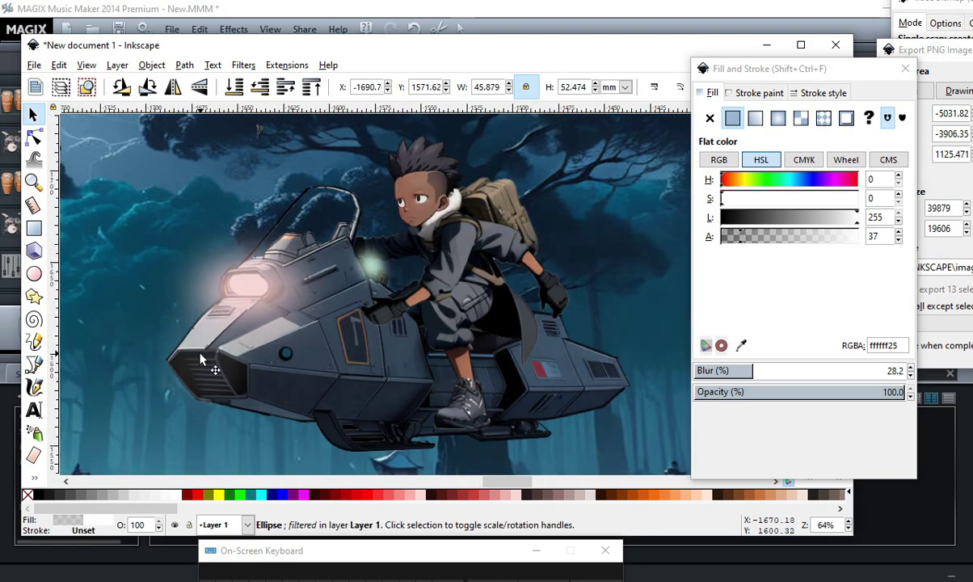
{"action": "left_click_drag", "start_coordinate": [201, 359], "coordinate": [434, 438]}
{"action": "scroll", "coordinate": [414, 364], "scroll_direction": "down", "scroll_amount": 3}
{"action": "scroll", "coordinate": [412, 370], "scroll_direction": "up", "scroll_amount": 1}
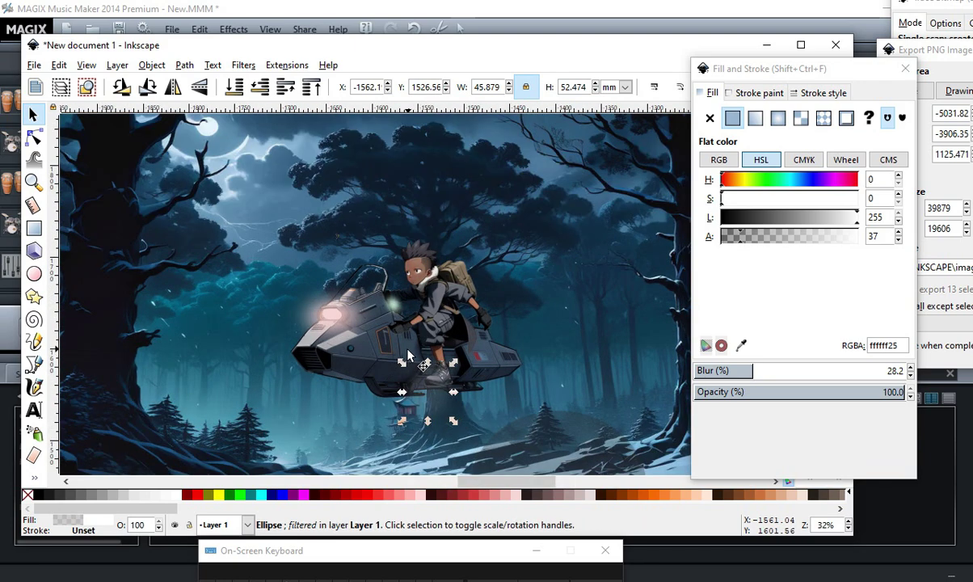
Select the forest background and the hoverbike image in turn, and examine the hoverbike's placement across the extended forest.
{"action": "left_click", "coordinate": [436, 194]}
{"action": "scroll", "coordinate": [402, 277], "scroll_direction": "up", "scroll_amount": 1}
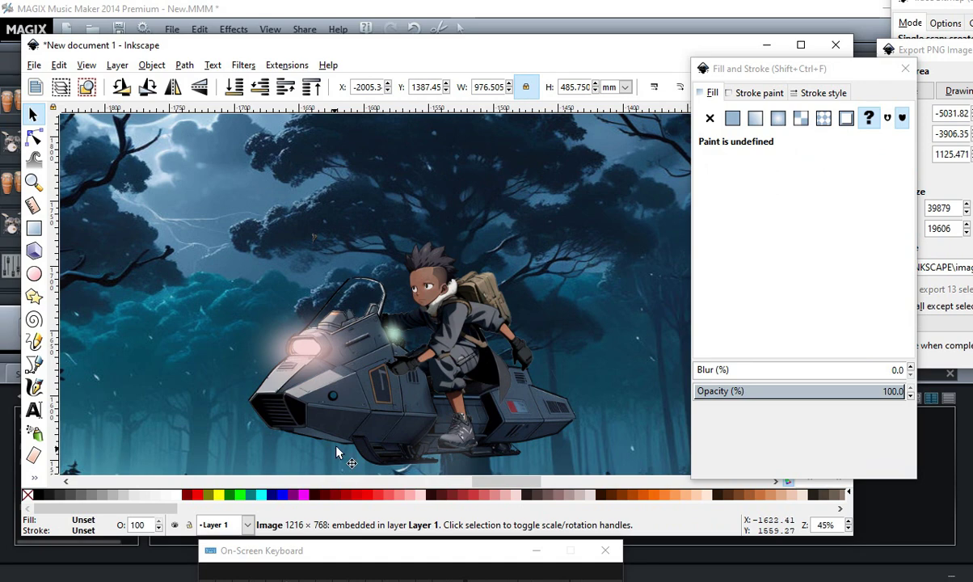
{"action": "left_click", "coordinate": [339, 425]}
{"action": "scroll", "coordinate": [420, 340], "scroll_direction": "down", "scroll_amount": 4}
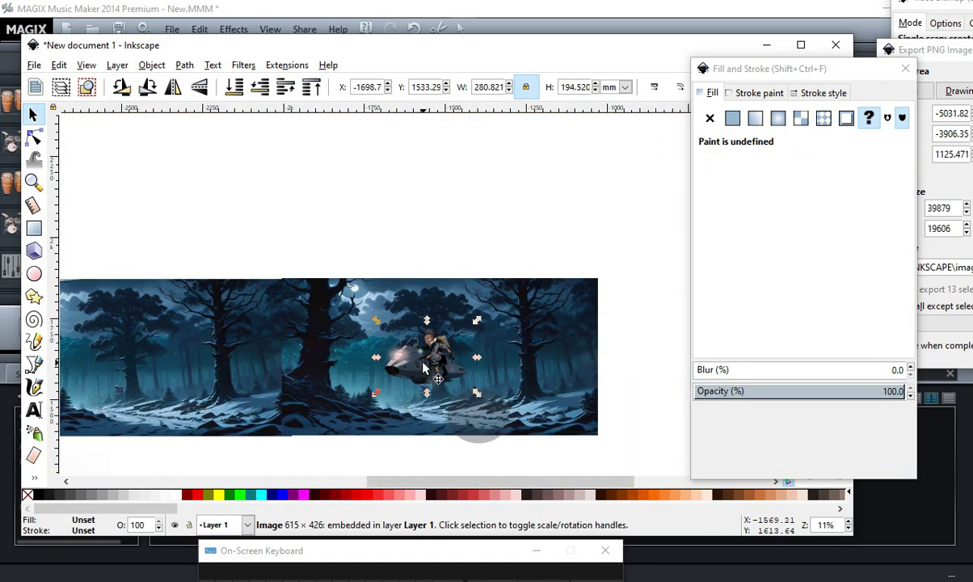
{"action": "scroll", "coordinate": [412, 306], "scroll_direction": "down", "scroll_amount": 2}
{"action": "scroll", "coordinate": [436, 422], "scroll_direction": "up", "scroll_amount": 2}
{"action": "scroll", "coordinate": [447, 282], "scroll_direction": "down", "scroll_amount": 2}
{"action": "scroll", "coordinate": [403, 248], "scroll_direction": "up", "scroll_amount": 2}
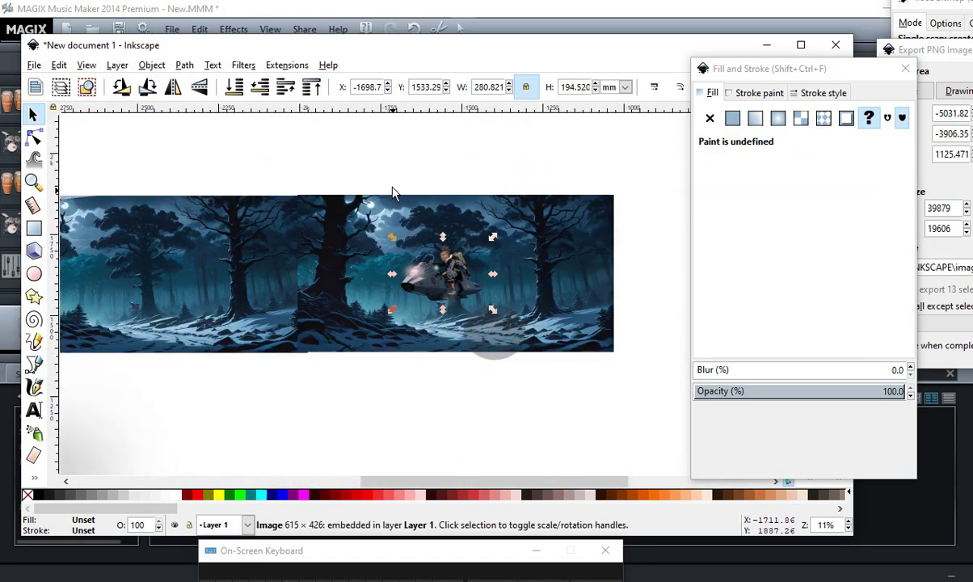
Select the rider, hoverbike and glow objects together and move them along the forest, to about X -1477, Y 1452 mm.
{"action": "left_click", "coordinate": [365, 183]}
{"action": "left_click_drag", "start_coordinate": [331, 147], "coordinate": [585, 338]}
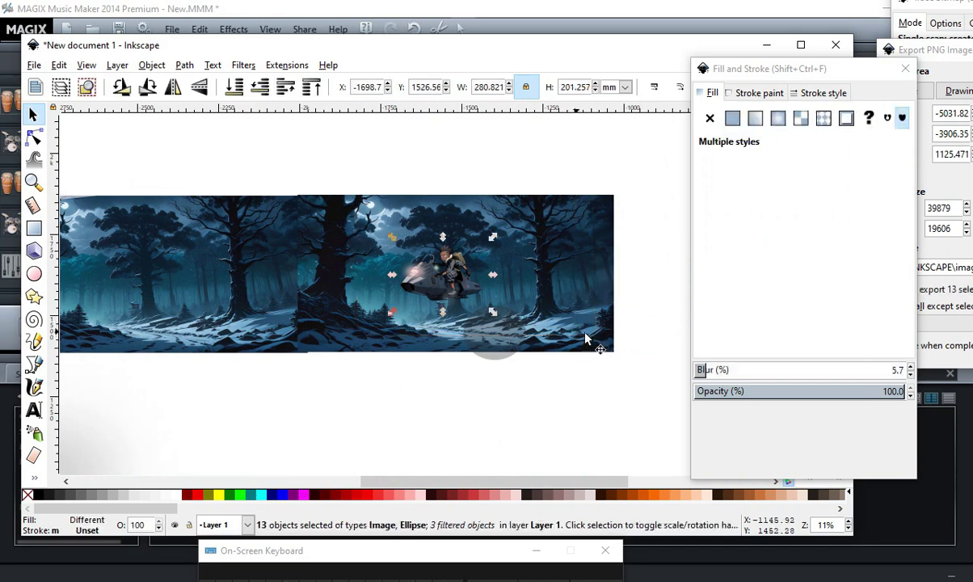
{"action": "left_click_drag", "start_coordinate": [436, 289], "coordinate": [511, 312]}
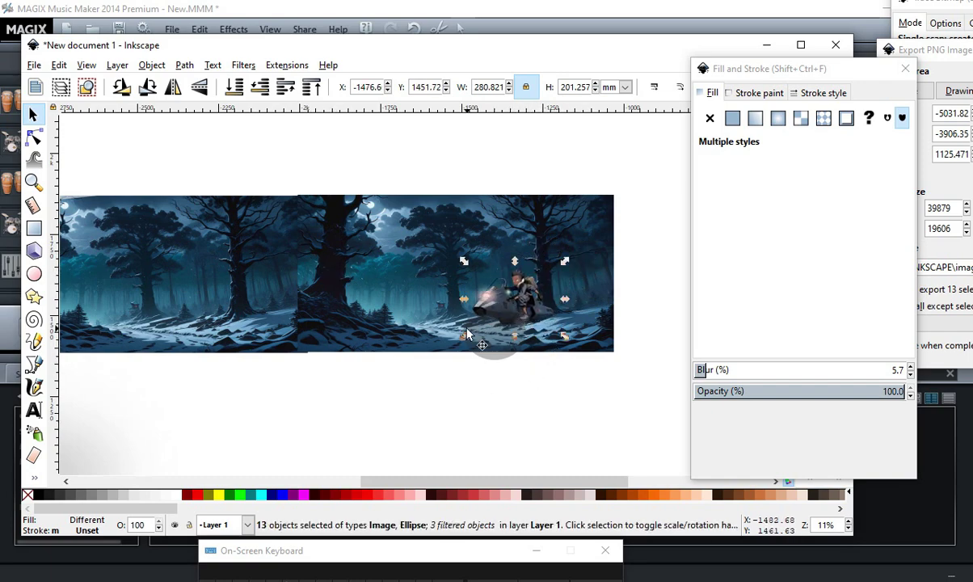
Examine the relocated rider, hoverbike and glows up close and within the darker part of the forest.
{"action": "scroll", "coordinate": [571, 299], "scroll_direction": "up", "scroll_amount": 5}
{"action": "scroll", "coordinate": [452, 277], "scroll_direction": "down", "scroll_amount": 2}
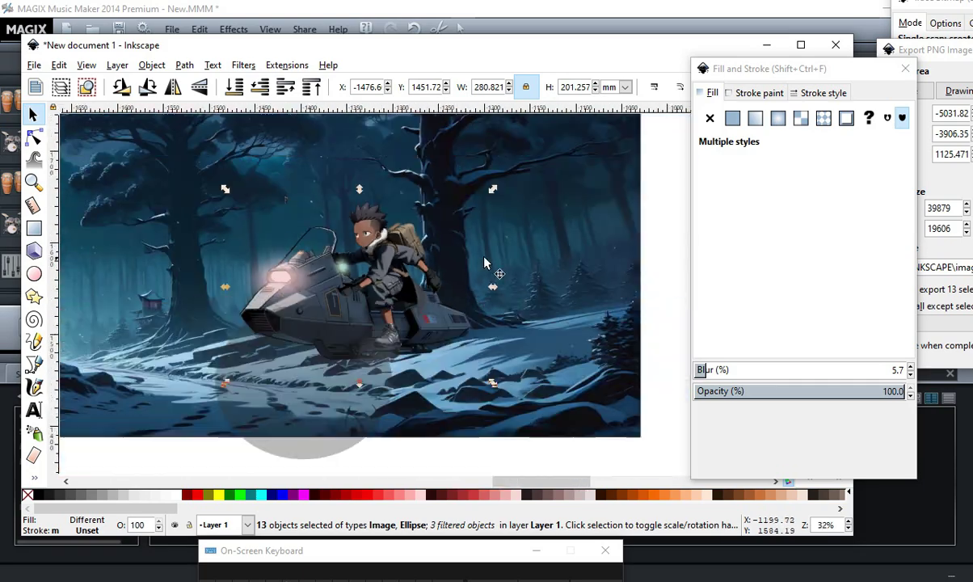
{"action": "scroll", "coordinate": [323, 234], "scroll_direction": "up", "scroll_amount": 3}
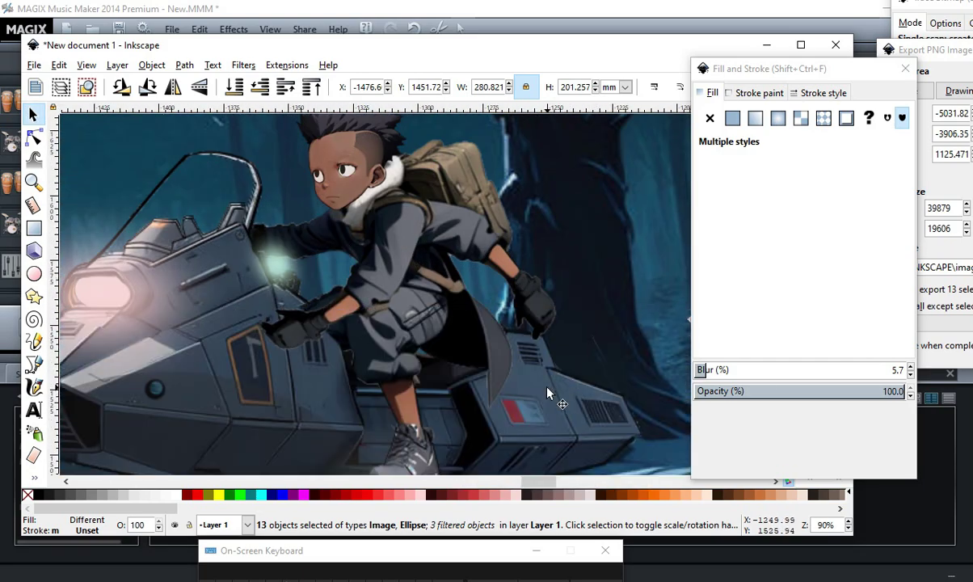
{"action": "scroll", "coordinate": [277, 268], "scroll_direction": "down", "scroll_amount": 3}
{"action": "scroll", "coordinate": [277, 268], "scroll_direction": "up", "scroll_amount": 5}
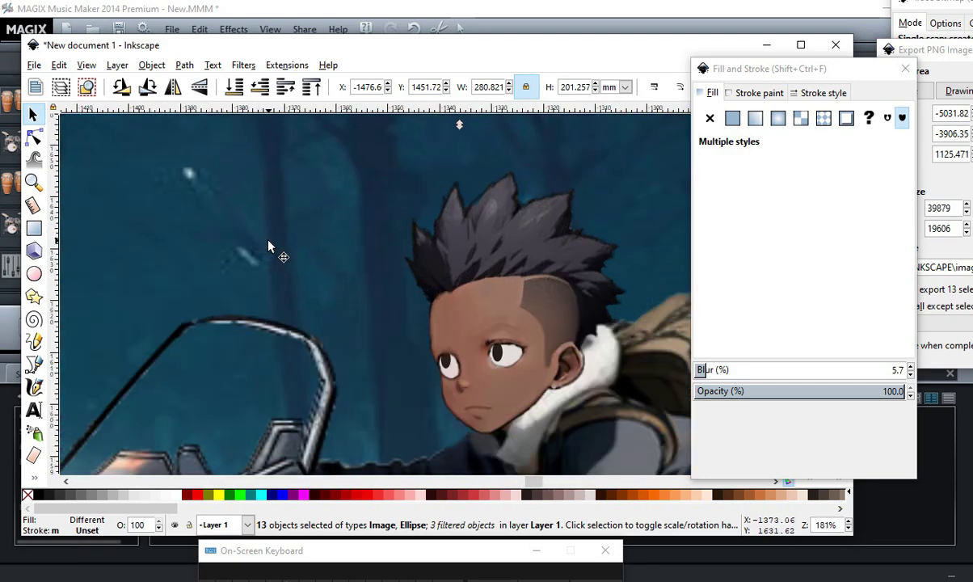
{"action": "scroll", "coordinate": [675, 262], "scroll_direction": "down", "scroll_amount": 3}
{"action": "scroll", "coordinate": [652, 219], "scroll_direction": "down", "scroll_amount": 2}
{"action": "scroll", "coordinate": [429, 242], "scroll_direction": "up", "scroll_amount": 4}
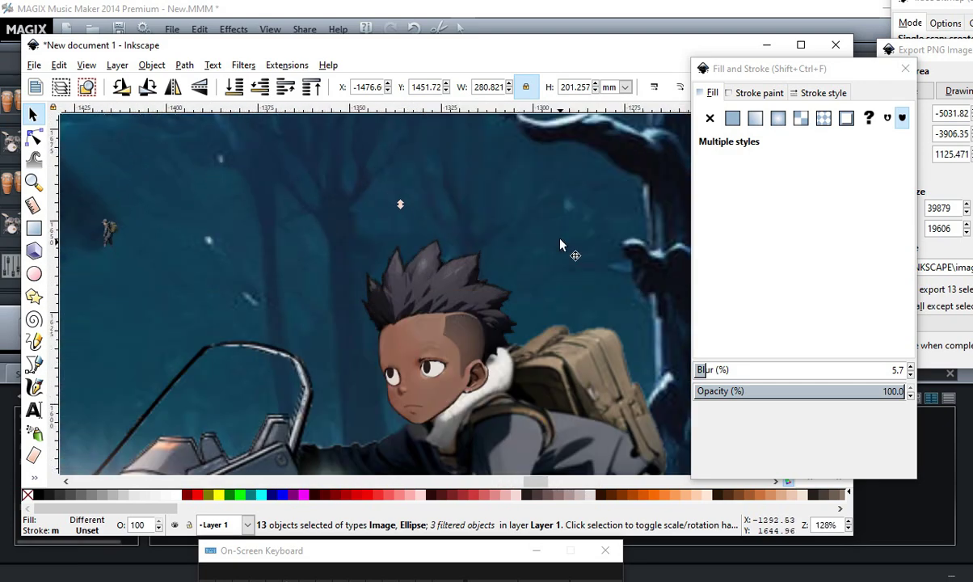
Shift the forest background image behind the hoverbike to about X -2009, Y 1358 mm.
{"action": "left_click", "coordinate": [484, 211]}
{"action": "scroll", "coordinate": [482, 194], "scroll_direction": "down", "scroll_amount": 4}
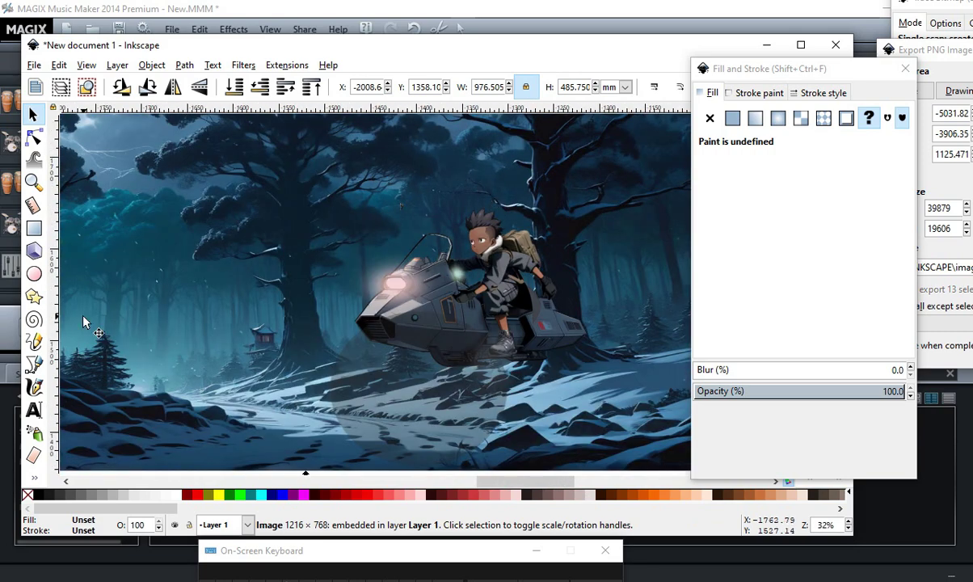